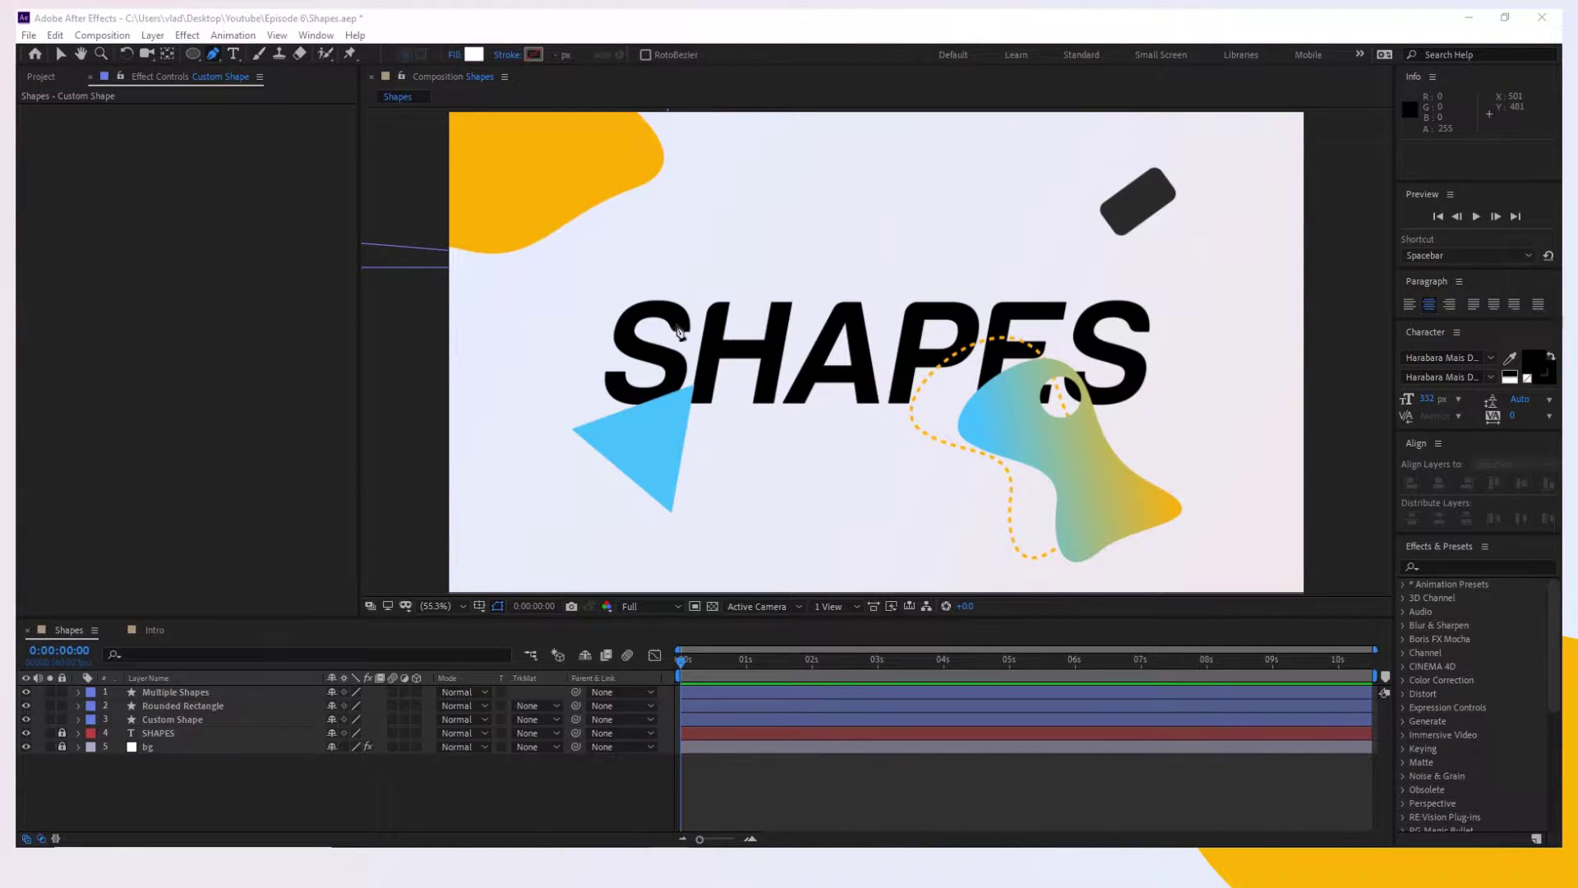
Copy the Path property of Path 1 in Shape 1 on the Custom Shape layer
left_click_drag(669, 205, 596, 265)
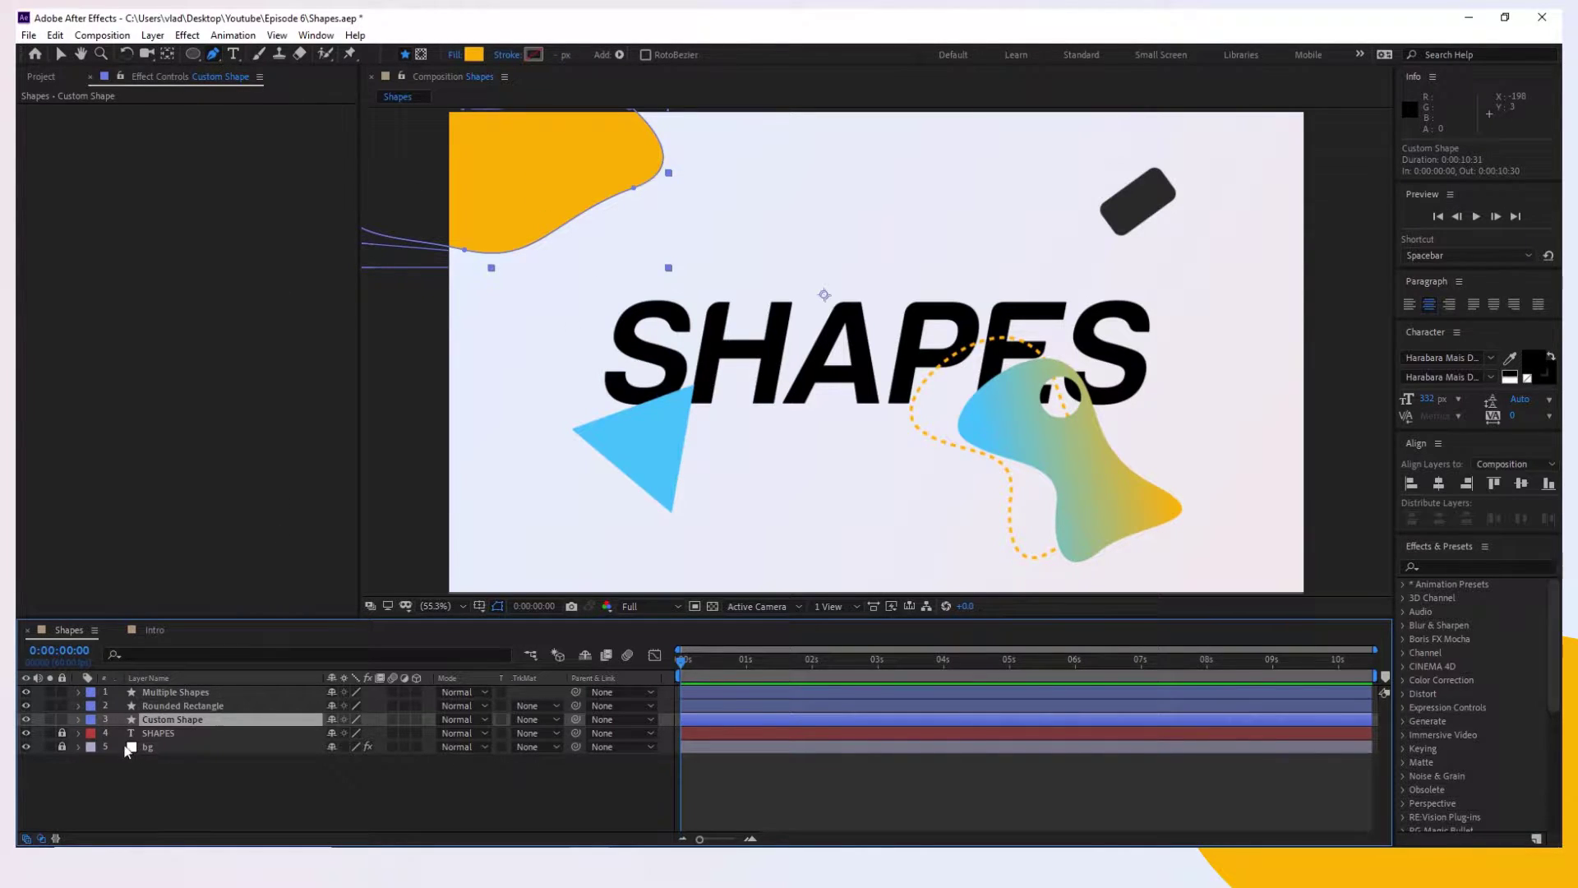
left_click(79, 720)
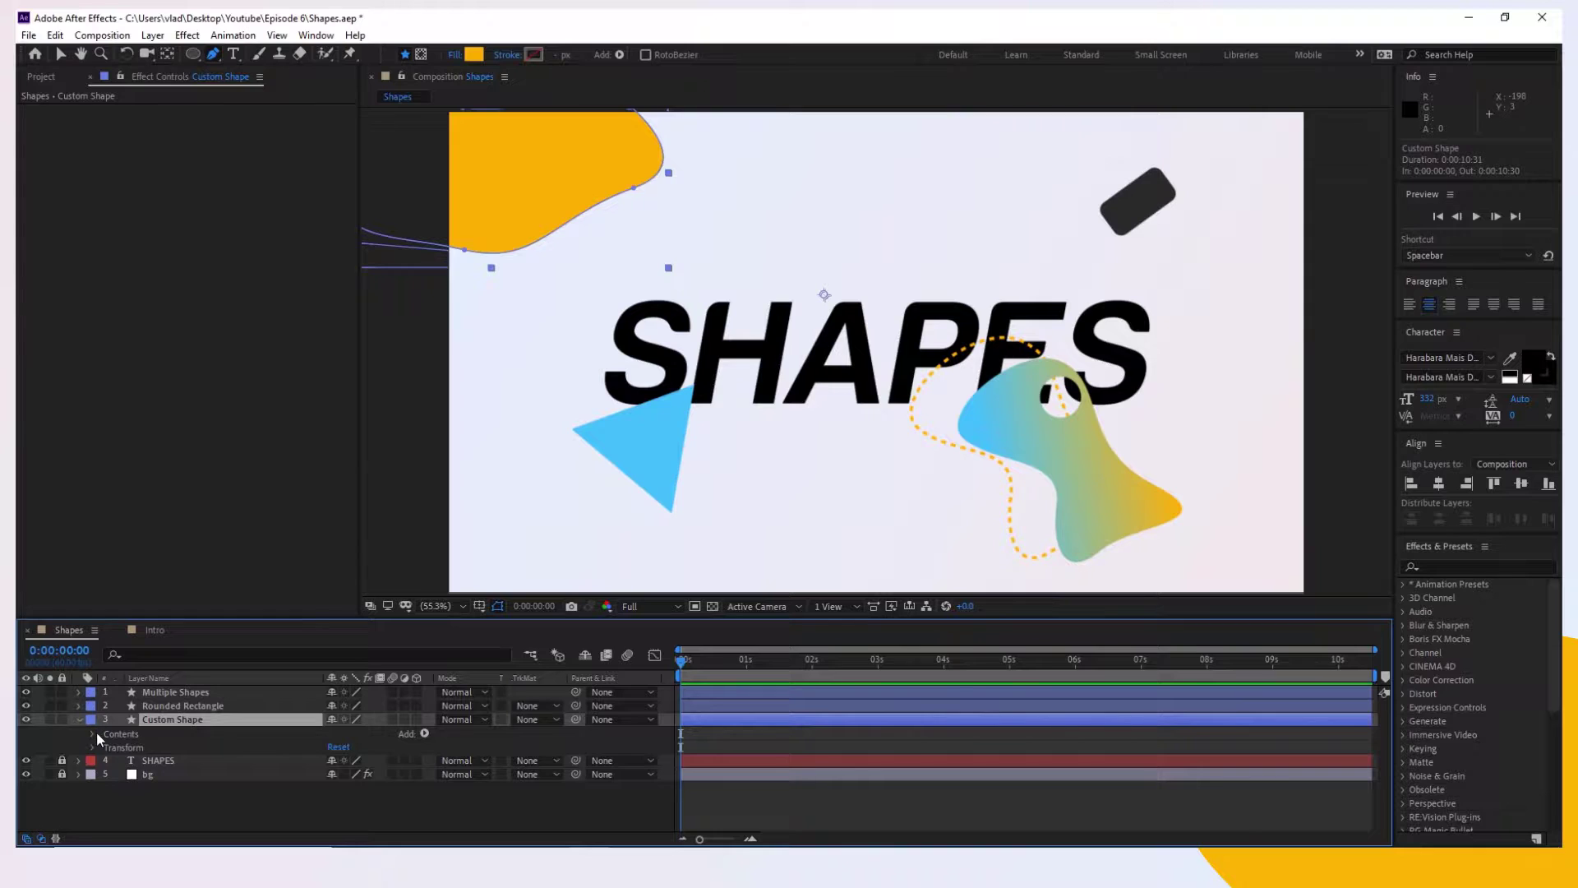
left_click(92, 732)
left_click(107, 747)
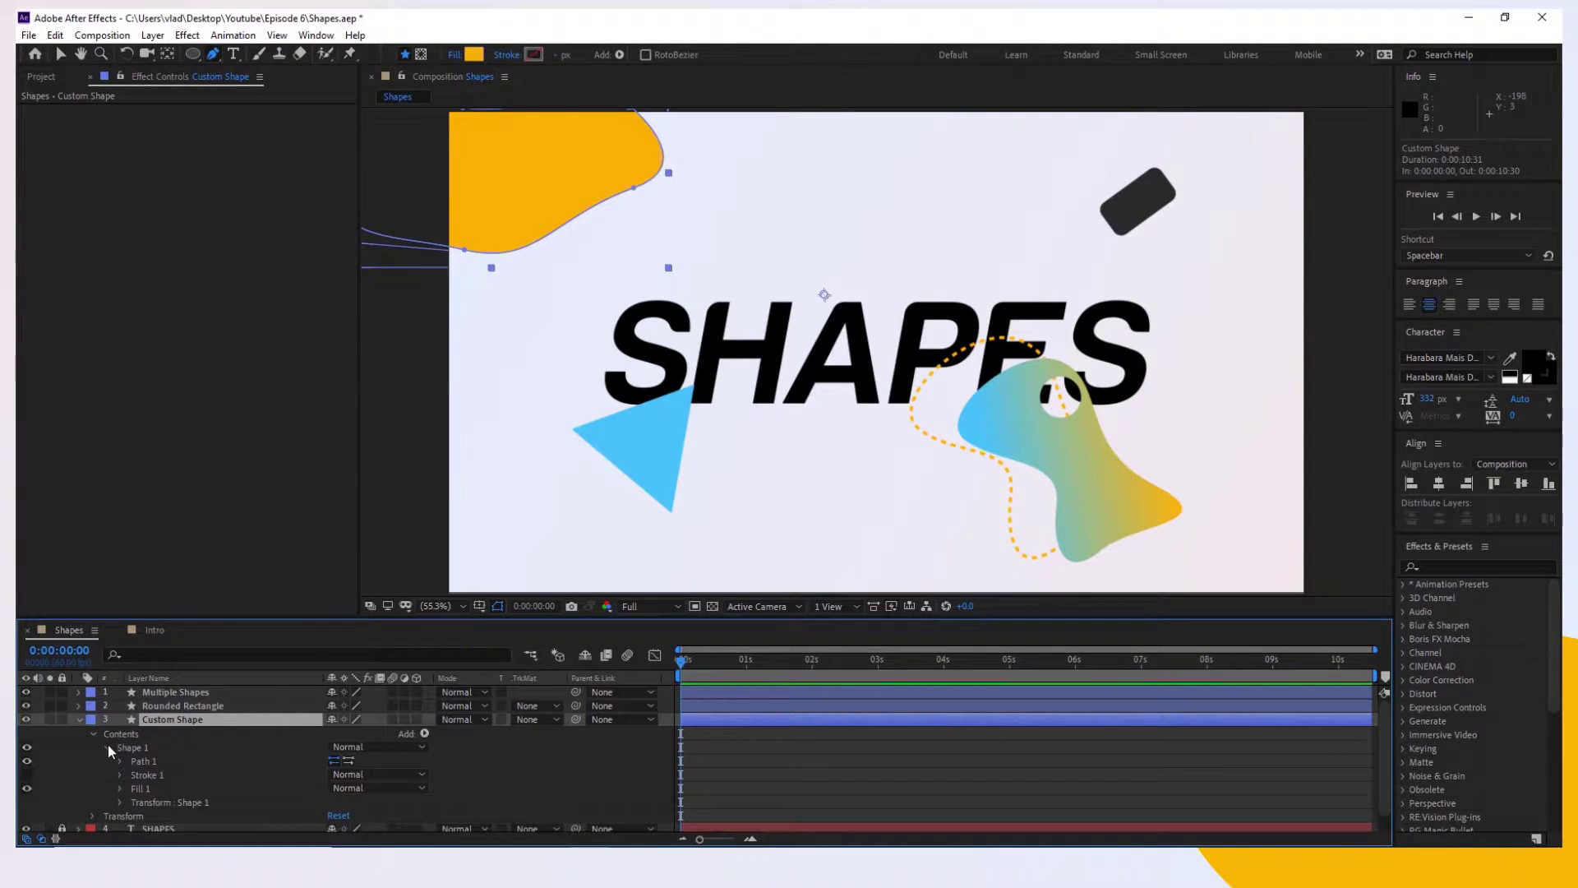
left_click(120, 762)
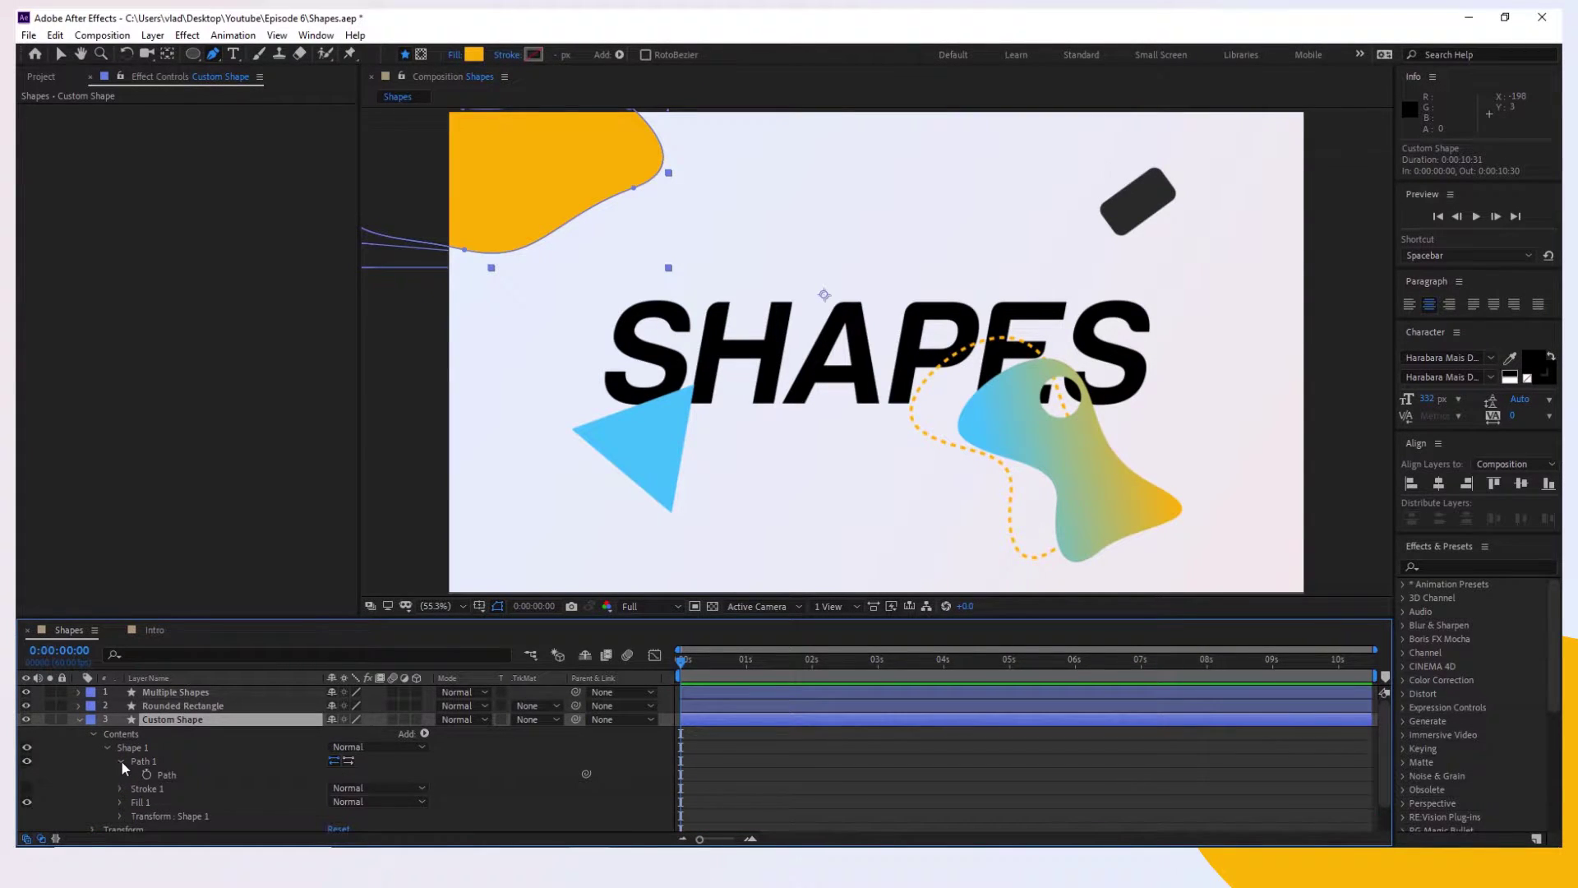
left_click(193, 776)
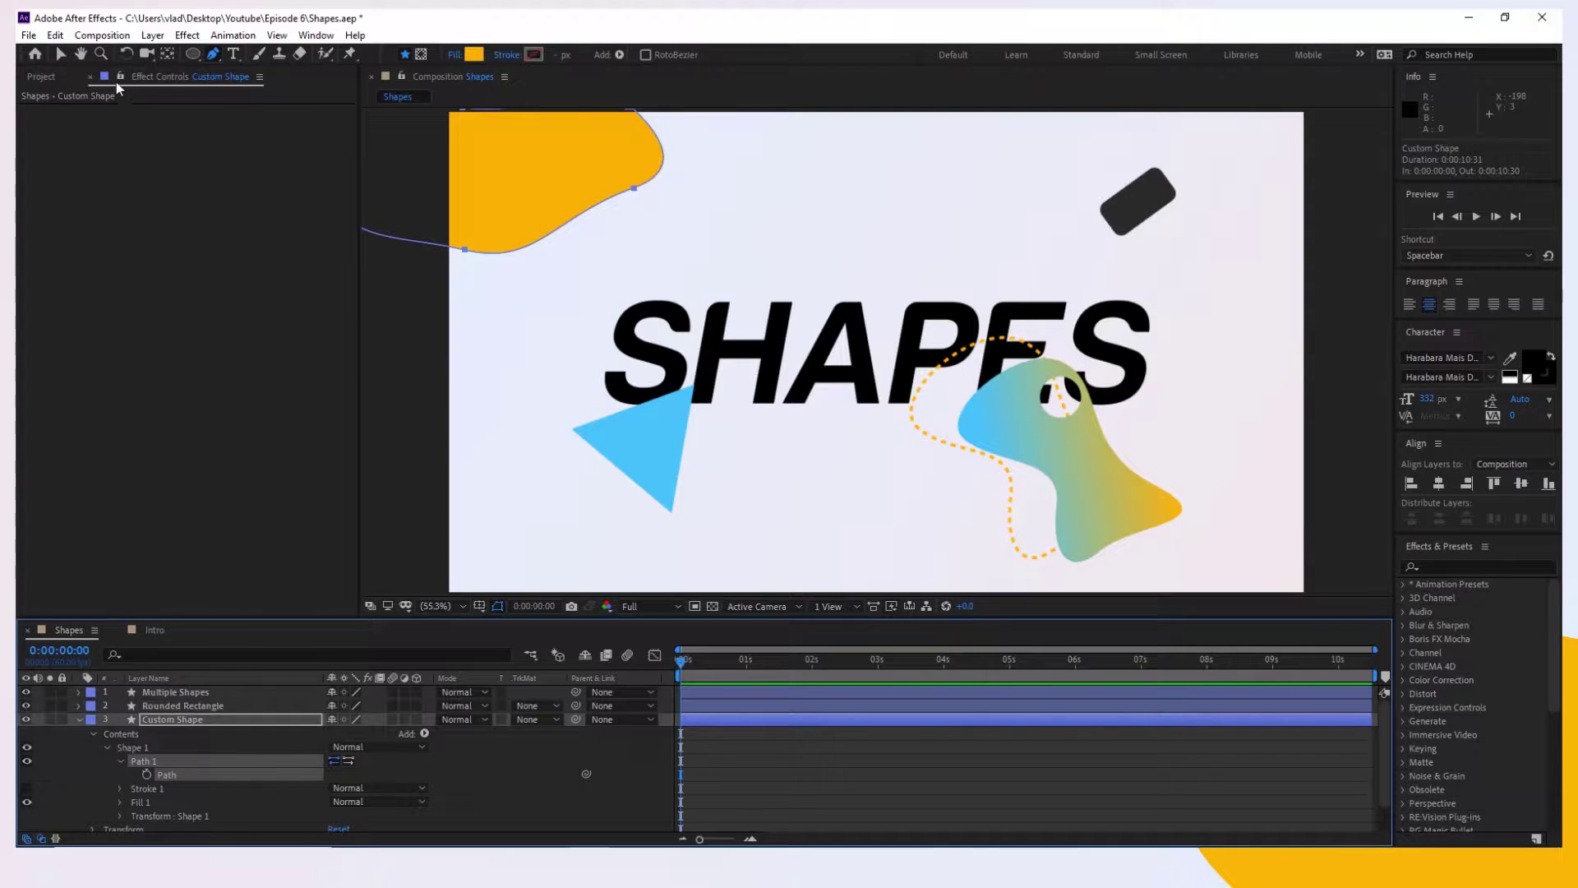
left_click(55, 36)
left_click(114, 152)
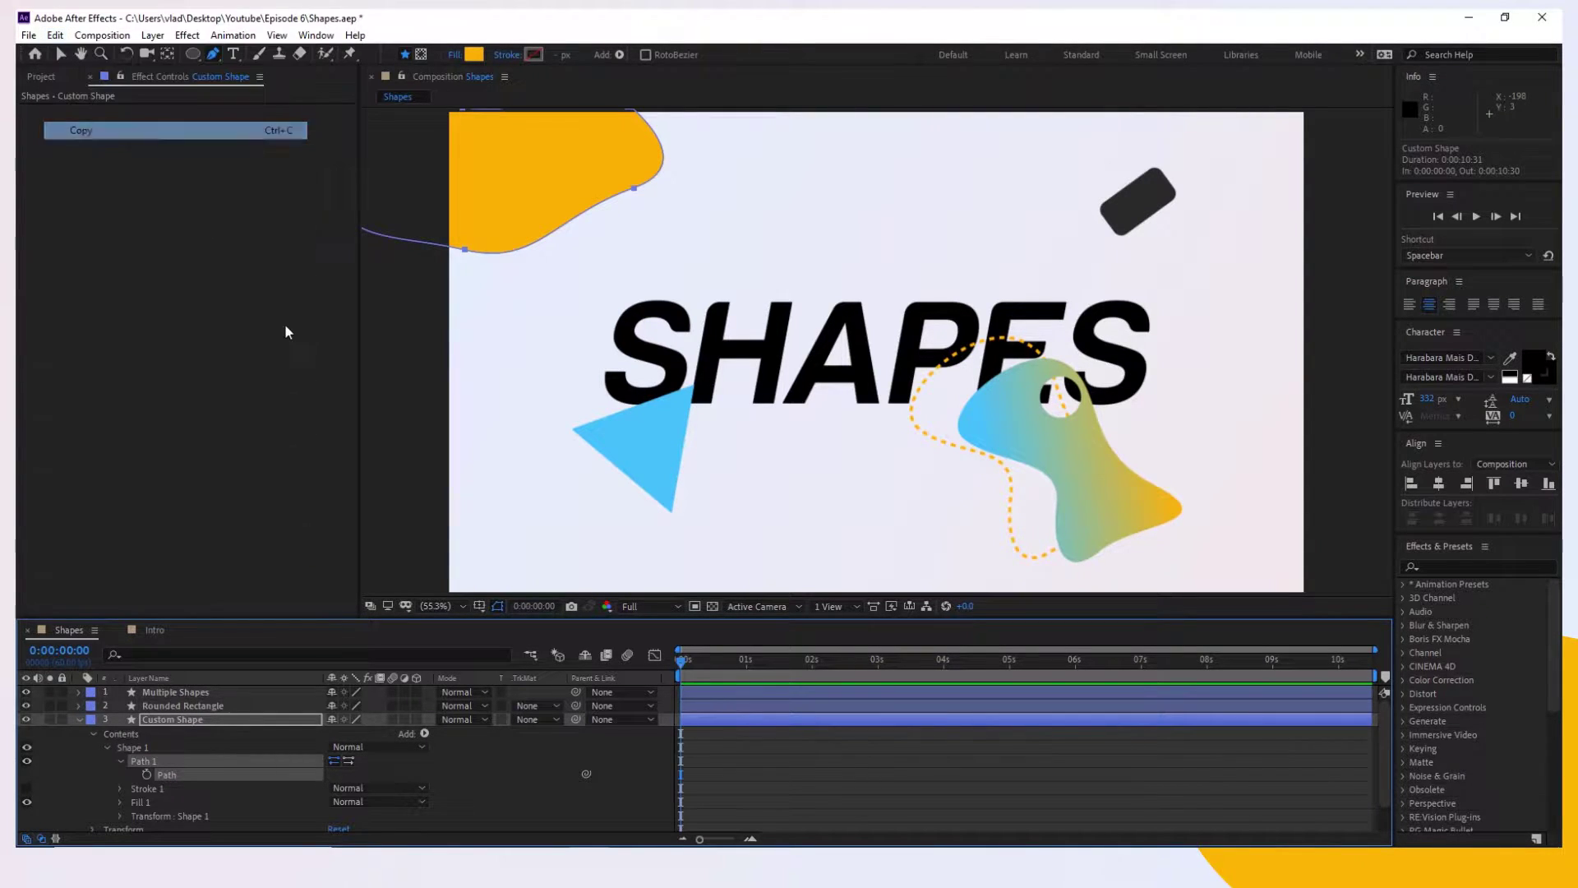
Switch to Photoshop and paste the copied path into Shapes.psd as a shape layer
key("alt+Tab")
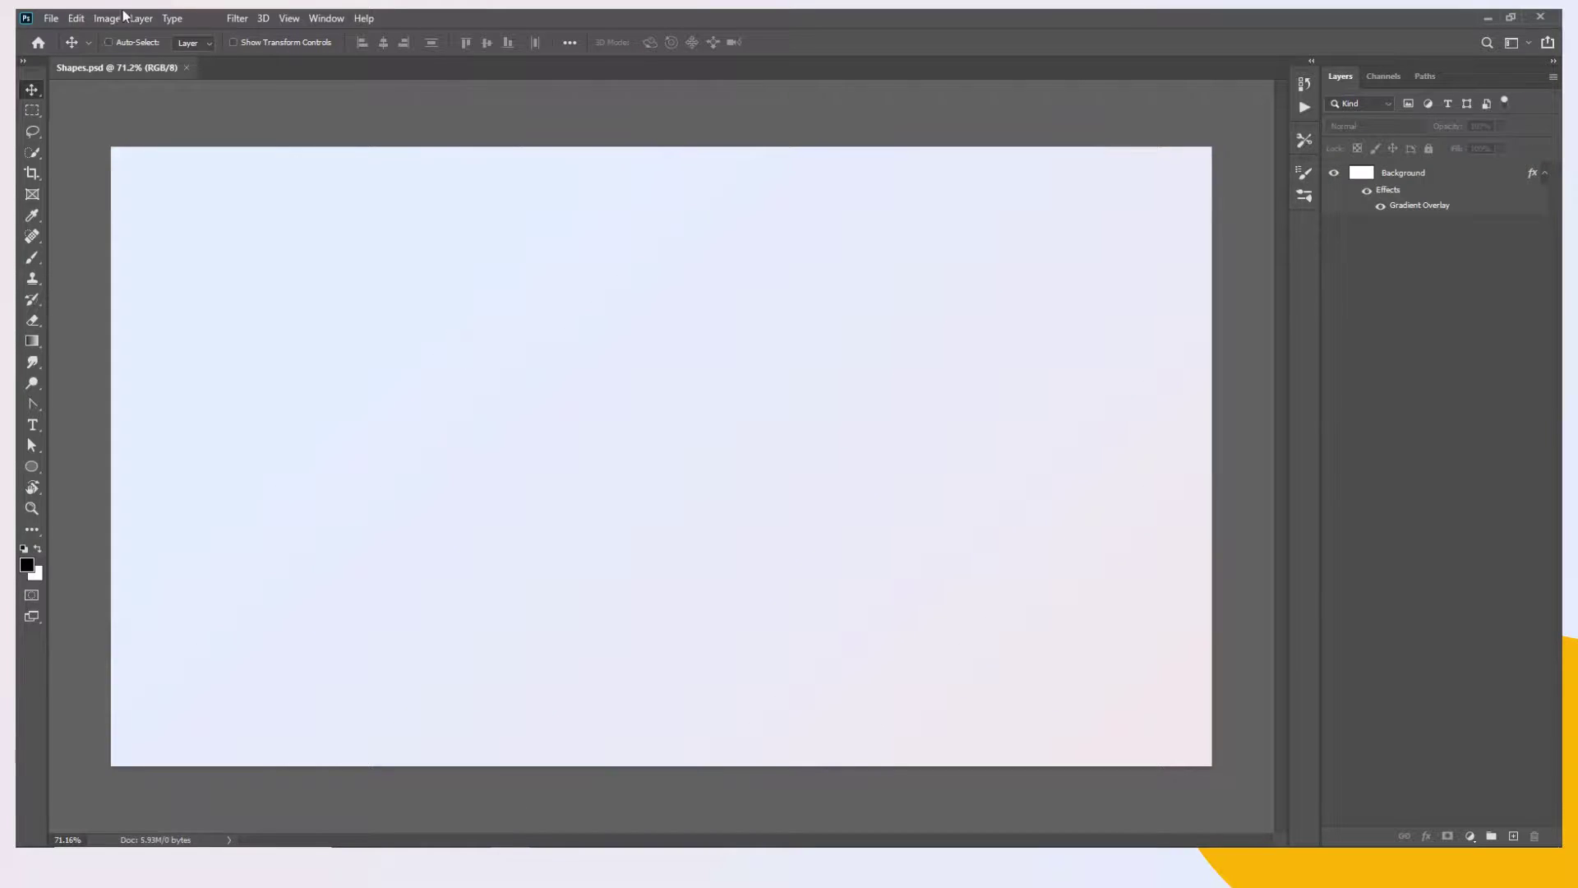
left_click(75, 18)
left_click(128, 160)
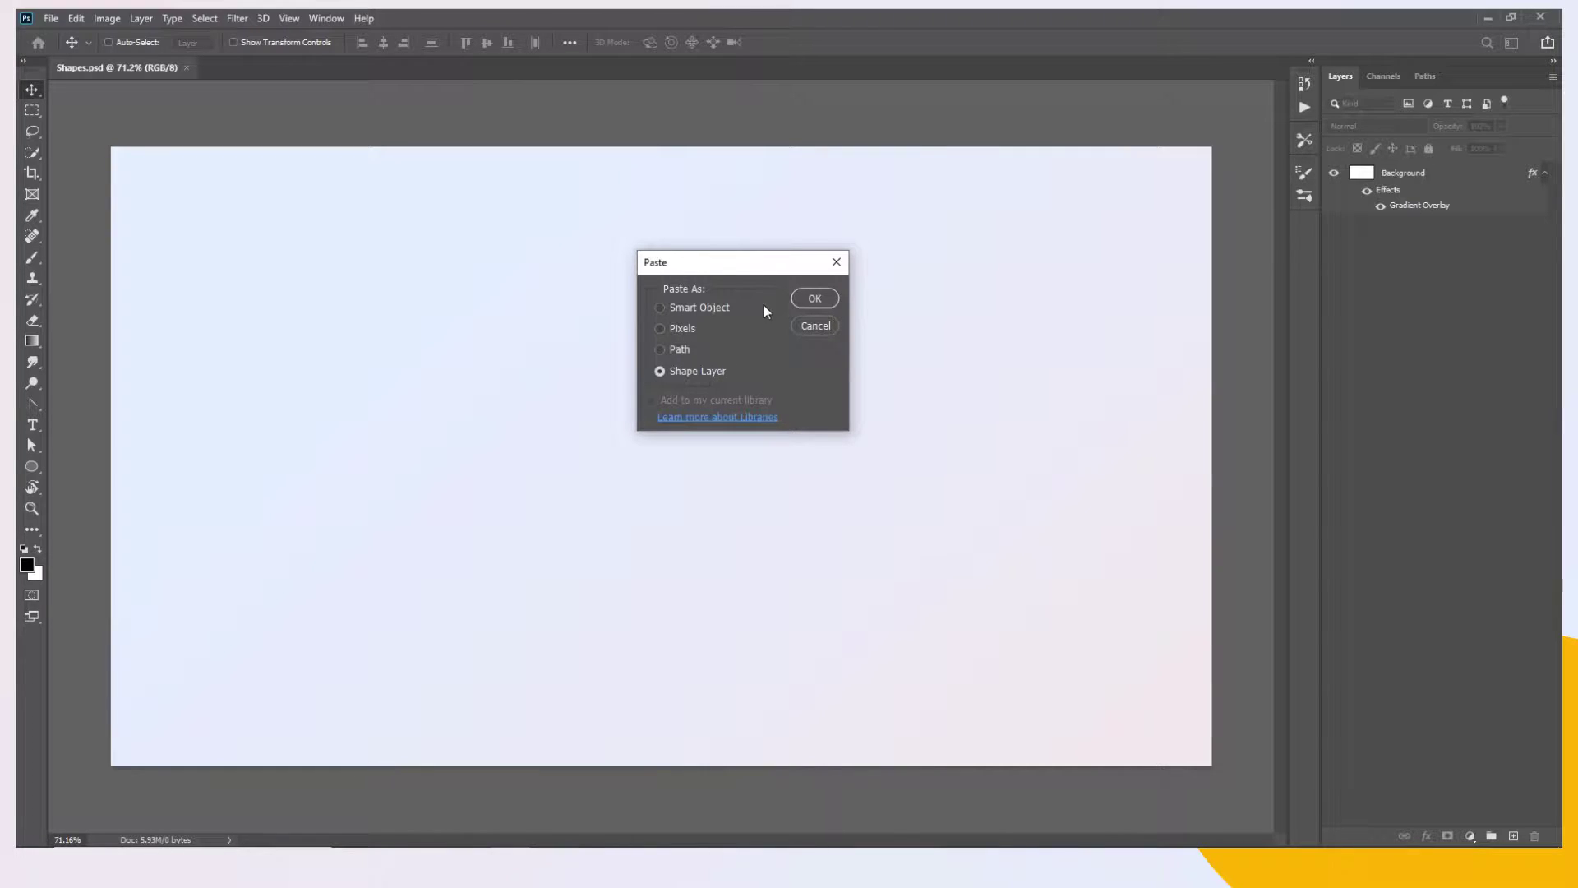
left_click(812, 300)
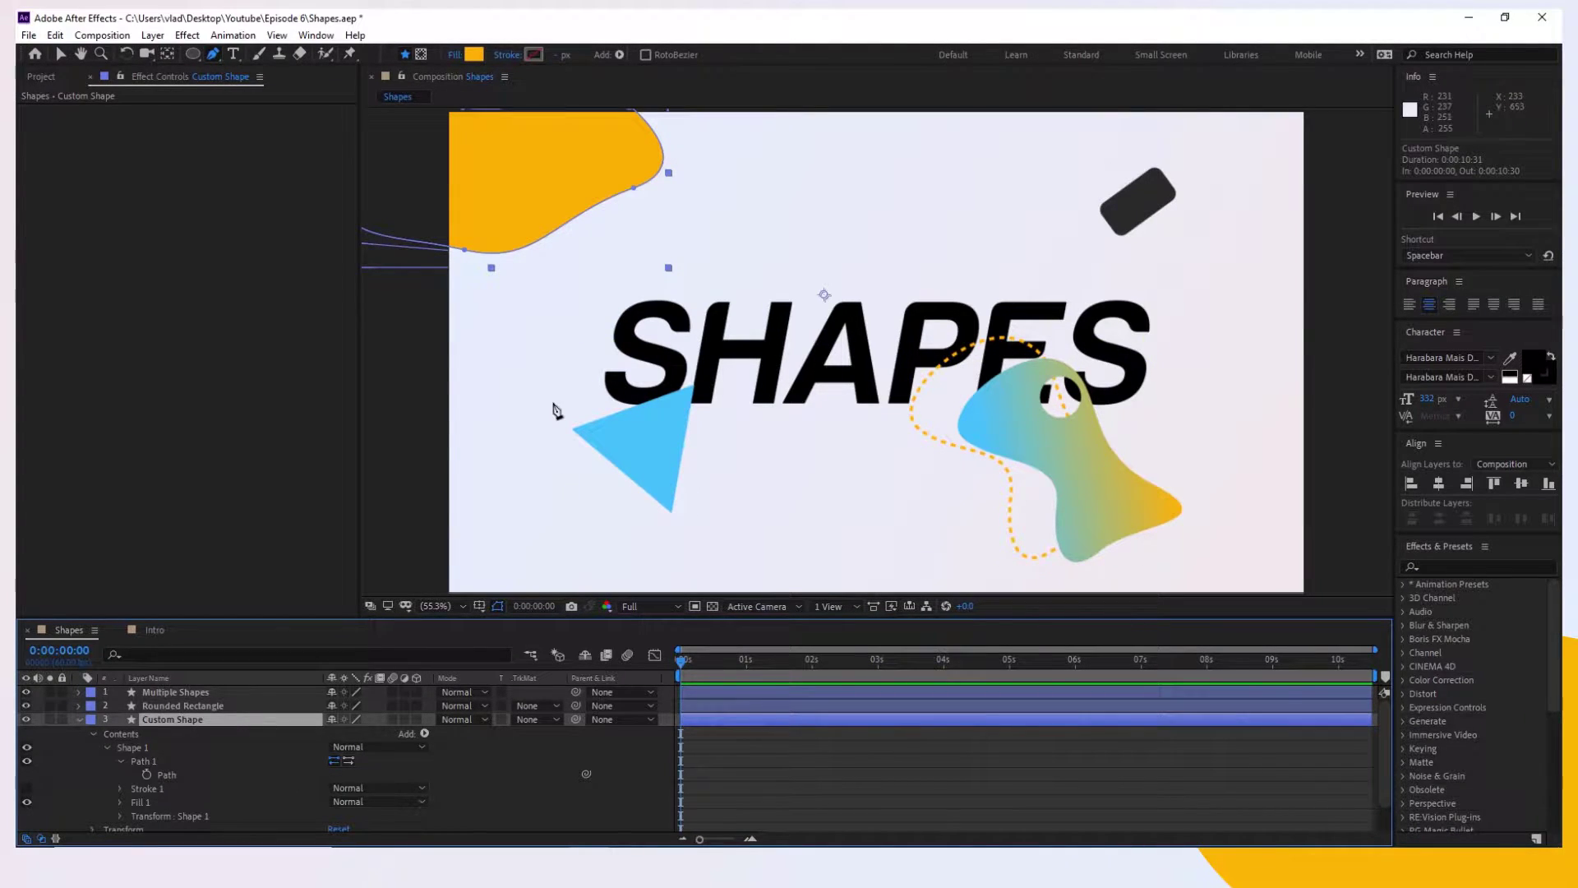
Copy the Custom Shape's fill hex code in After Effects and set the pasted shape's fill to FFB300 in Photoshop
left_click(473, 54)
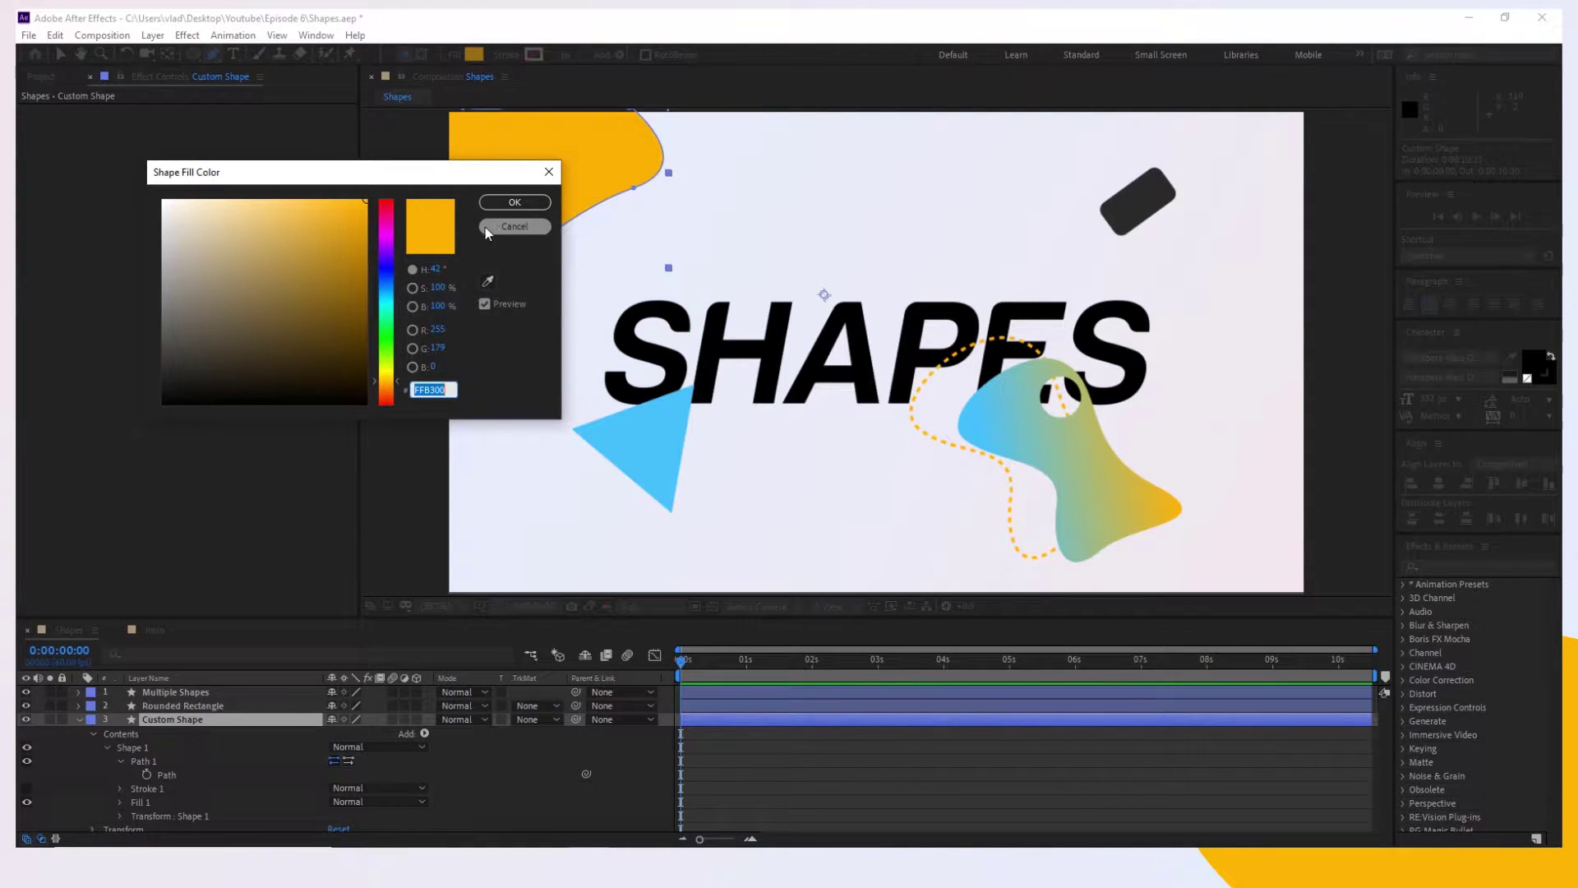
left_click(514, 202)
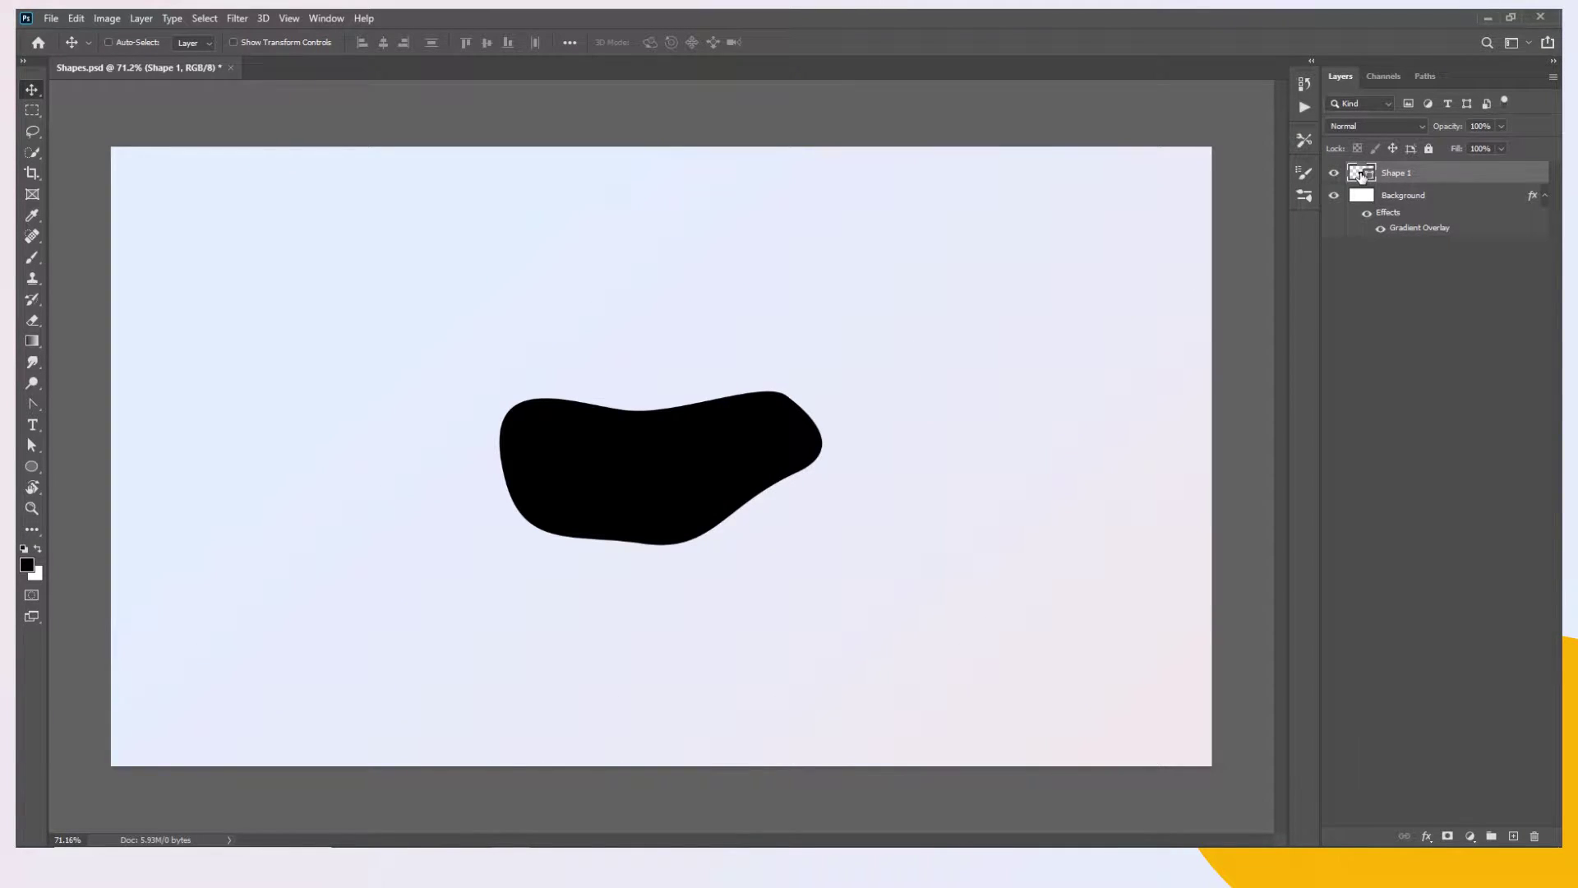
double_click(1361, 174)
type("FFB300")
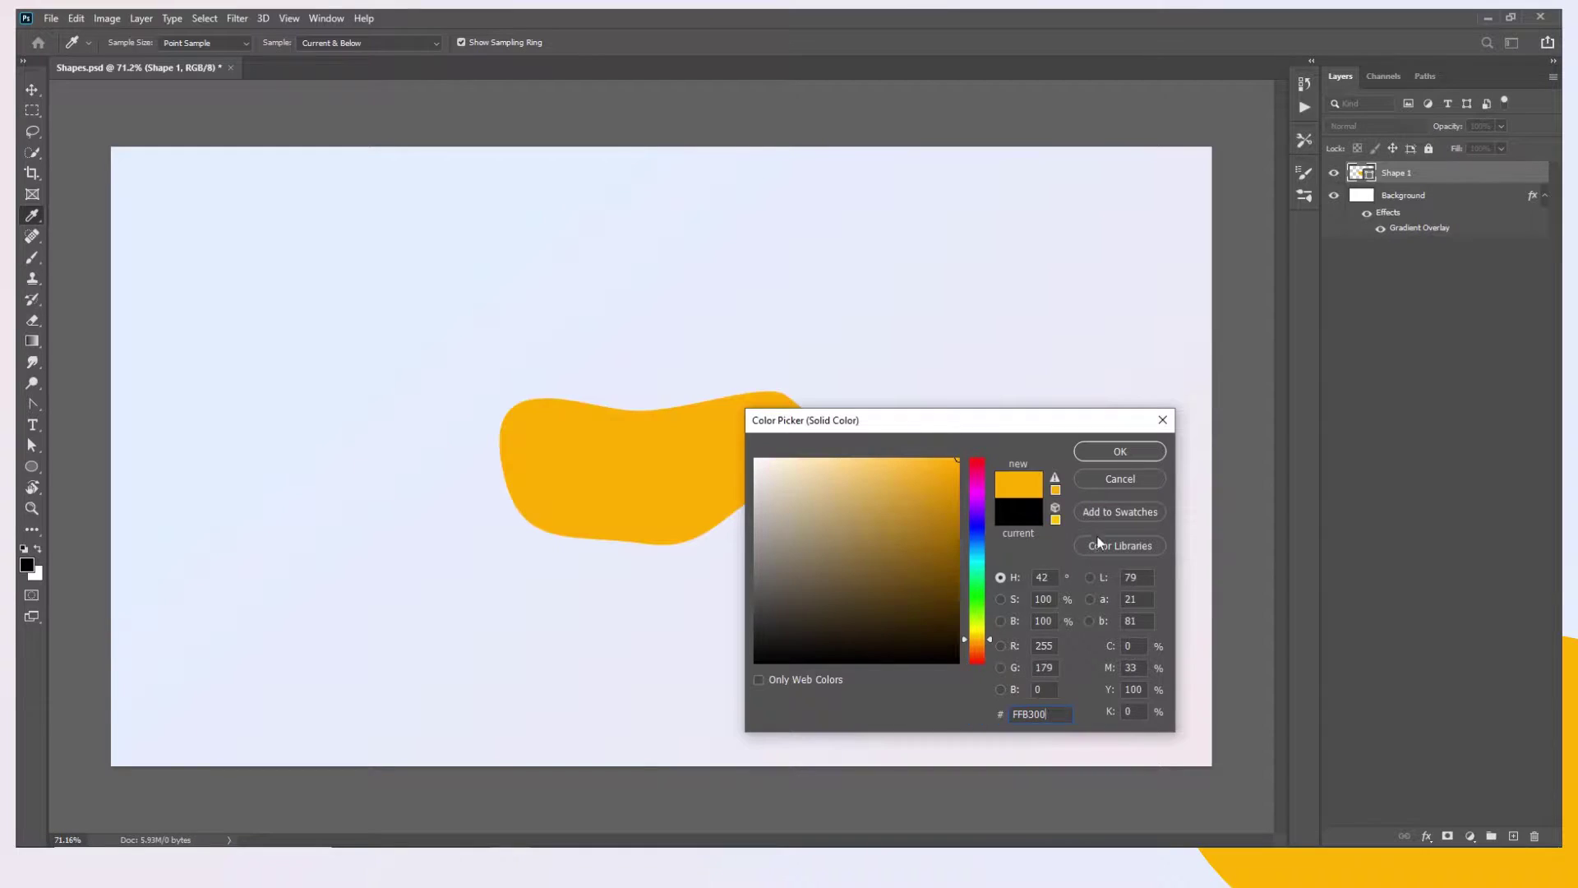
left_click(1107, 452)
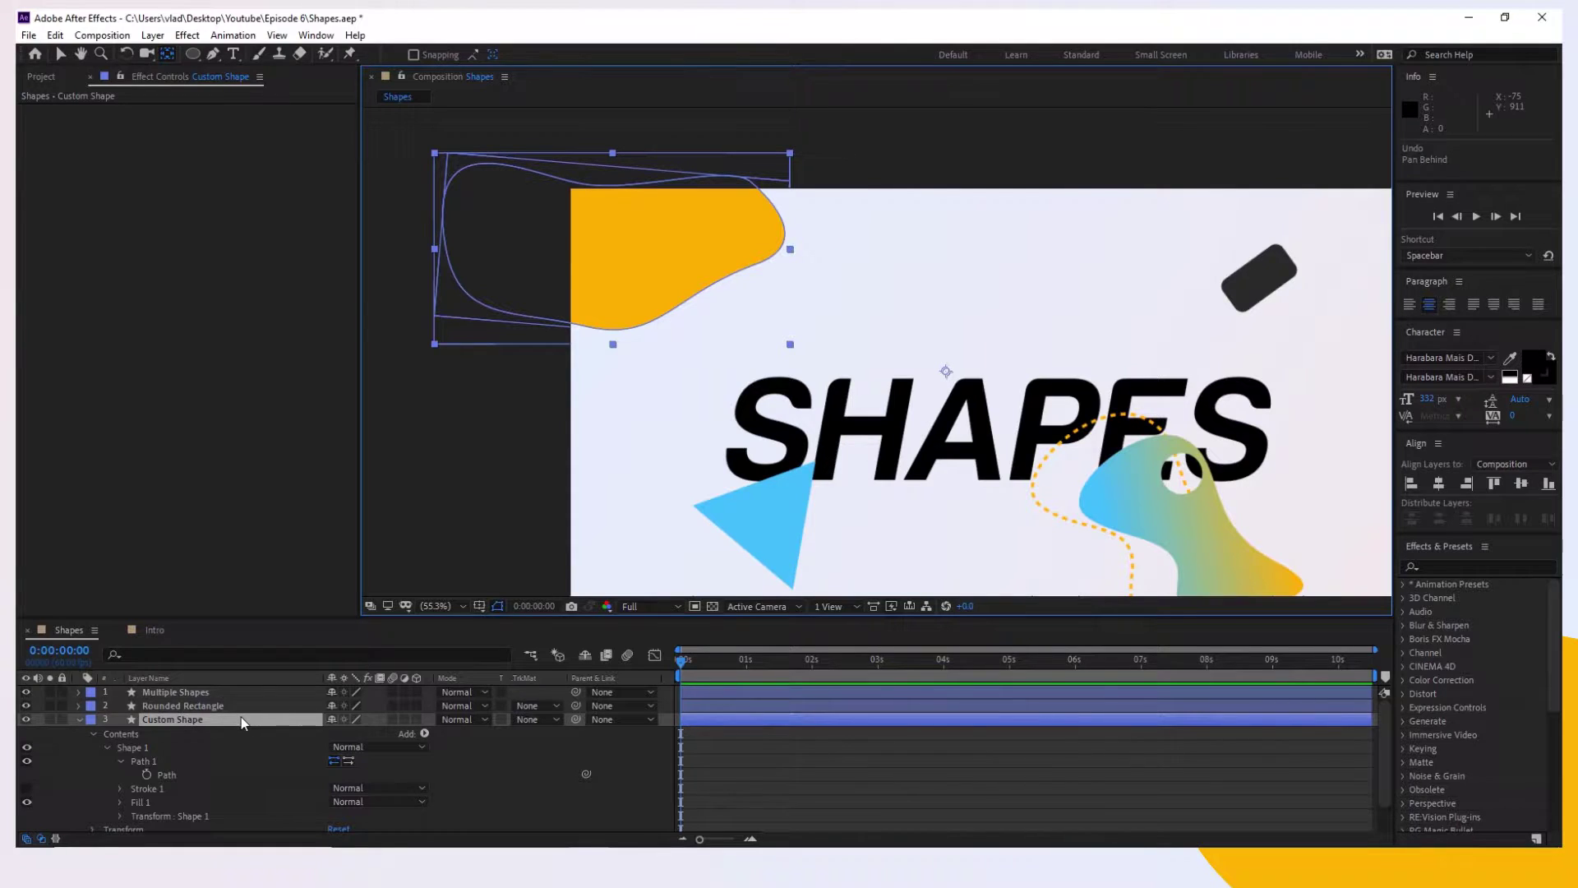
In After Effects, move the Custom Shape layer's anchor point to the centre of the orange shape
key("h")
left_click_drag(567, 376, 585, 406)
key("v")
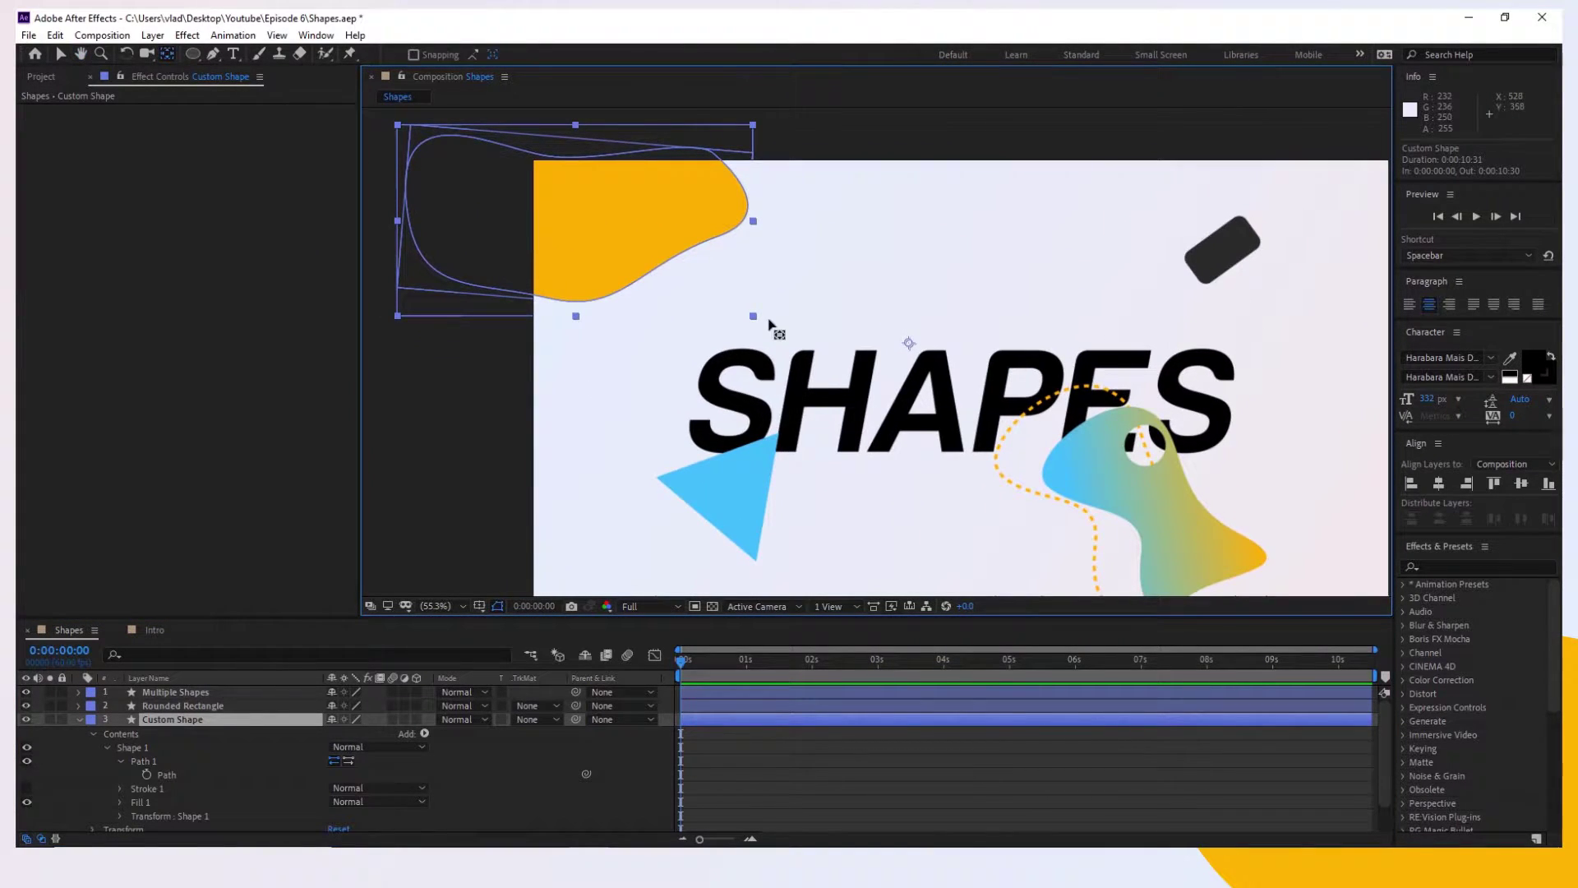
left_click_drag(912, 354, 904, 271)
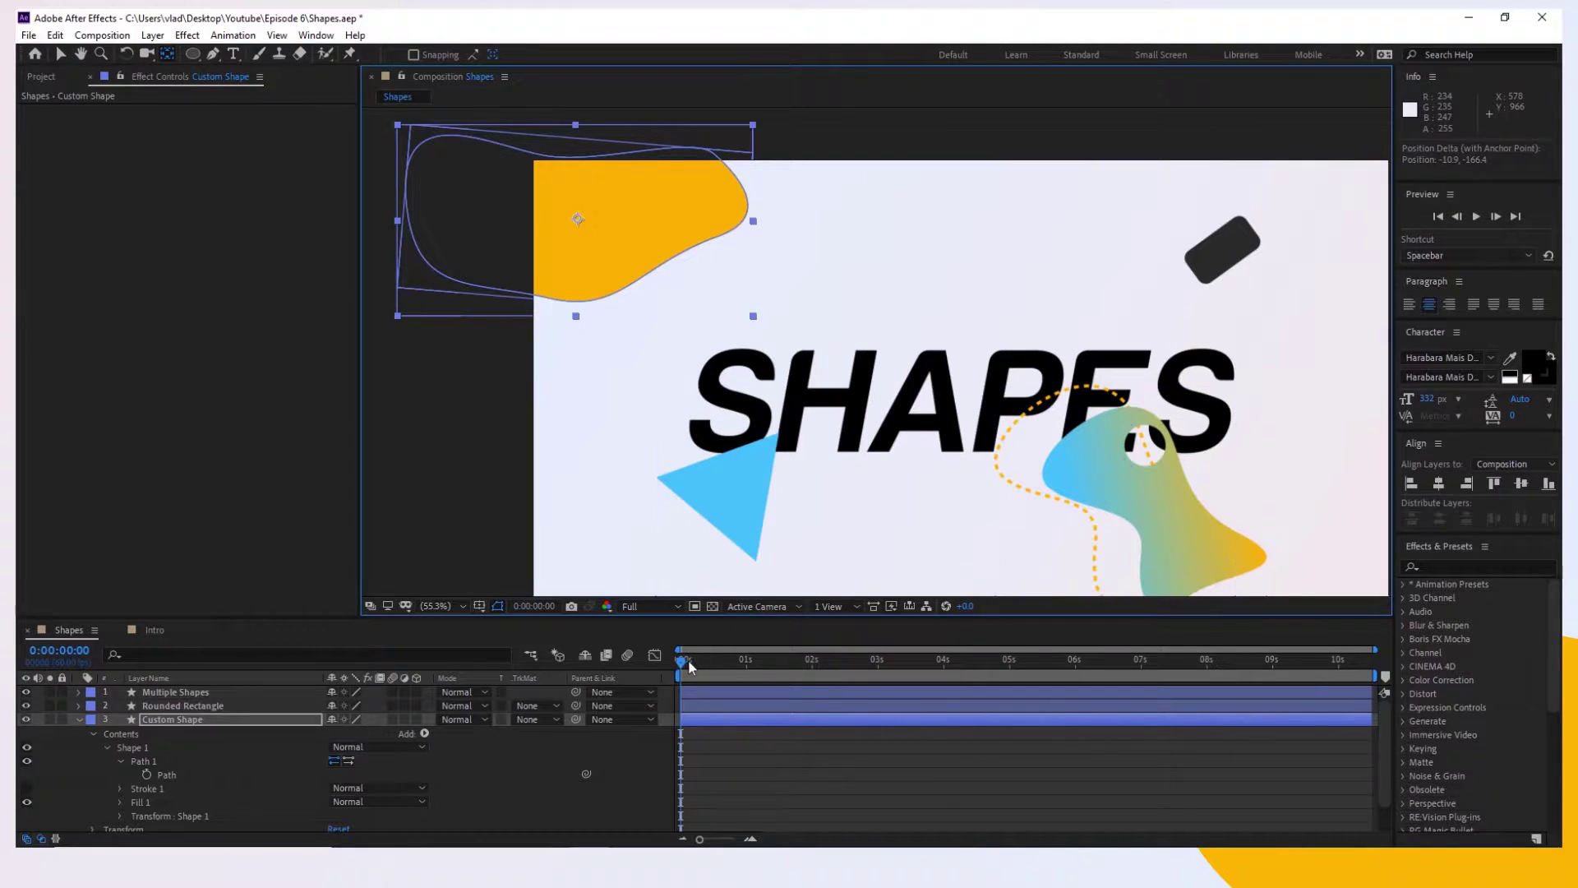
Reveal the Custom Shape layer's Position property and copy its X value
left_click(219, 721)
key("p")
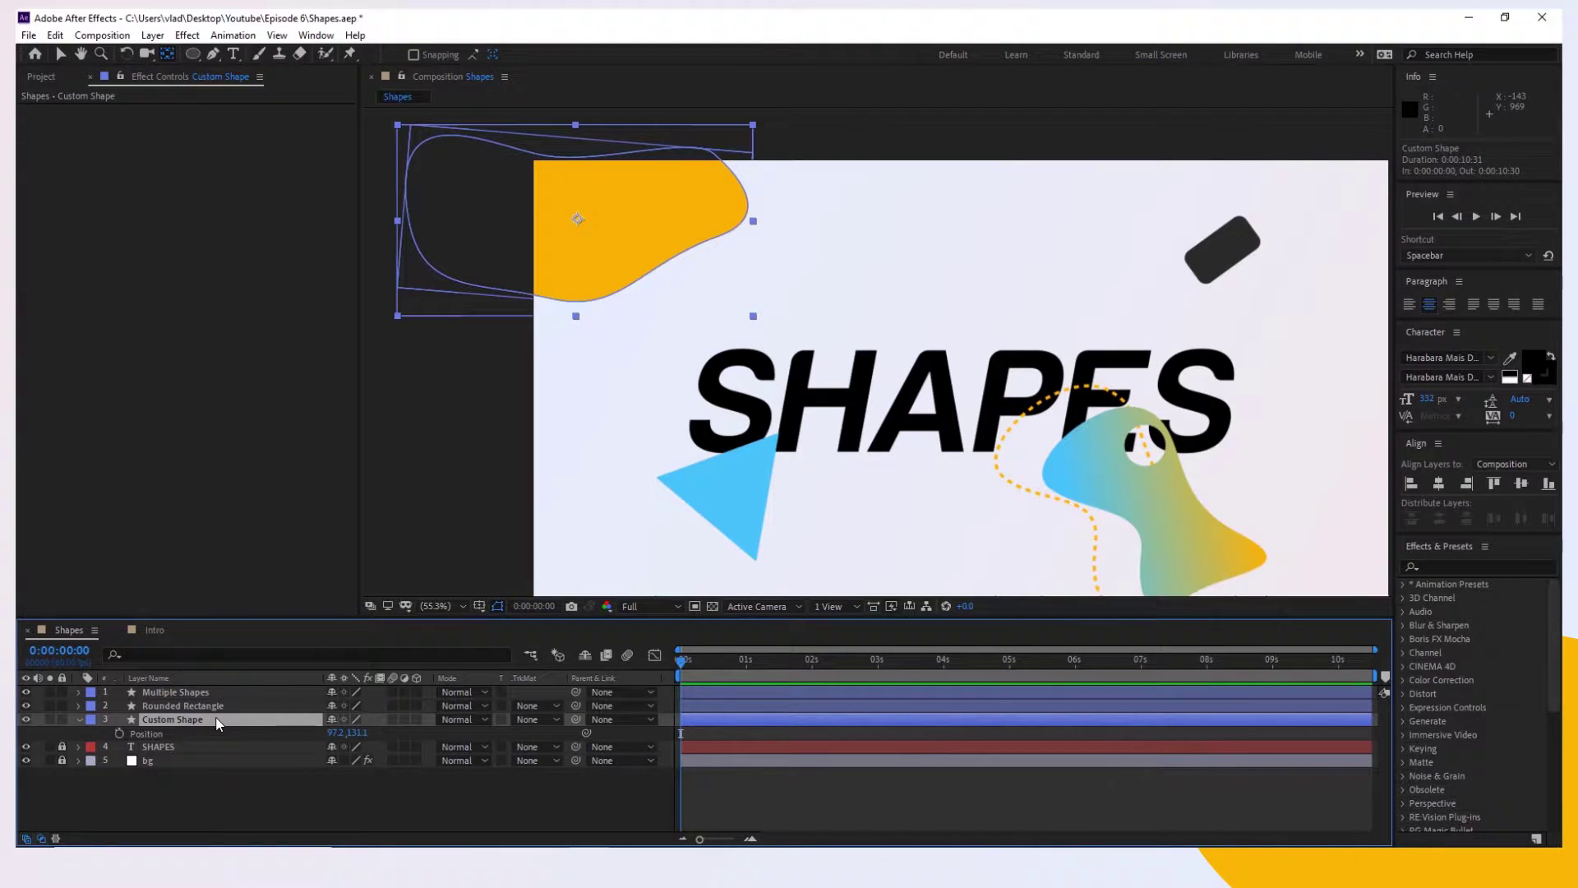
key("Return")
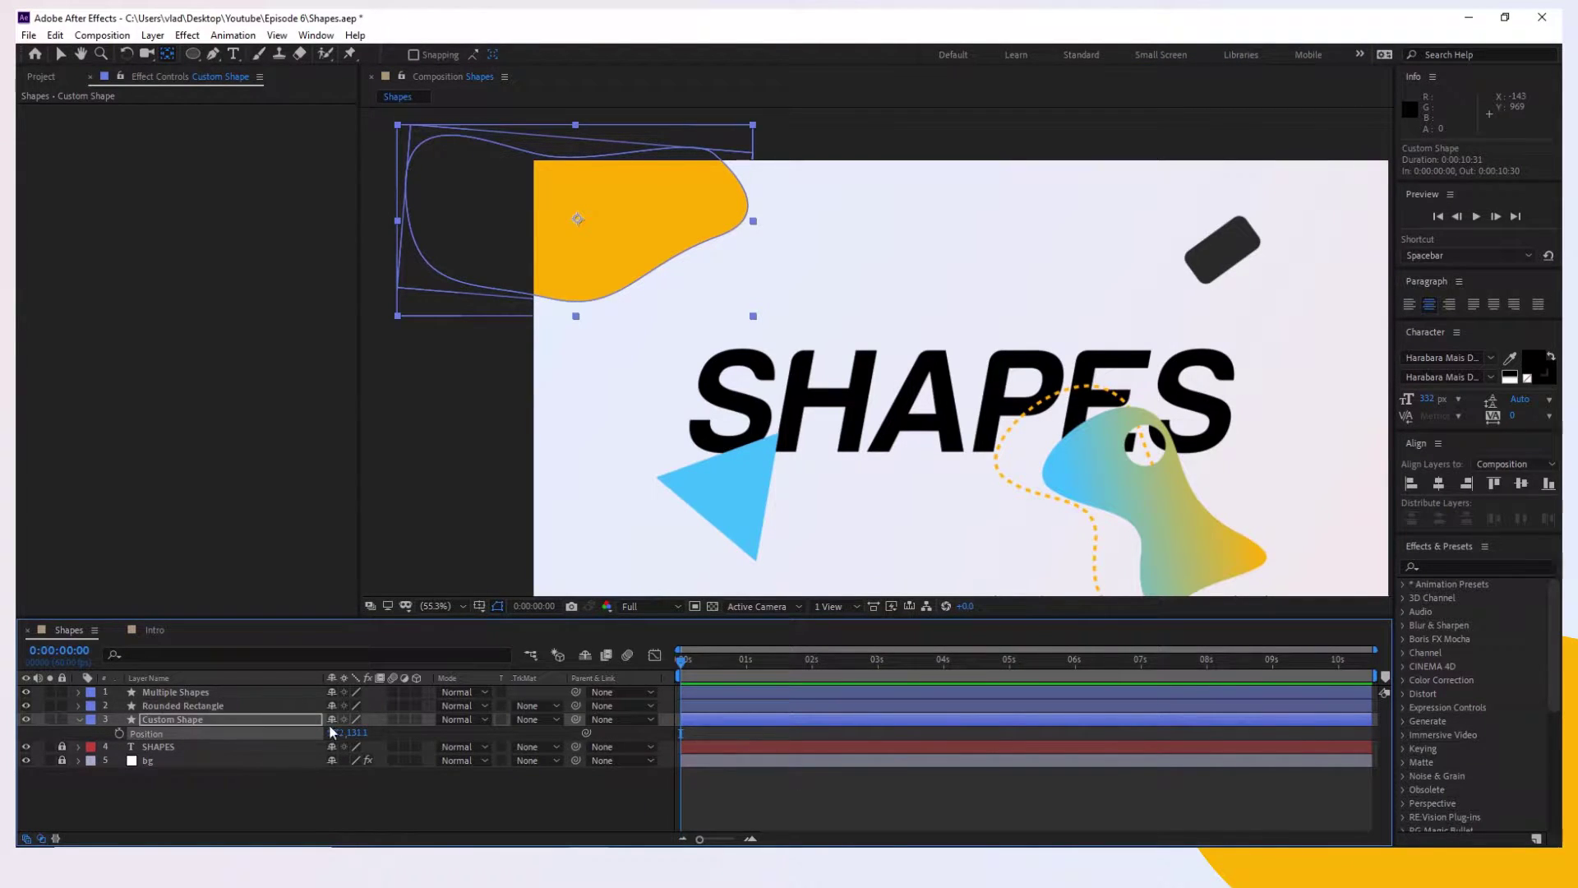
left_click(333, 732)
Switch to Photoshop and free-transform the Shape 1 layer to an X position of 97.2394 px
key("alt+Tab")
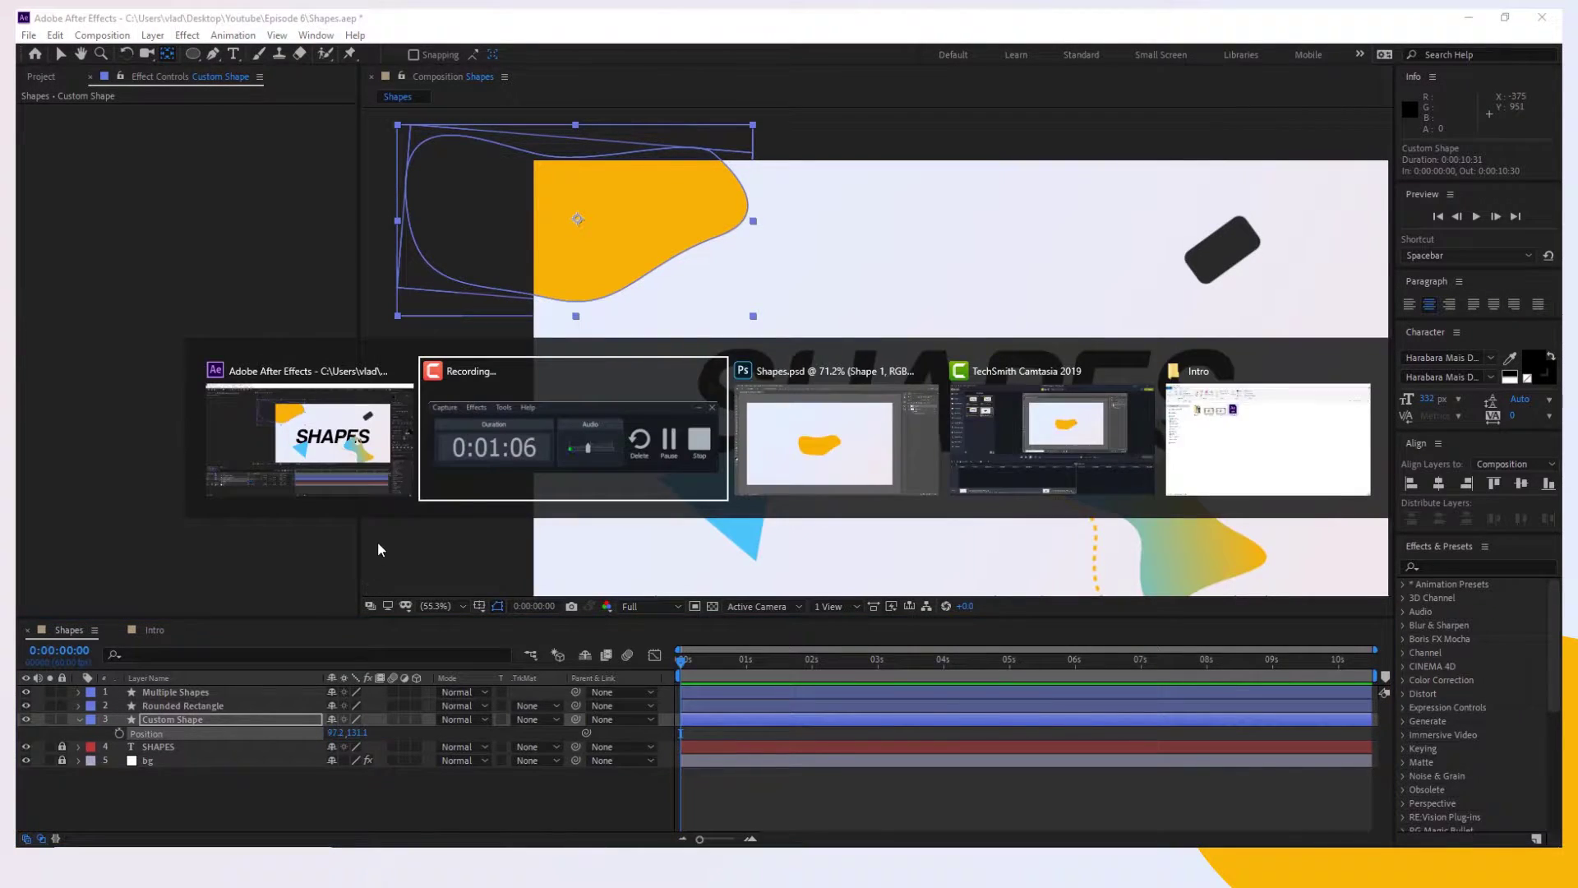
key("alt+Tab")
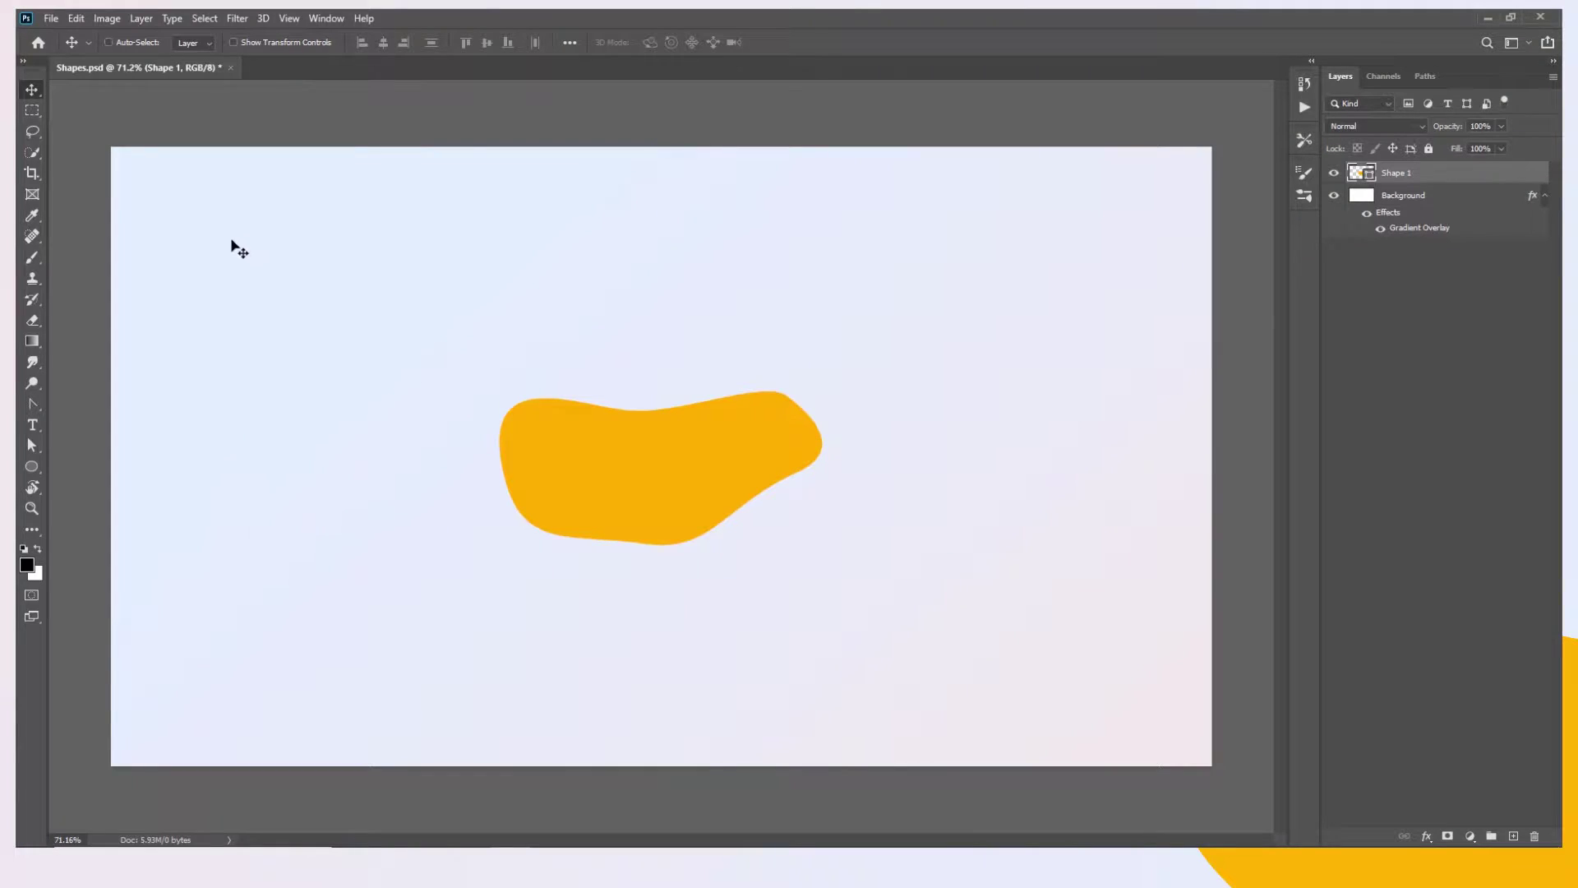
key("ctrl")
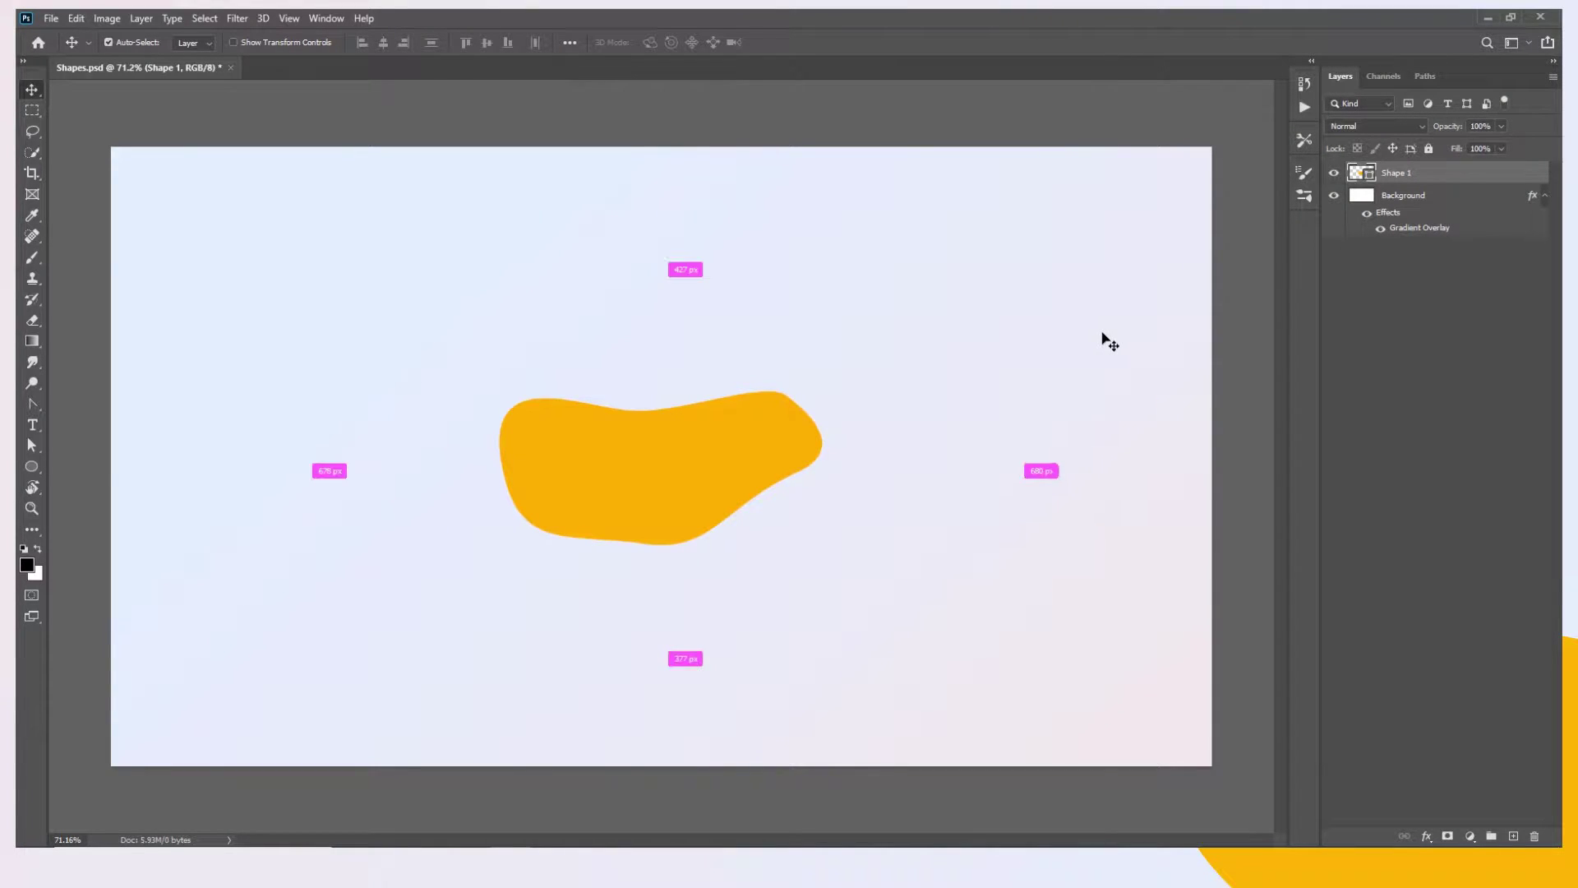
key("ctrl+t")
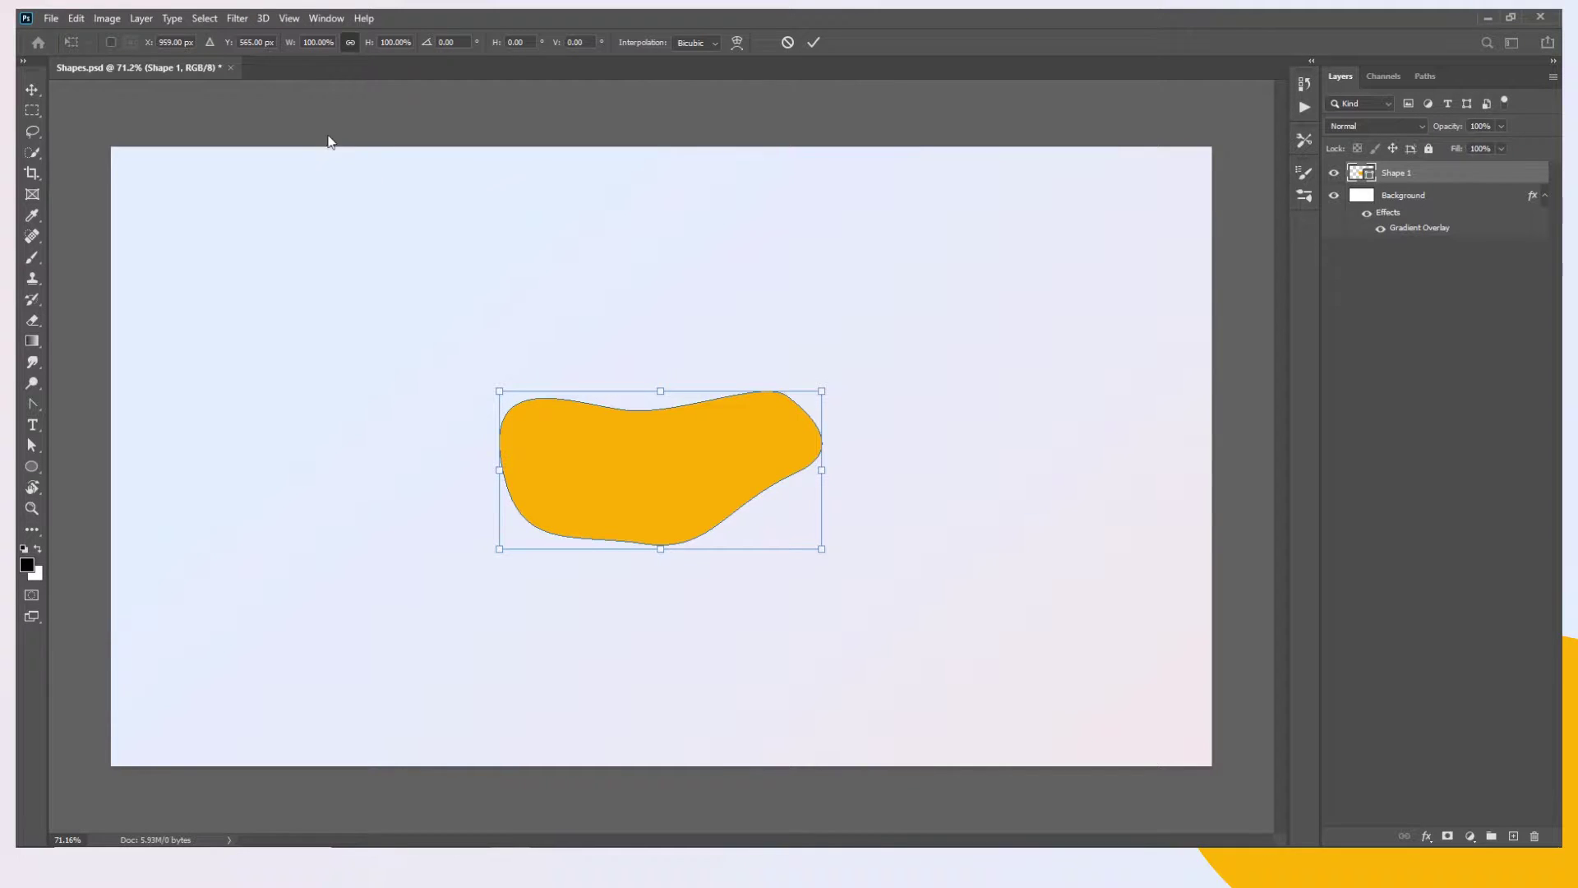
key("ctrl+a")
type("97.2394")
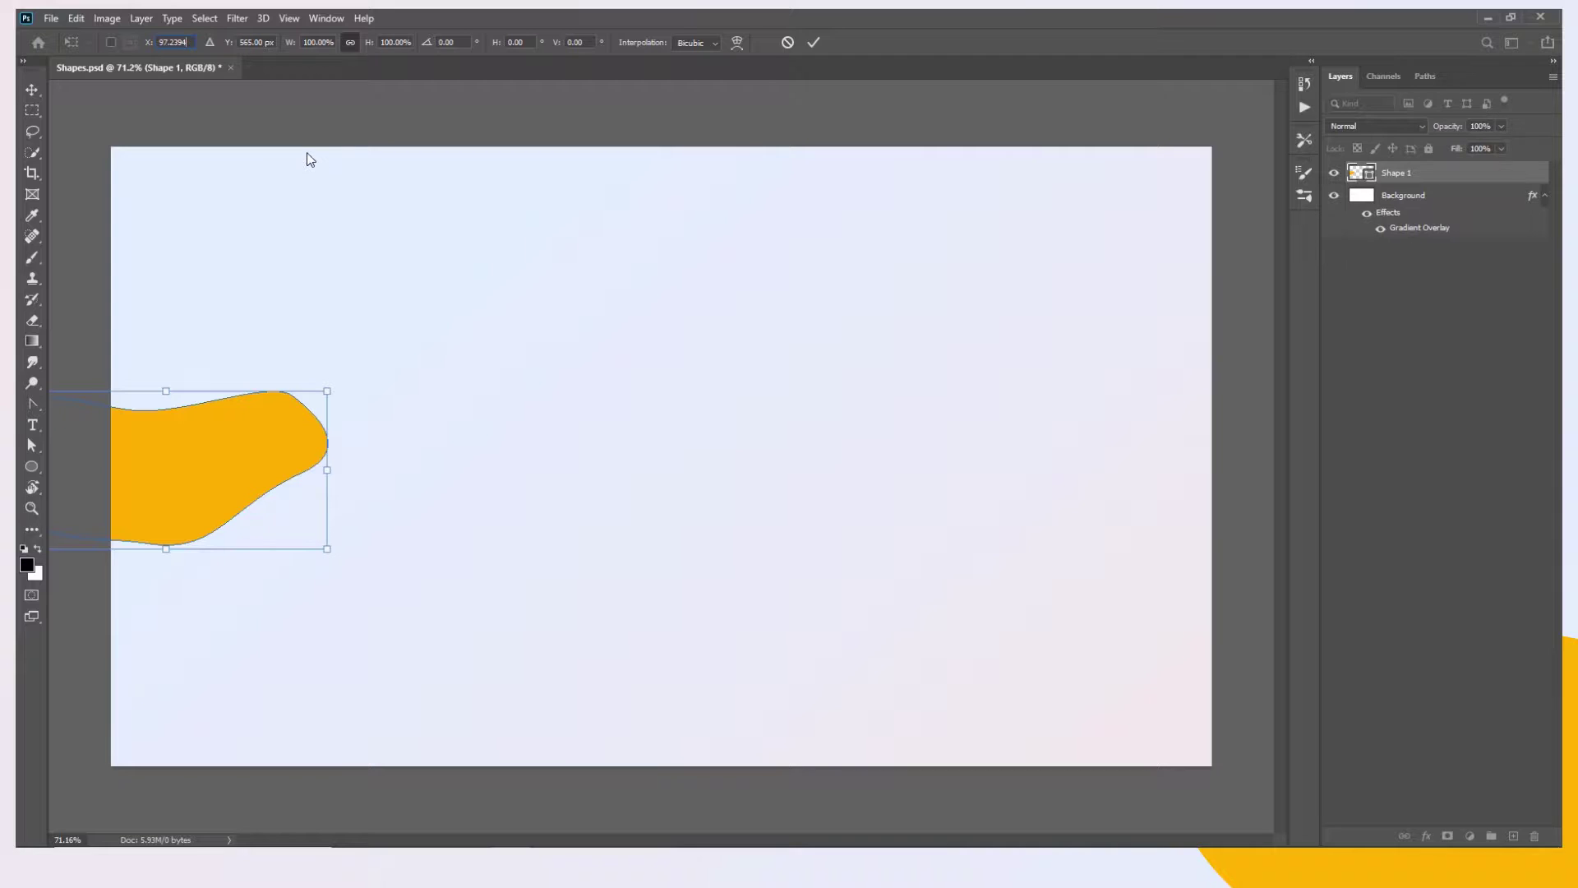
Copy the Custom Shape's Y position from After Effects and apply it in Photoshop as Y 131.0957 for Shape 1
key("alt+Tab")
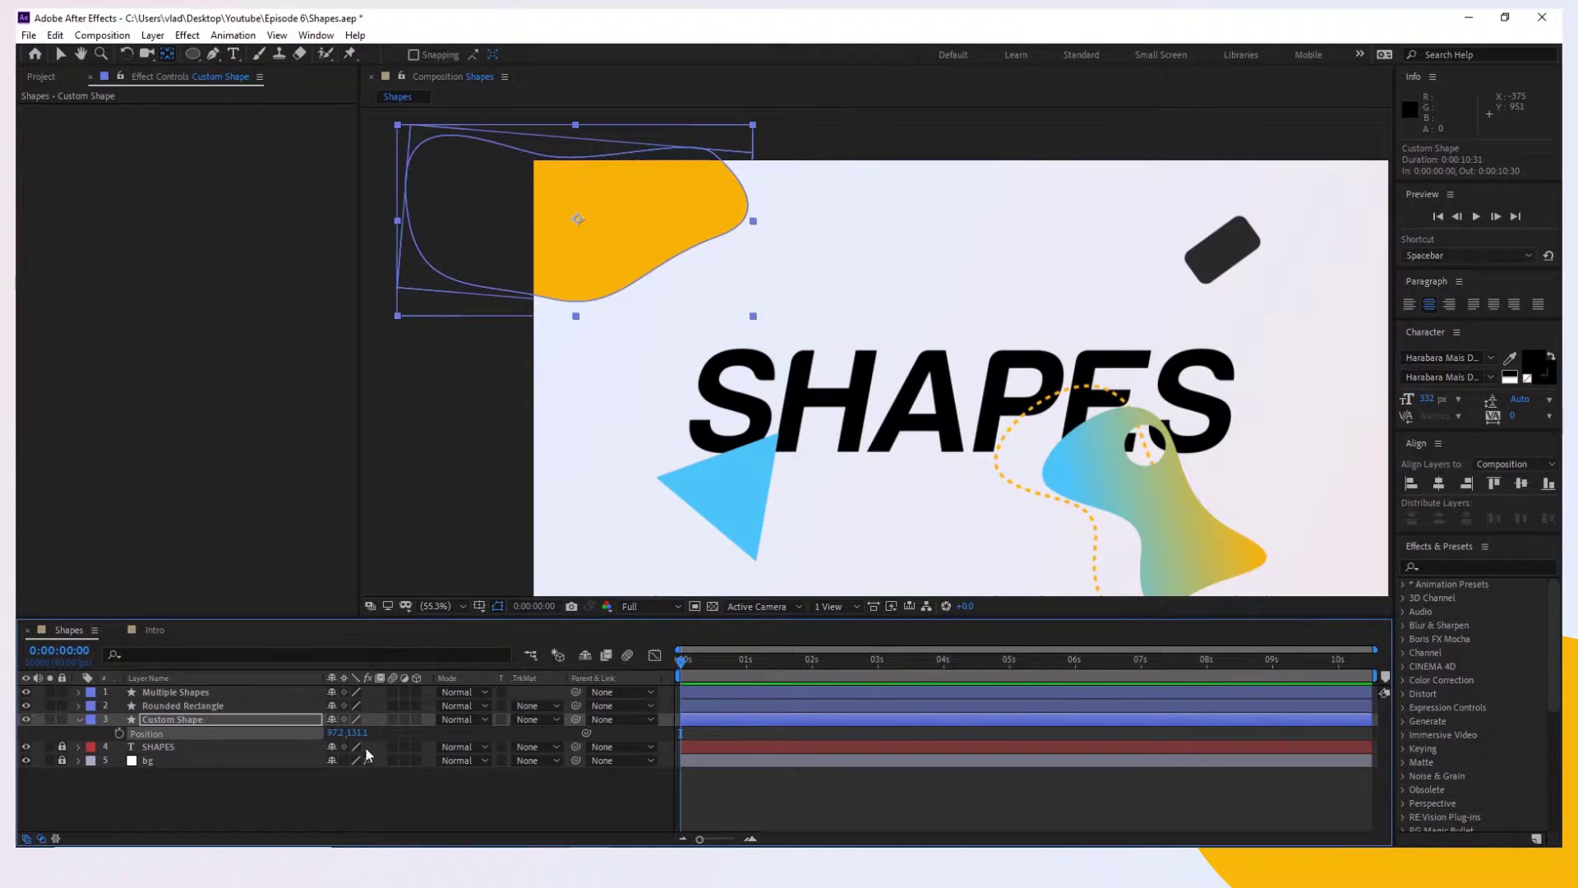
left_click(358, 732)
key("ctrl+c")
key("alt+Tab")
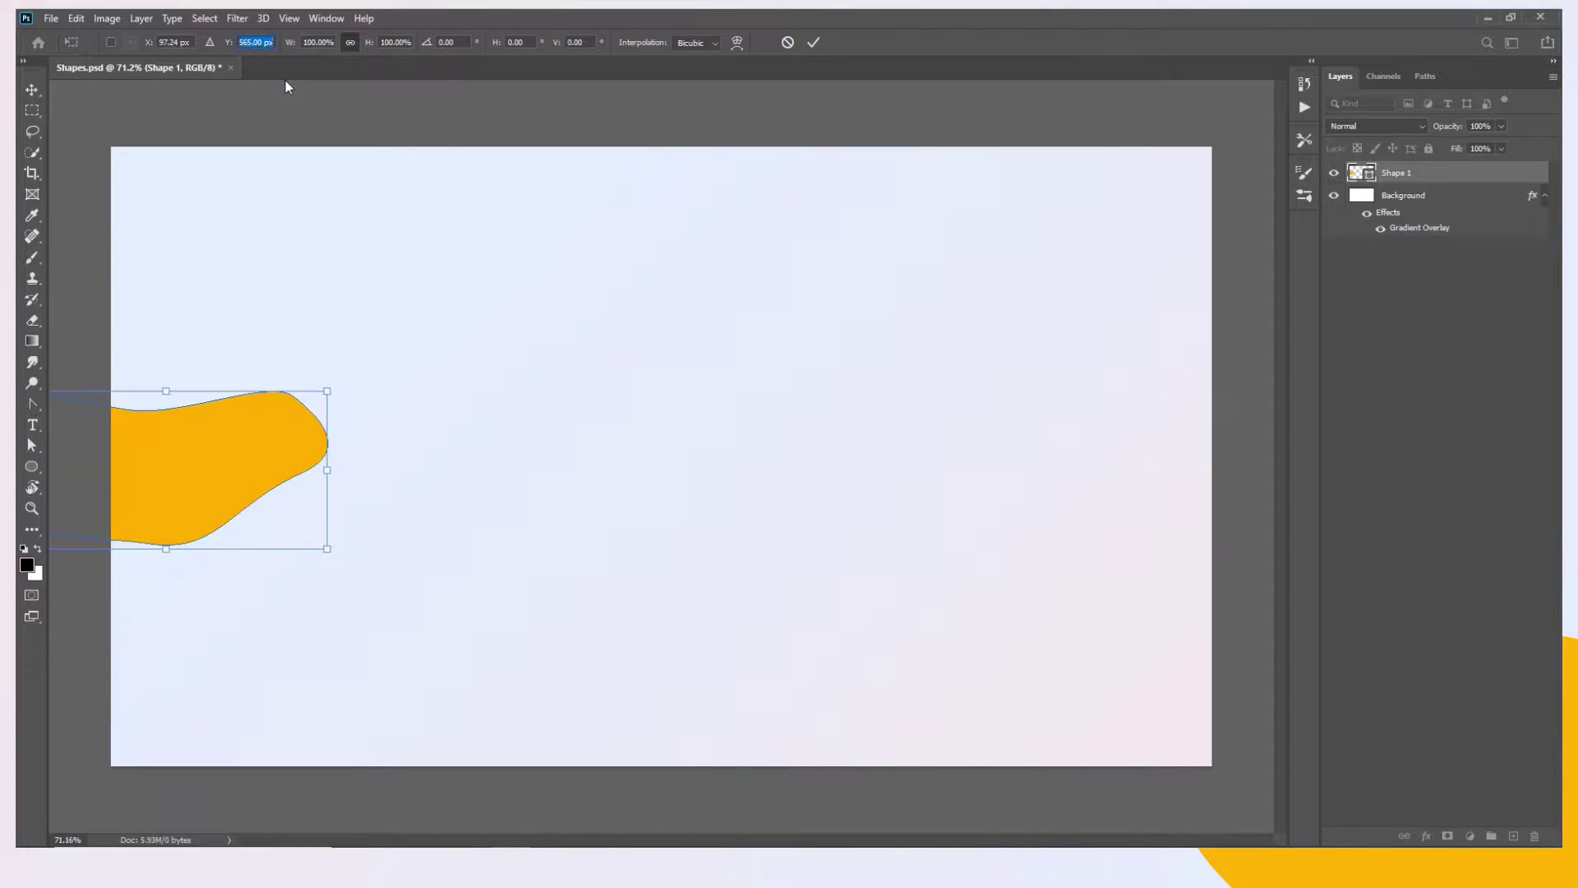
key("ctrl+v")
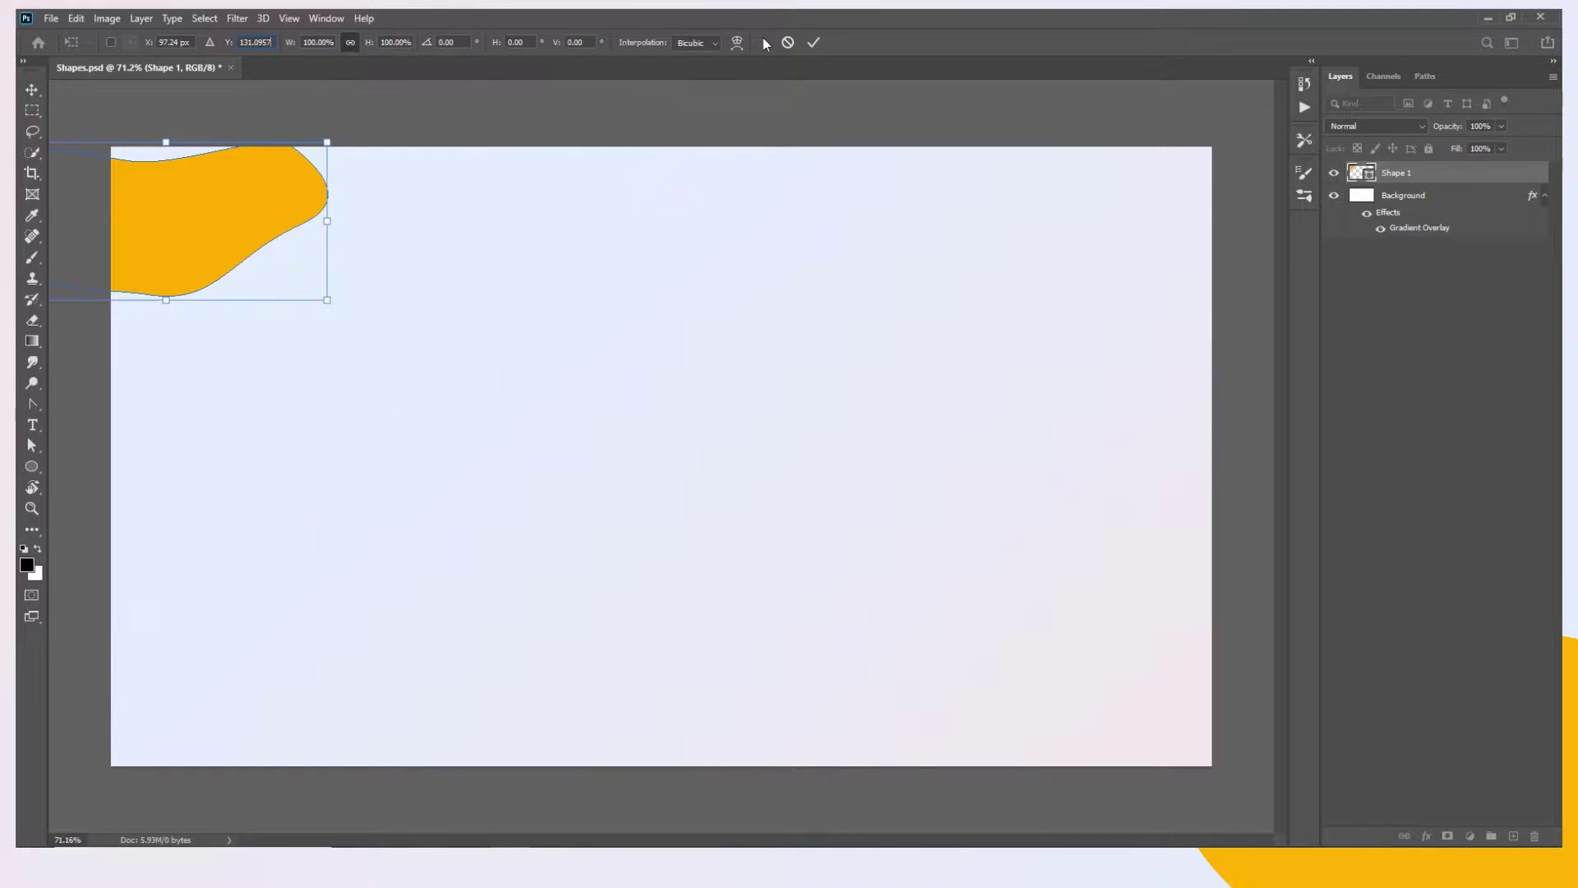
left_click(816, 42)
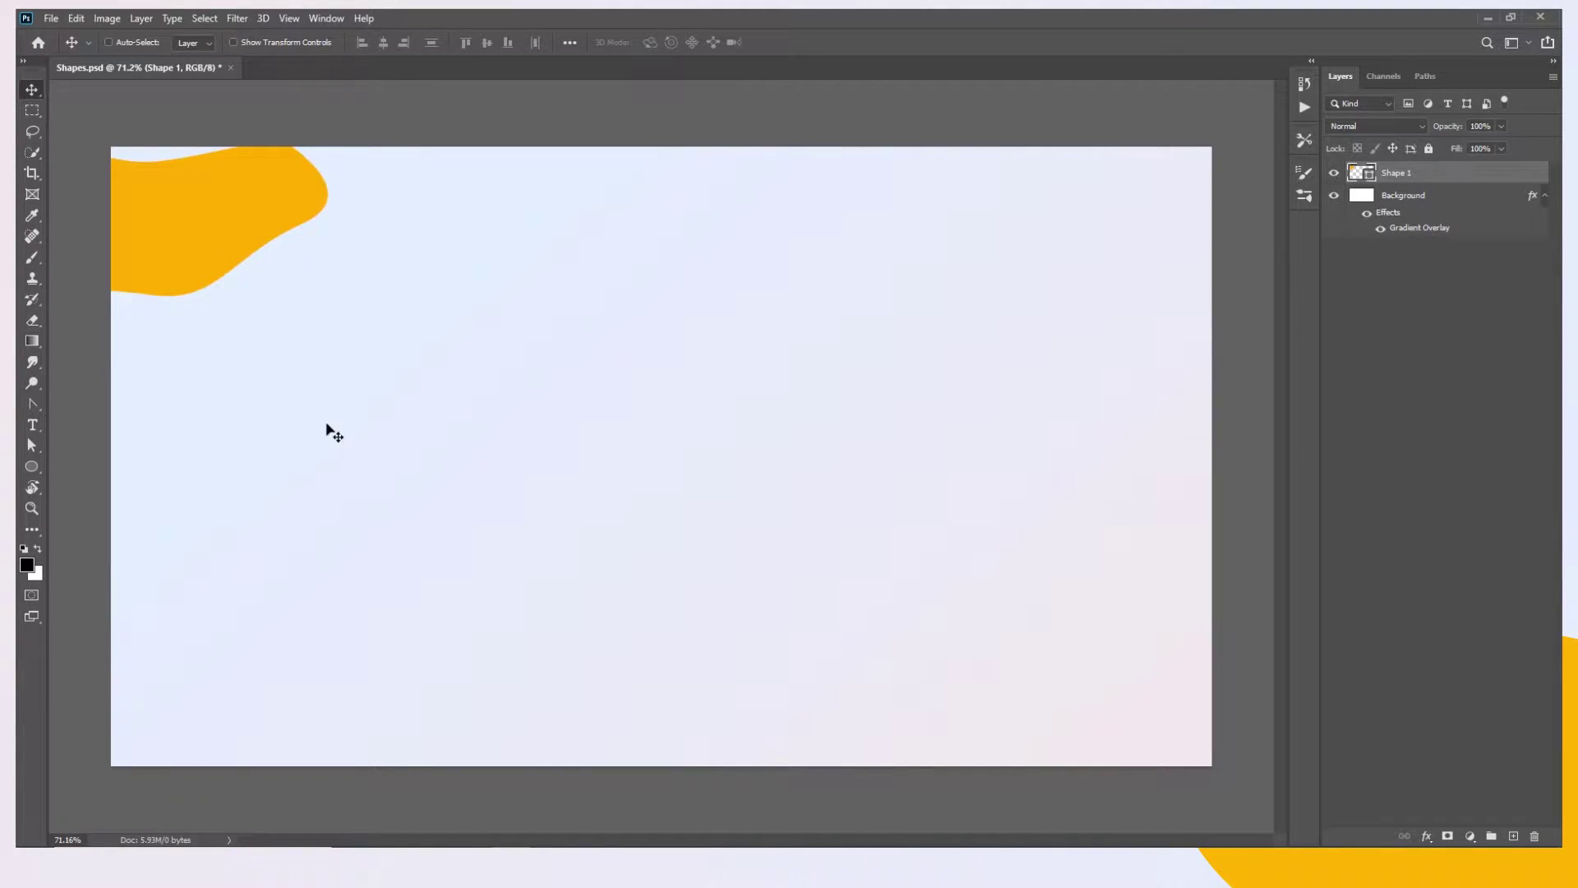
Return to After Effects, expand Transform: Shape 1 inside the Custom Shape's contents and copy its Scale value
key("alt")
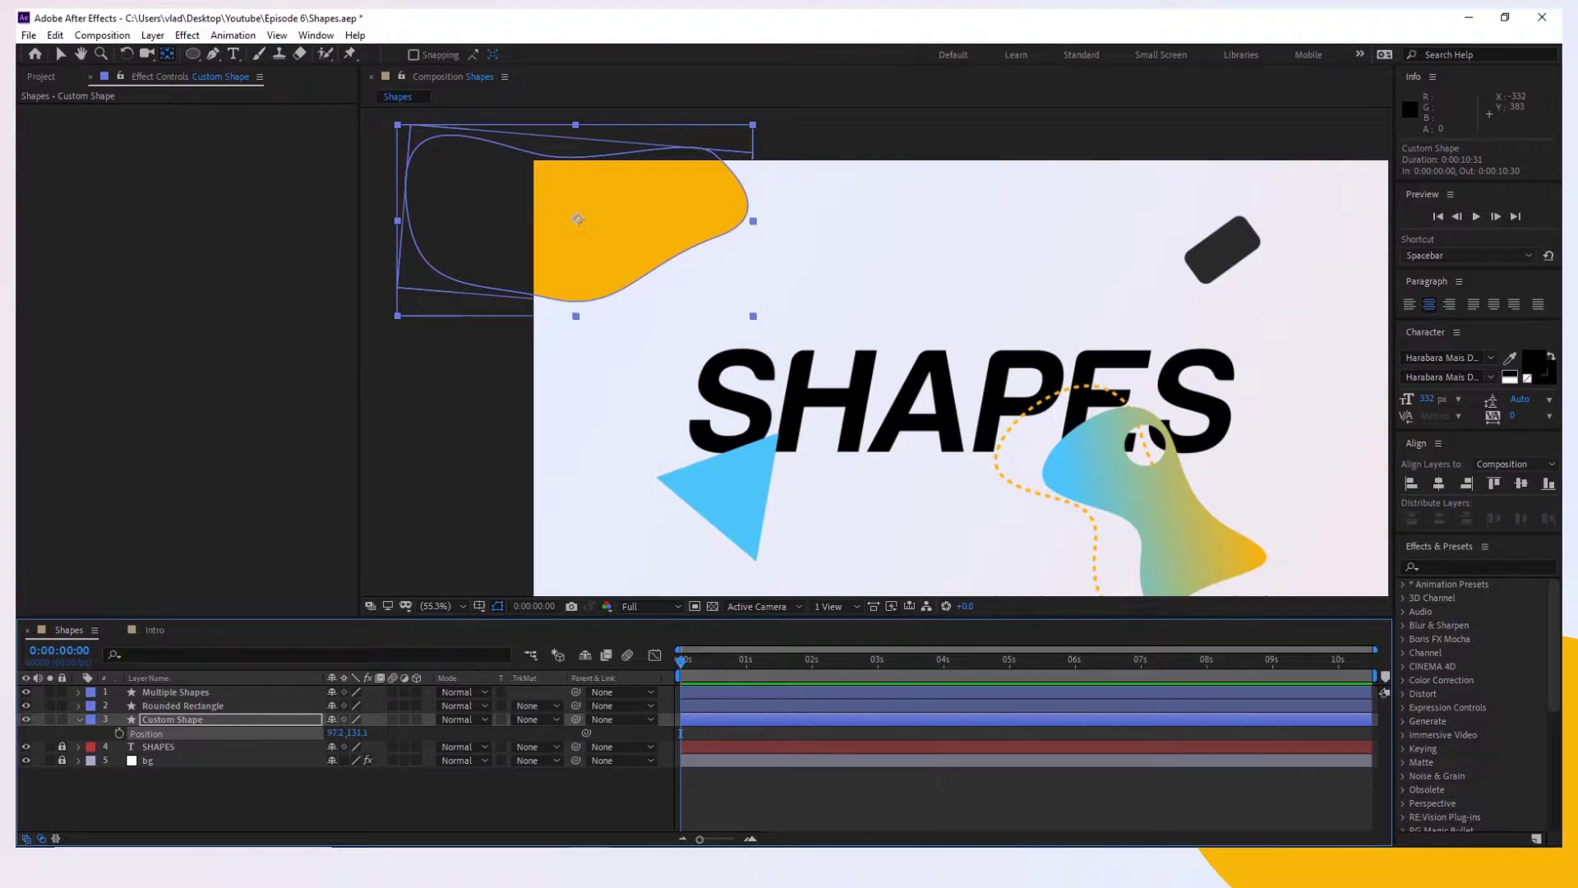
left_click(78, 719)
left_click(78, 720)
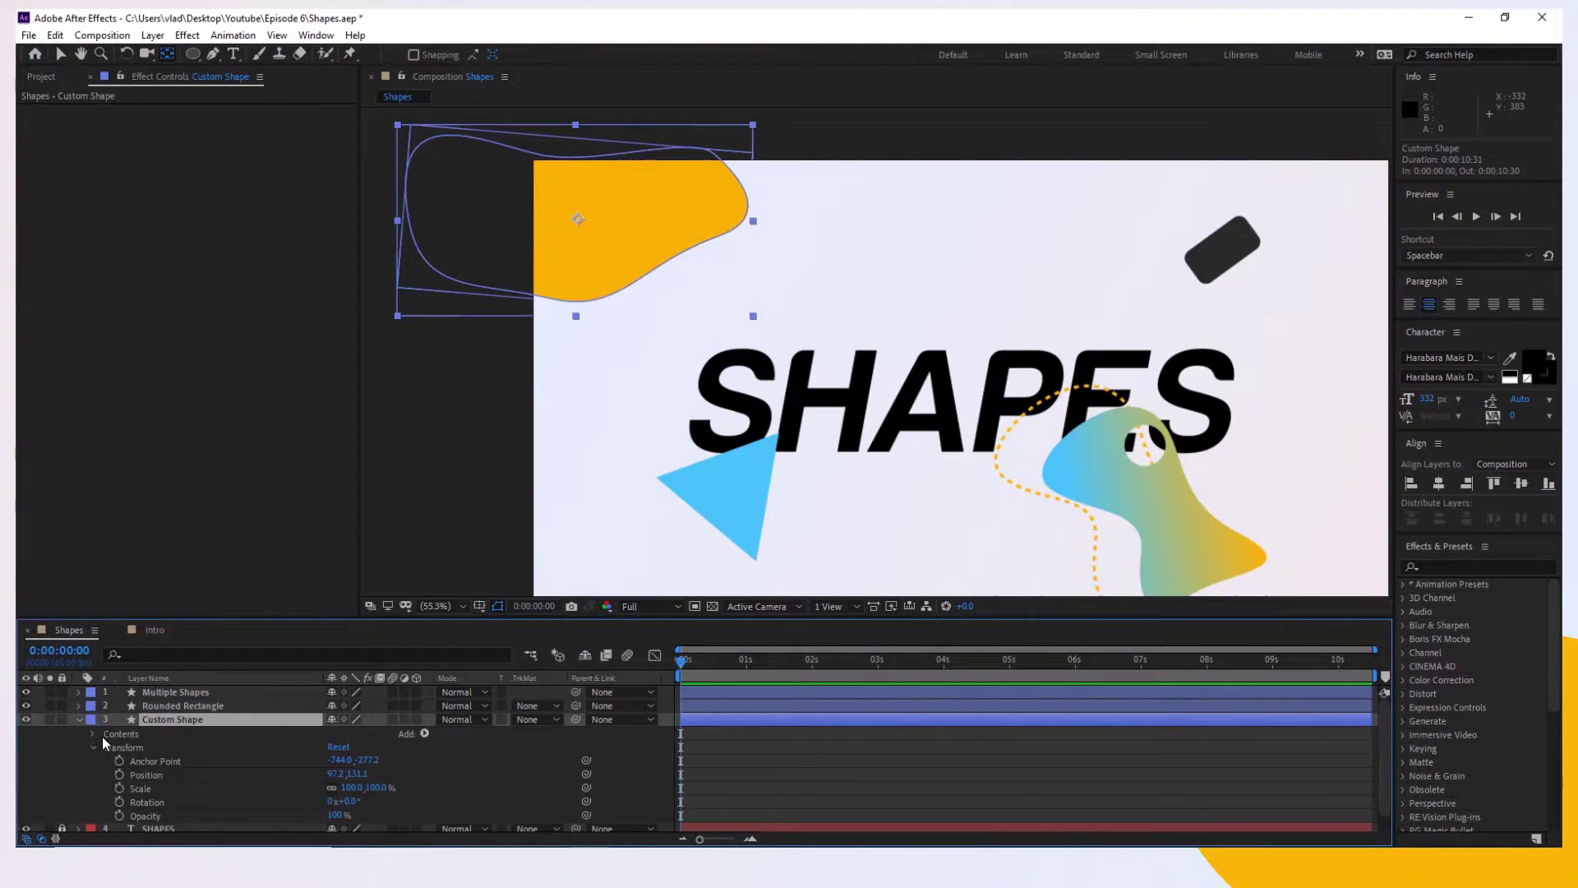
left_click(92, 733)
left_click(107, 747)
scroll(187, 757, "down", 1)
left_click(186, 761)
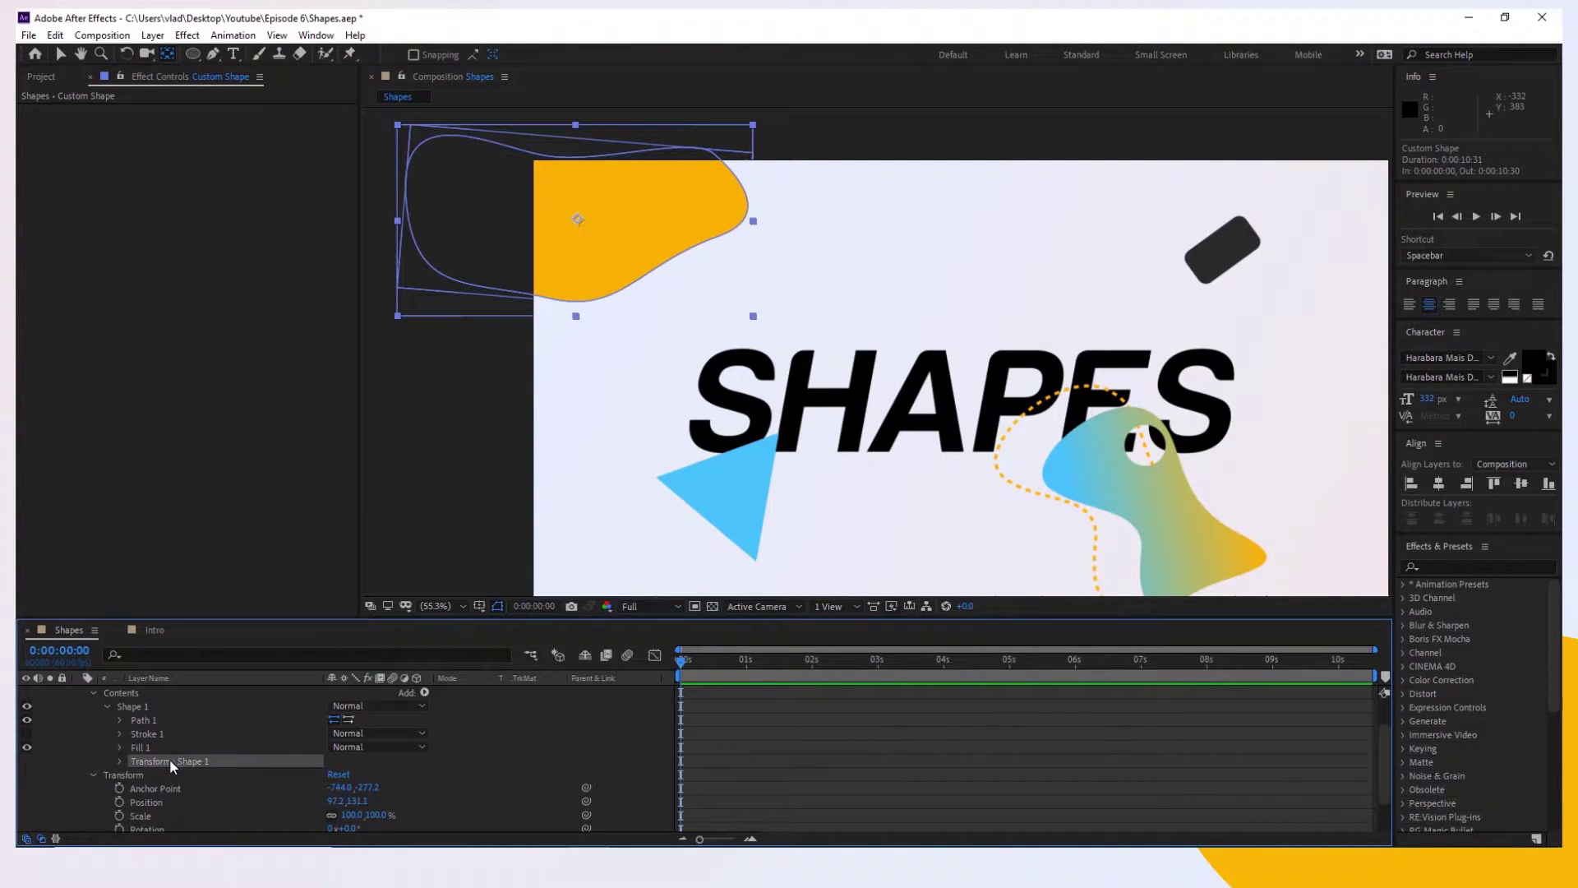
left_click(120, 761)
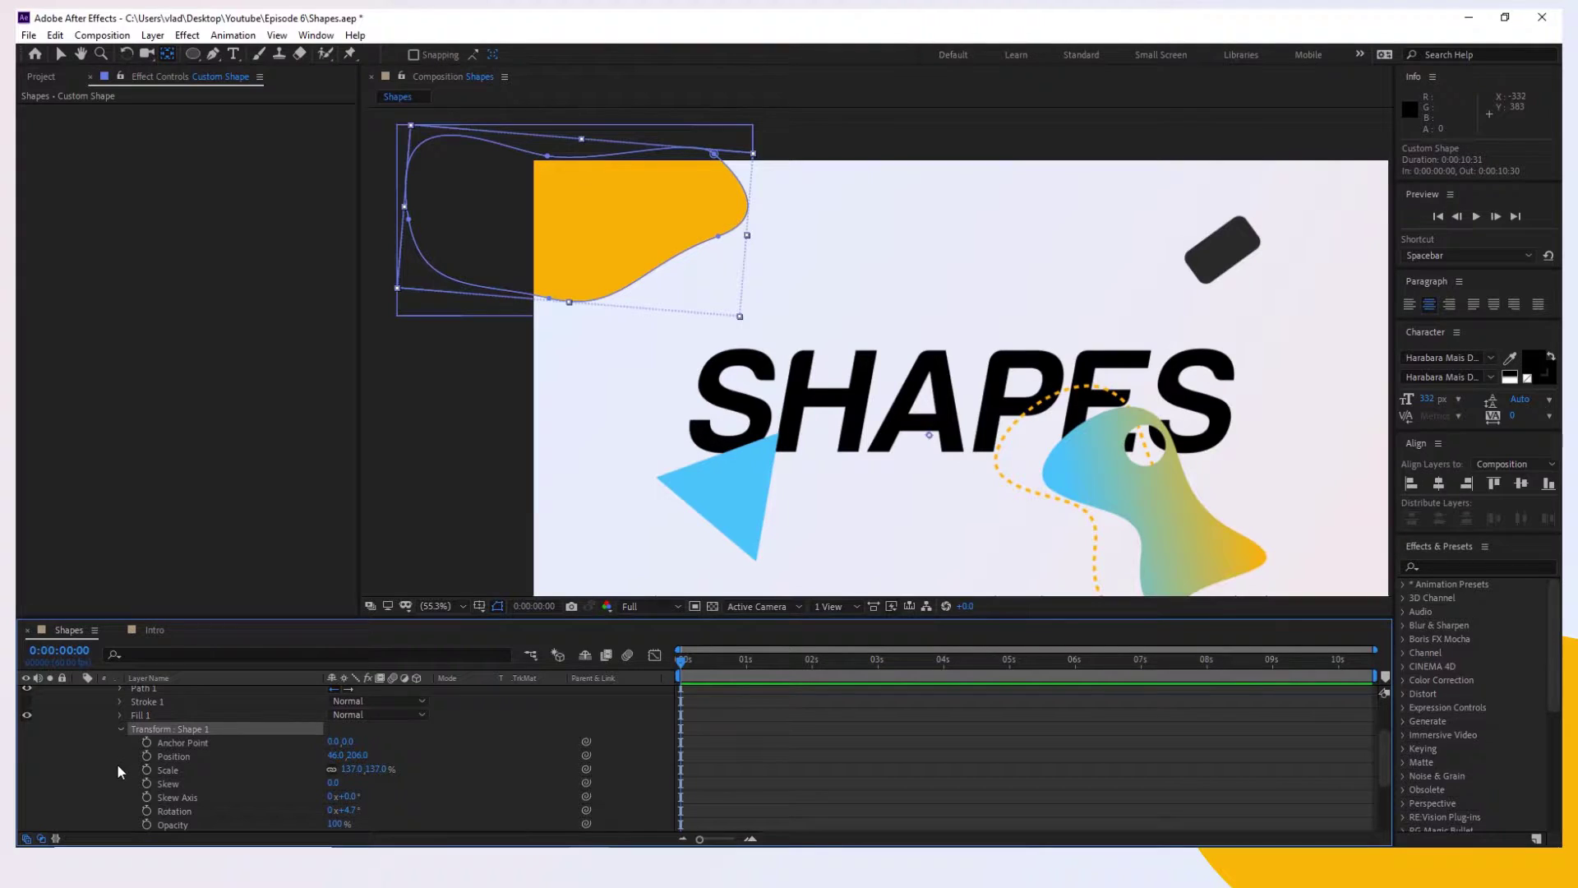
left_click(351, 771)
Switch to Photoshop and scale the Shape 1 layer to 137% in width and height with Free Transform
key("alt+Tab")
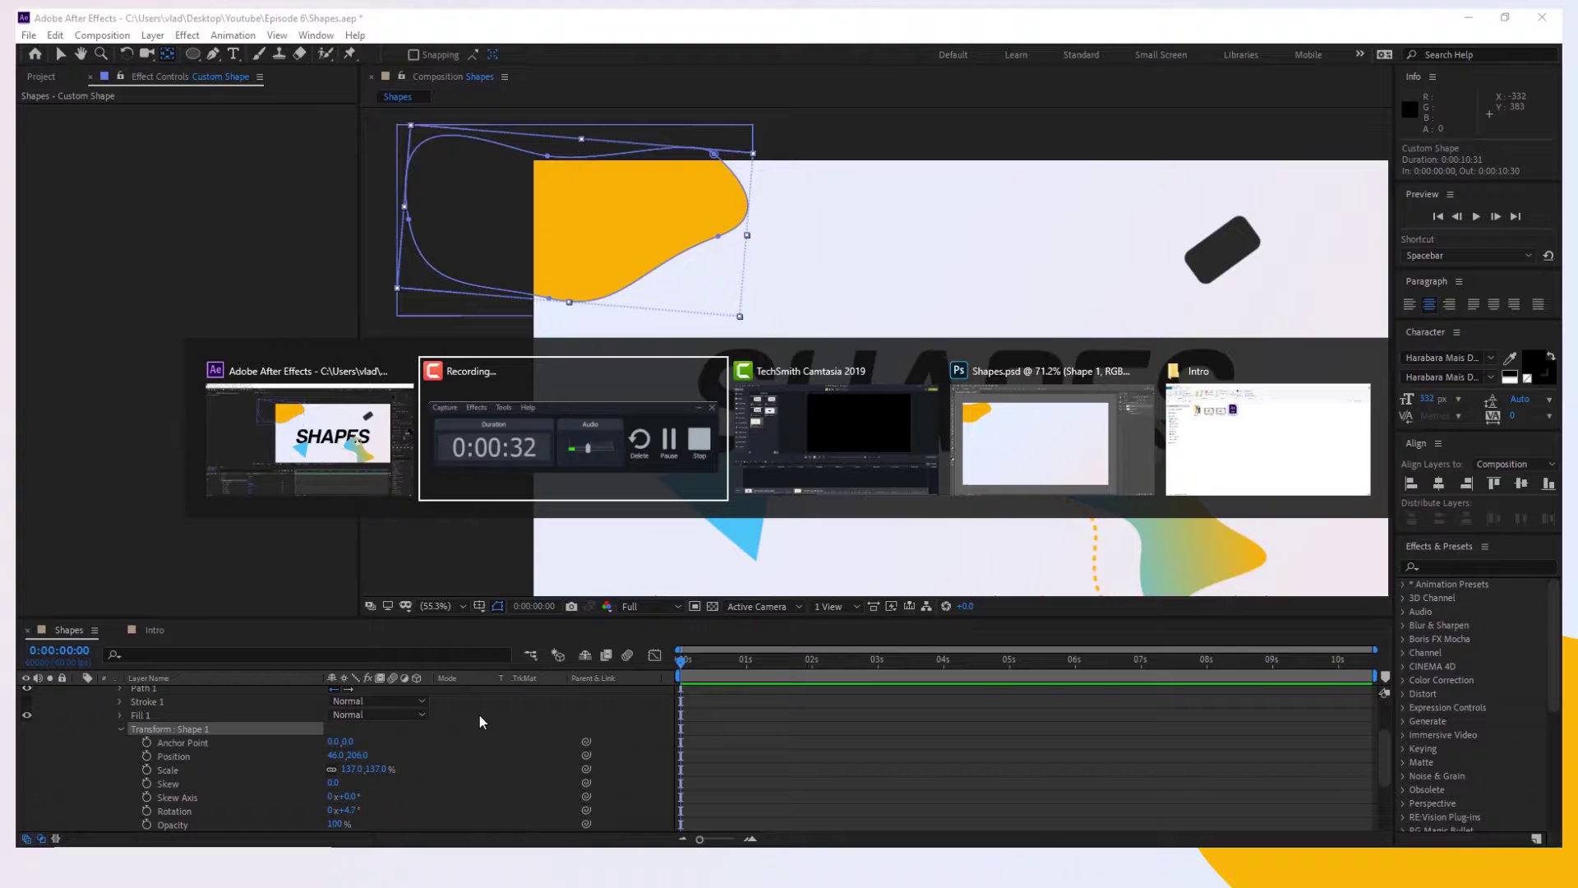
key("alt+Tab")
key("alt+Tab")
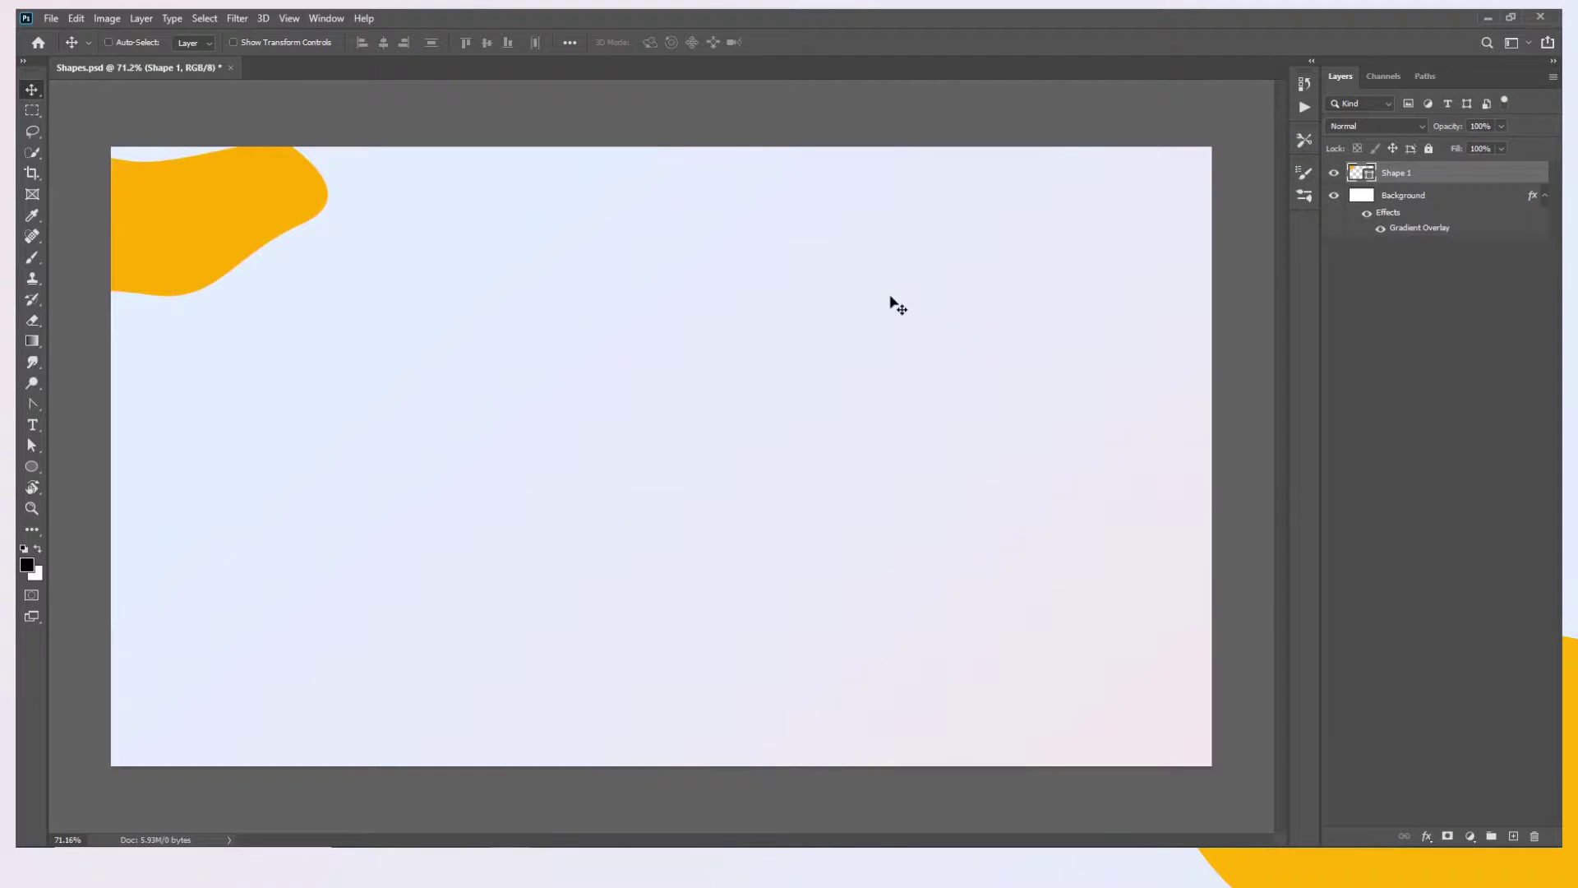
key("ctrl+t")
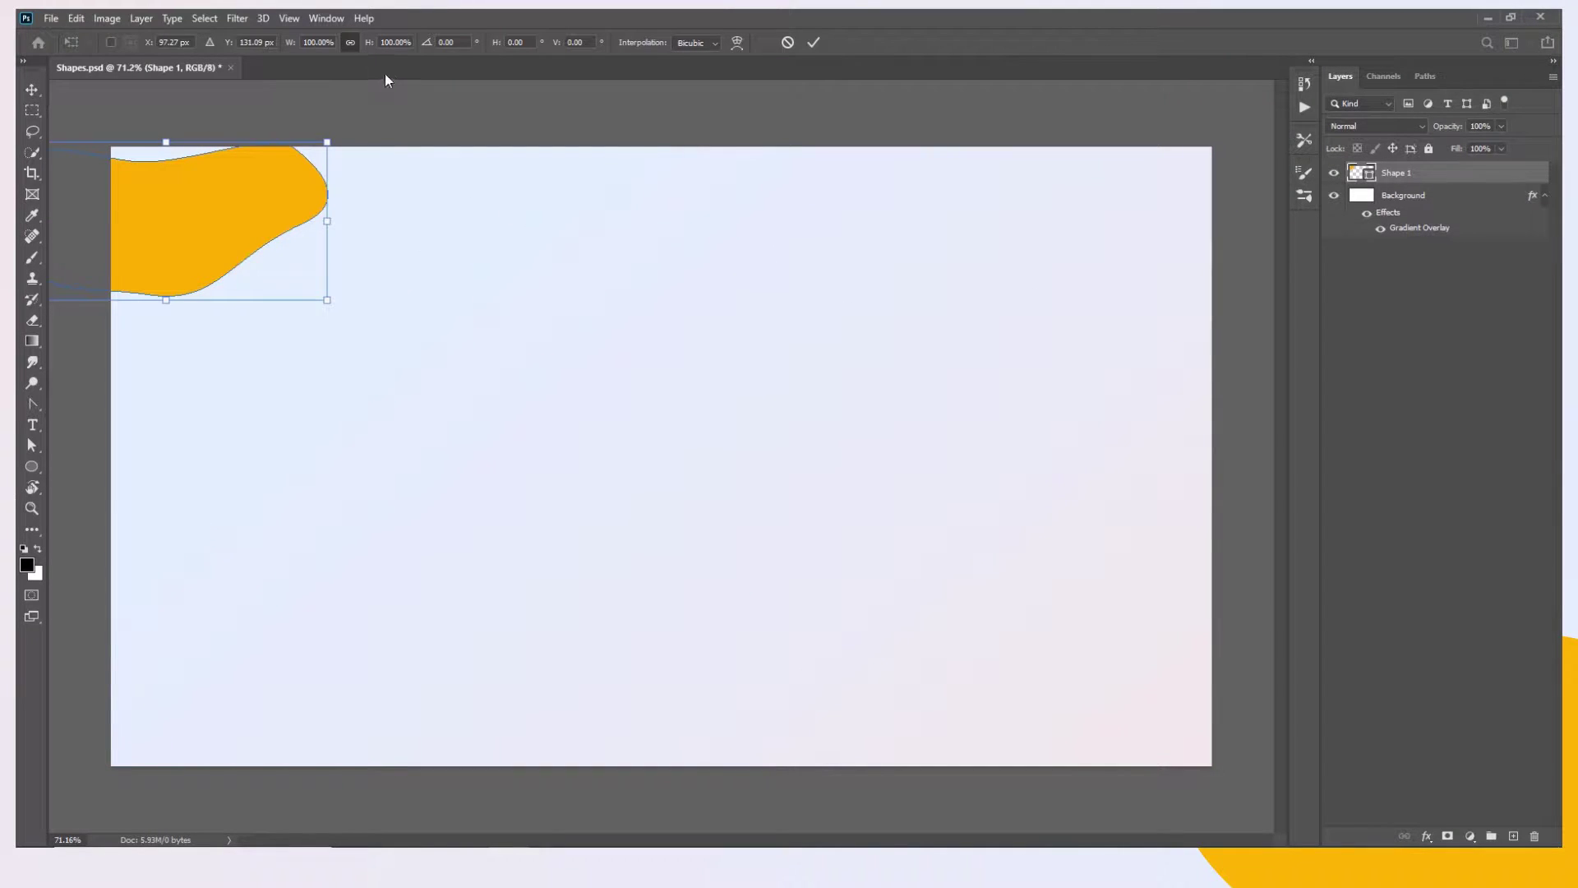
left_click(325, 43)
type("137")
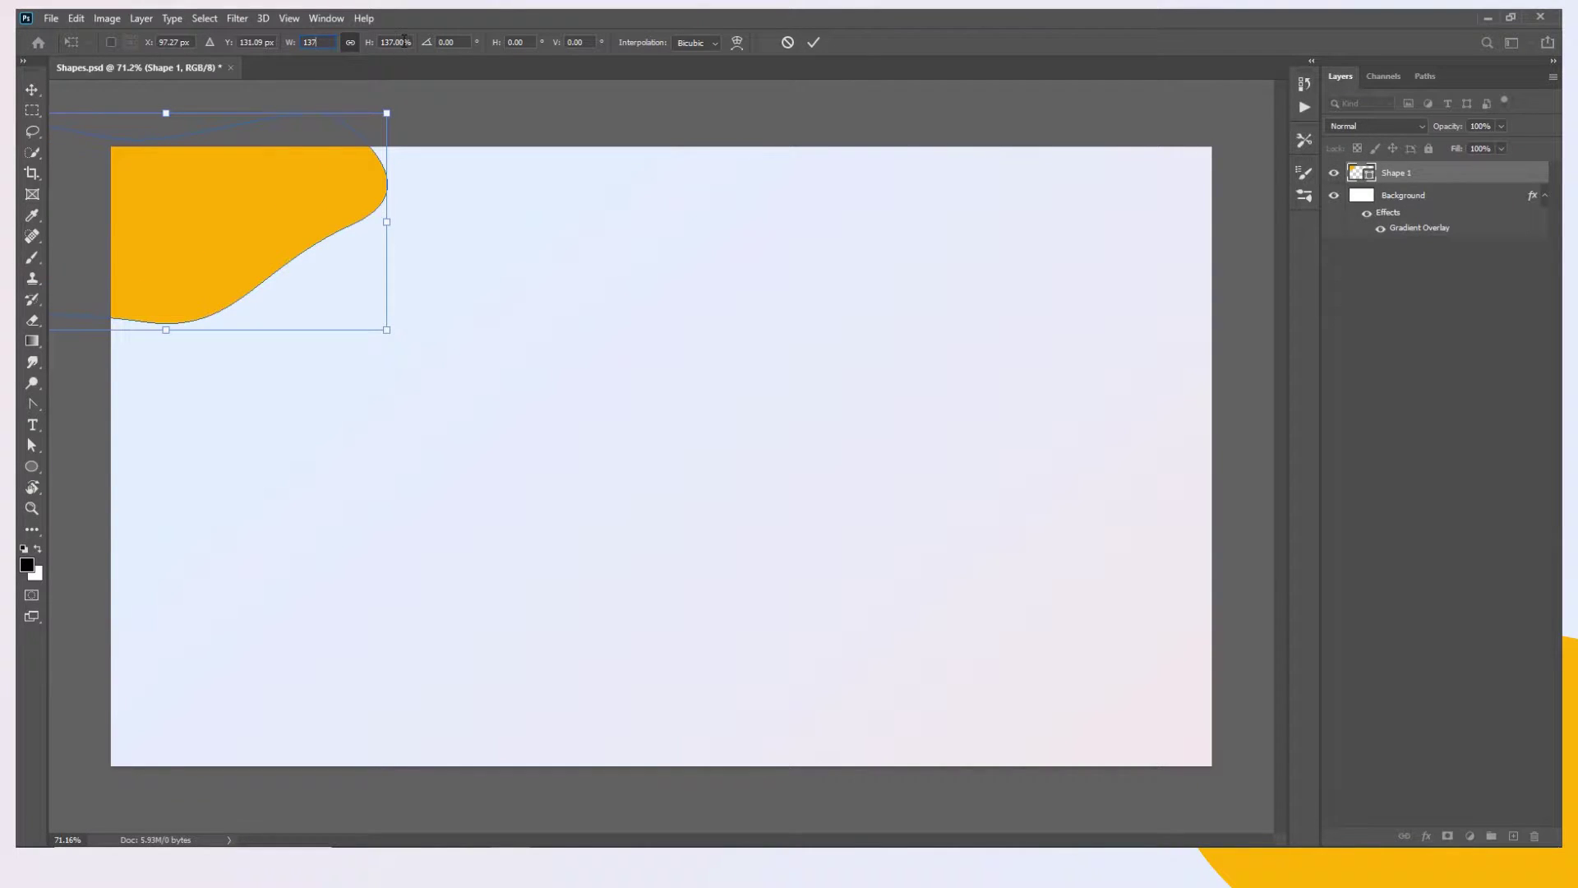
left_click(407, 45)
left_click(814, 41)
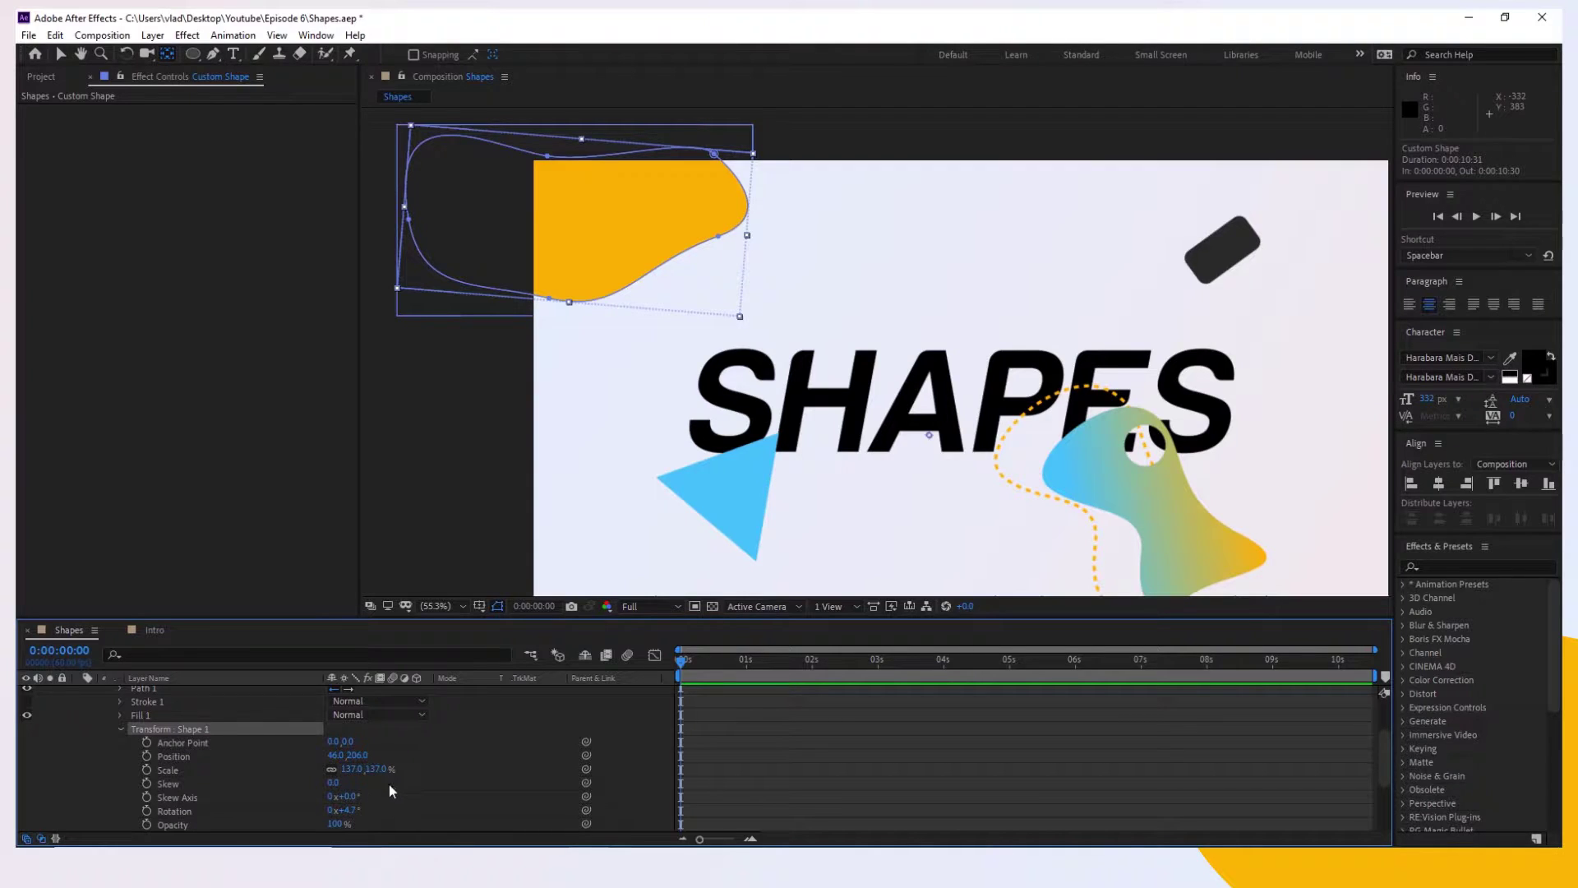
Copy the Custom Shape's Rotation value from After Effects and rotate the Shape 1 layer by 4.7191° in Photoshop with Free Transform
left_click(358, 810)
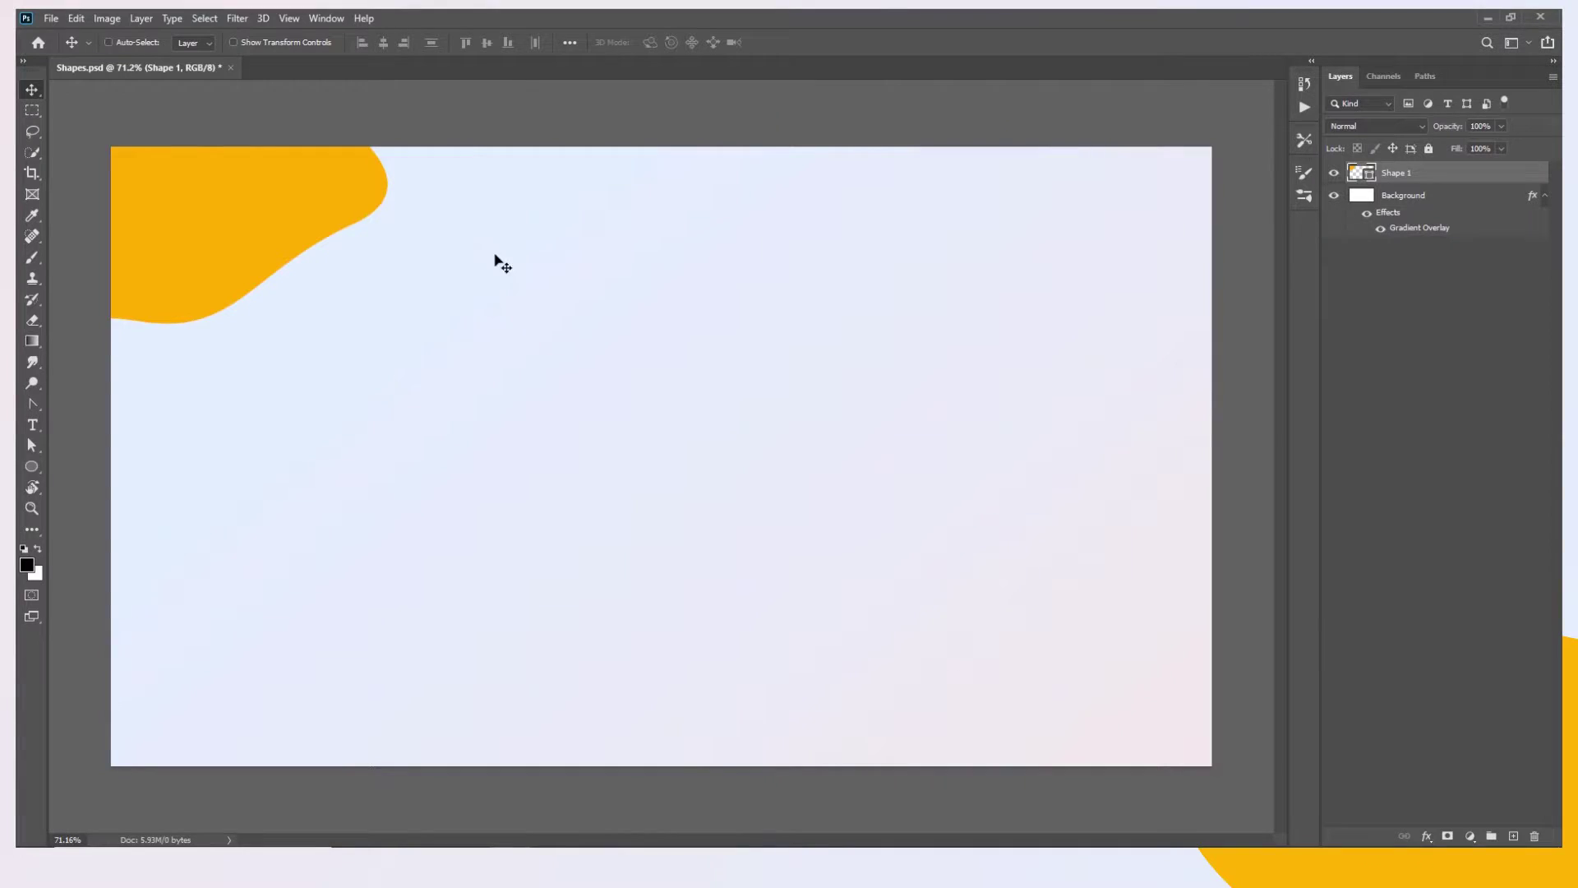
key("ctrl+t")
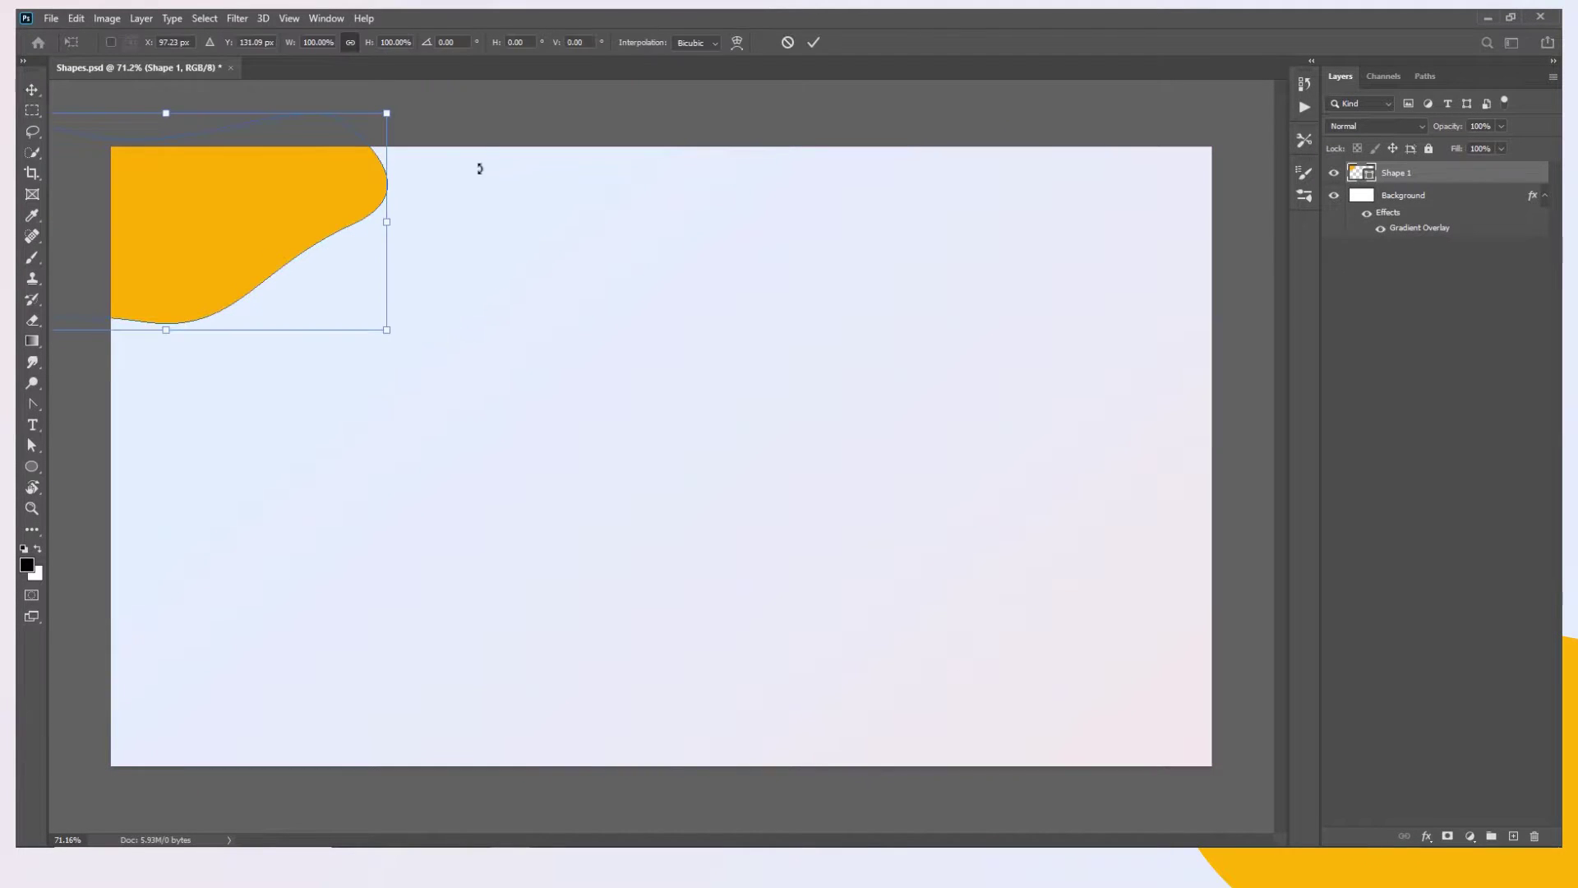
left_click(466, 41)
type("4.7191")
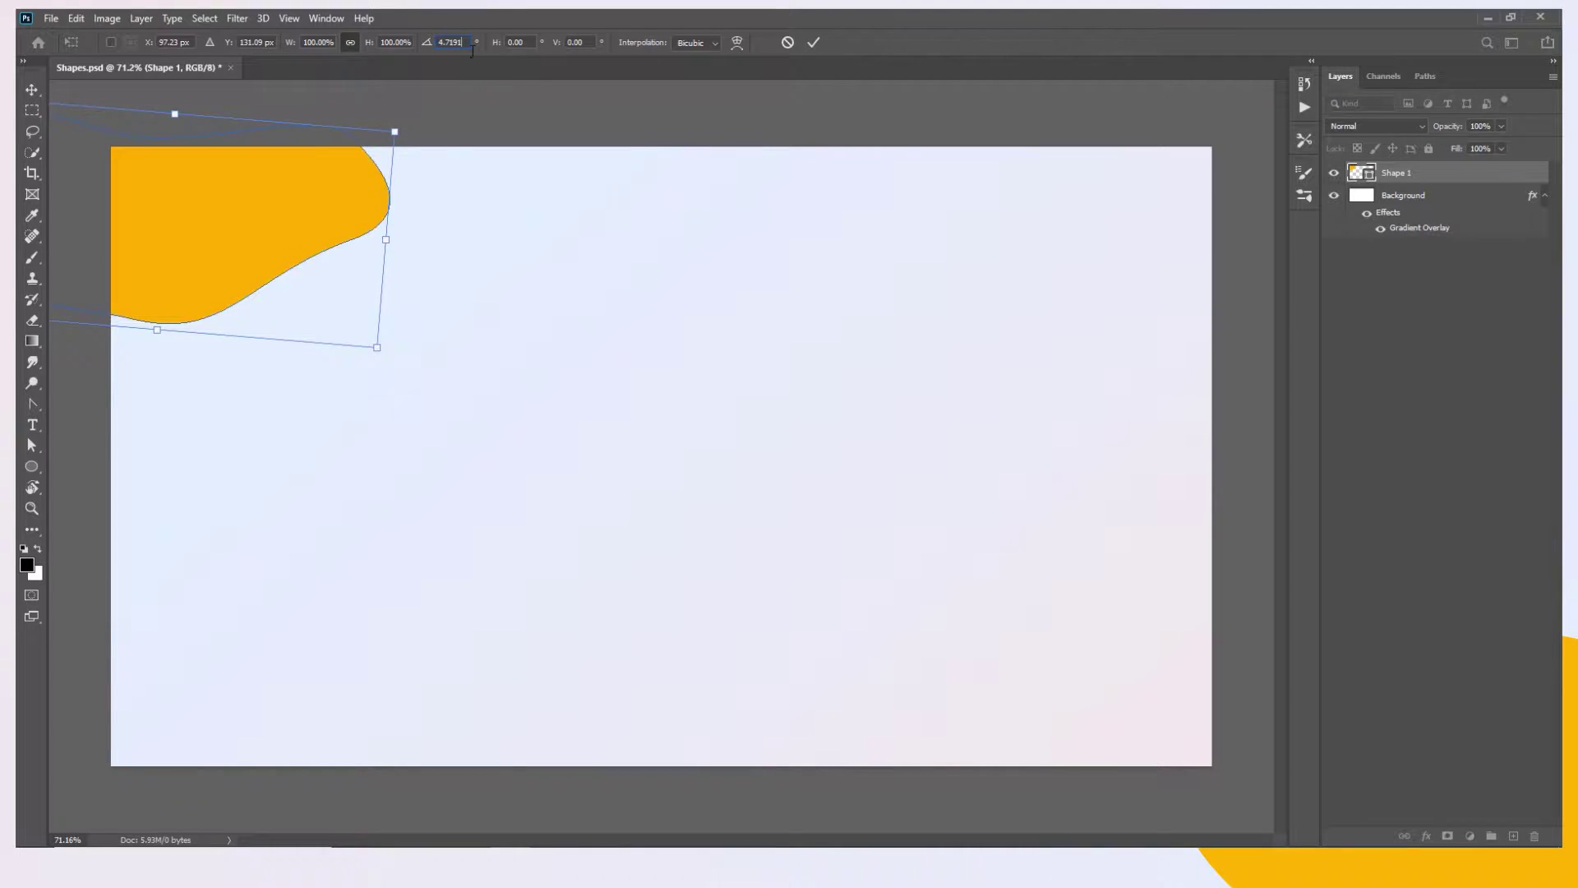
left_click(813, 42)
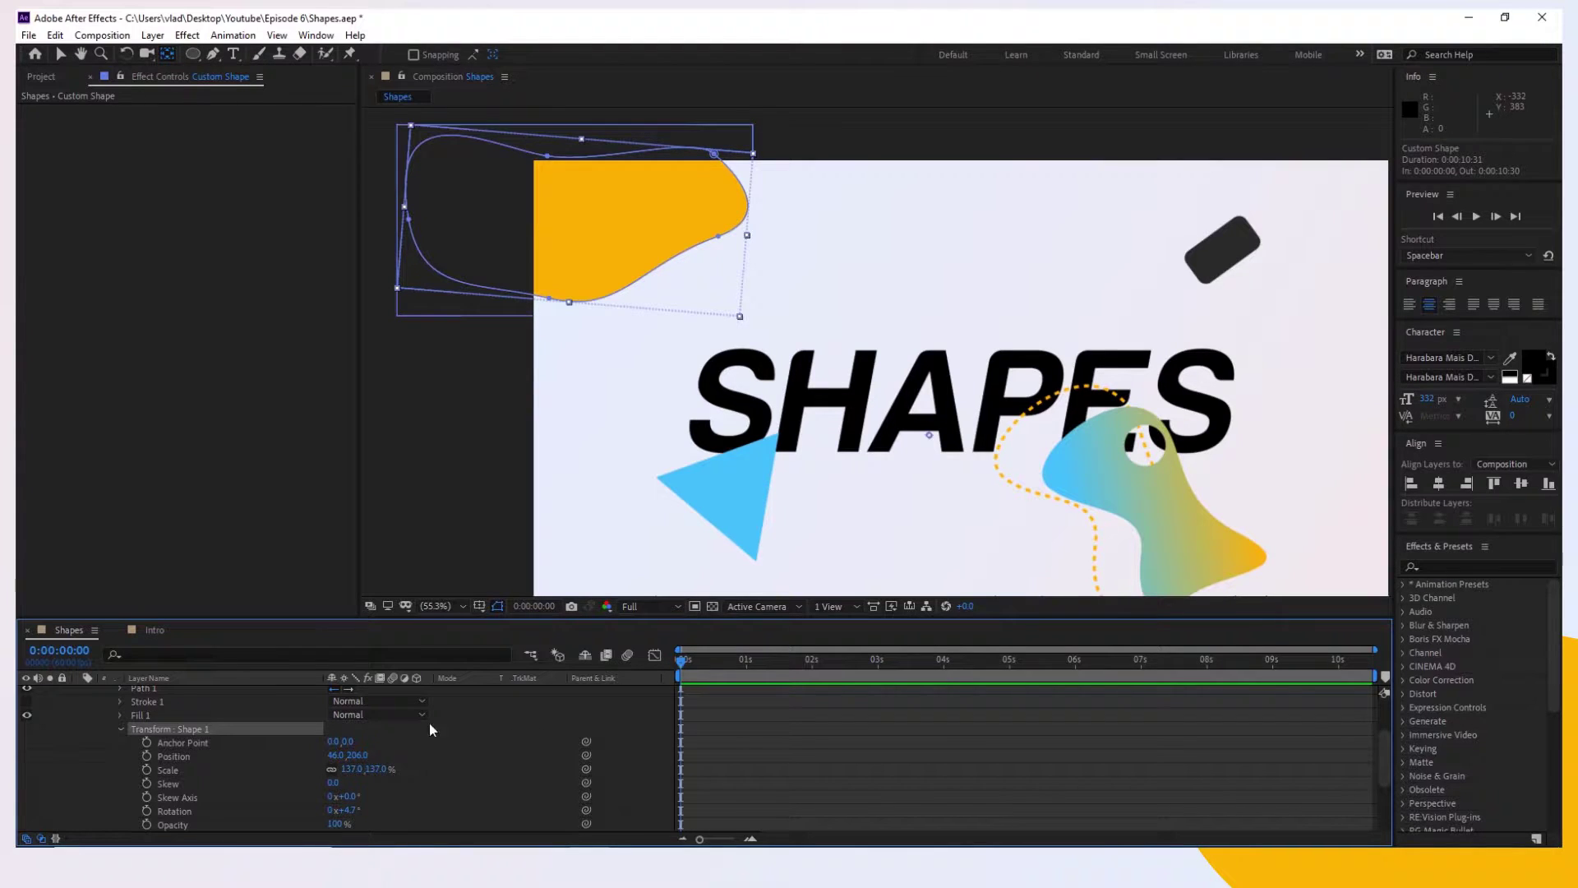
Return to After Effects, collapse the Custom Shape layer's properties and select the Rounded Rectangle layer
left_click(423, 608)
left_click(451, 337)
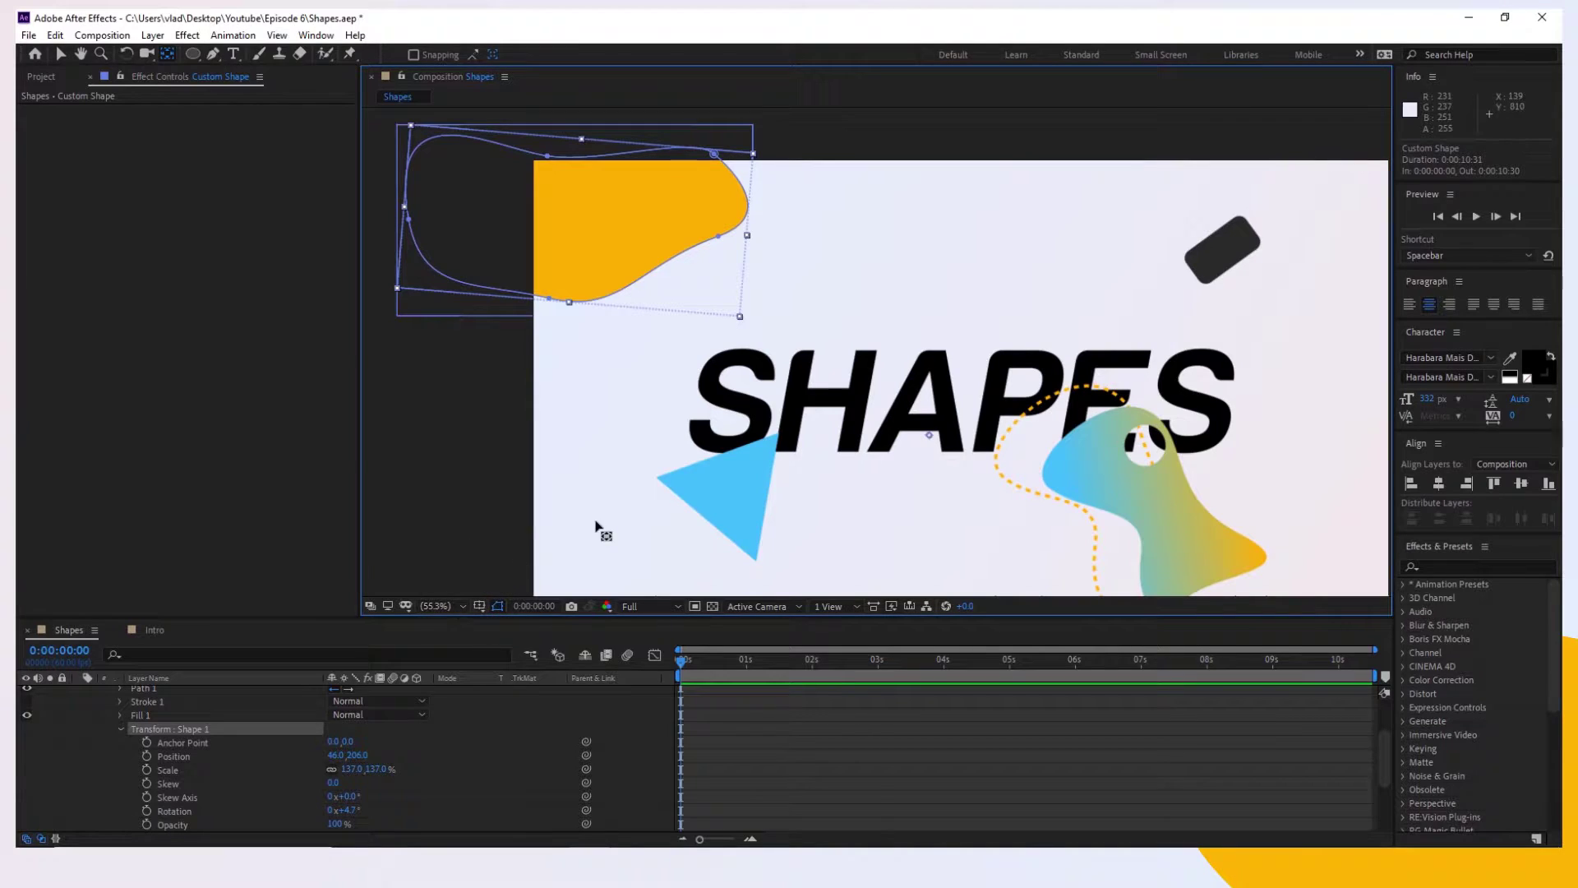
key("h")
left_click_drag(564, 388, 447, 336)
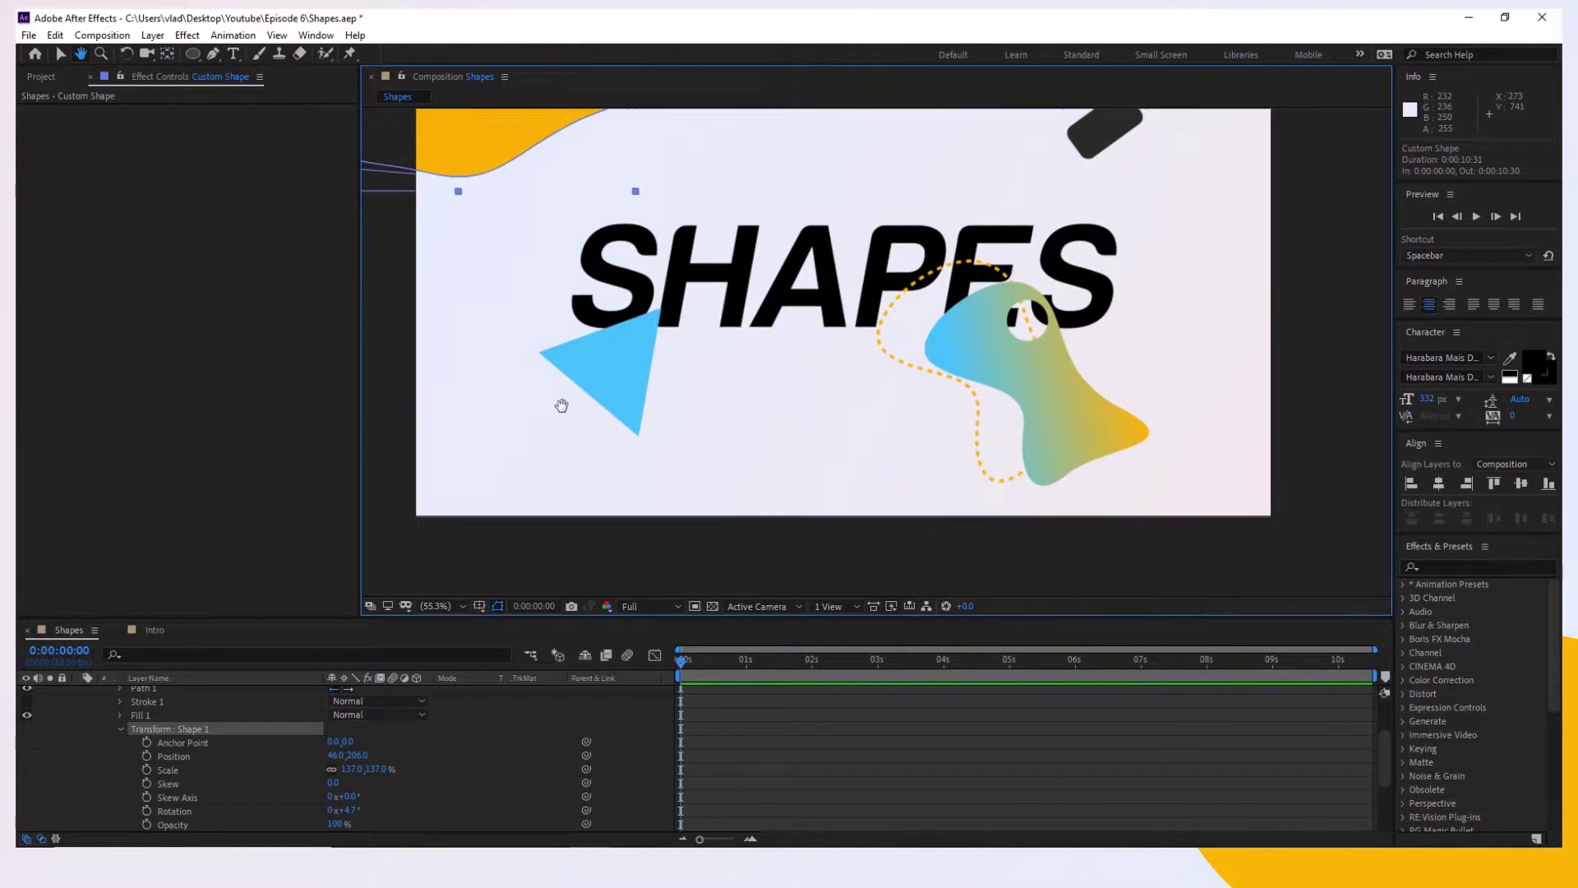
key("y")
left_click(397, 737)
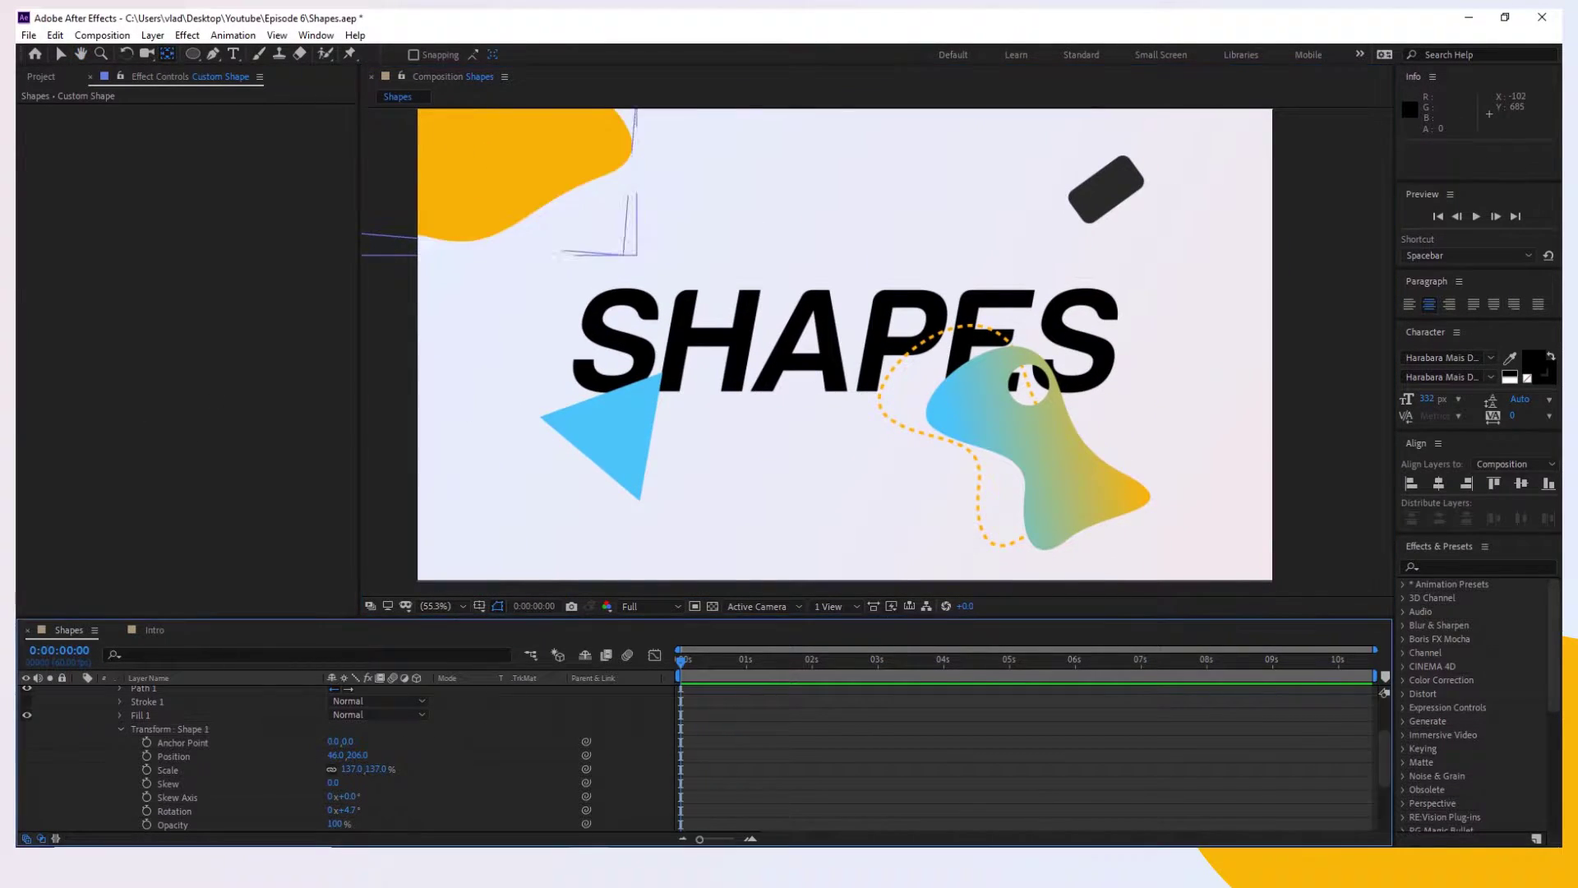
key("q")
scroll(283, 713, "up", 2)
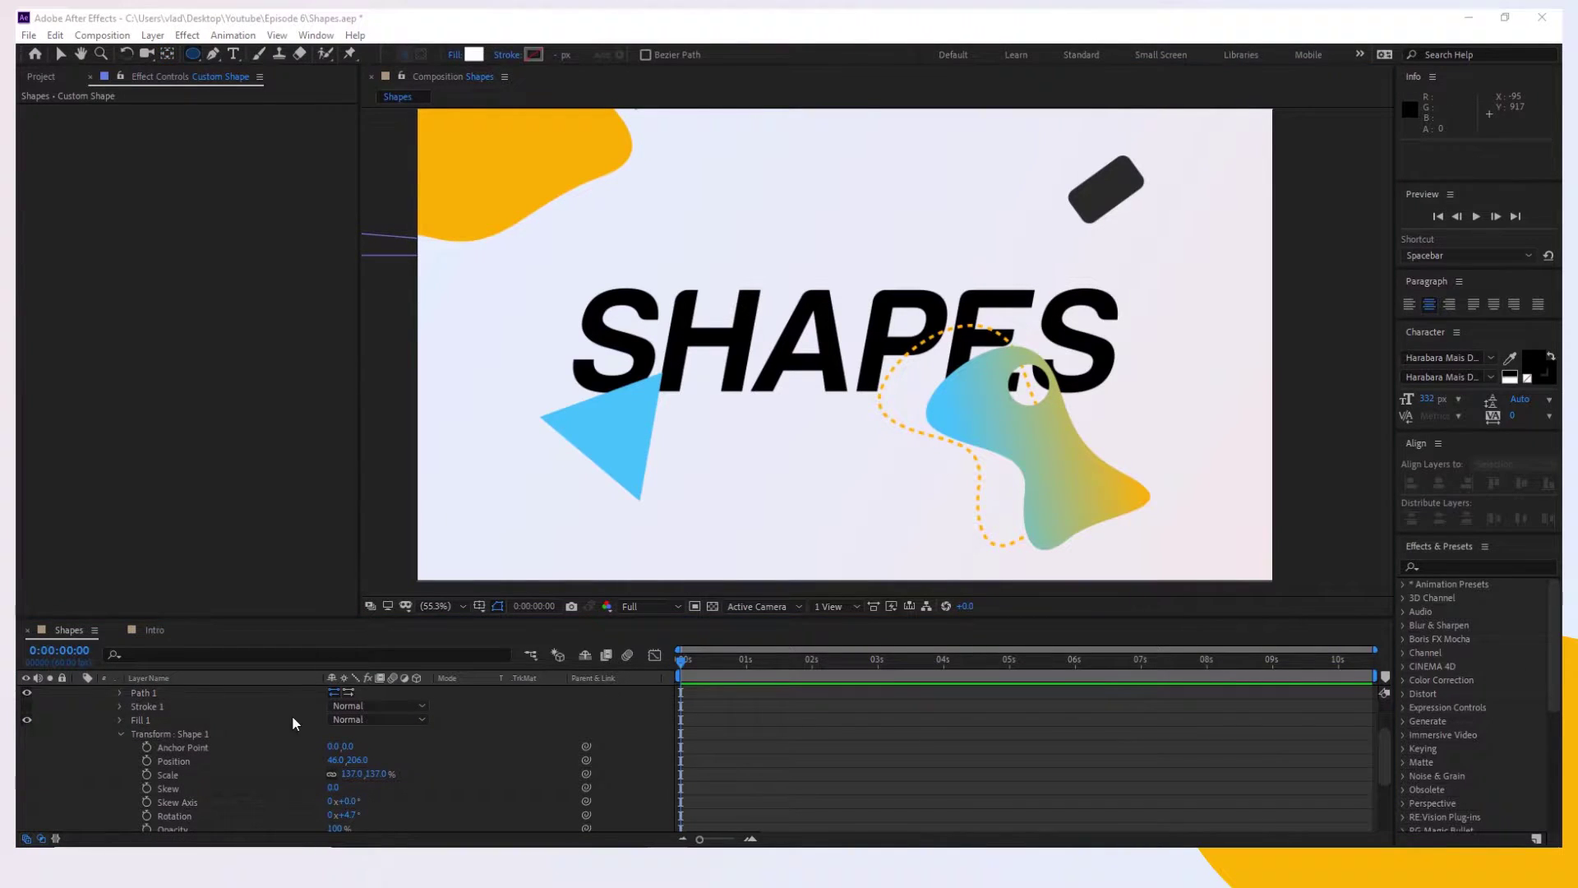
left_click(97, 724)
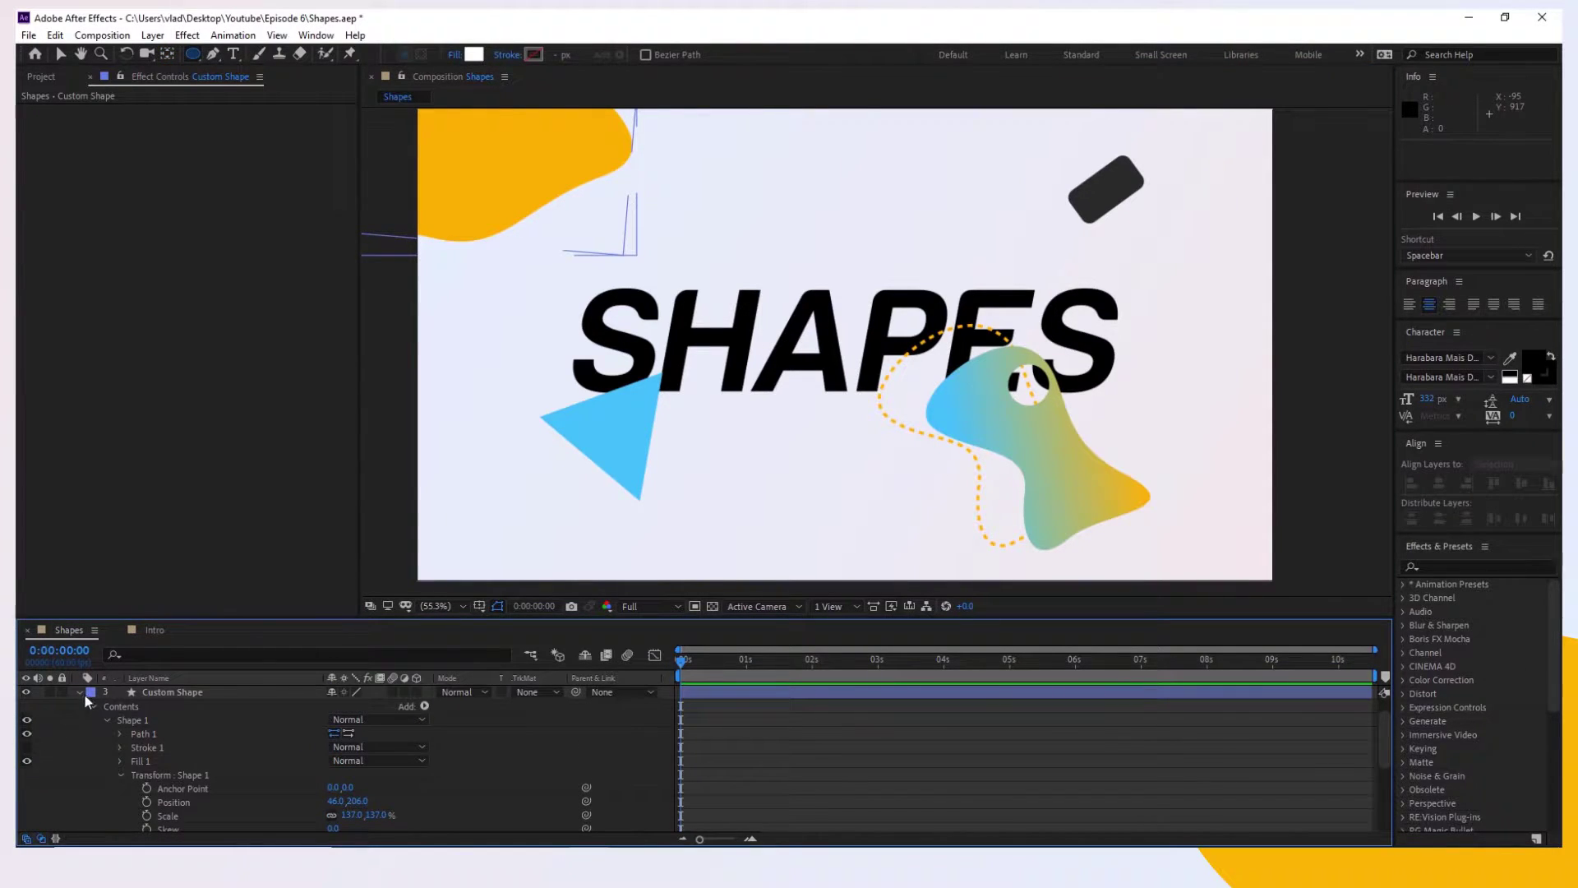
left_click(78, 691)
left_click(195, 705)
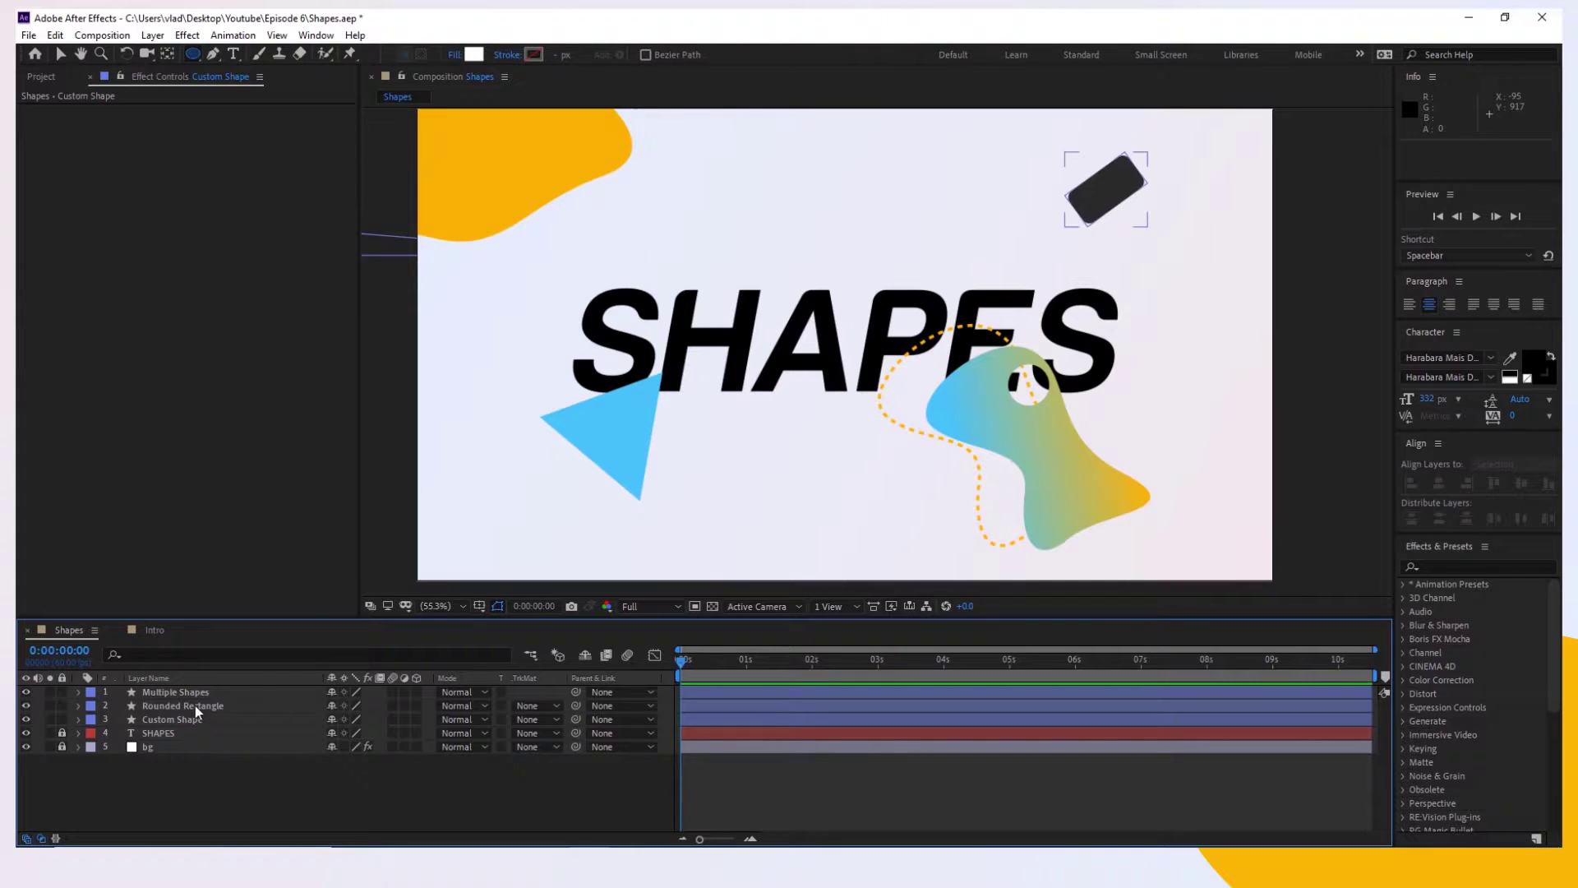
left_click(195, 705)
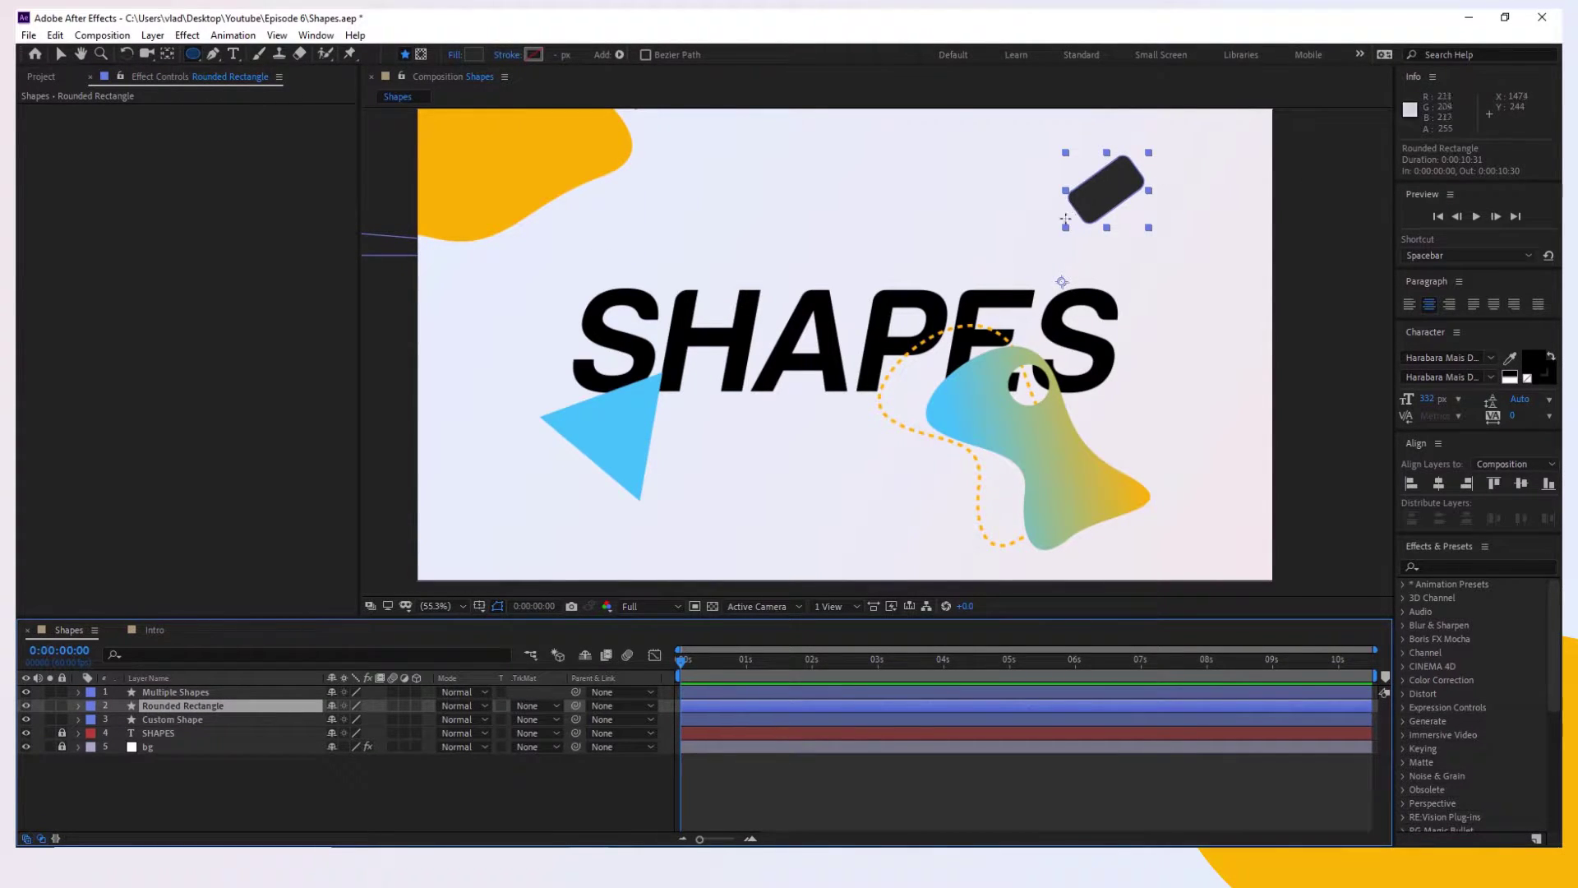
Centre the Rounded Rectangle layer's anchor point on its shape
key("y")
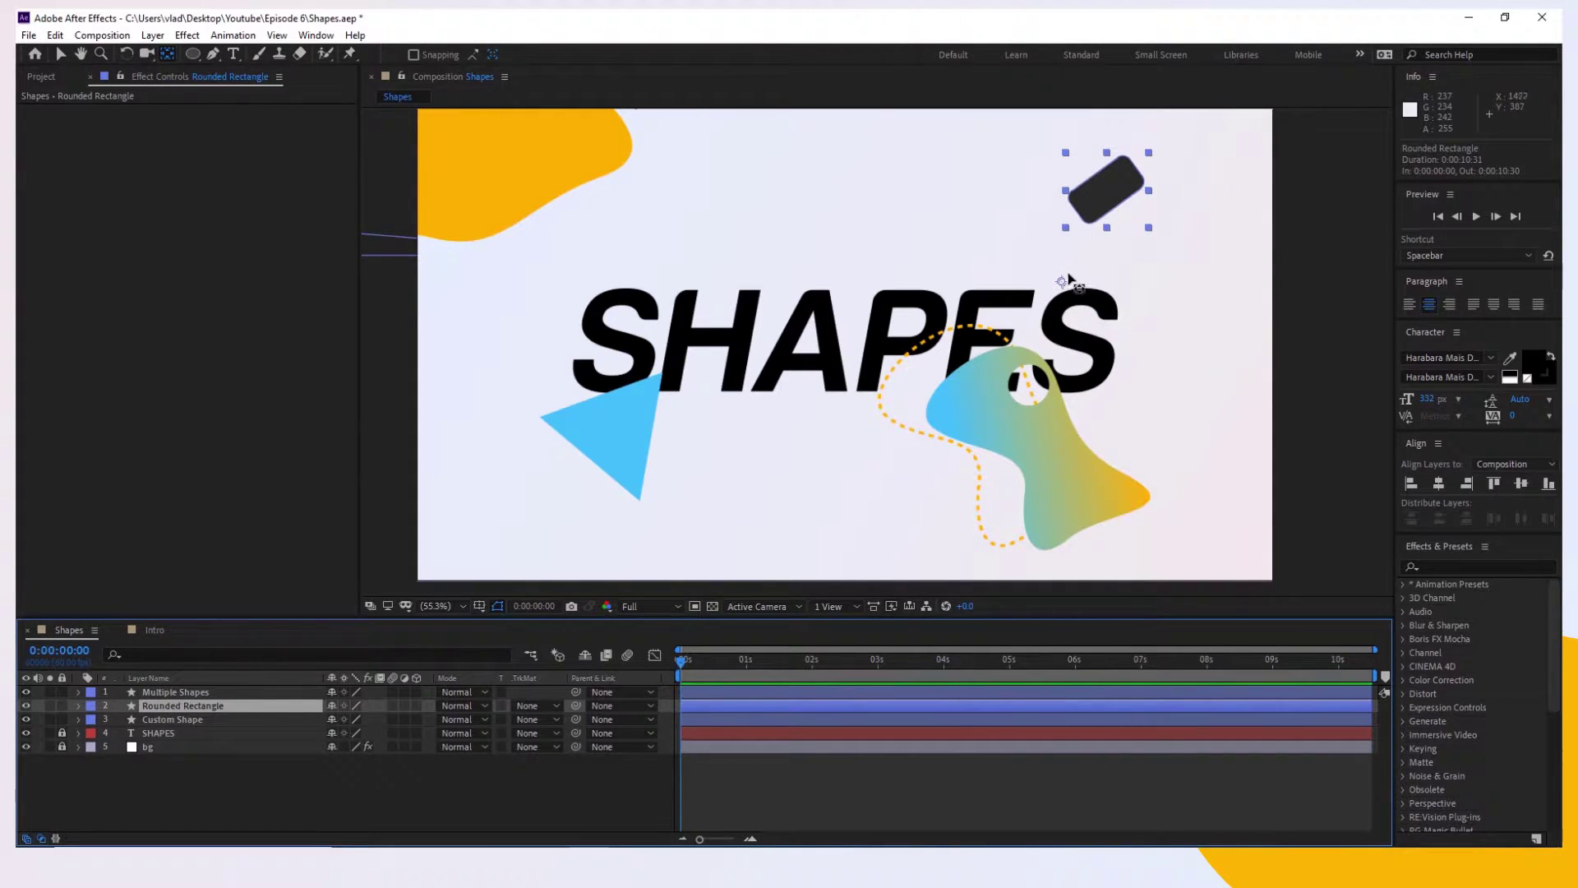
mouse_move(1062, 282)
left_mouse_down()
mouse_move(1060, 248)
mouse_move(1042, 268)
left_mouse_up()
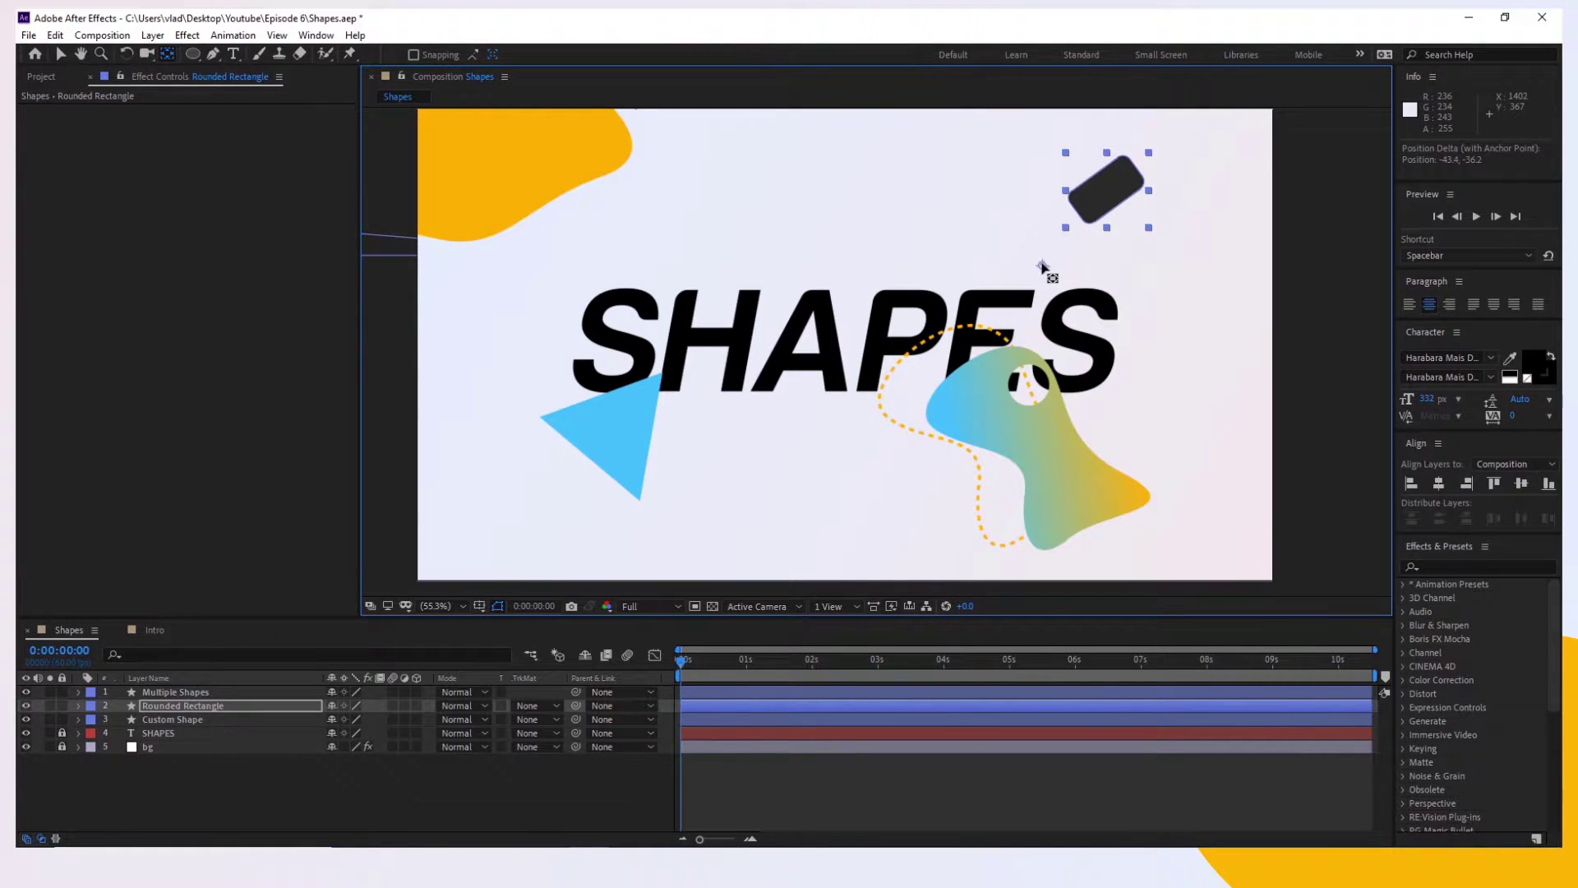
key("ctrl+alt+Home")
left_click(186, 708)
Expand Rectangle 1 inside the Rounded Rectangle's contents and convert Rectangle Path 1 to a Bezier path
left_click(79, 706)
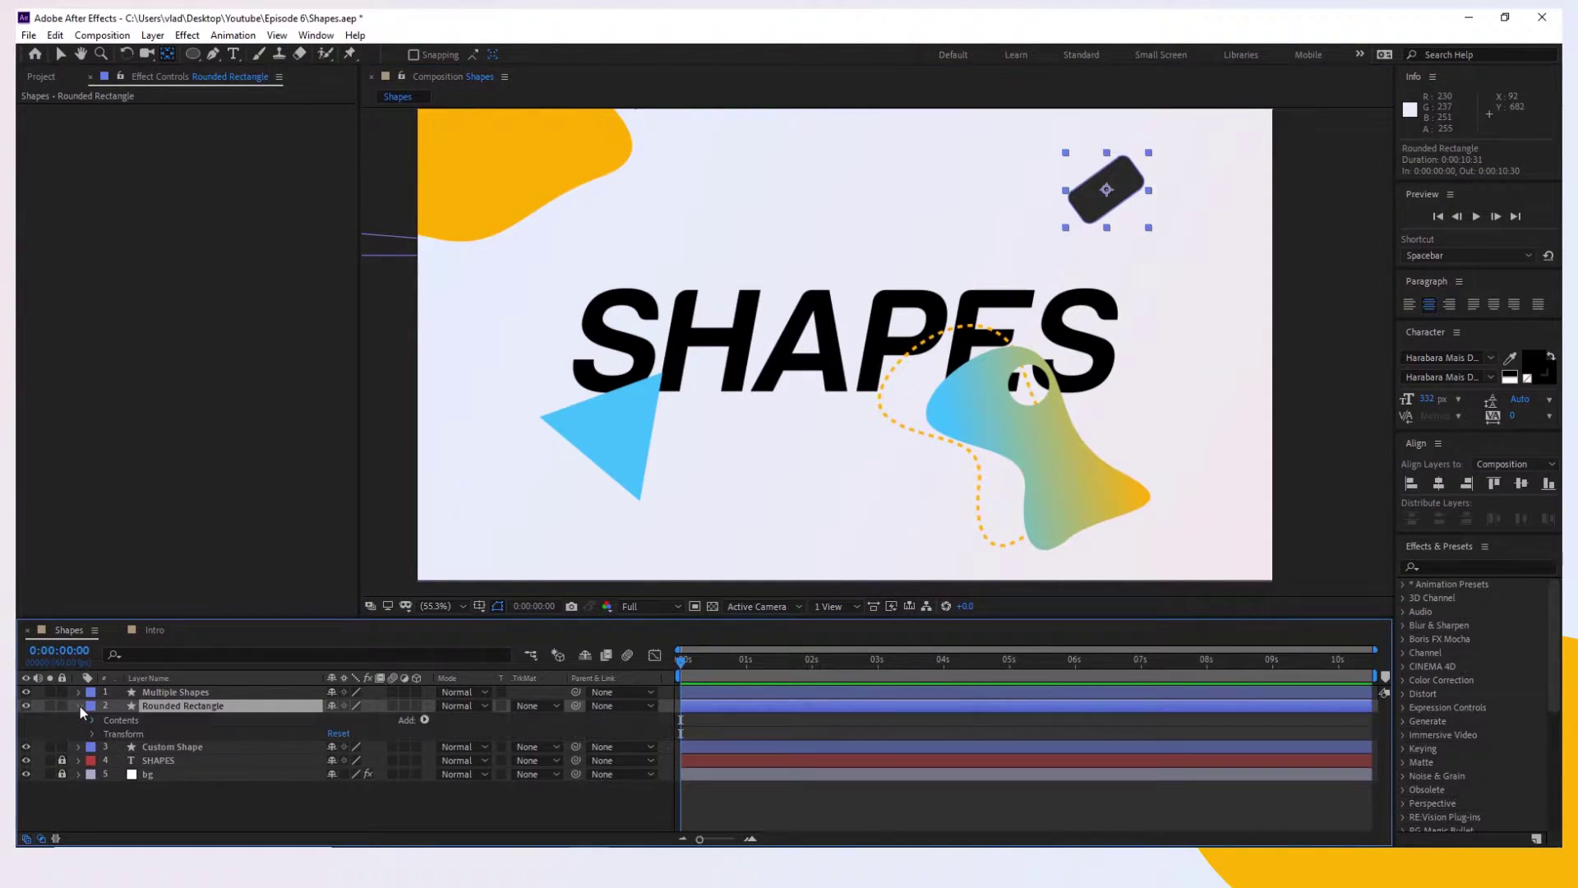
left_click(91, 719)
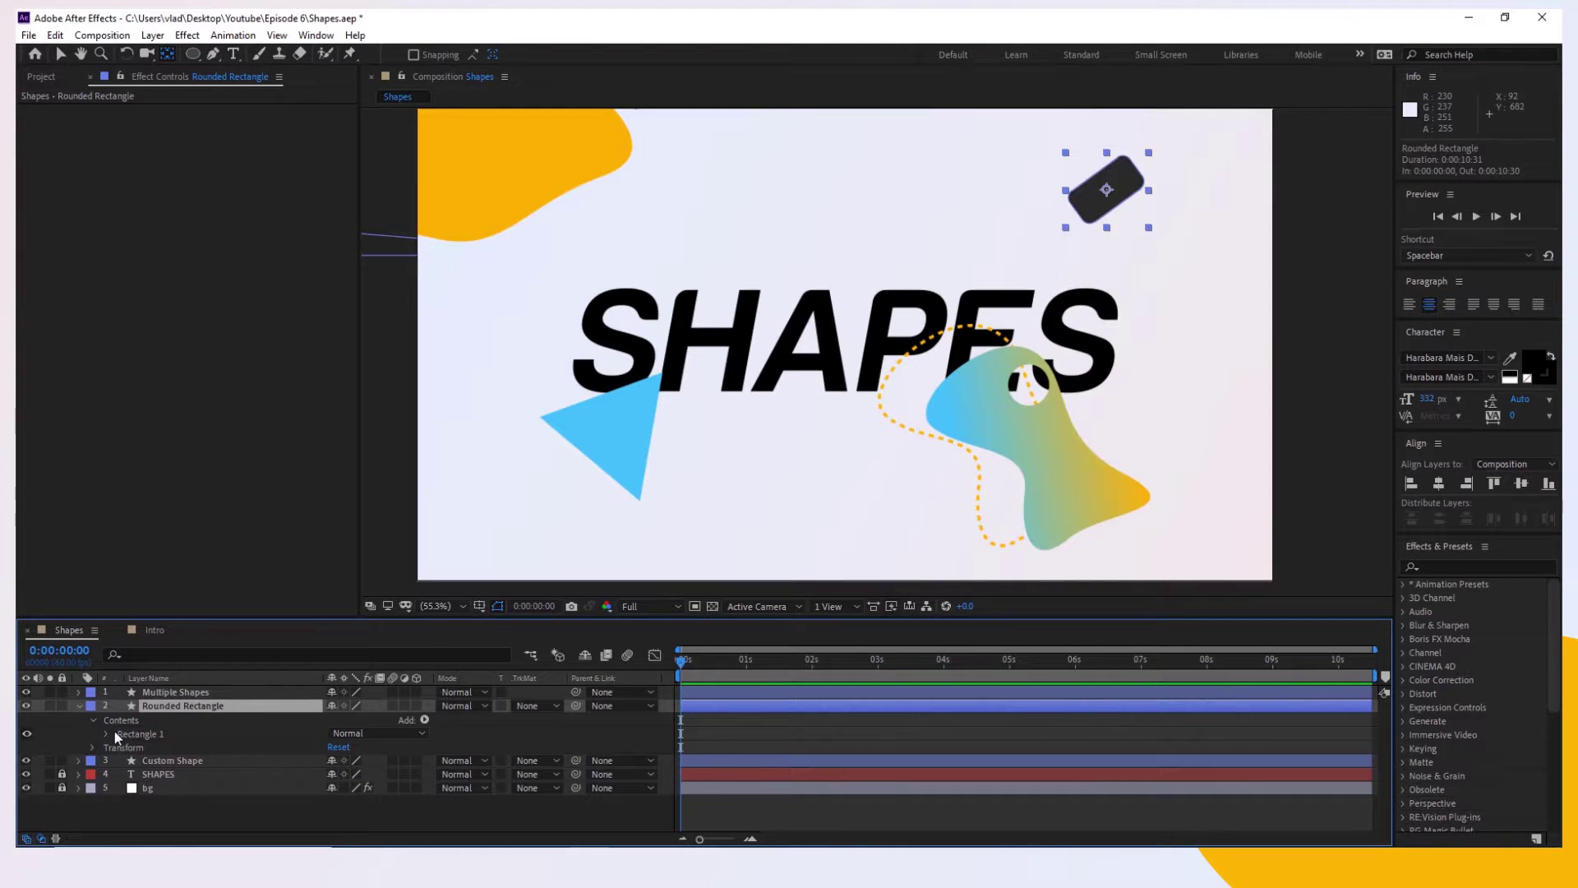
left_click(108, 733)
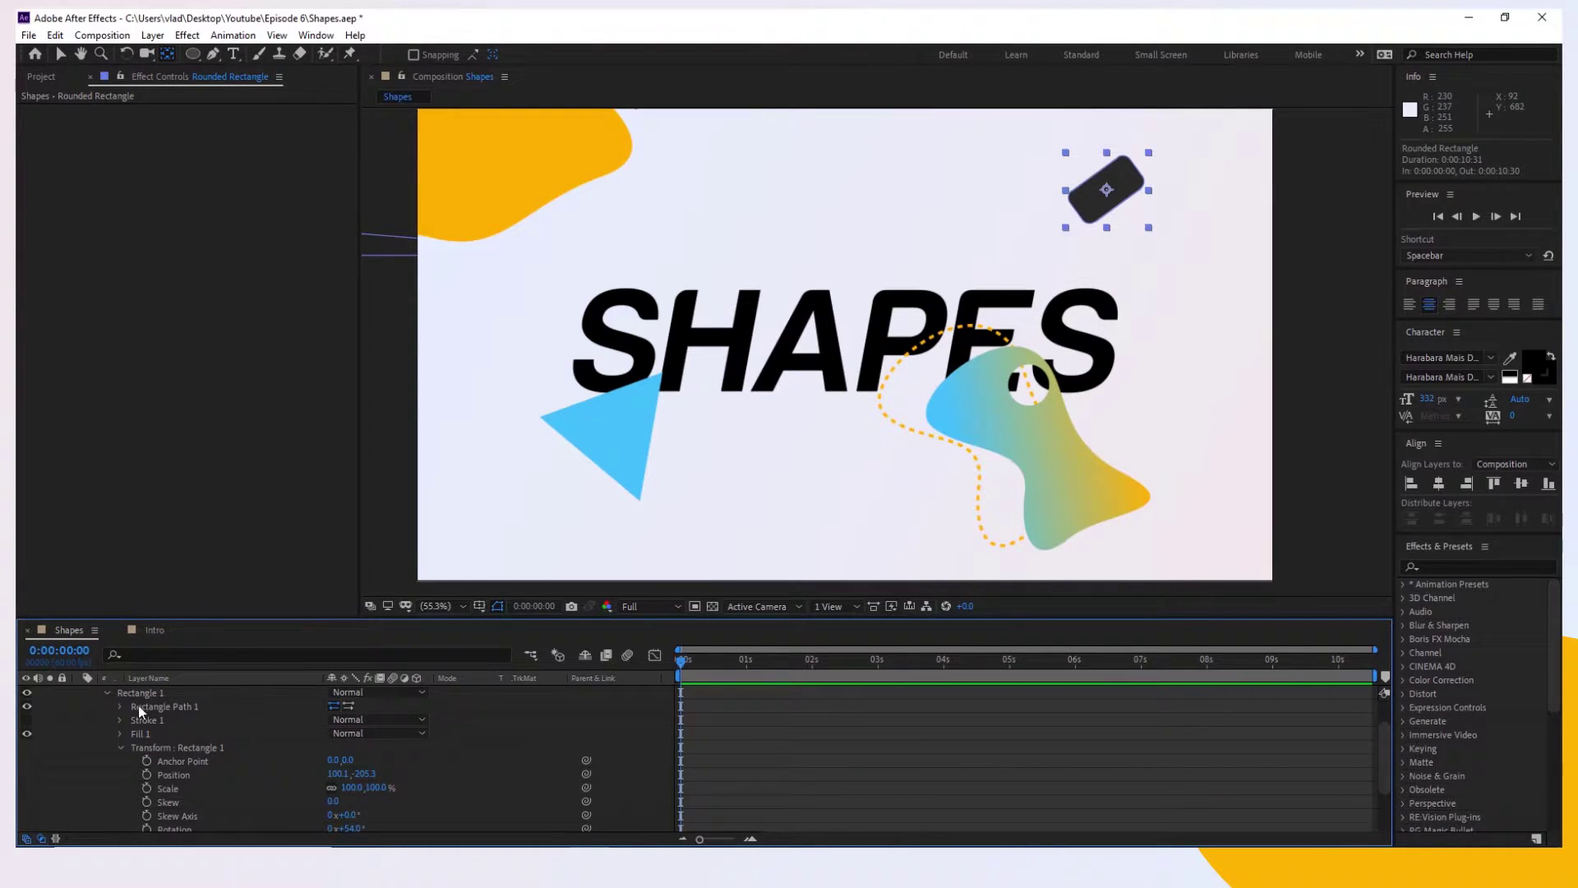
left_click(121, 706)
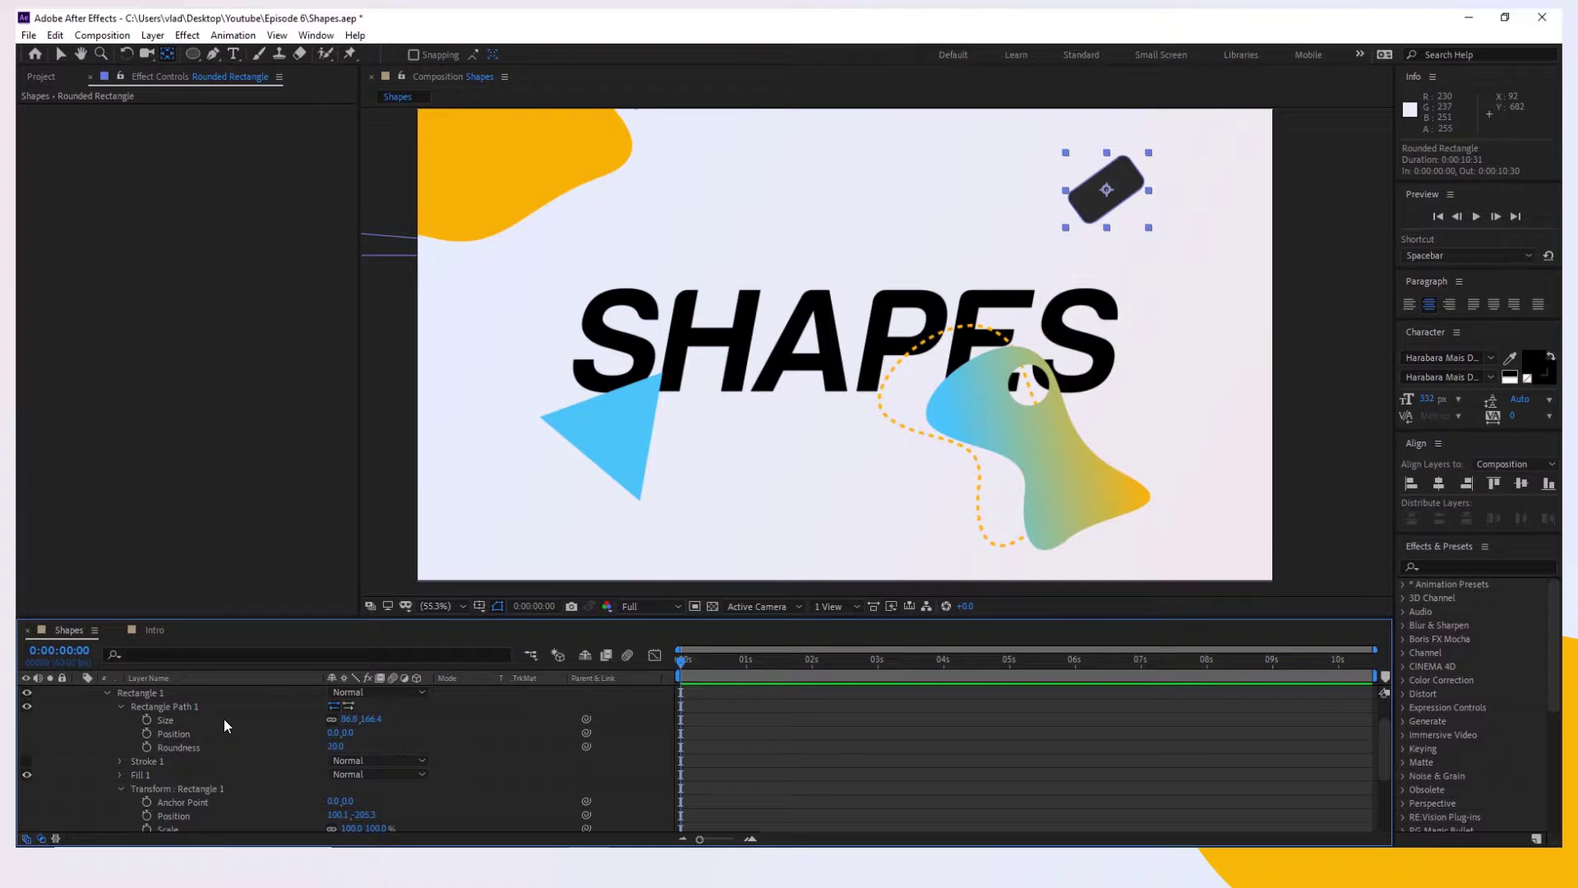
right_click(191, 705)
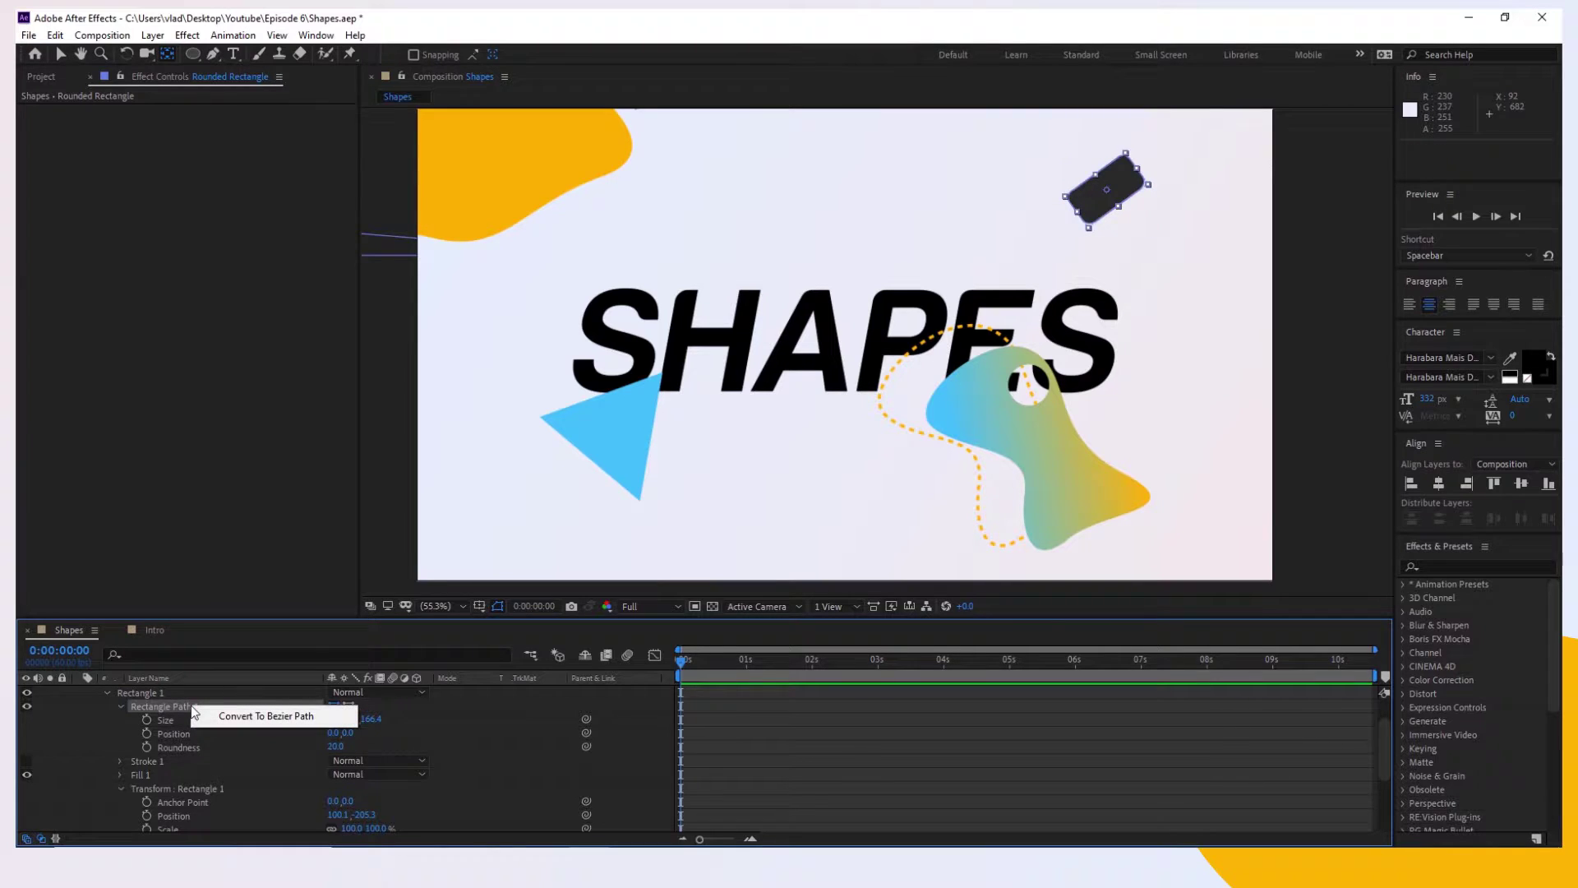
left_click(220, 716)
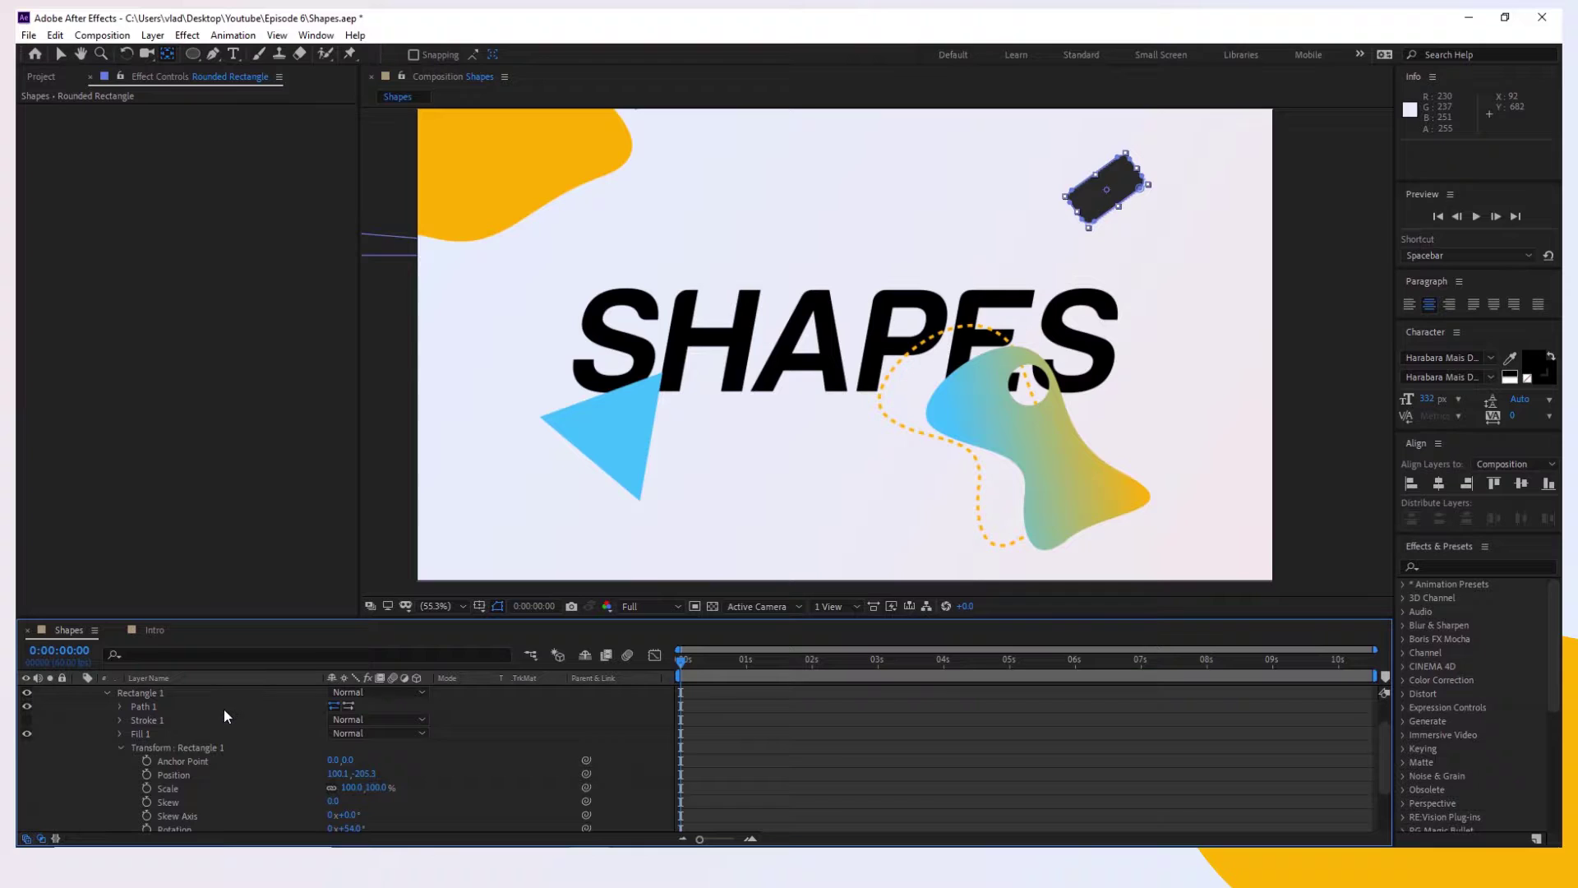
Copy the Path property of Rectangle 1's Path 1 and paste it into the Photoshop document Shapes.psd as a shape layer
left_click(120, 706)
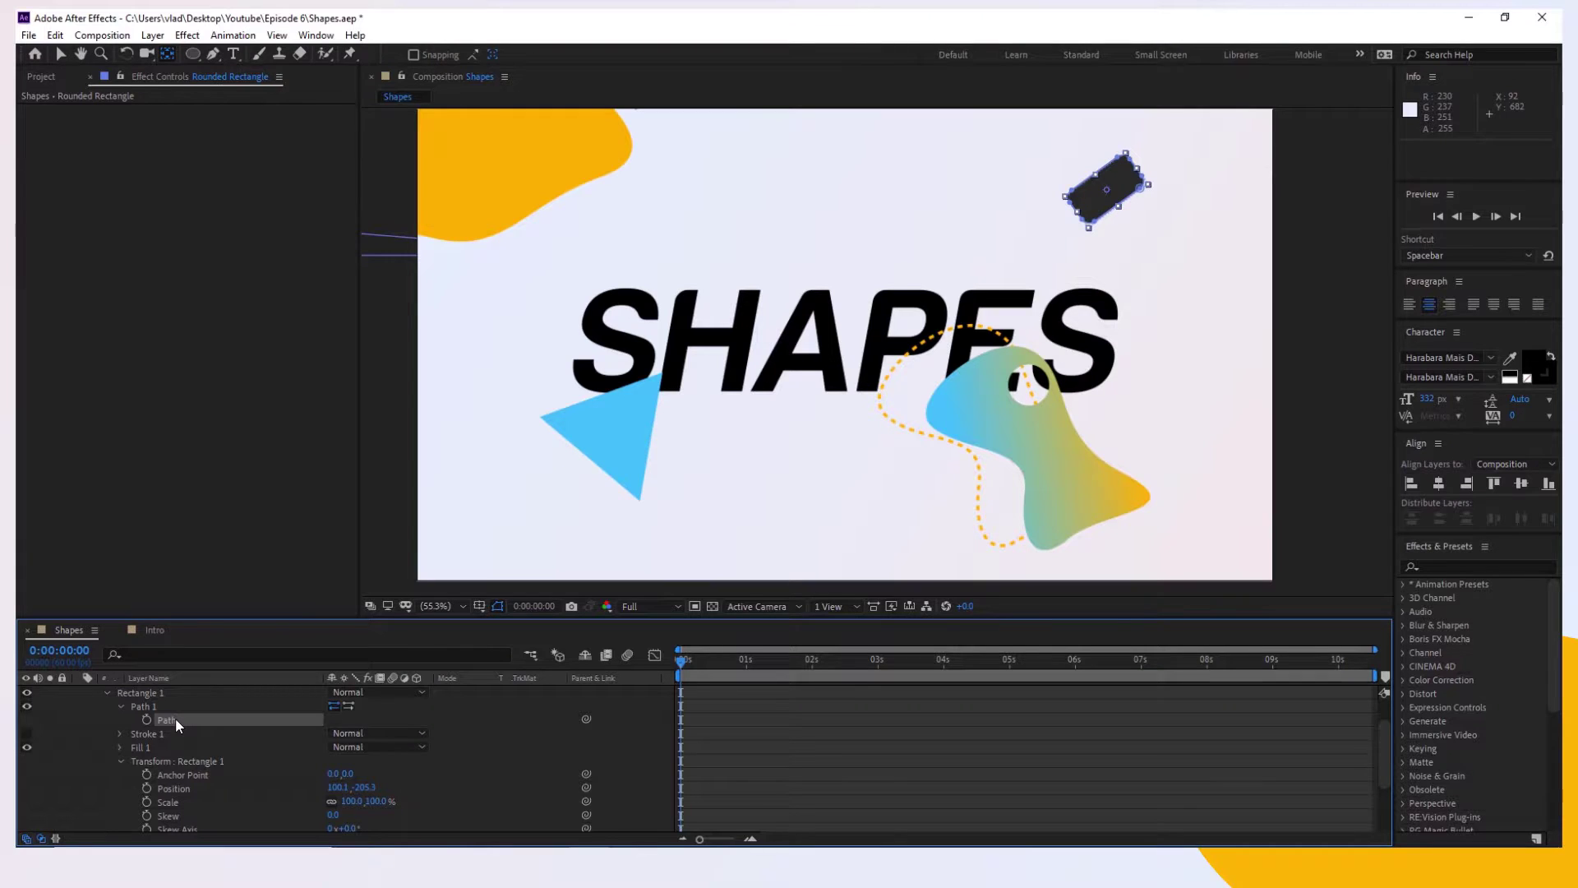
right_click(175, 718)
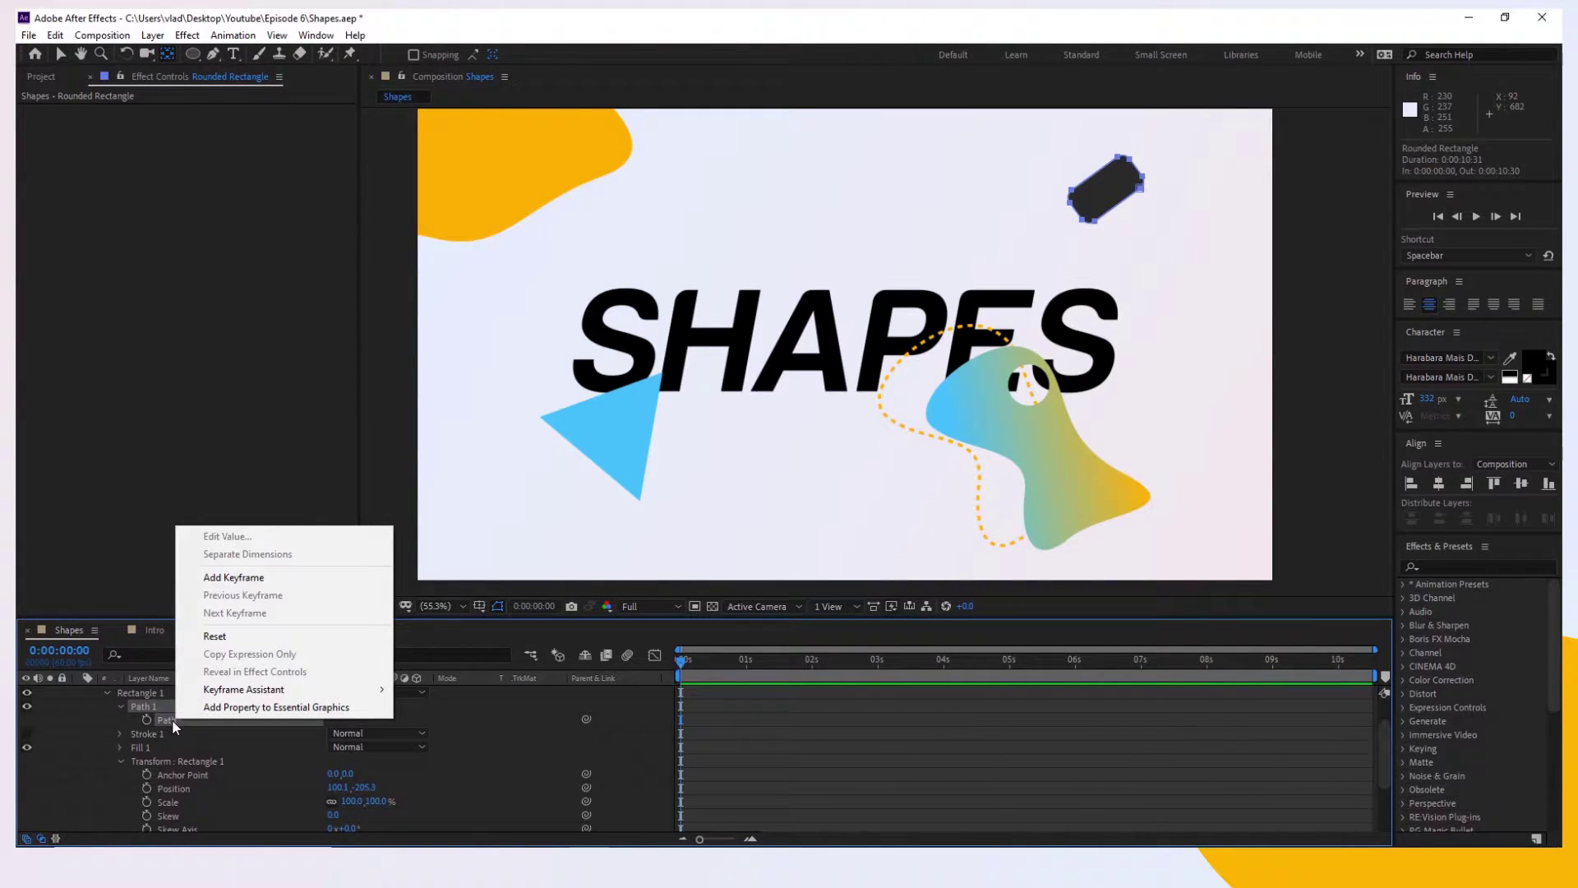
left_click(55, 35)
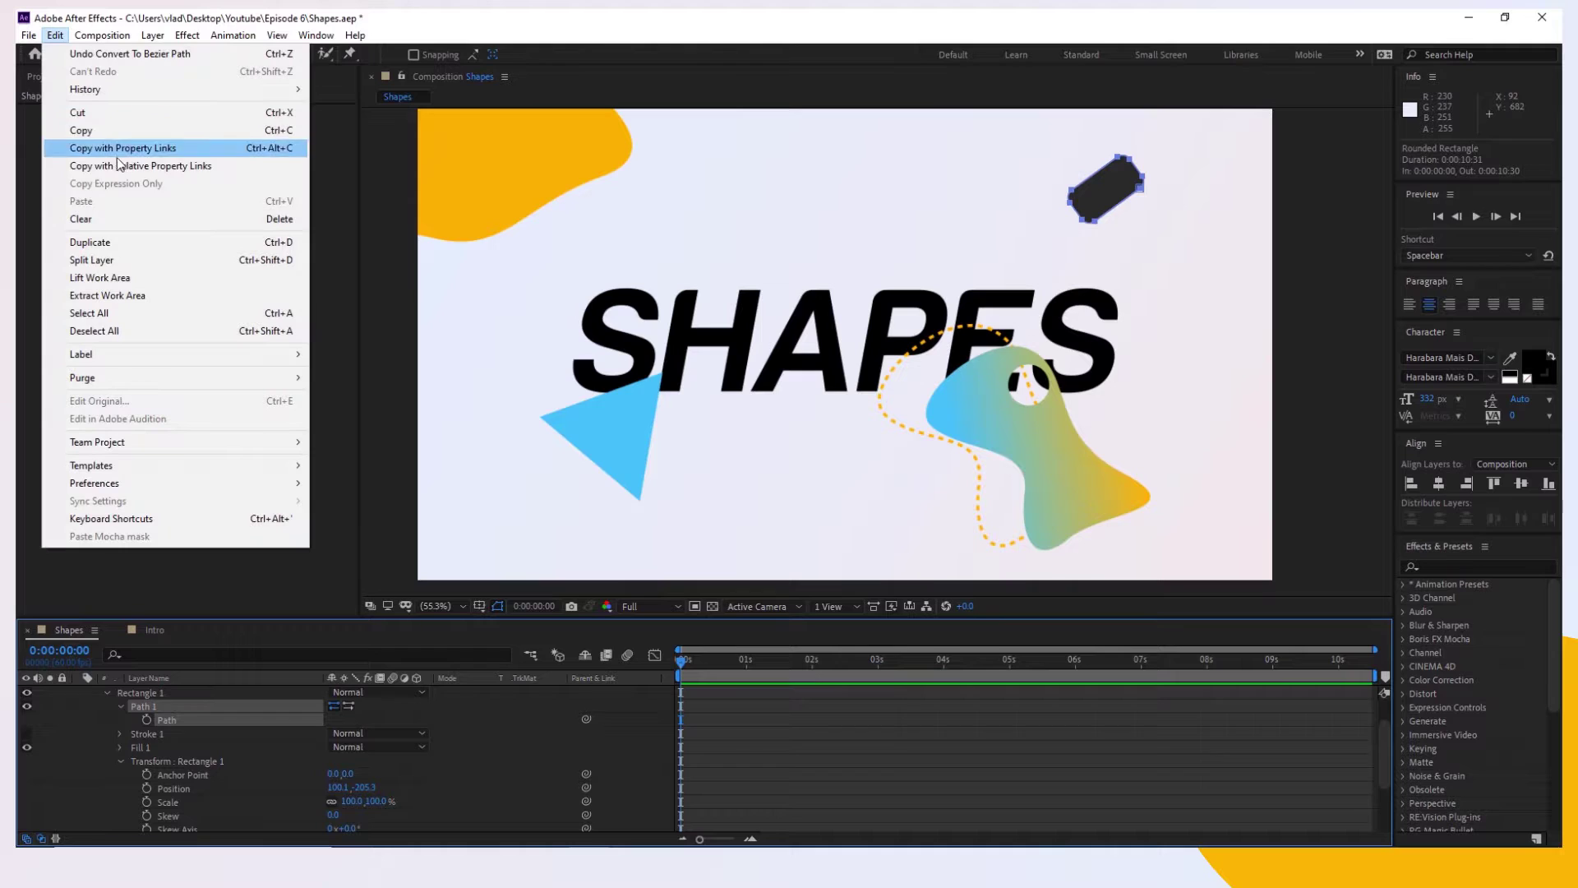
left_click(115, 130)
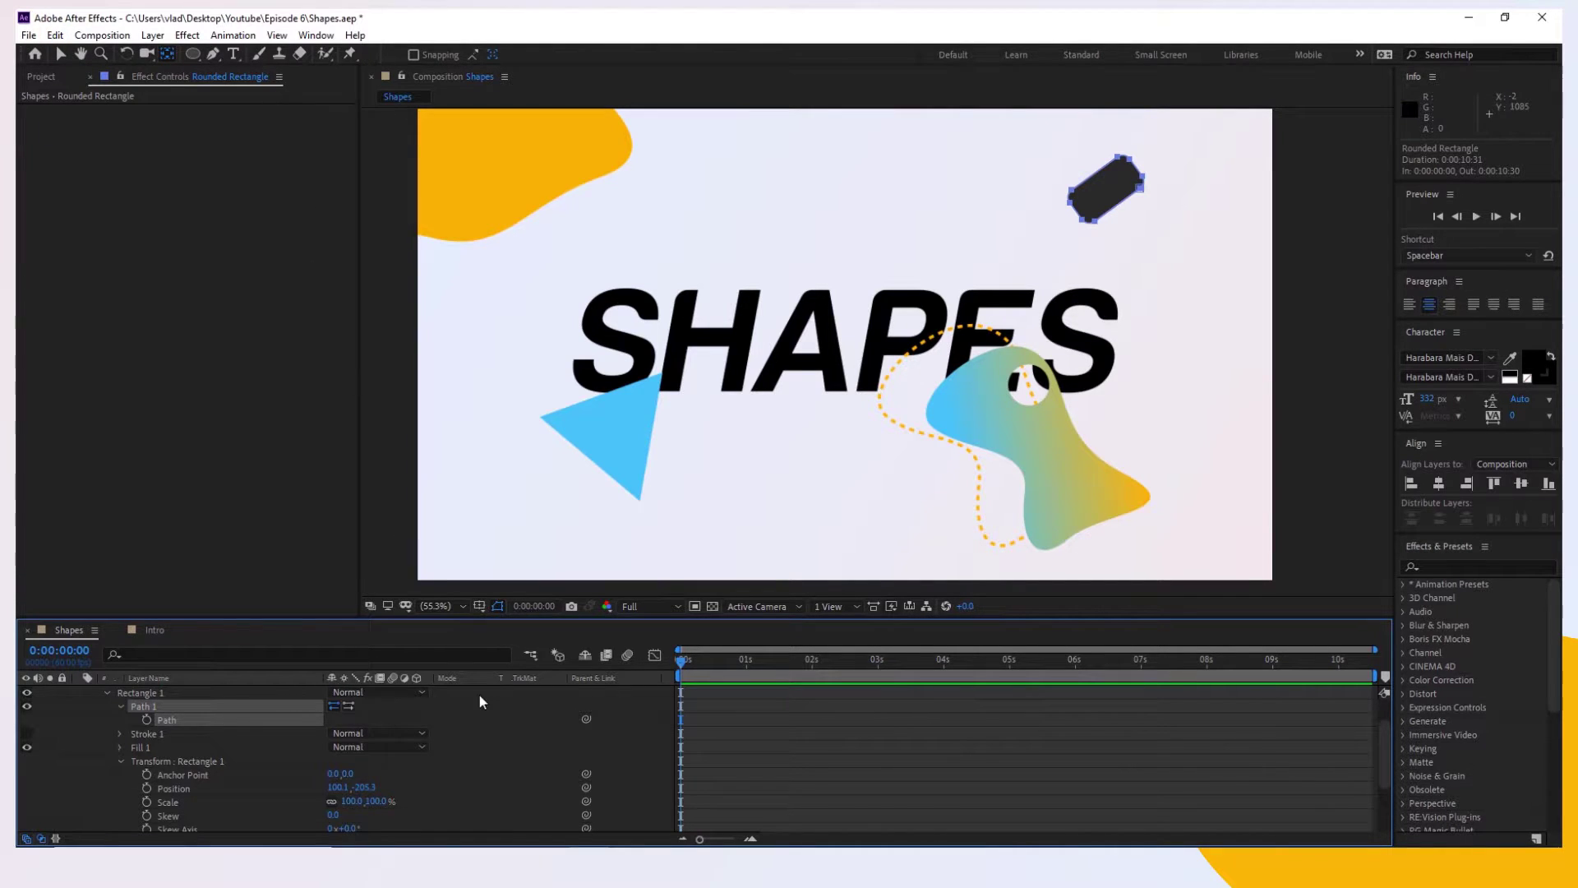
key("alt+Tab")
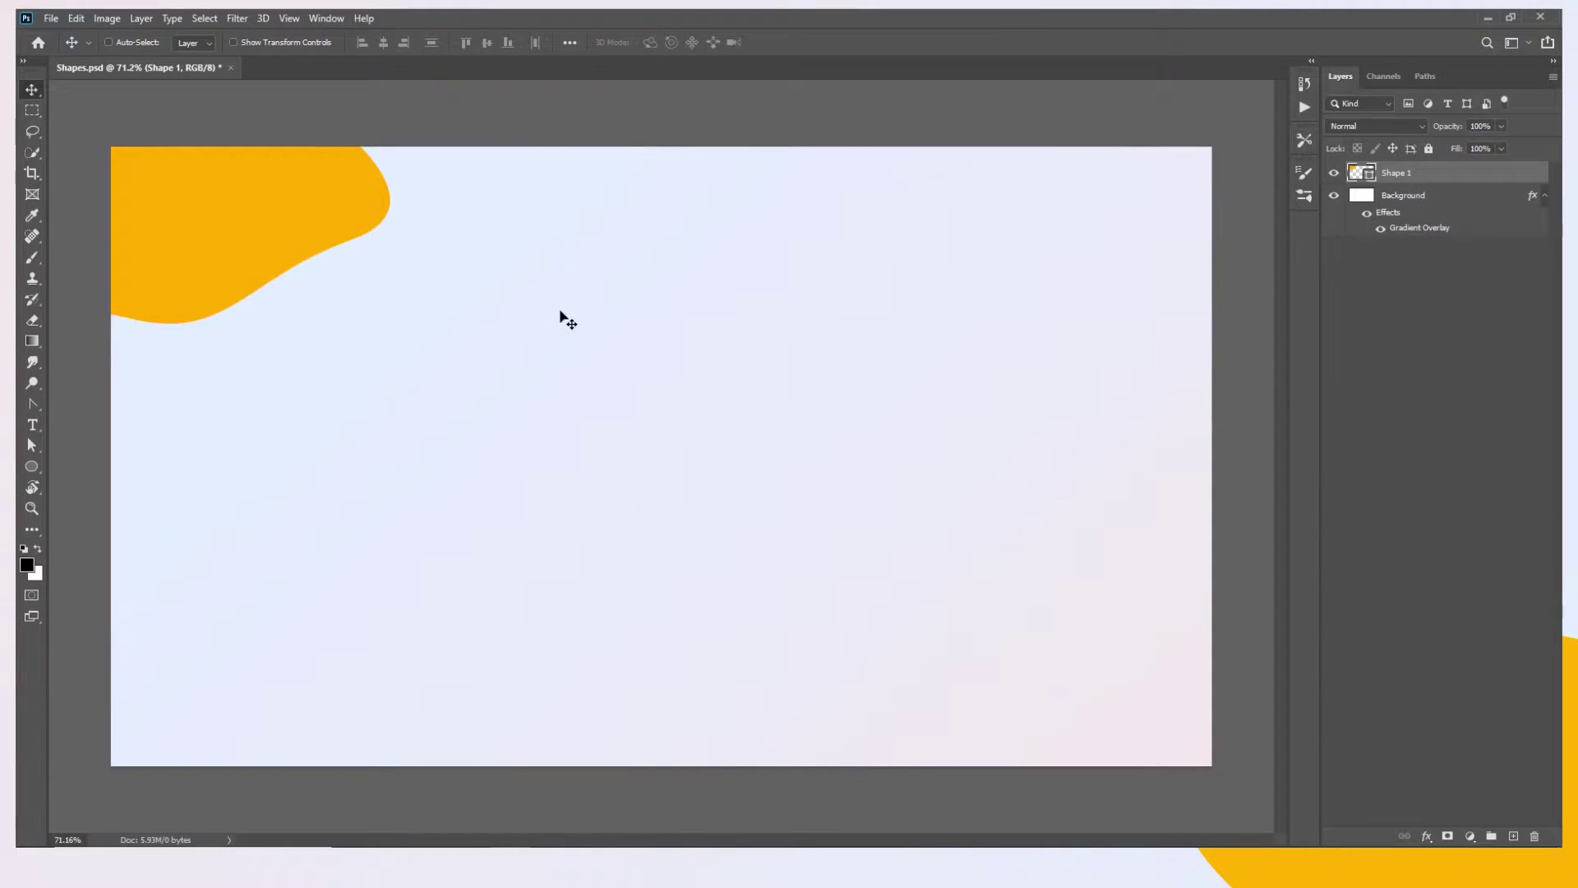
key("ctrl+v")
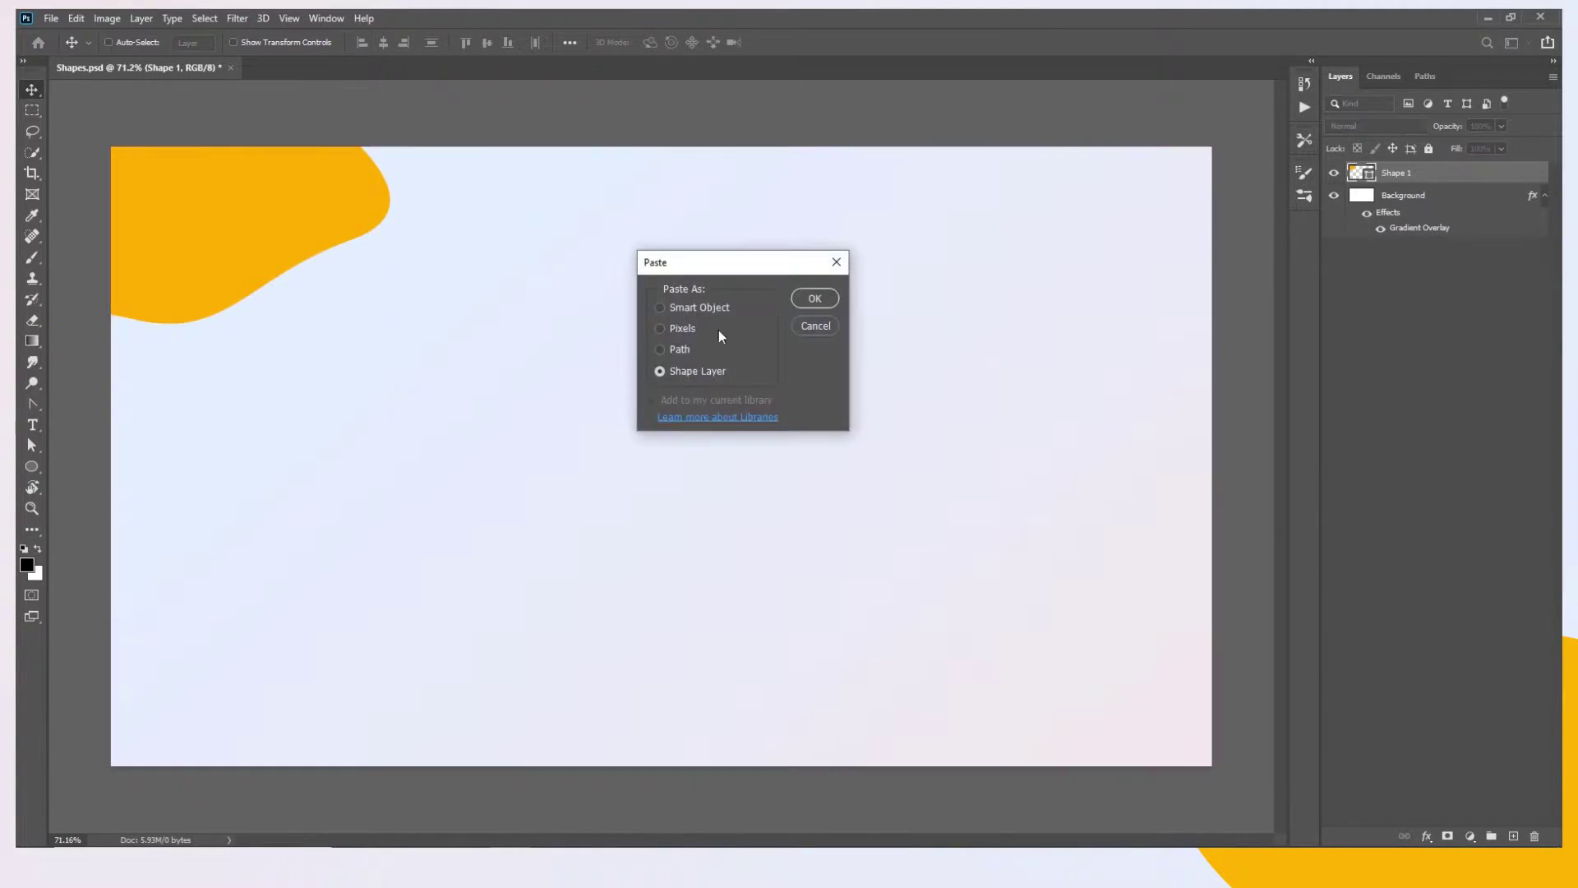
left_click(804, 299)
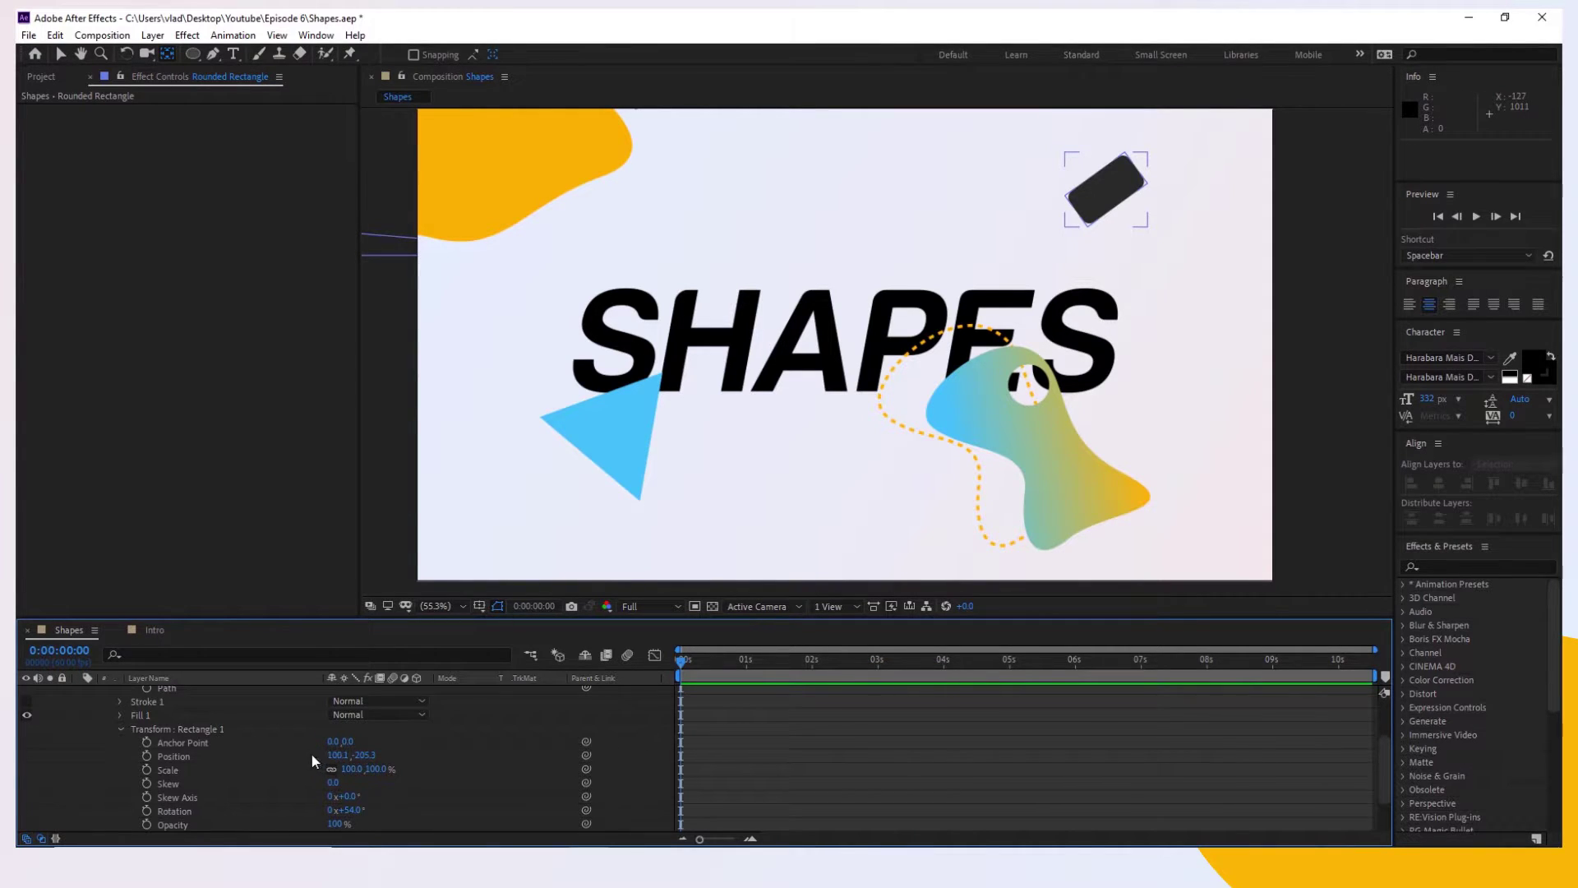
In After Effects, collapse Transform: Rectangle 1 and expand the Rounded Rectangle layer's own Transform properties
left_click(225, 728)
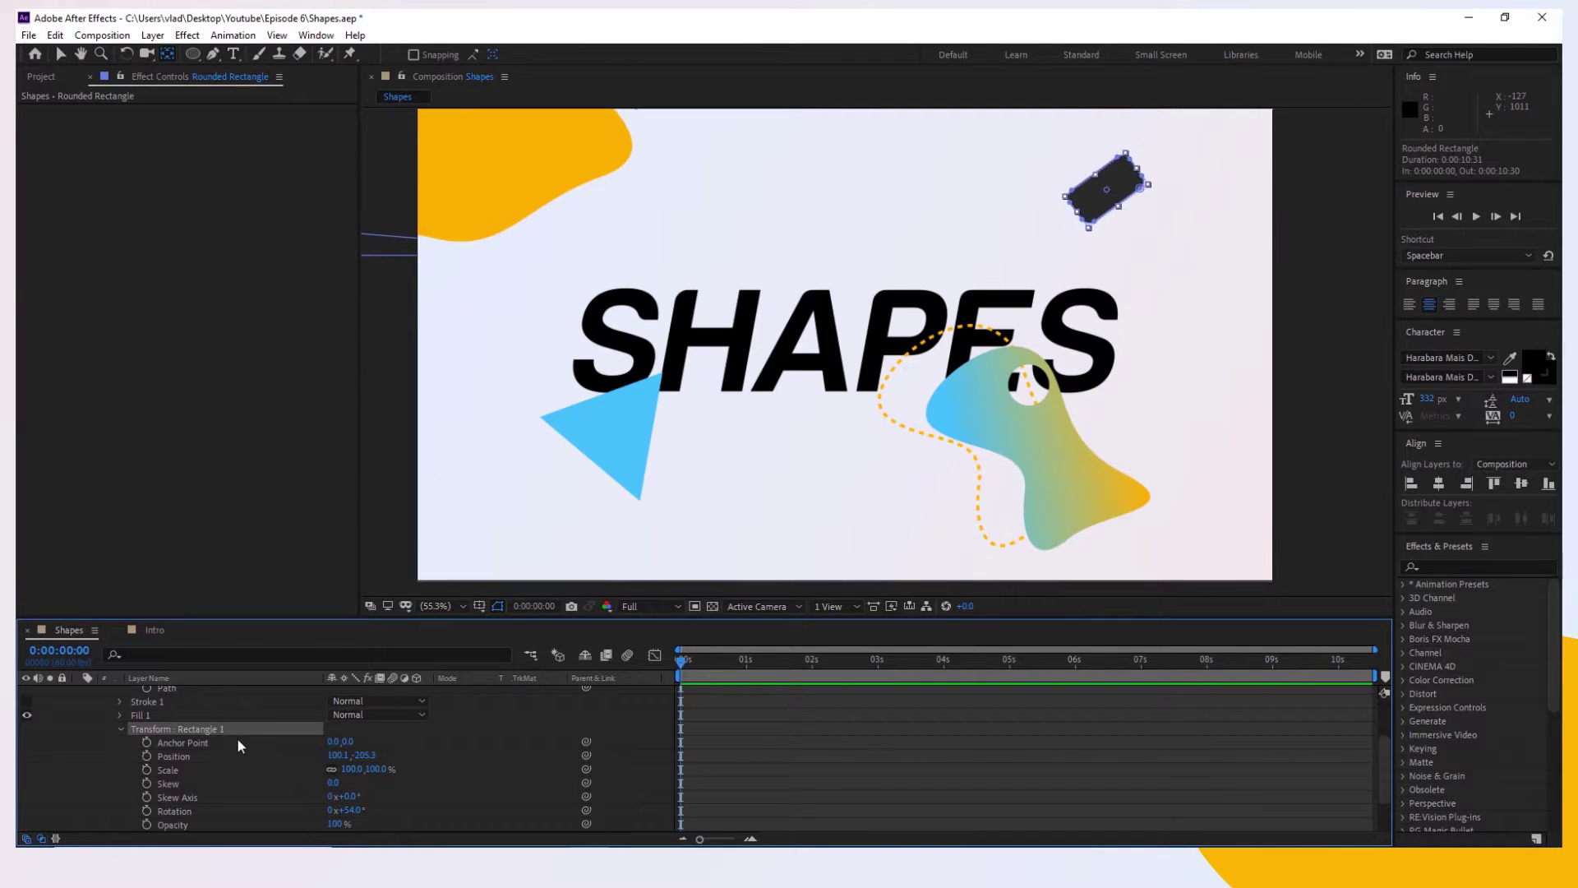
left_click(120, 728)
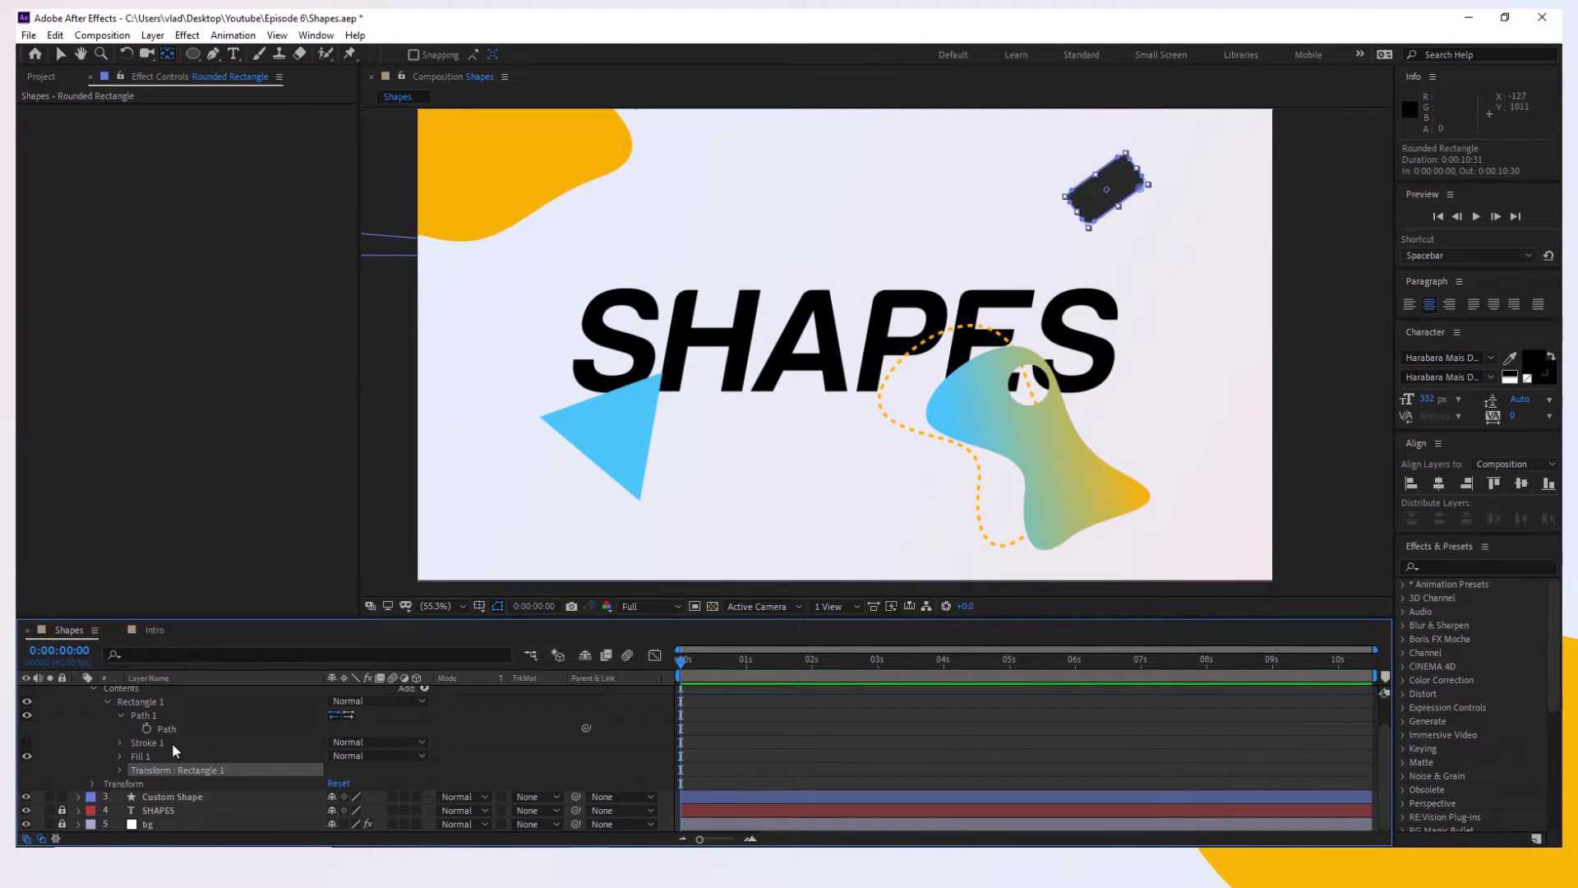
scroll(144, 777, "up", 2)
scroll(215, 739, "down", 2)
left_click(122, 783)
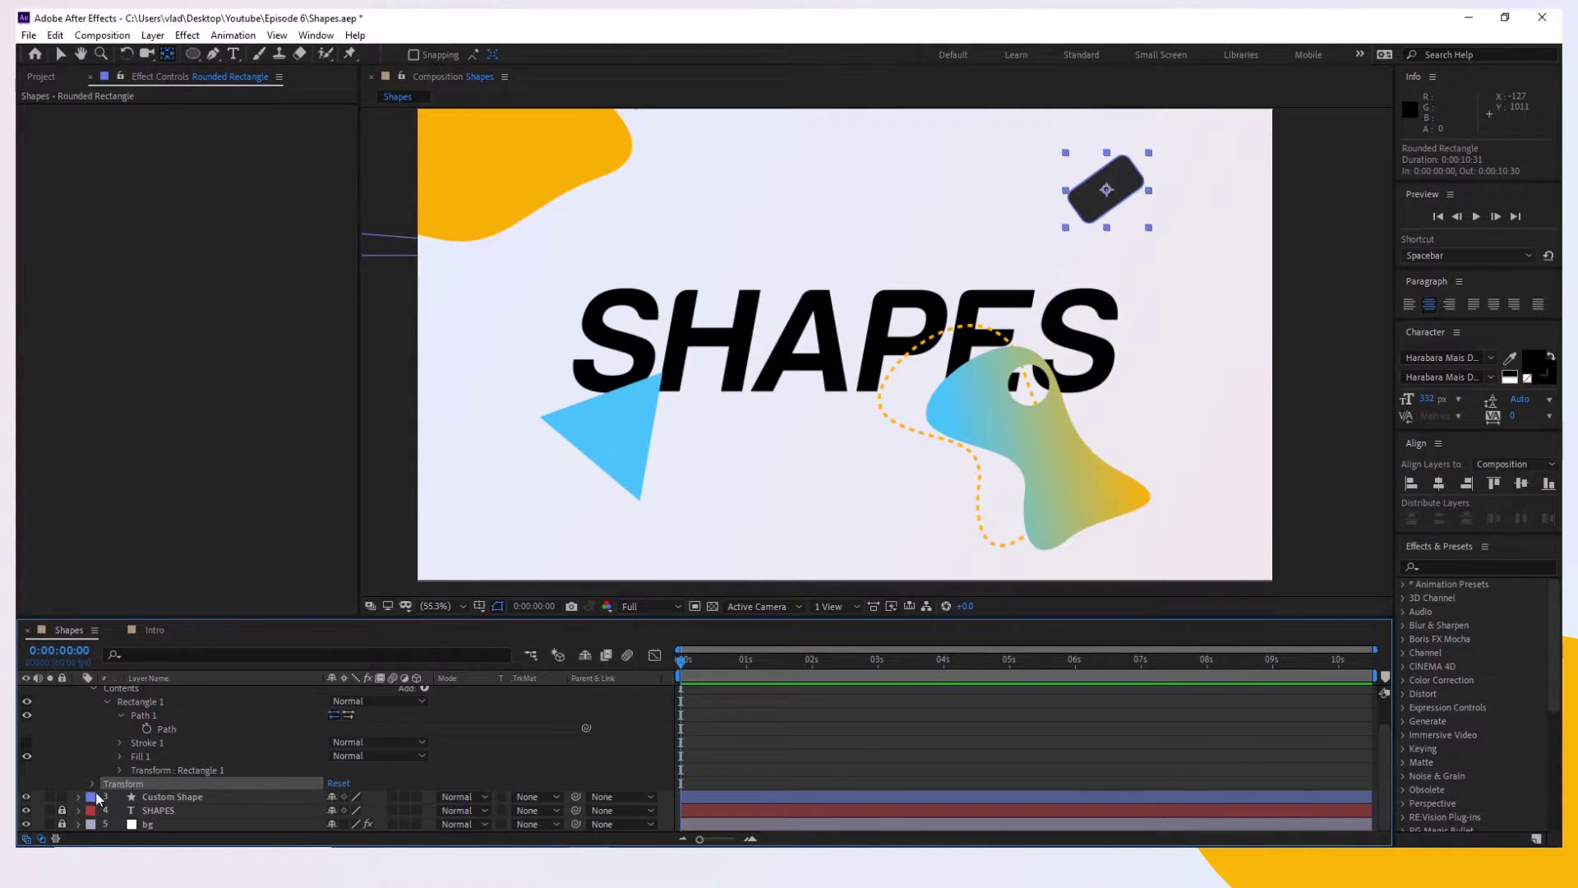
left_click(92, 783)
scroll(96, 782, "down", 2)
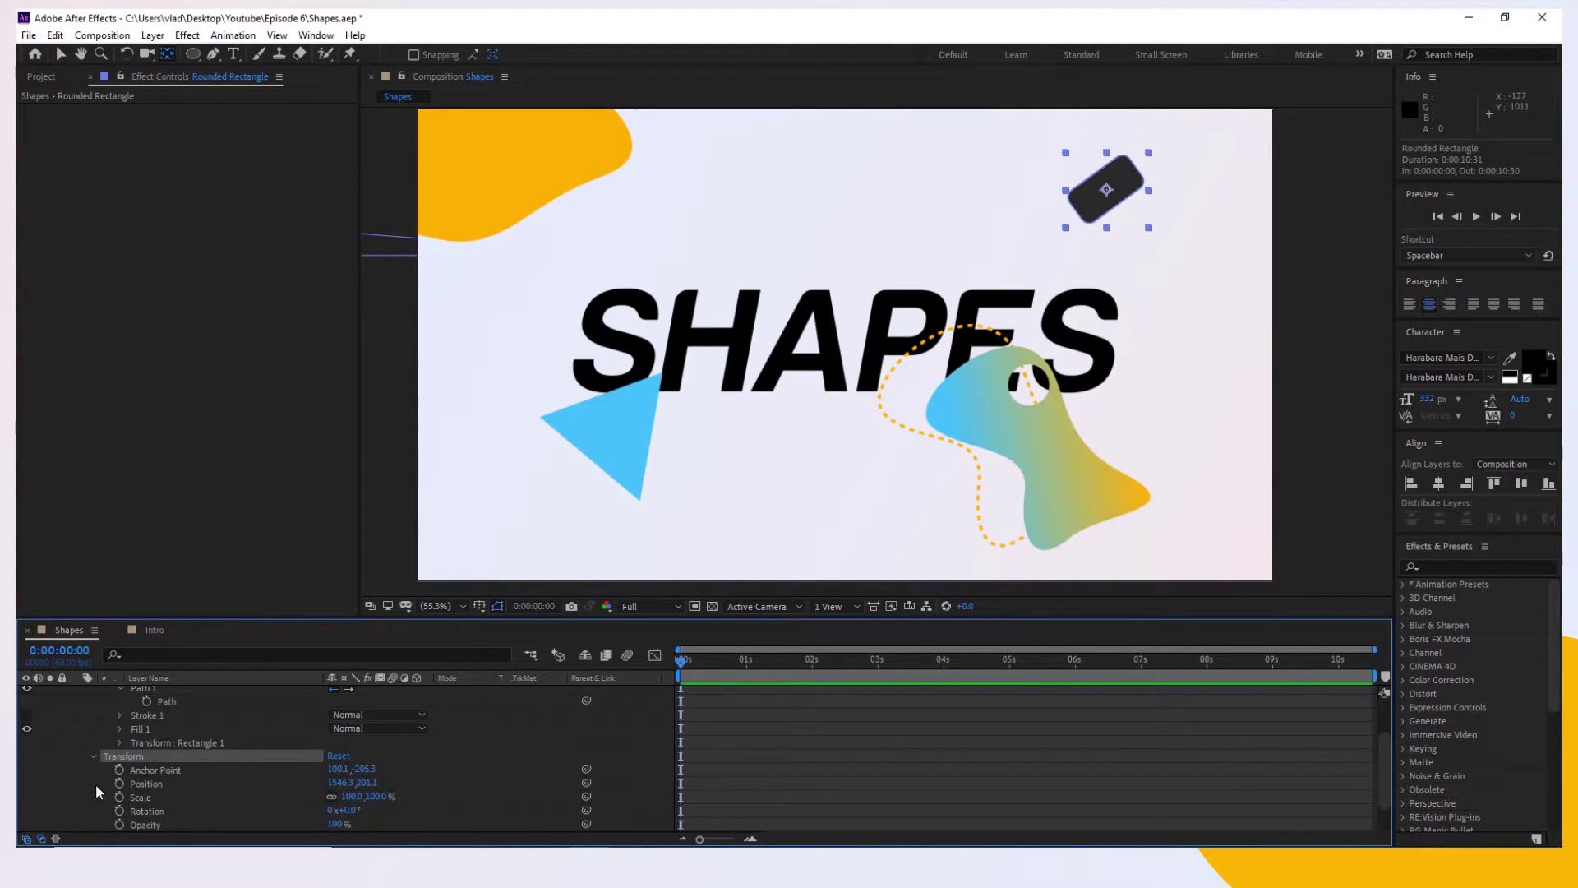
Copy the Rounded Rectangle's X position and apply it to the Shape 2 layer in Photoshop as X 1546.29 px with Free Transform
left_click(340, 783)
key("ctrl+c")
key("alt+Tab")
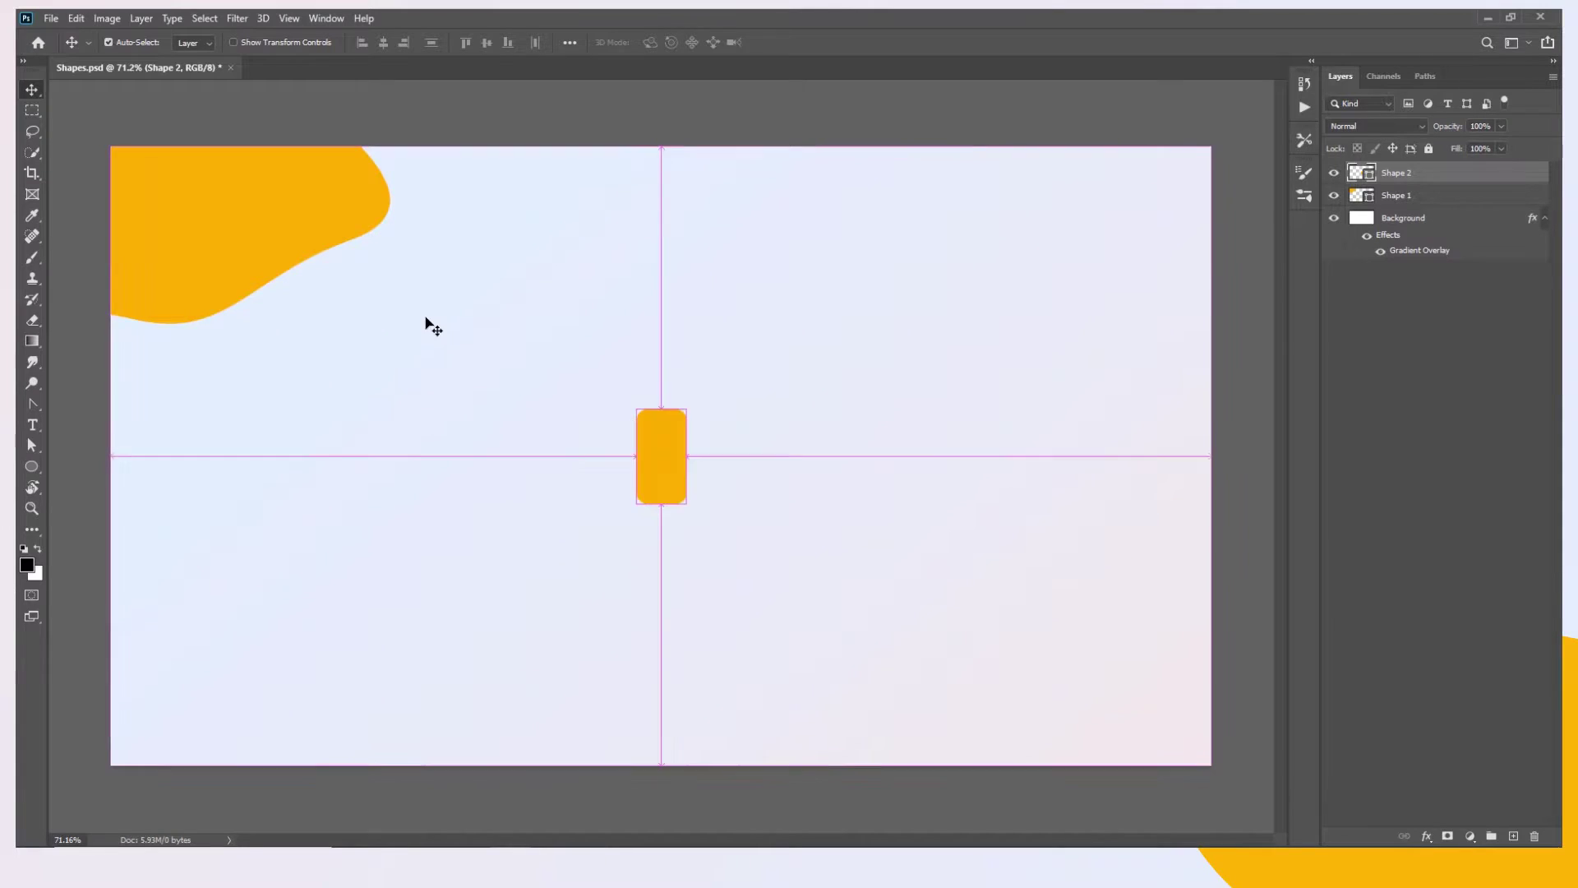
key("ctrl+t")
key("ctrl+a")
key("ctrl+v")
key("Return")
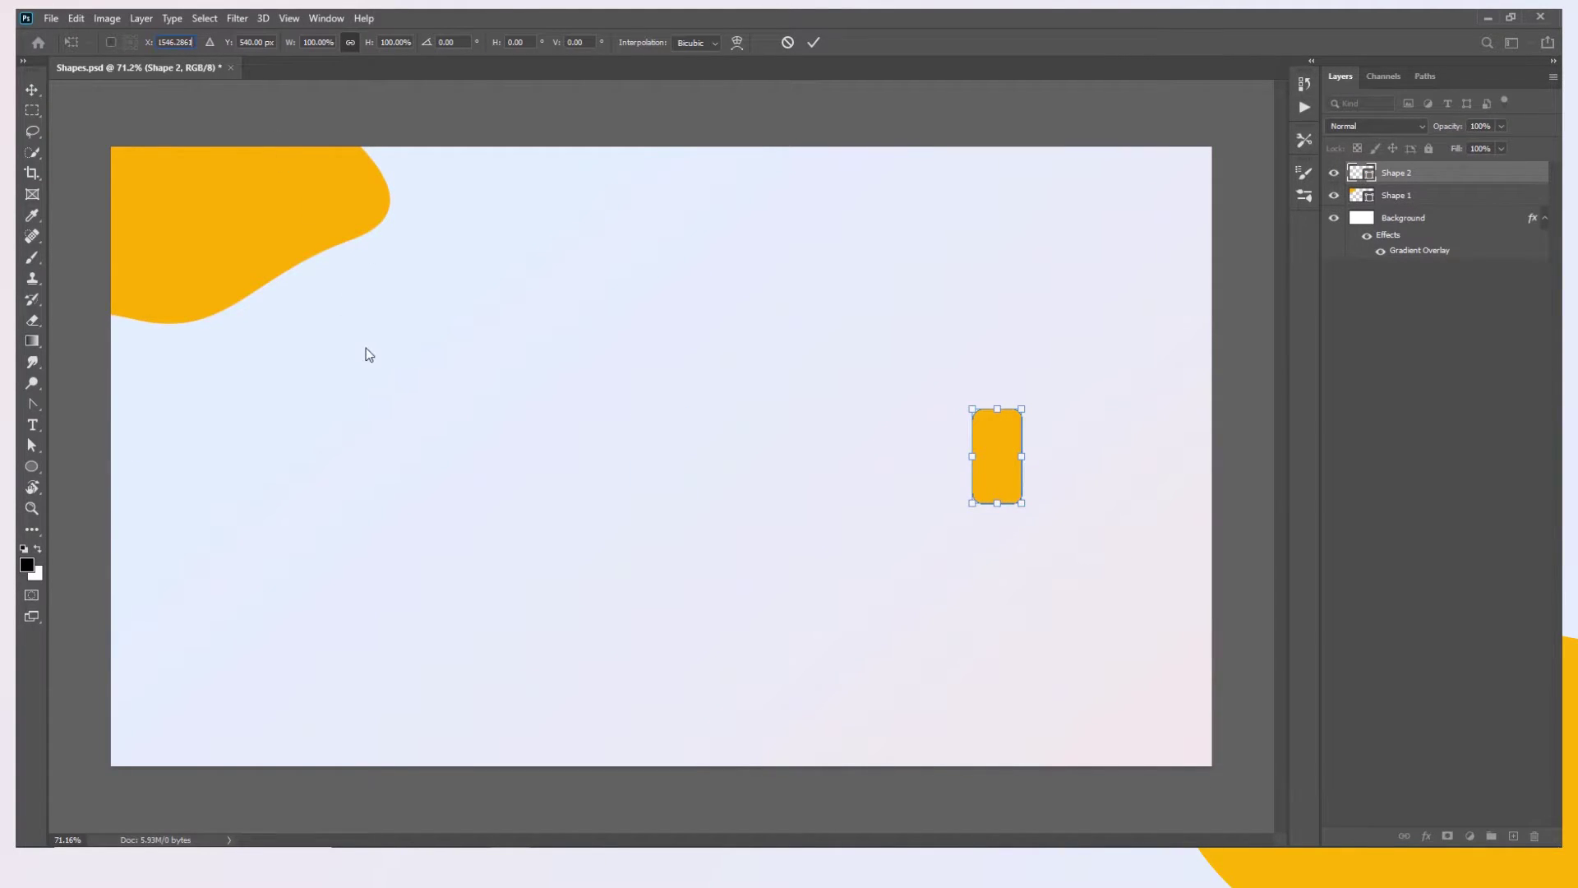
Copy the Rounded Rectangle's Y position from After Effects, apply it to Shape 2 in Photoshop as Y 201.0651, and return to After Effects
key("alt+Tab")
left_click(374, 783)
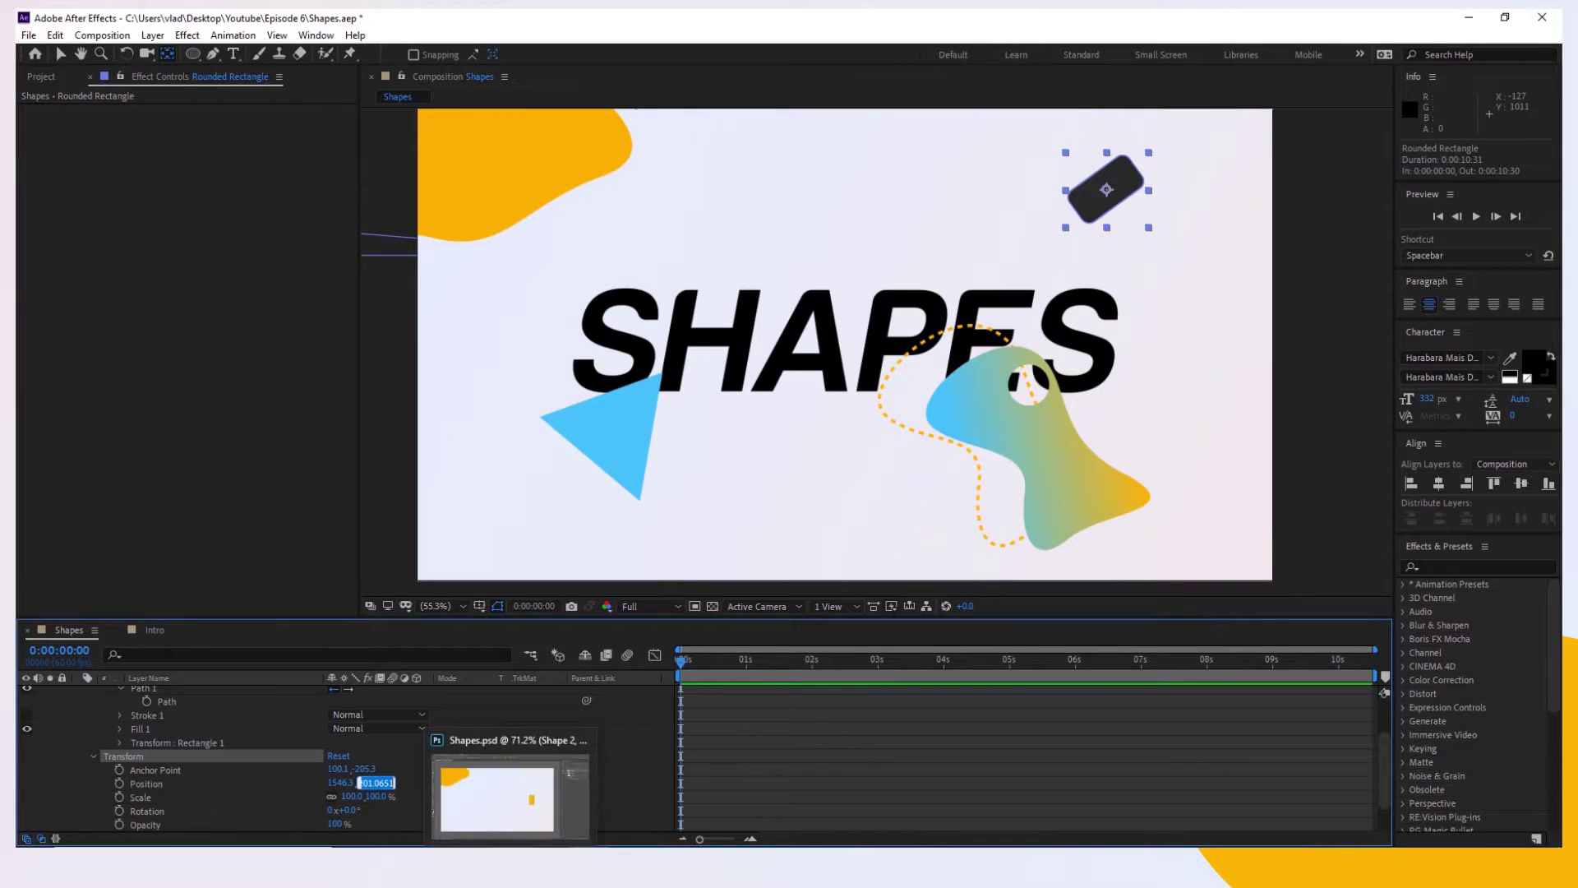
left_click(511, 847)
left_click(249, 43)
key("ctrl+a")
type("201.0651")
key("Return")
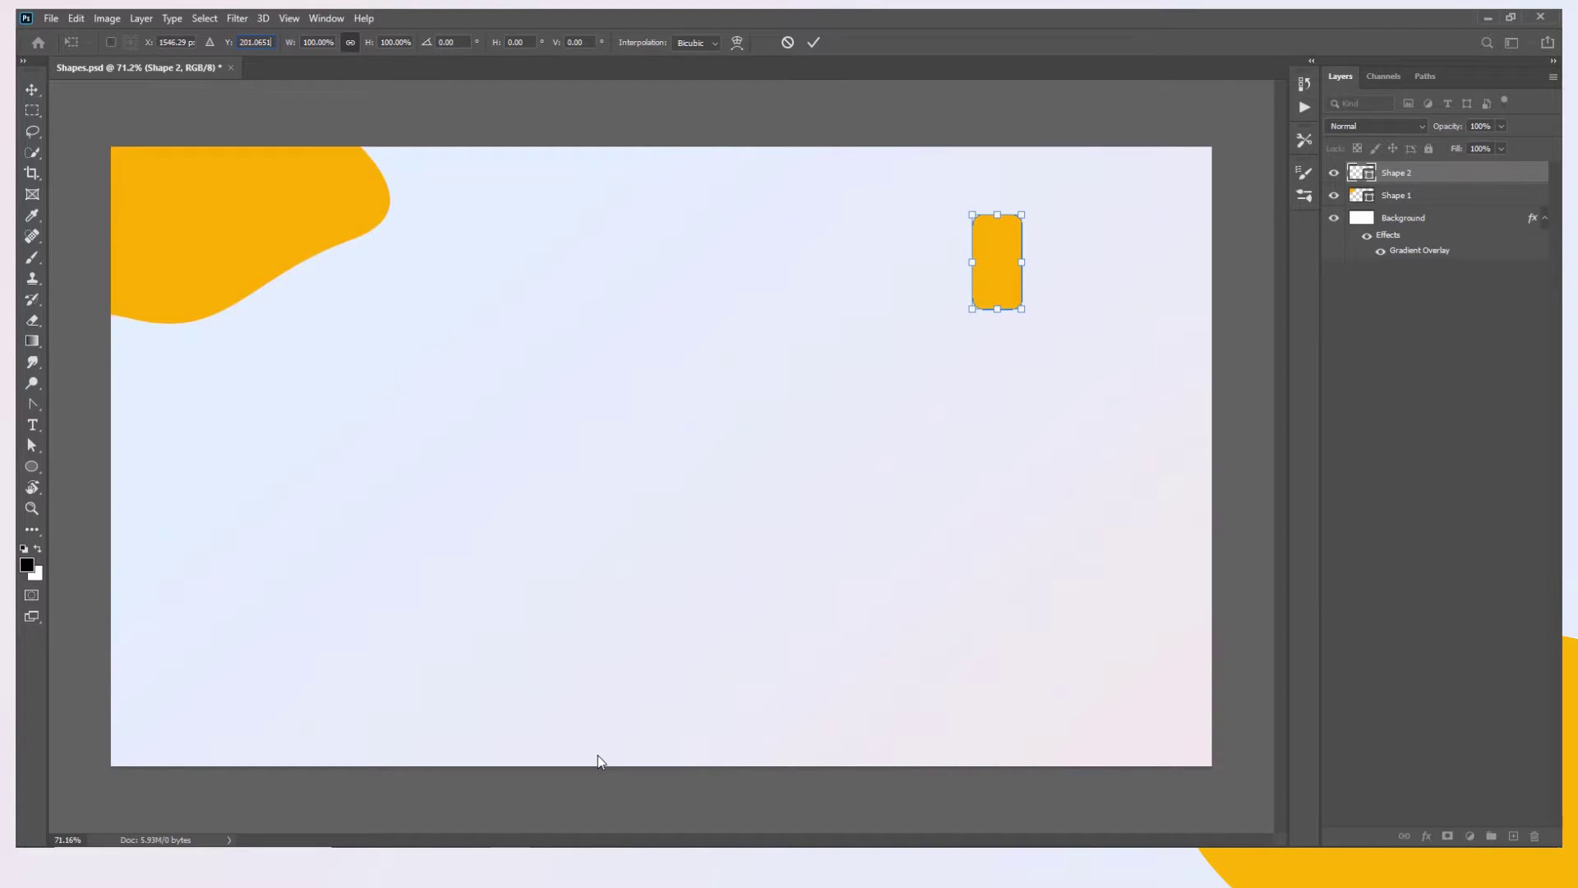
key("alt+Tab")
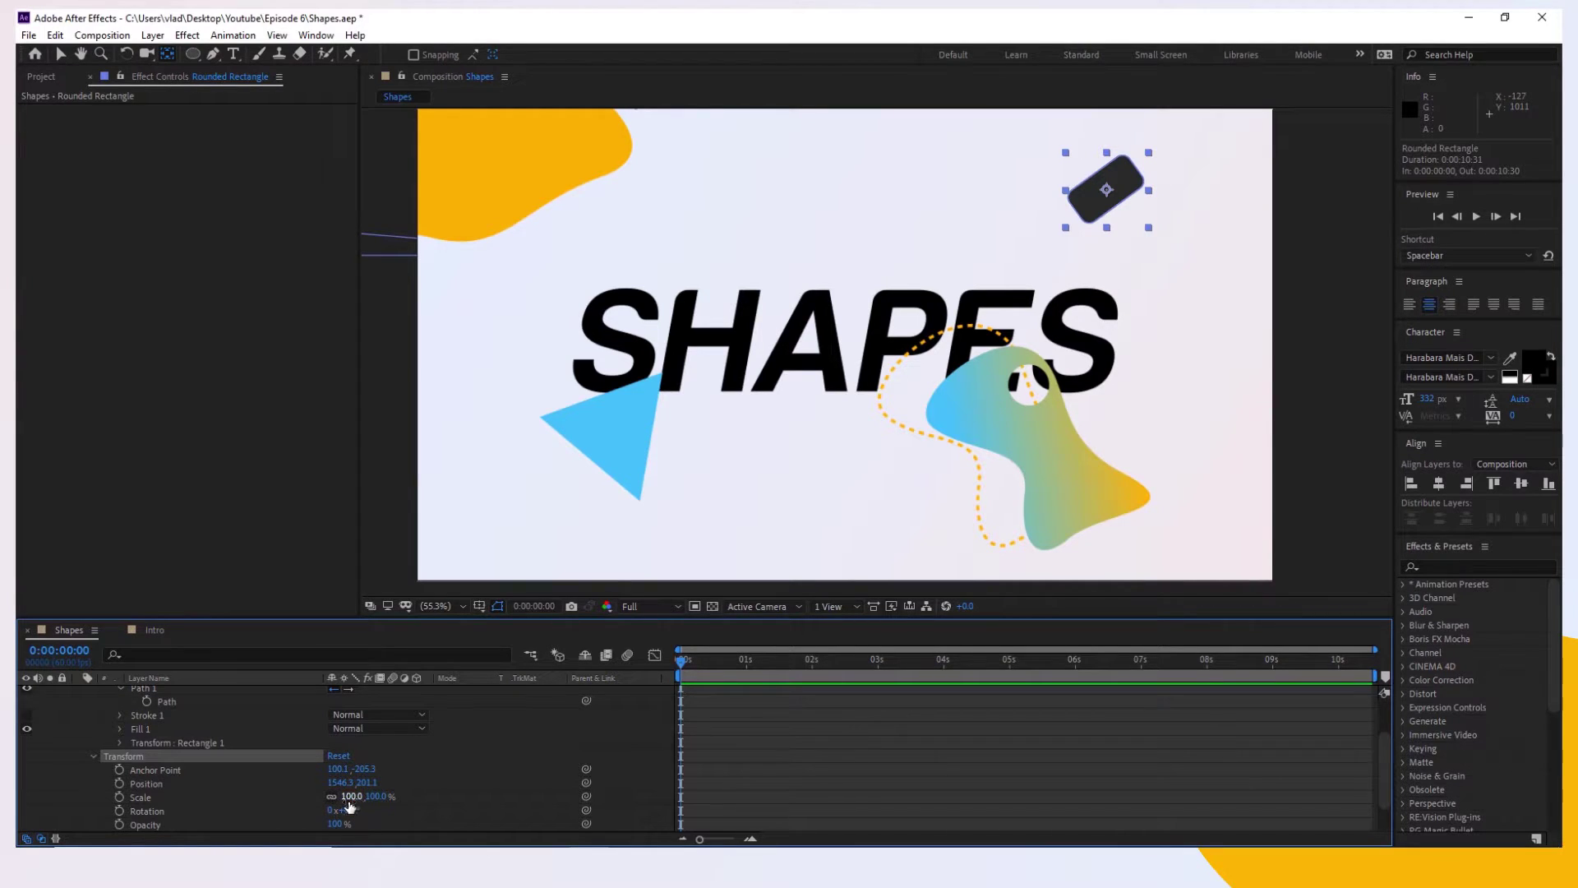
Expand Transform: Rectangle 1 in After Effects and apply its 54° rotation to the Shape 2 layer in Photoshop with Free Transform
left_click(141, 743)
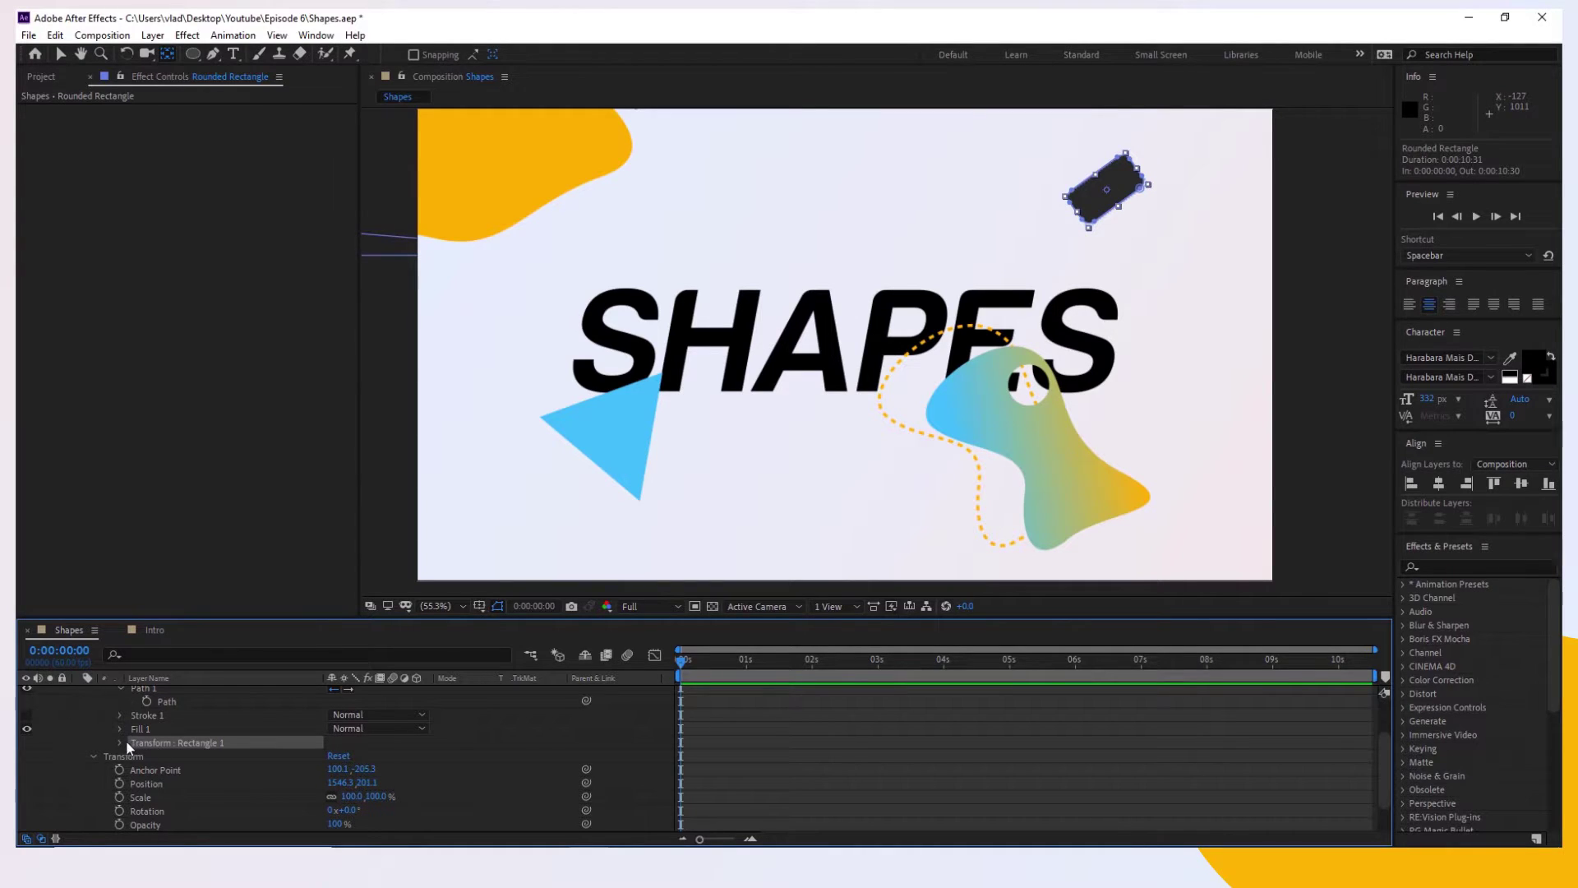
left_click(119, 742)
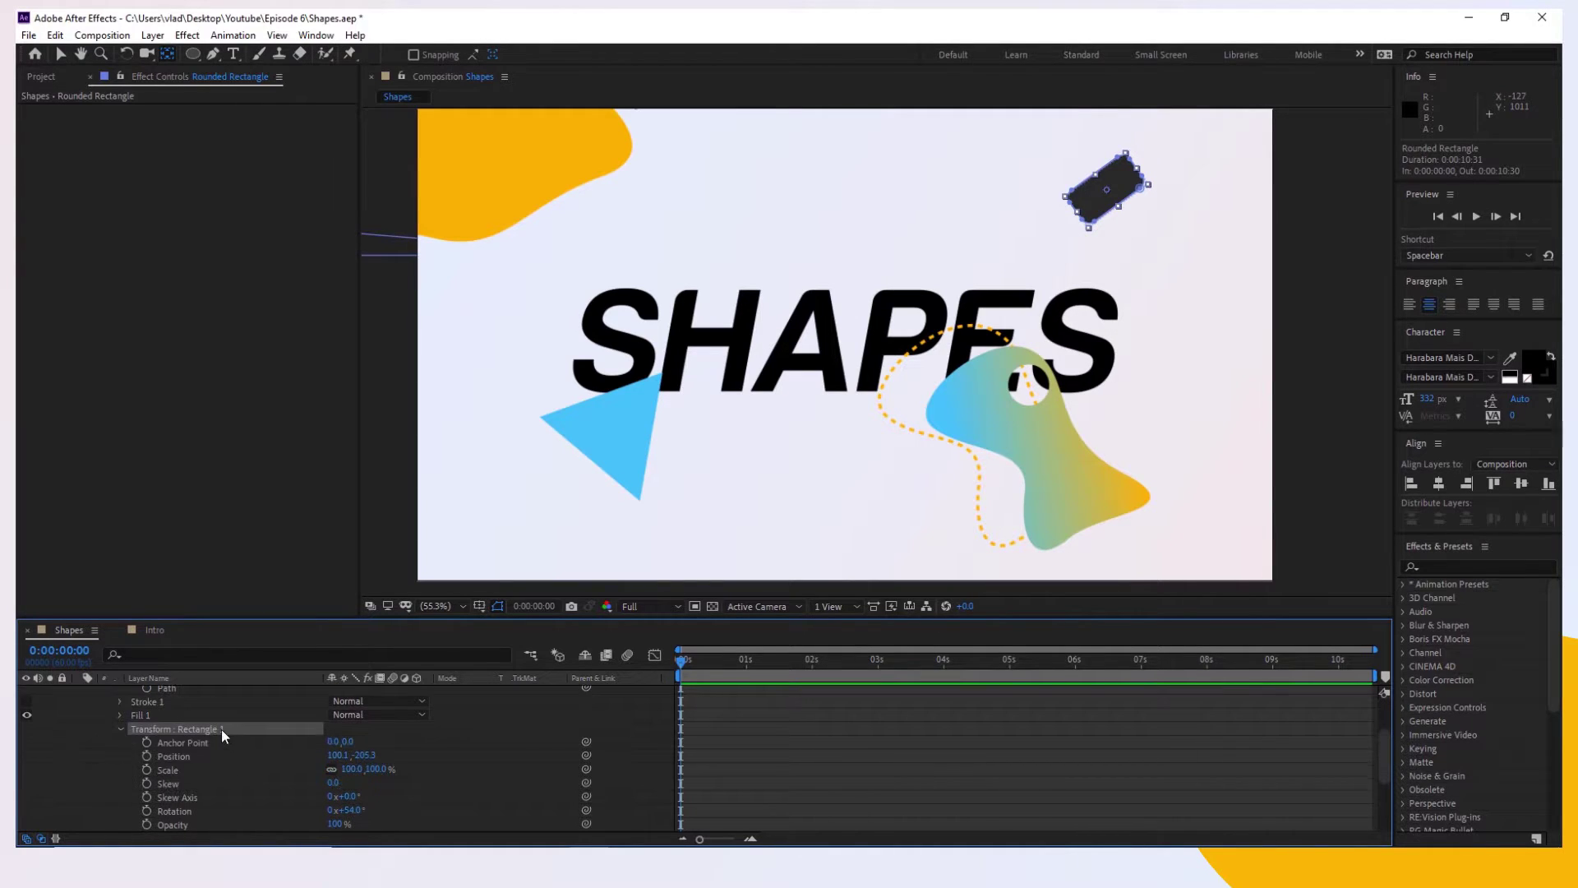
left_click(353, 810)
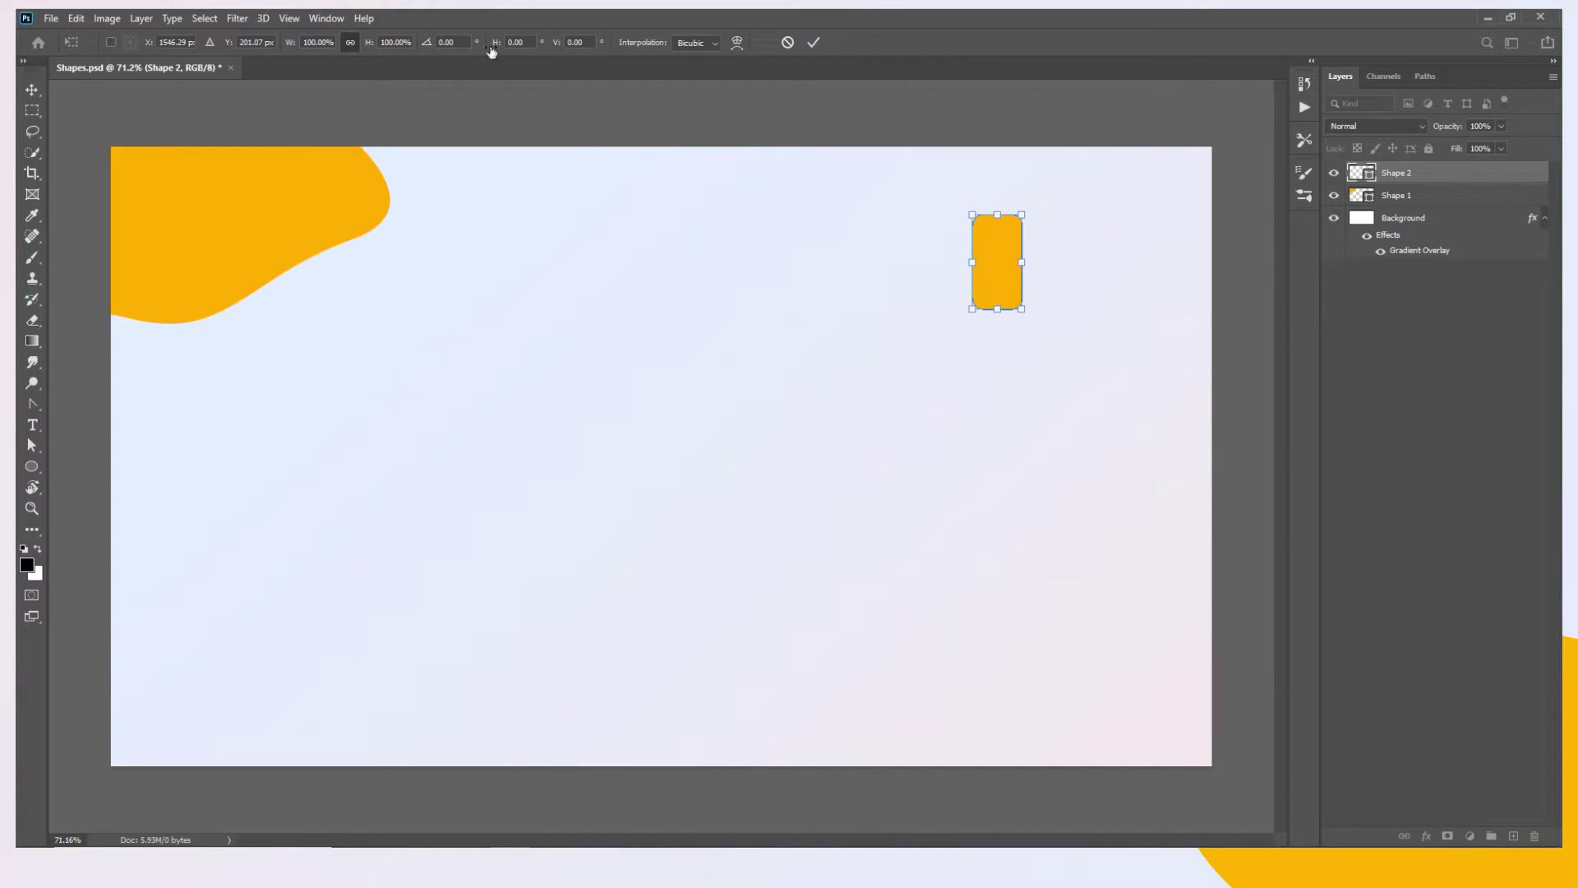
left_click(456, 44)
type("54")
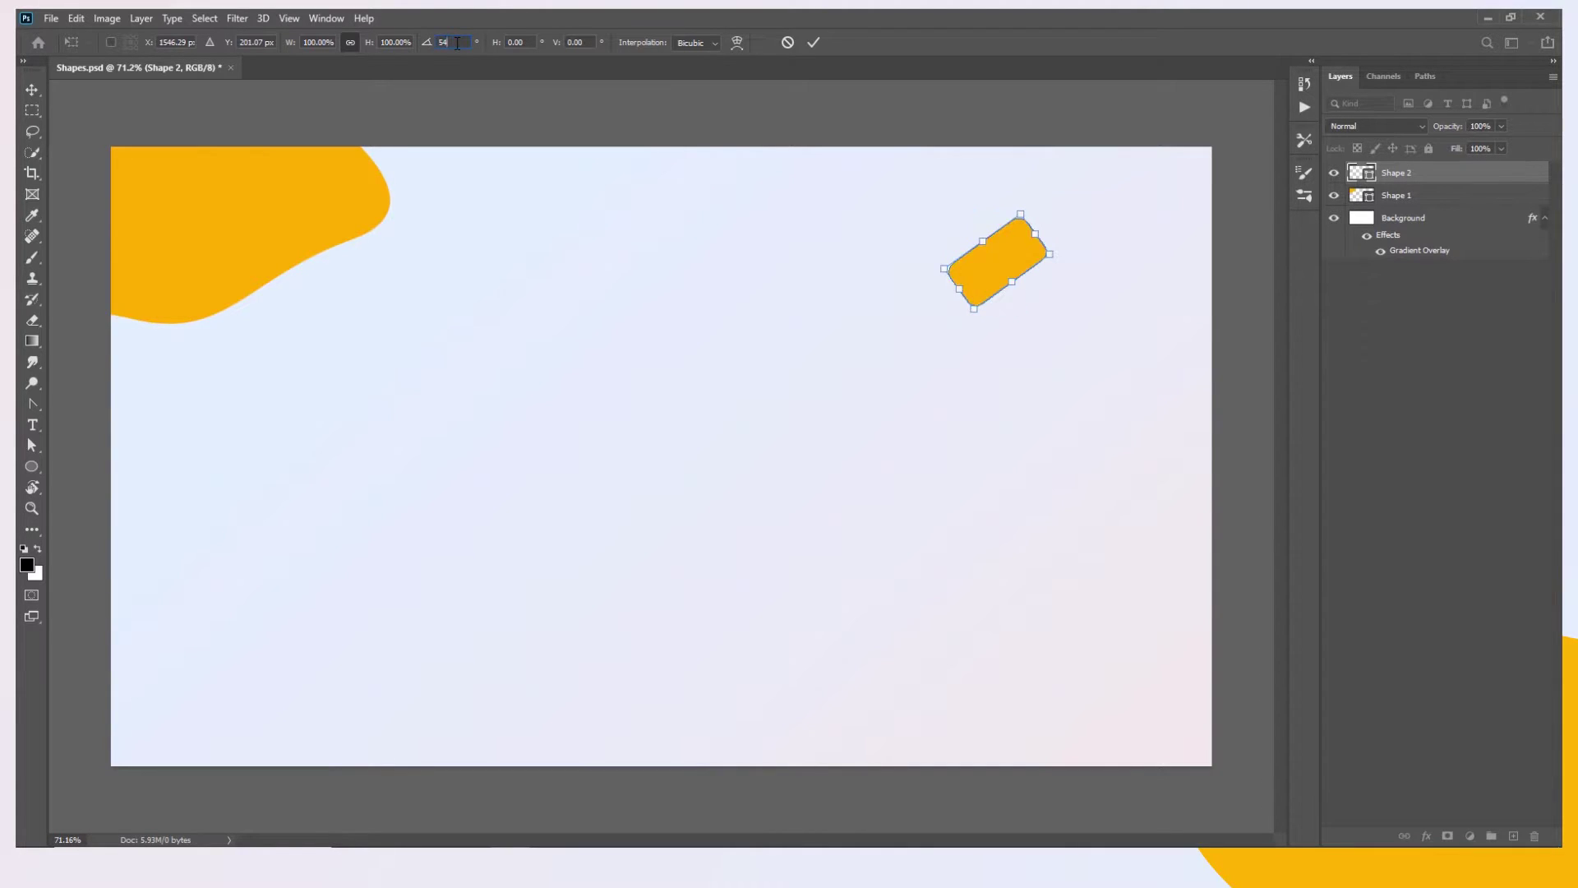
left_click(816, 42)
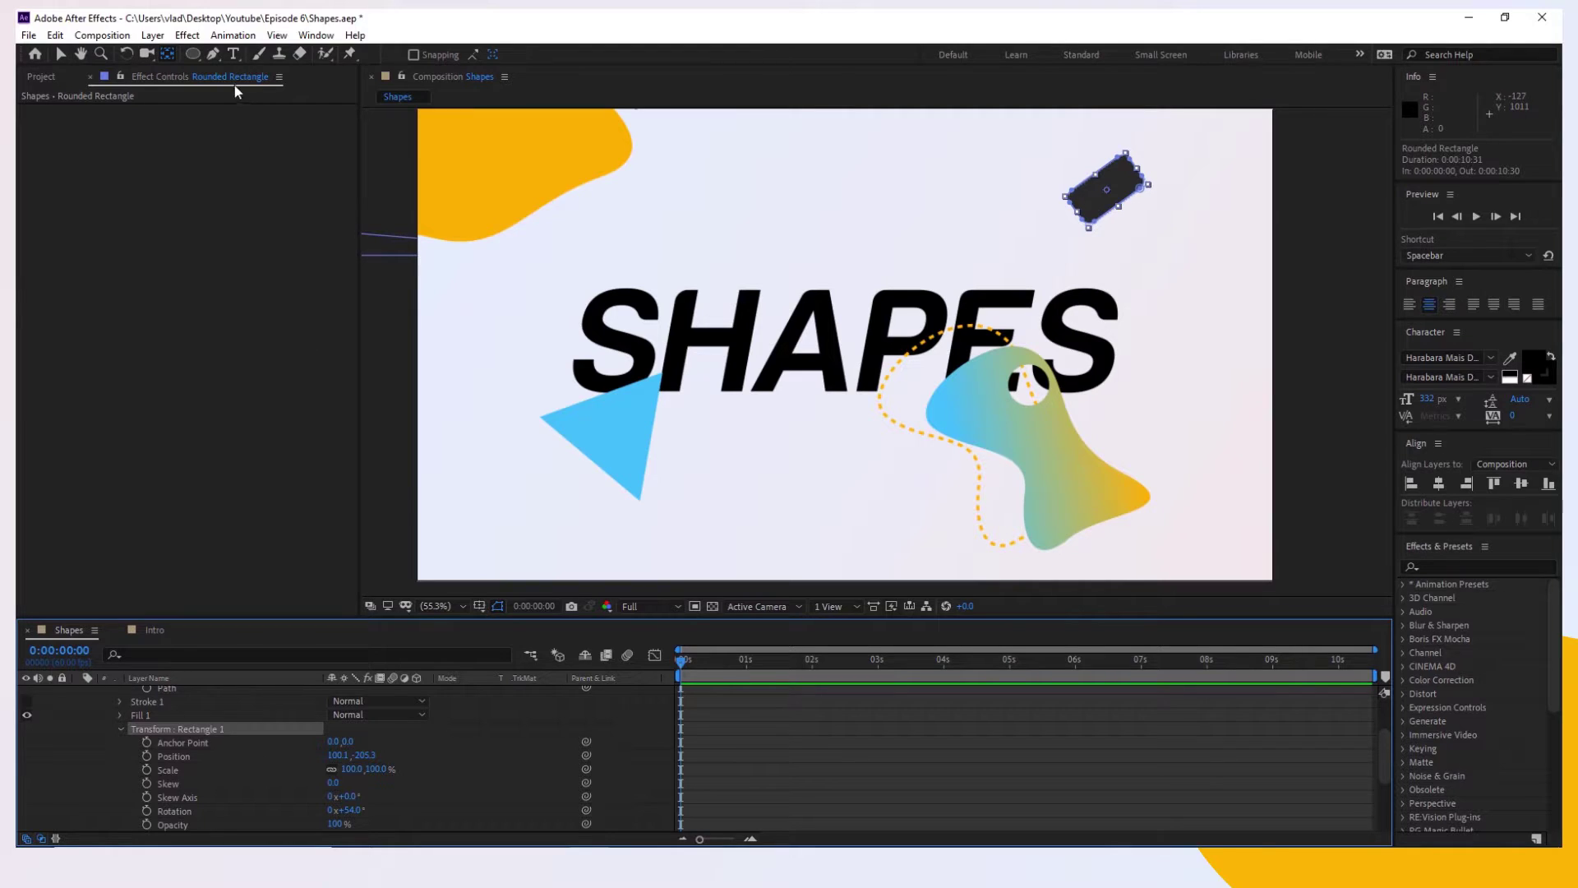
Copy the Rounded Rectangle's fill colour 2A2A2A from After Effects and apply it to the Shape 2 layer in Photoshop
left_click(195, 52)
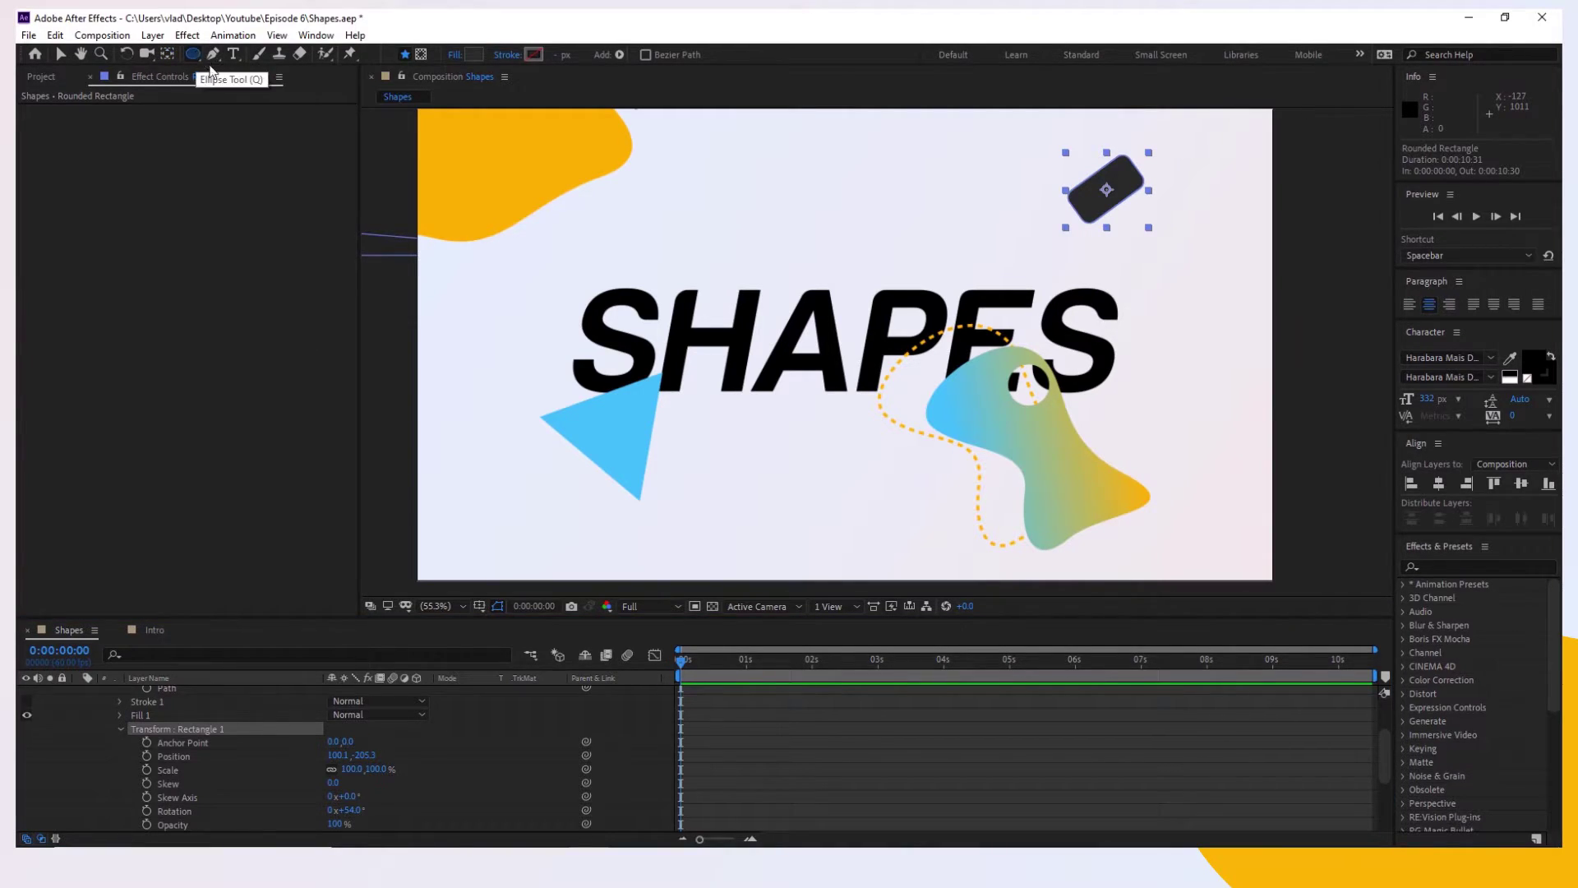
left_click(478, 58)
key("ctrl+c")
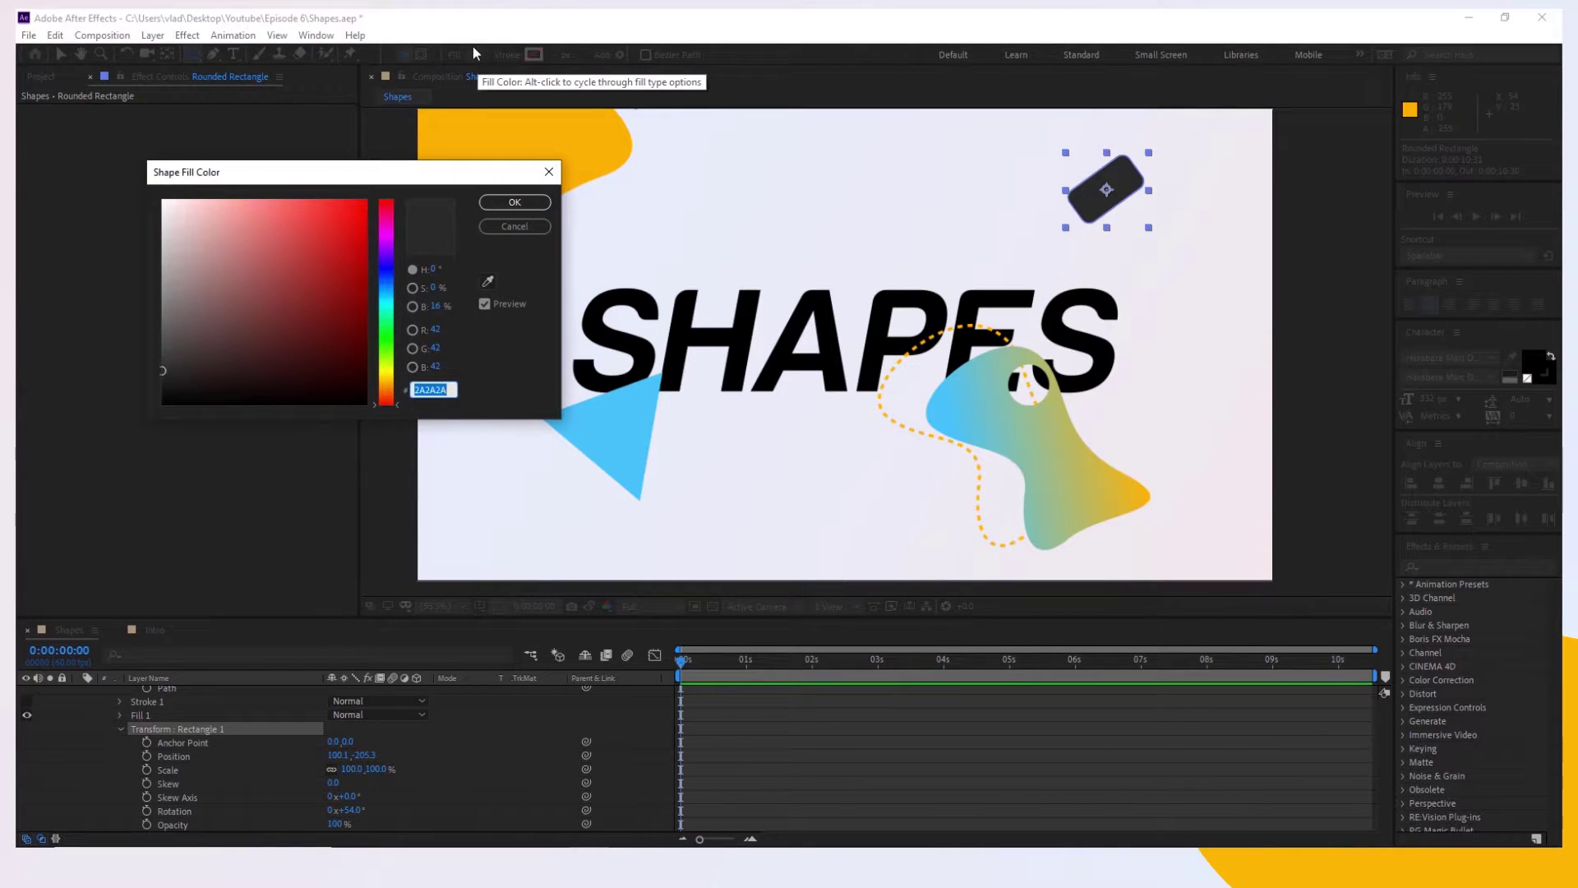
left_click(501, 230)
key("alt+Tab")
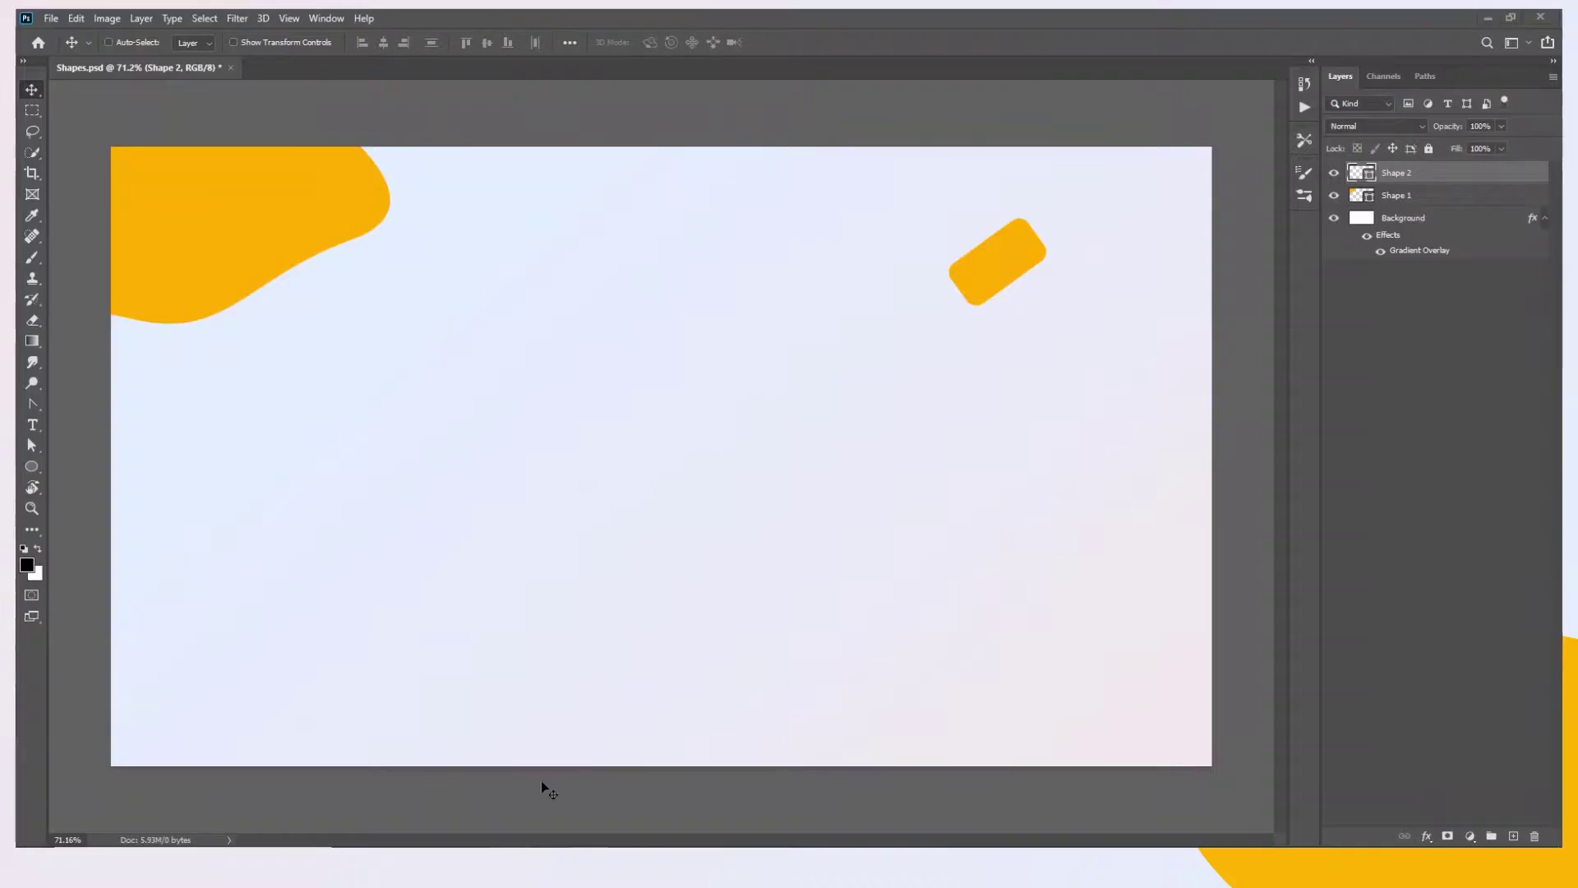
double_click(1361, 173)
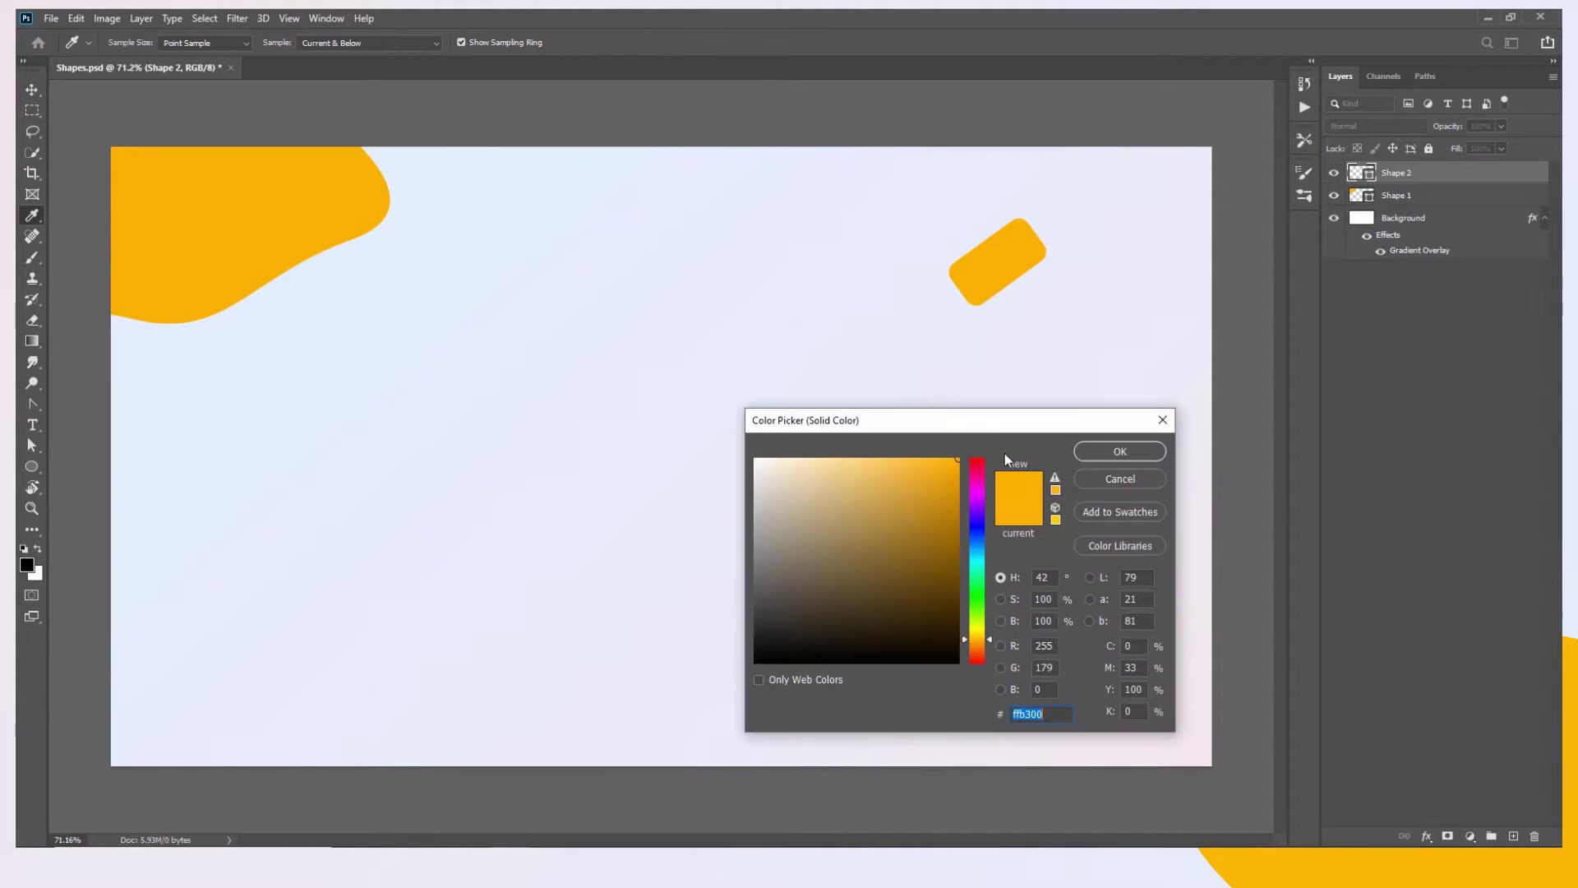
key("ctrl+v")
left_click(1088, 454)
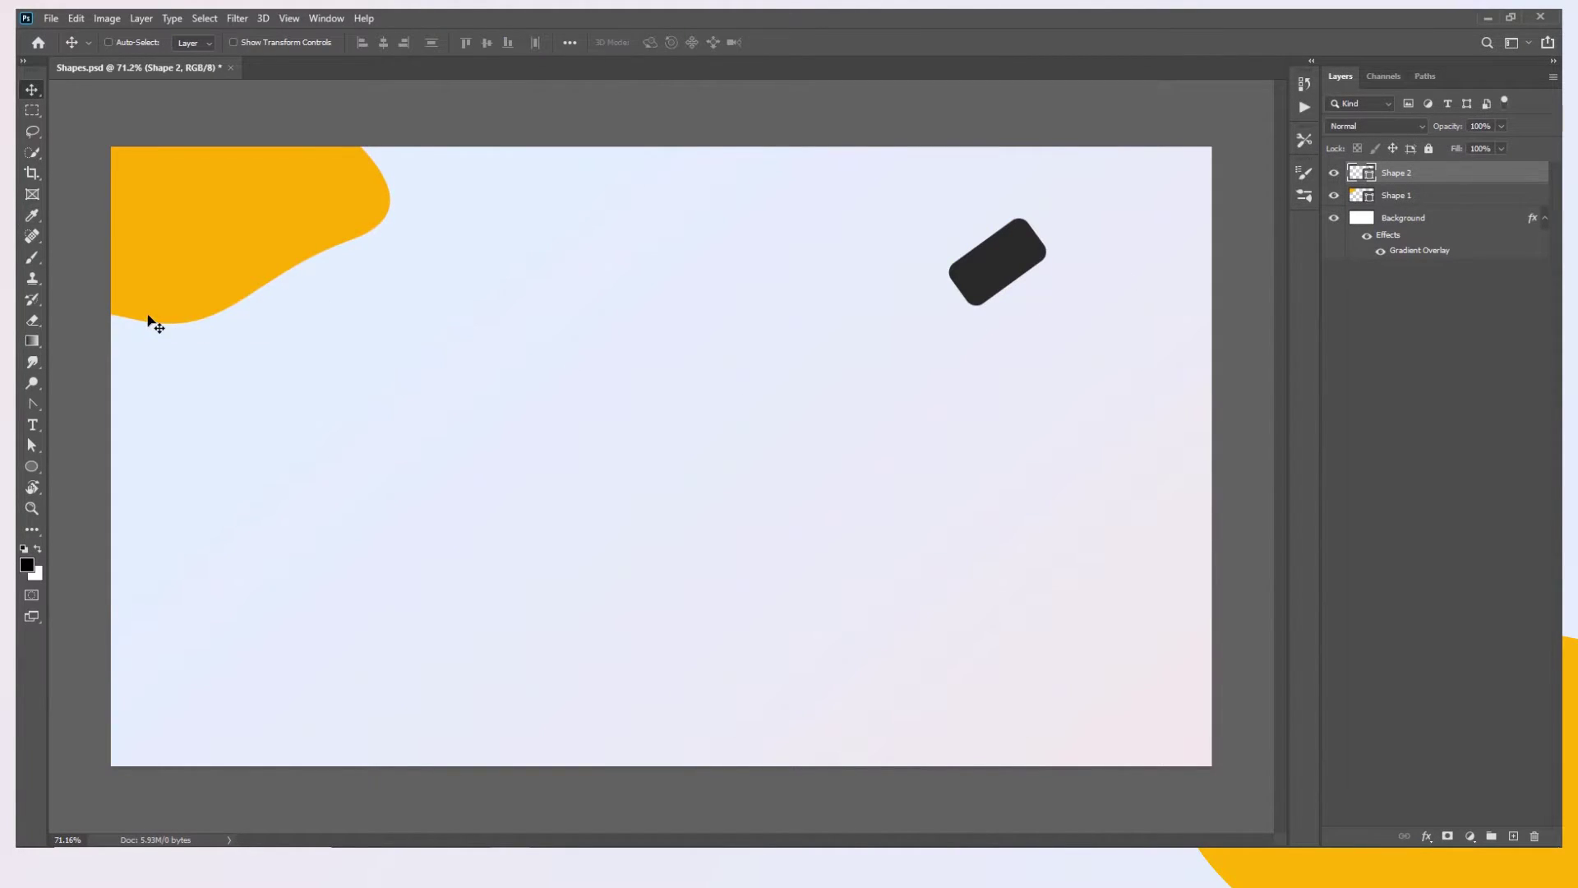
Return to After Effects, collapse the Rounded Rectangle layer and expand the Contents of the Multiple Shapes layer
left_click(588, 840)
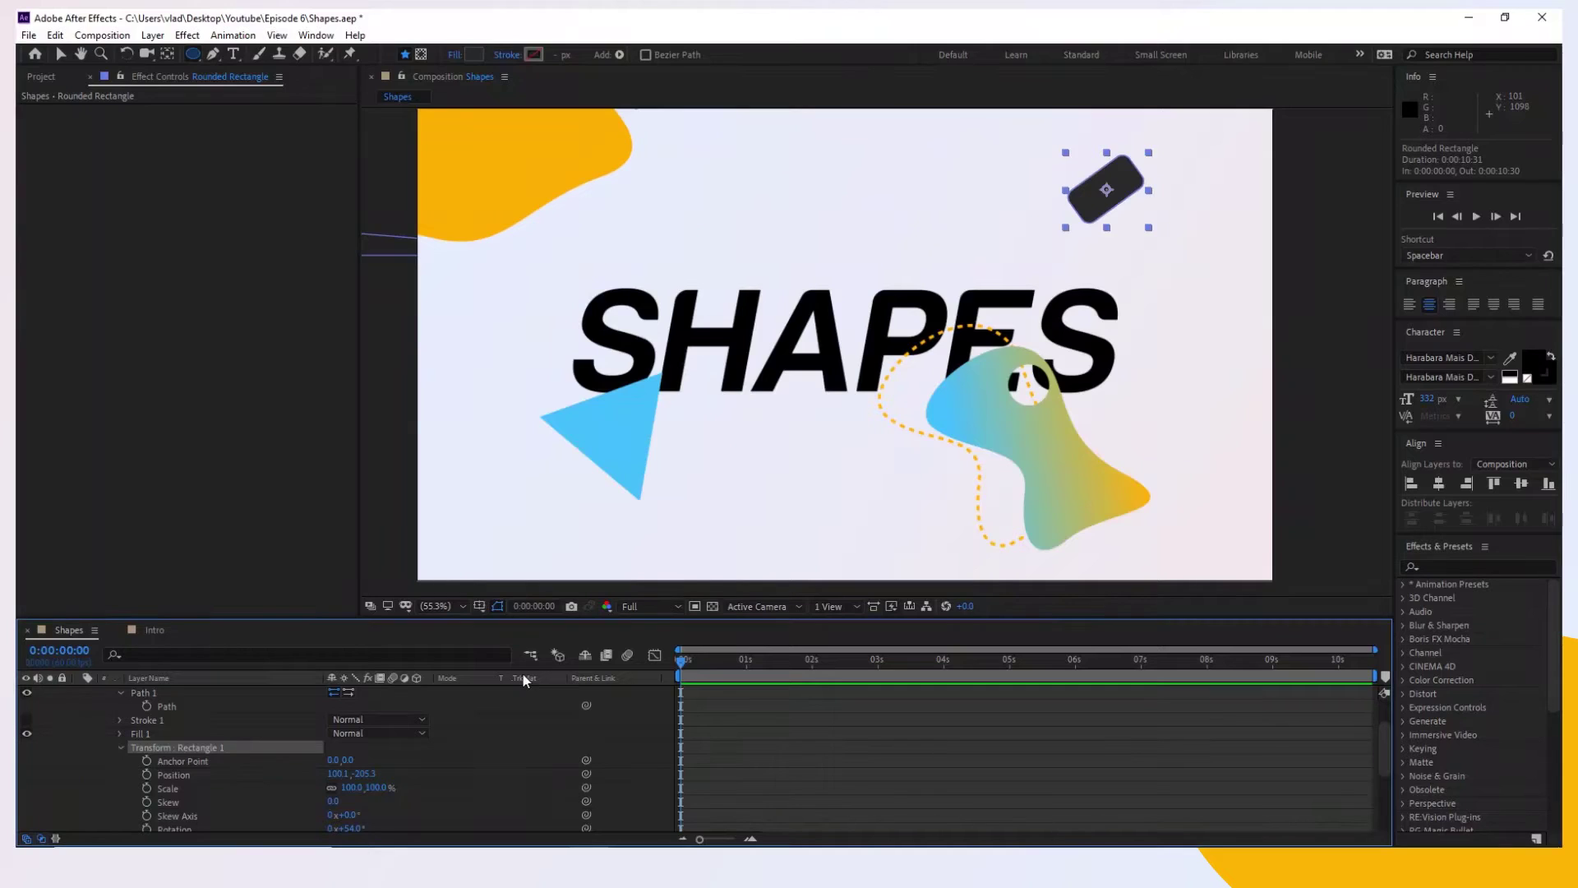
scroll(114, 726, "up", 3)
left_click(79, 704)
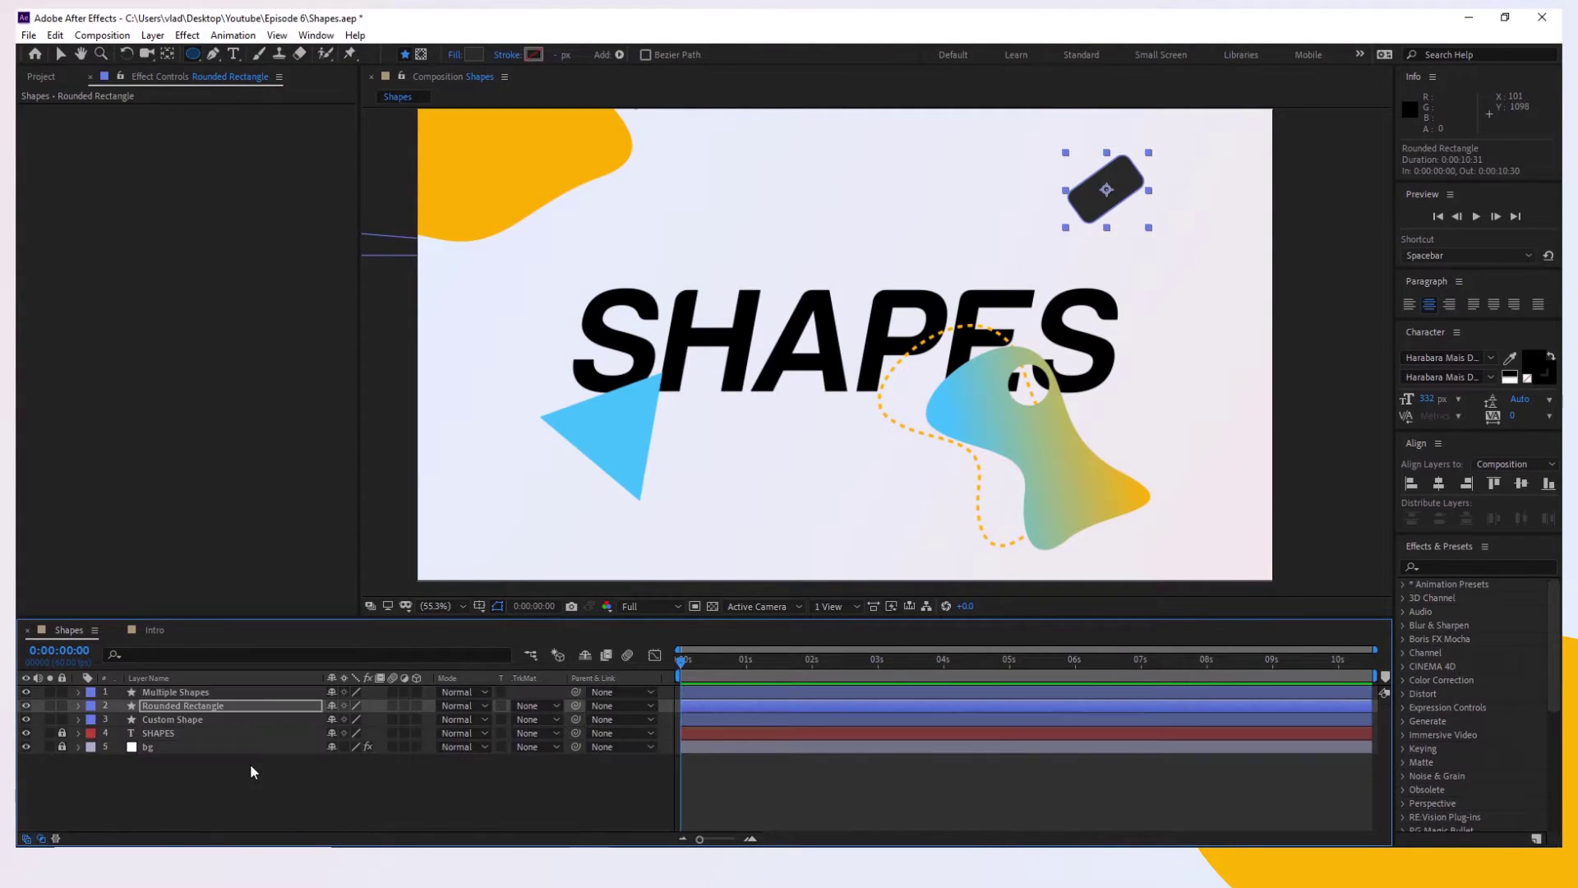
left_click(220, 693)
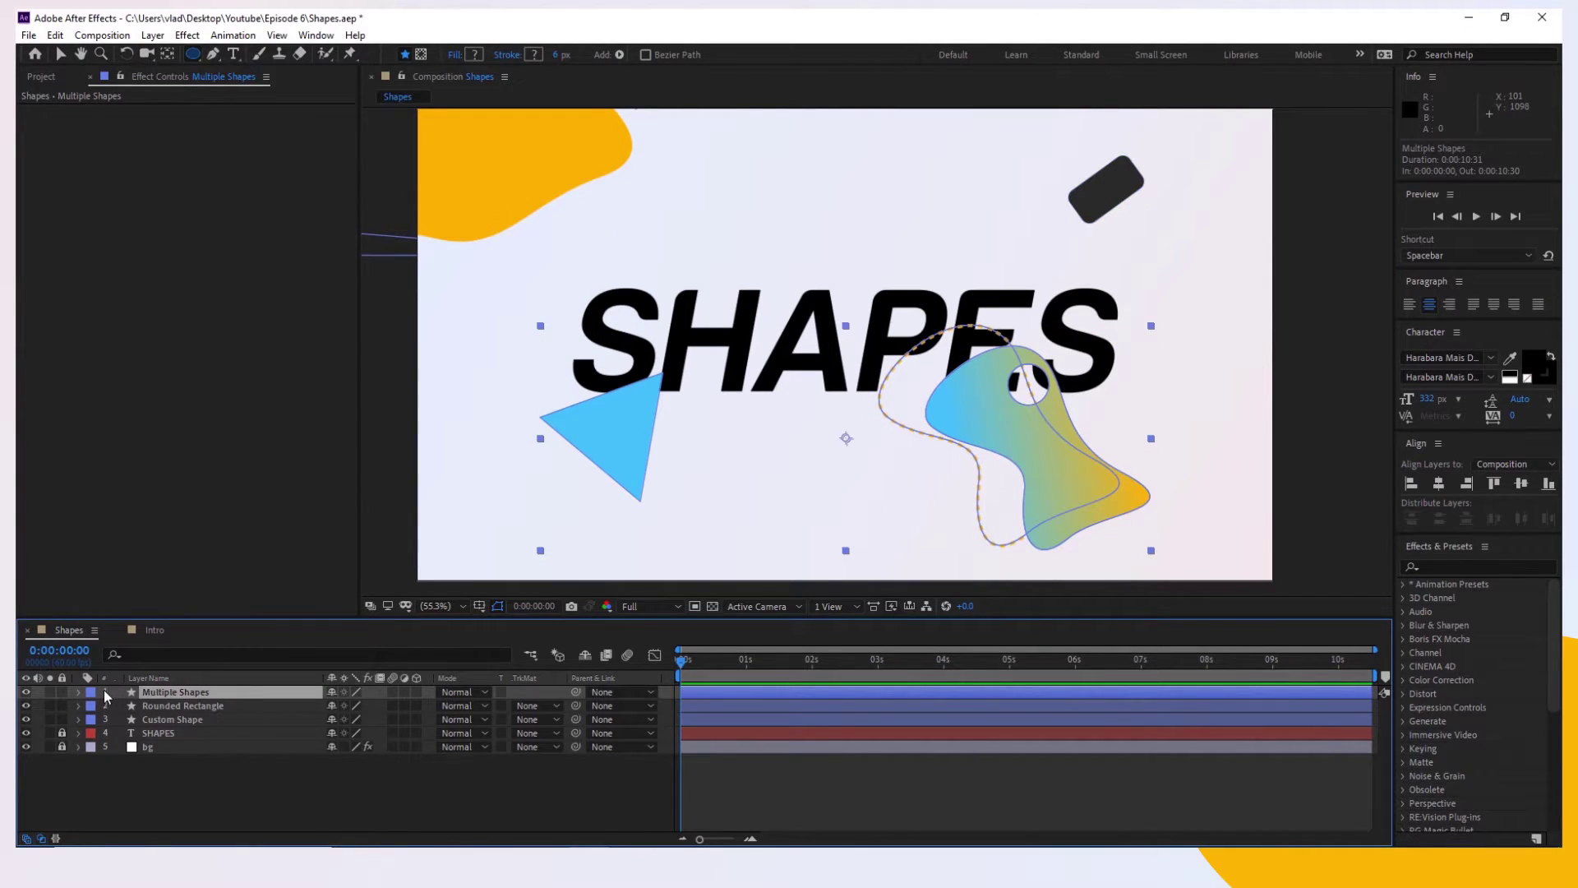
left_click(79, 693)
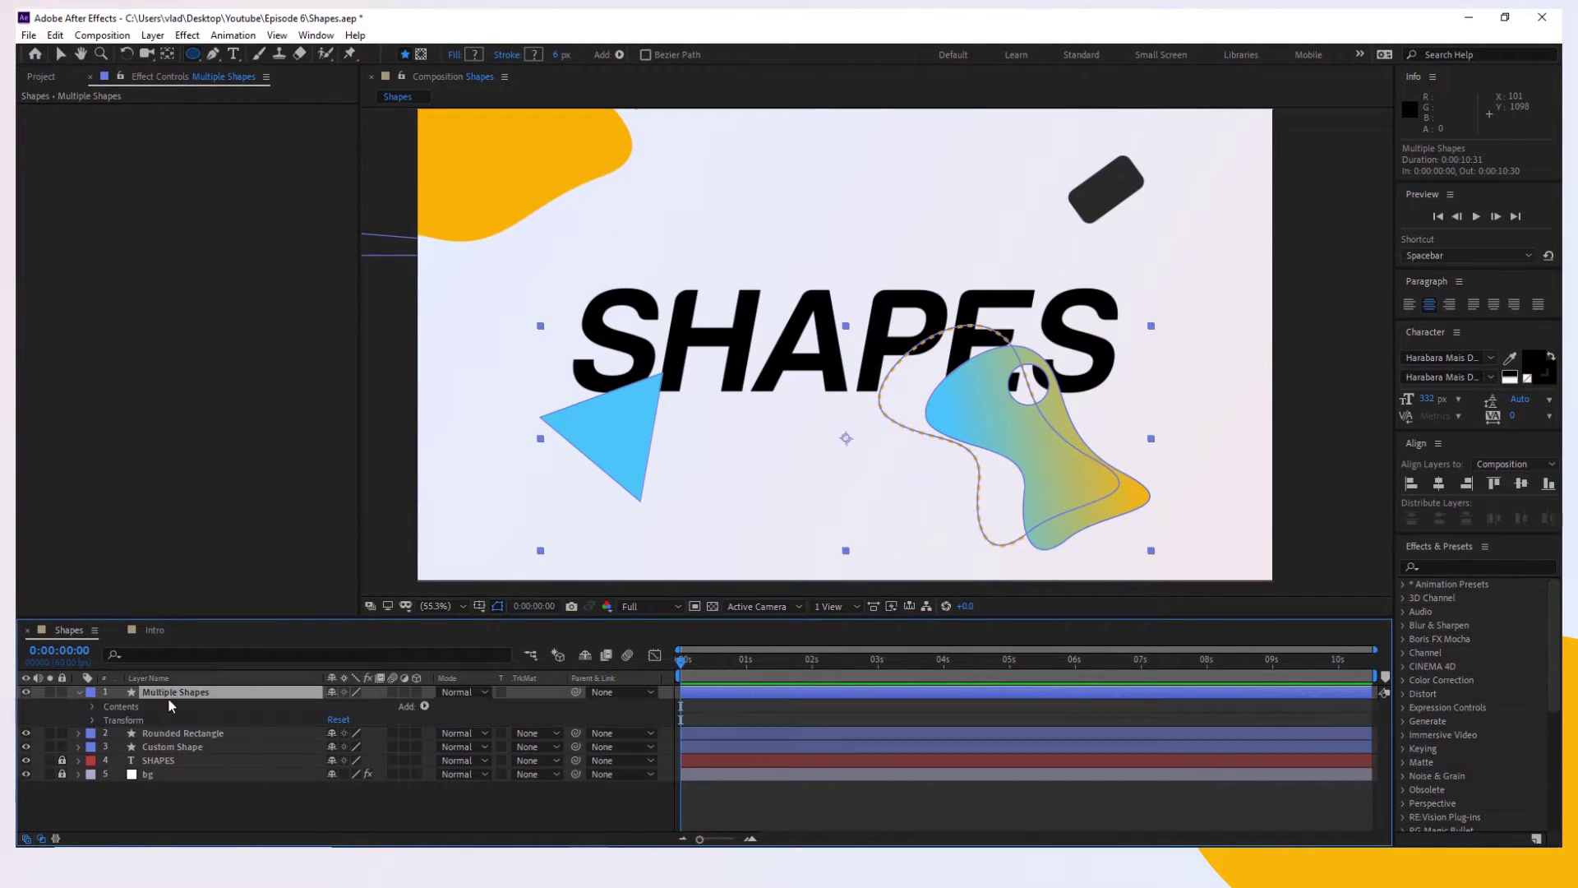
left_click(91, 707)
Try moving Shape 1, Shape 2 and Shape 3 individually within the Multiple Shapes layer, undoing each move
left_click(161, 746)
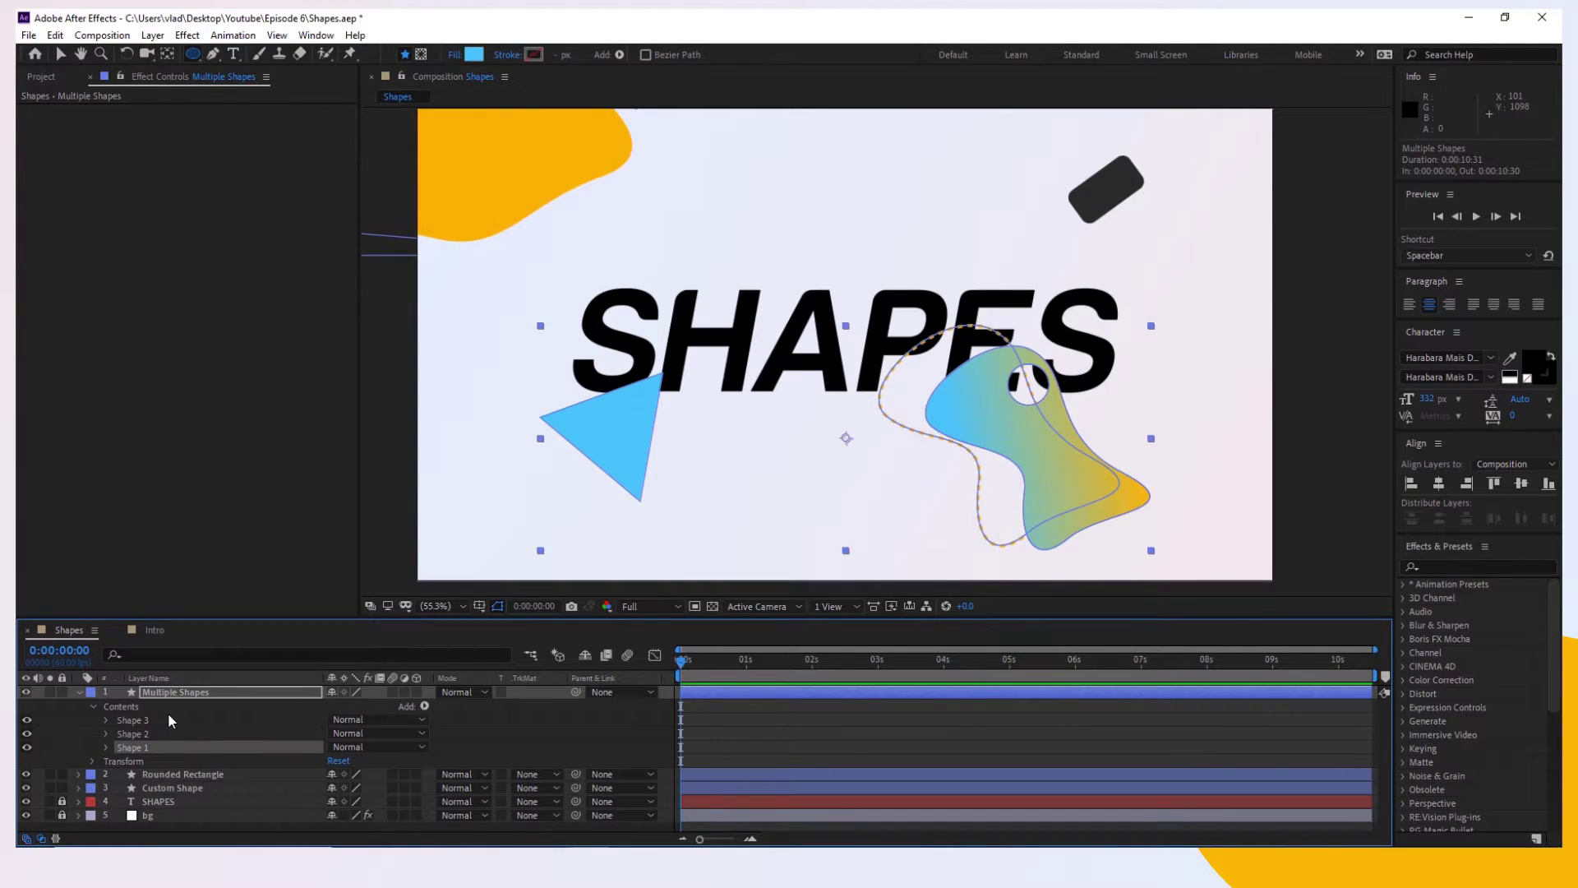
left_click(61, 55)
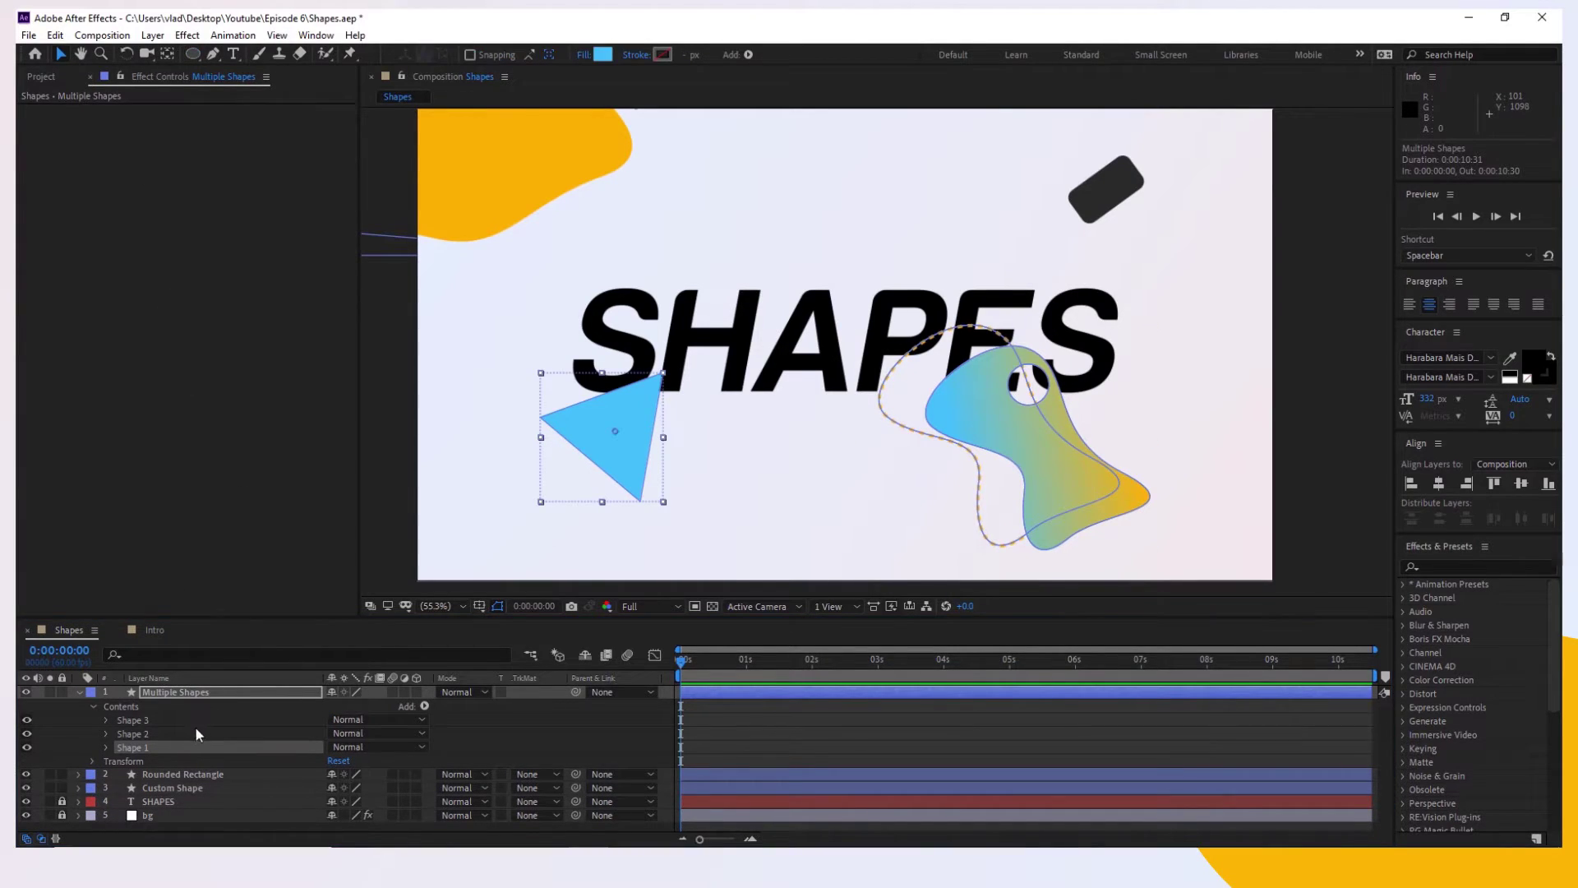
left_click_drag(620, 460, 664, 467)
key("ctrl+z")
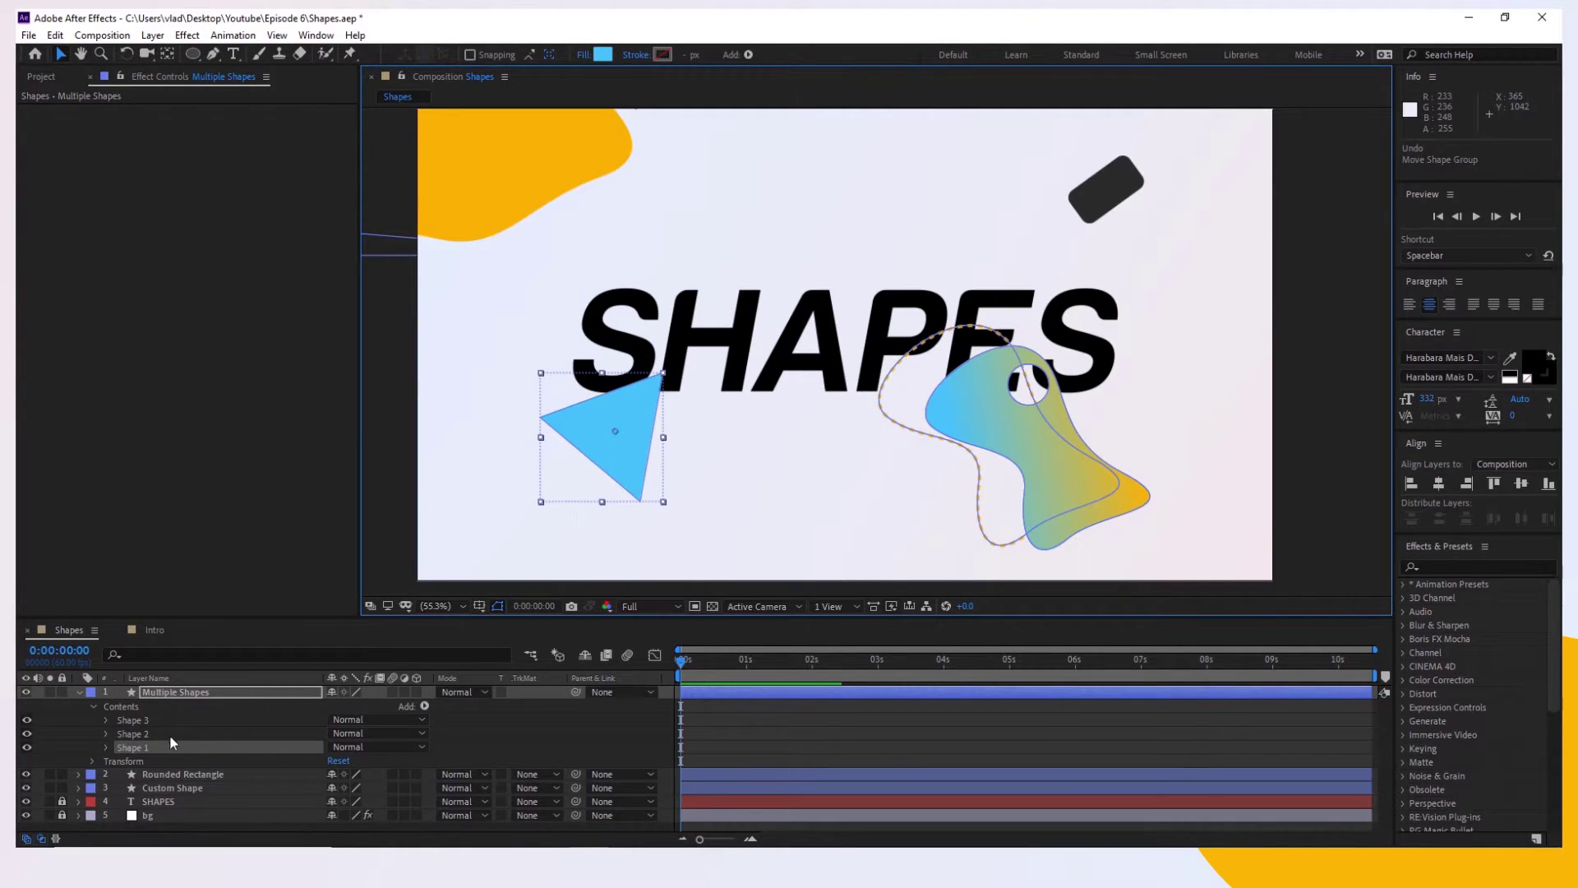
left_click(168, 734)
mouse_move(965, 498)
left_mouse_down()
mouse_move(978, 494)
mouse_move(912, 481)
mouse_move(1044, 508)
mouse_move(1019, 487)
left_mouse_up()
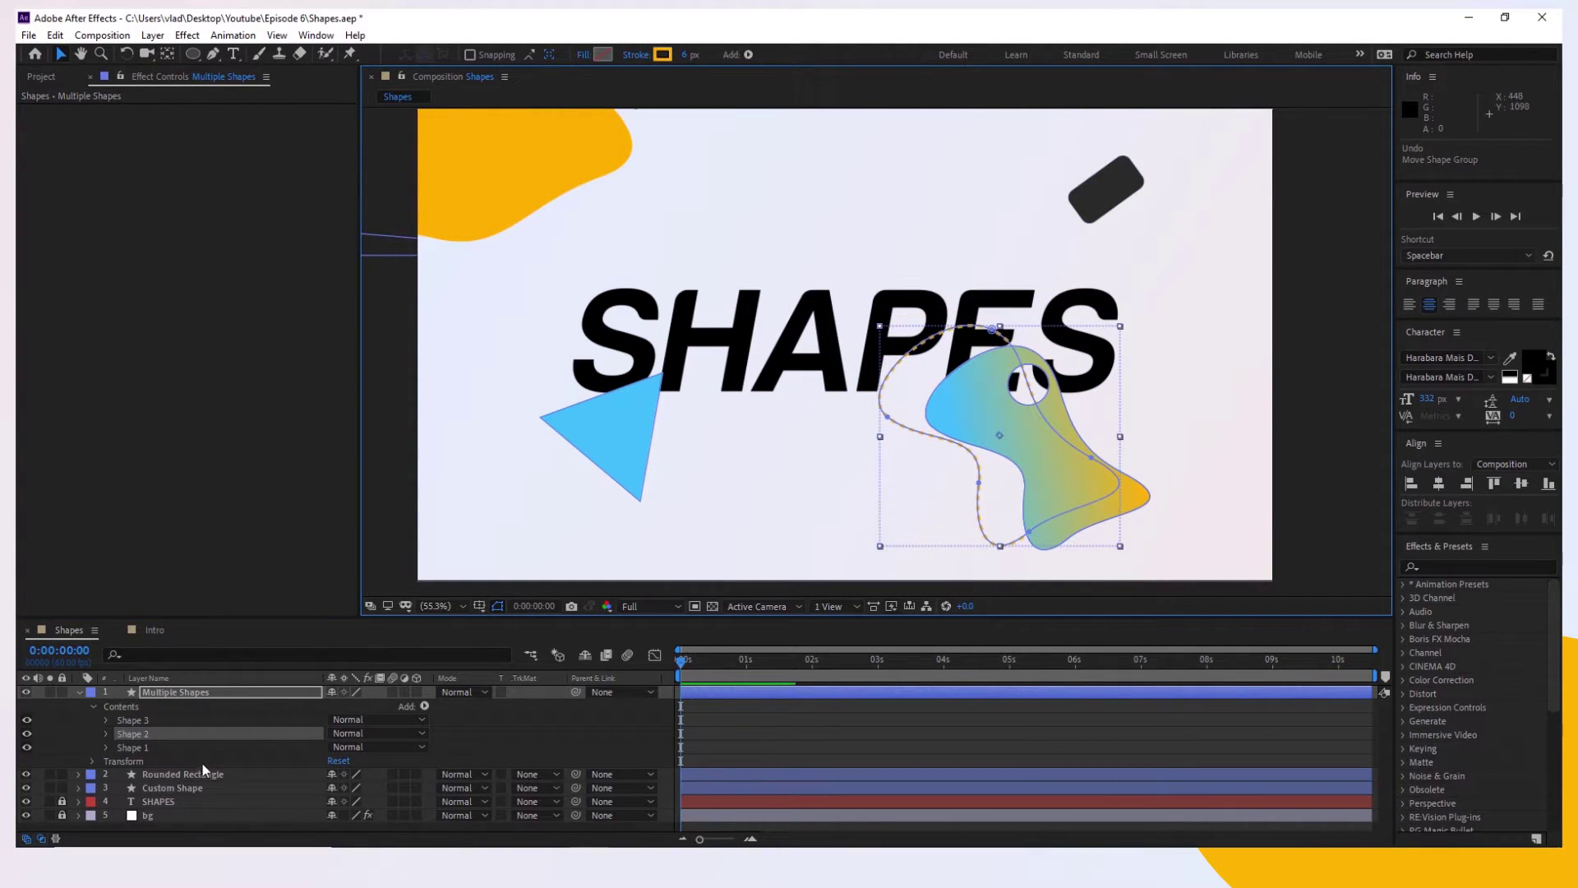
left_click(181, 721)
left_click_drag(1124, 499, 1192, 476)
key("ctrl+z")
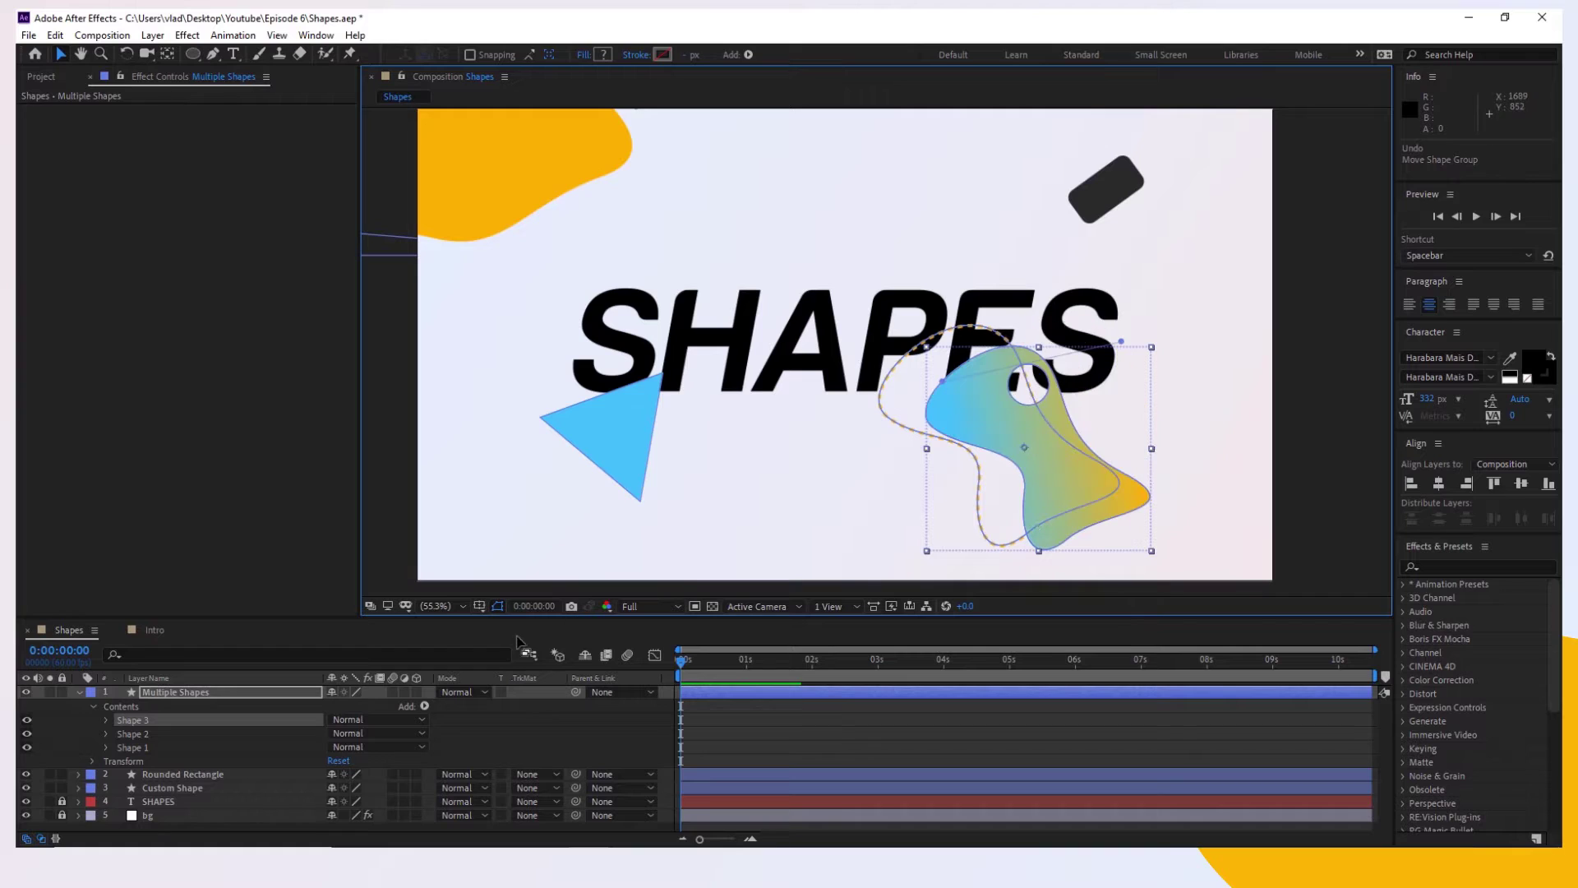
Expand Shape 1 in the Multiple Shapes layer and convert its Polystar Path 1 to a Bezier path
left_click(121, 761)
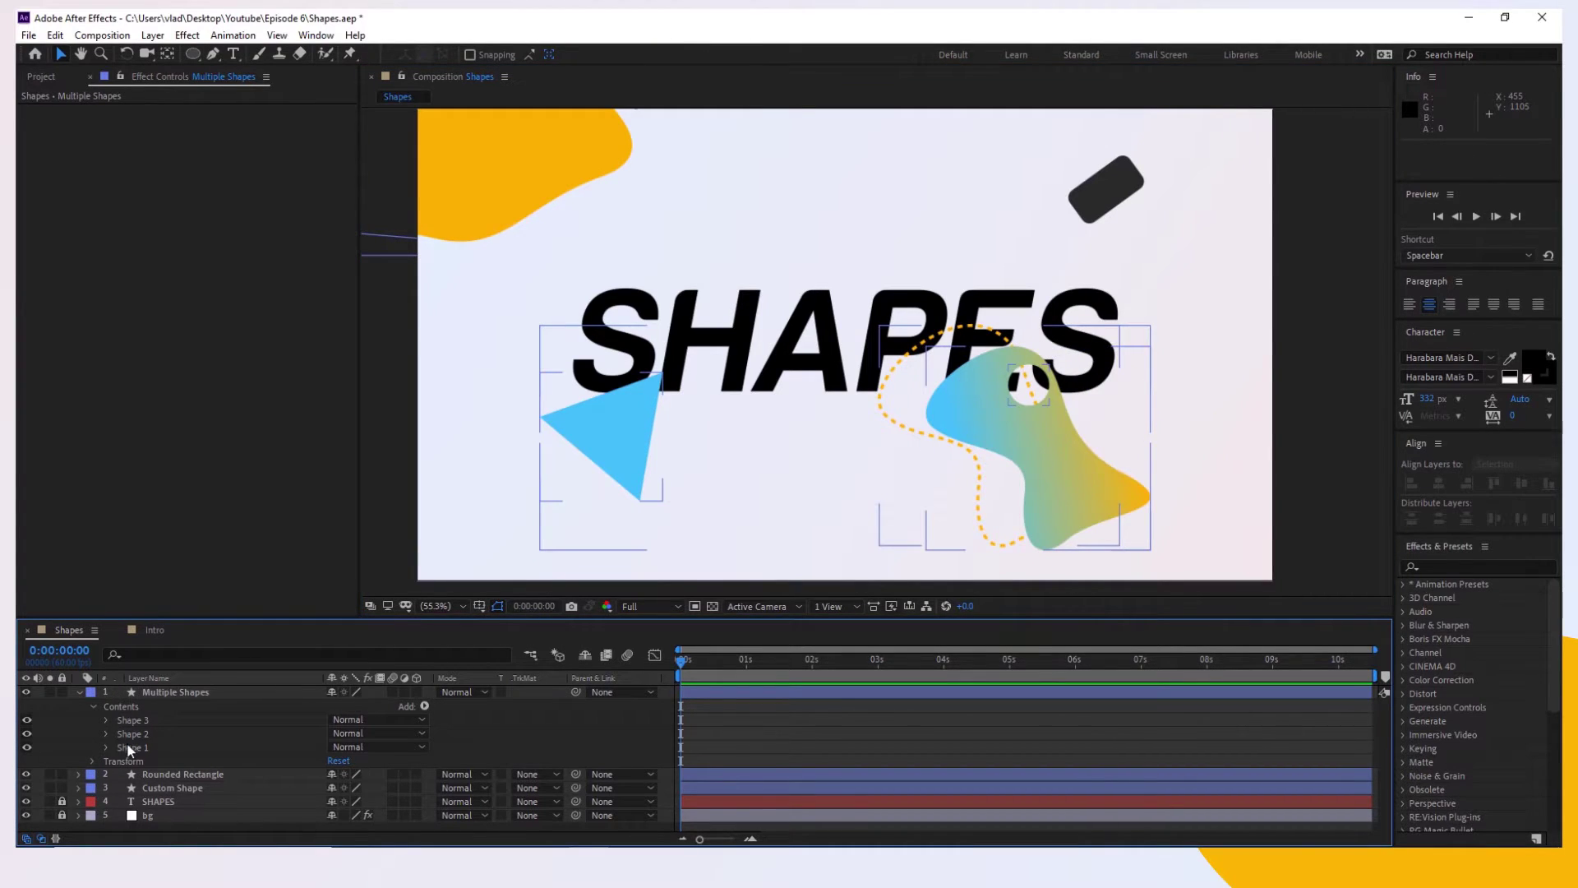
left_click(126, 744)
left_click(106, 747)
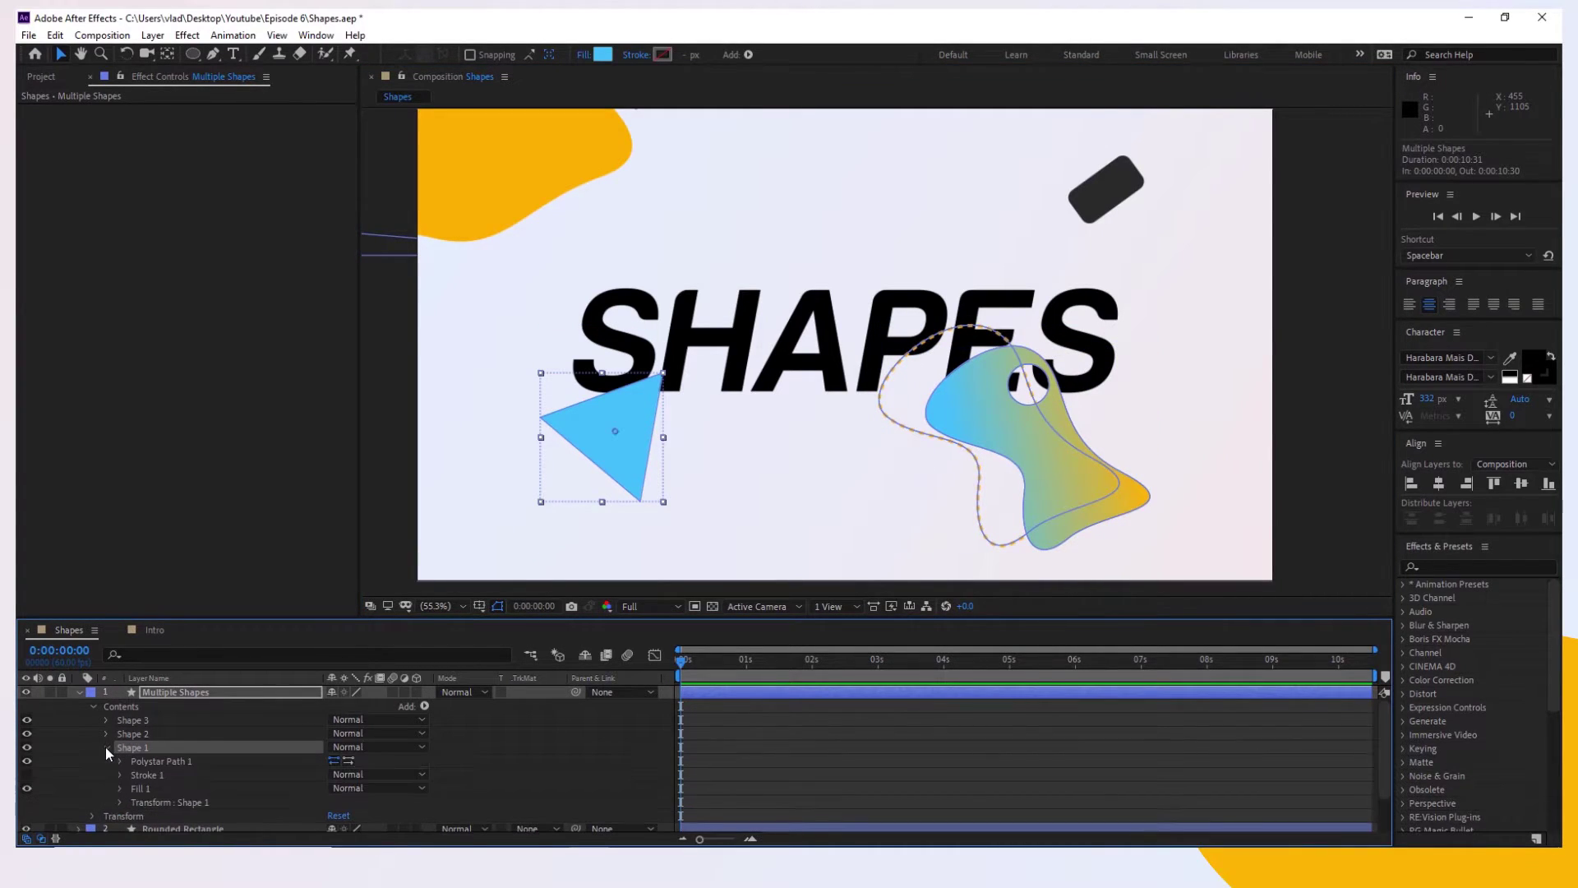
left_click(118, 760)
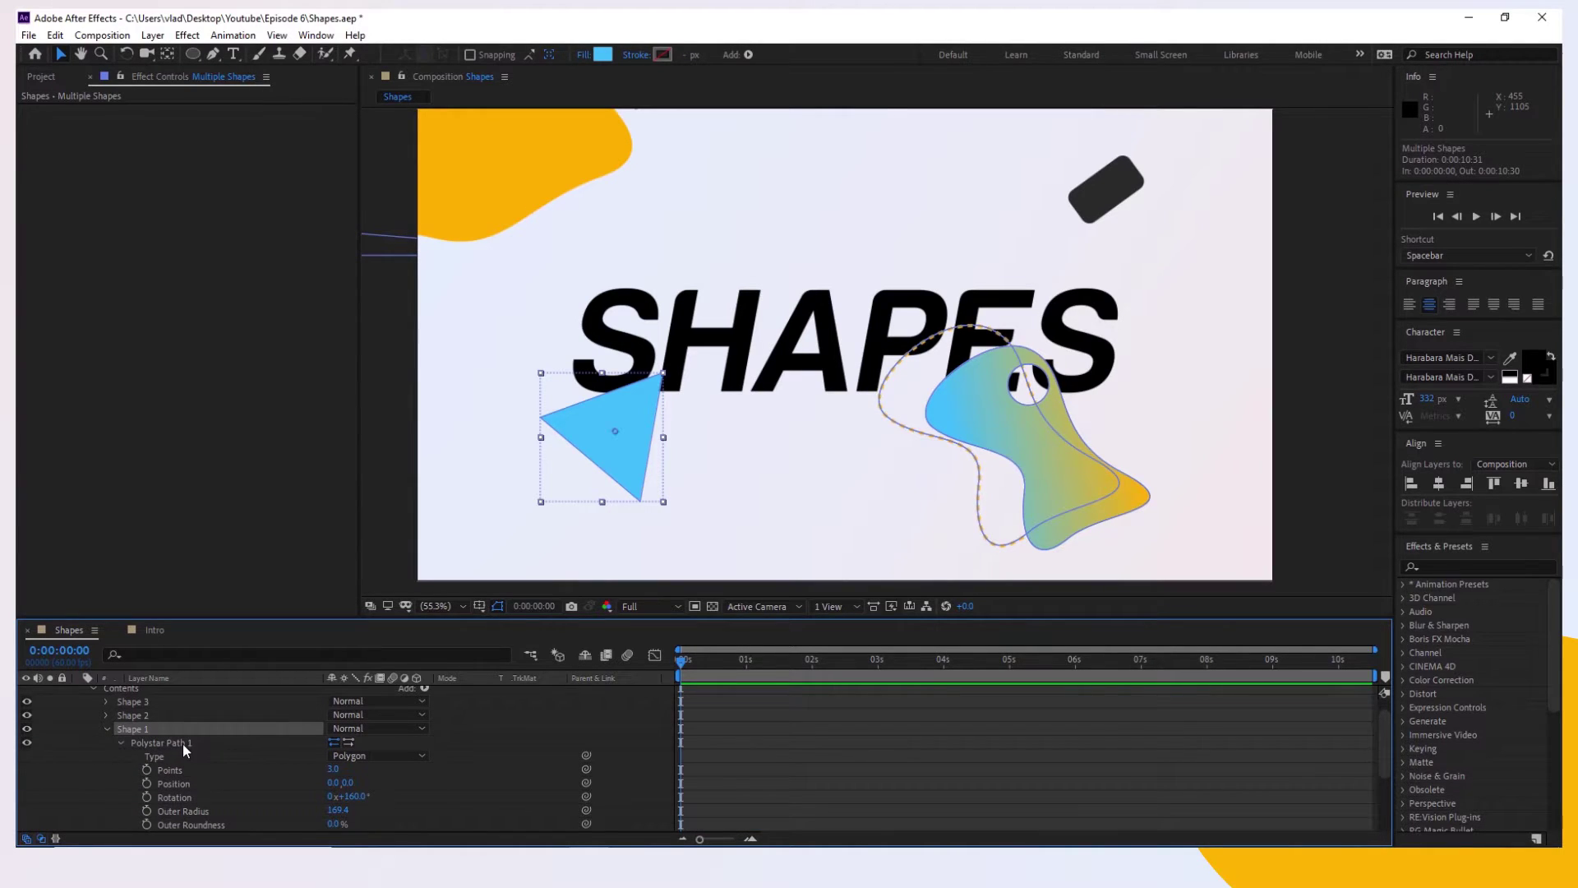
right_click(176, 743)
left_click(255, 755)
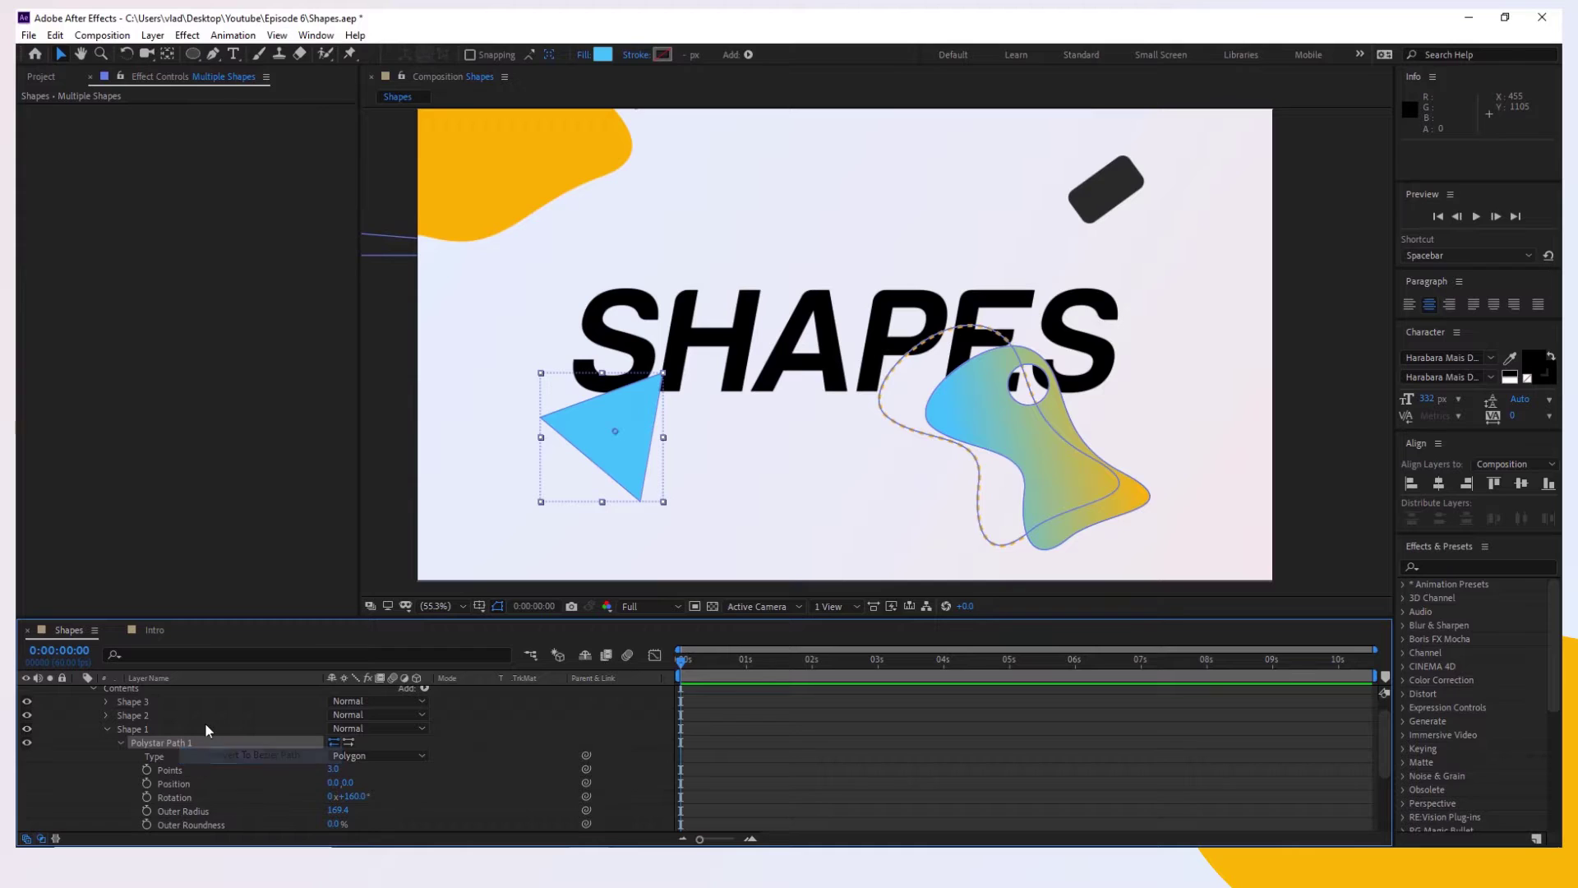
Copy the Path property of Shape 1's Path 1 and paste it into Shapes.psd in Photoshop as a shape layer
left_click(118, 742)
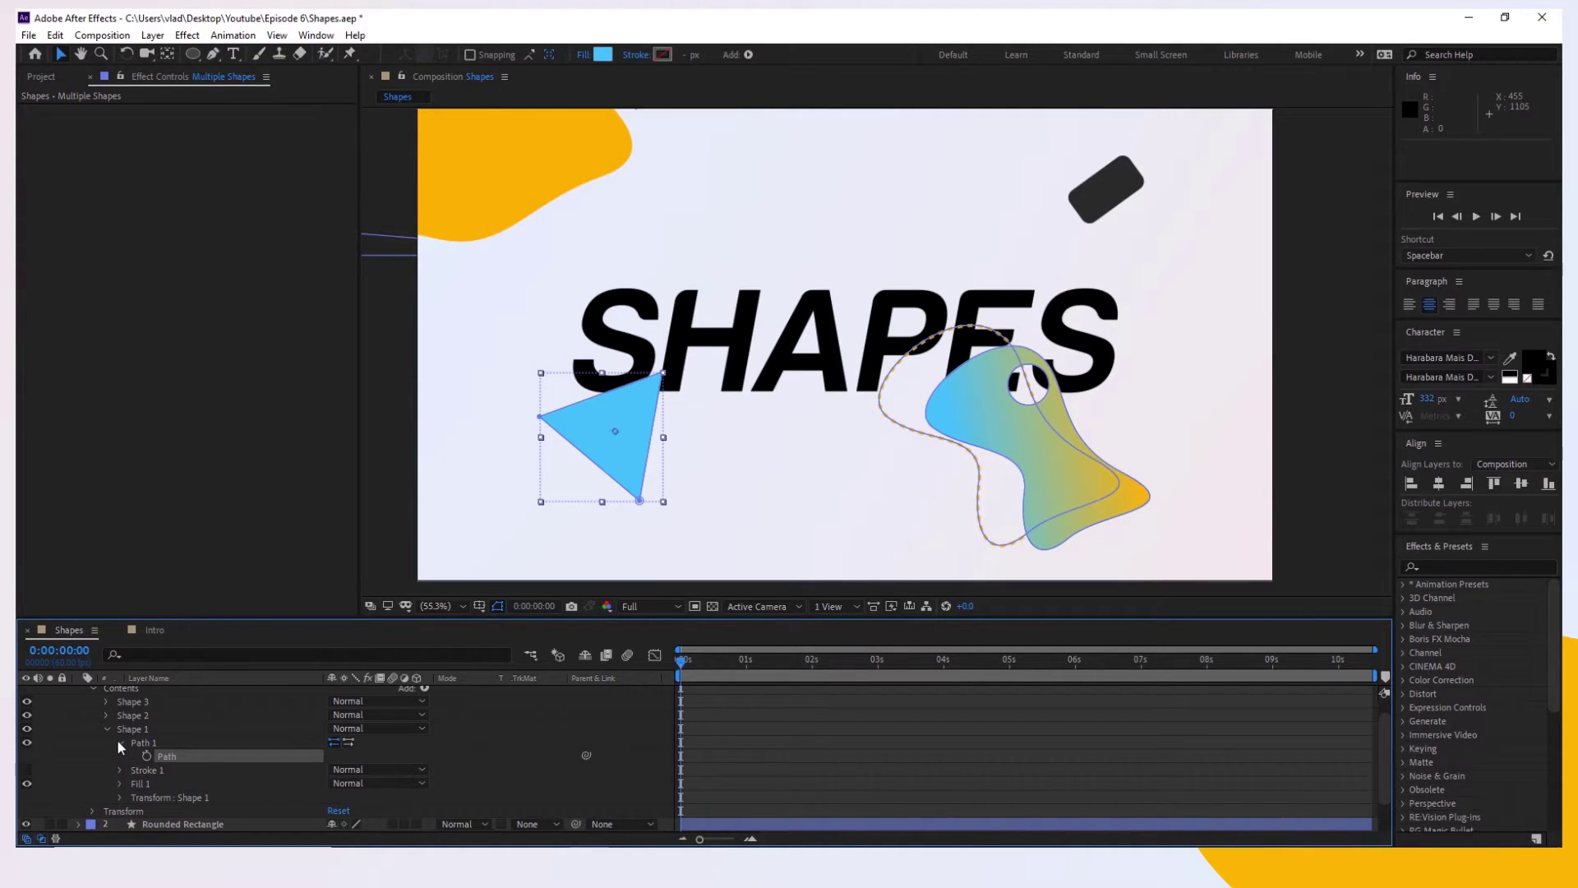
left_click(189, 756)
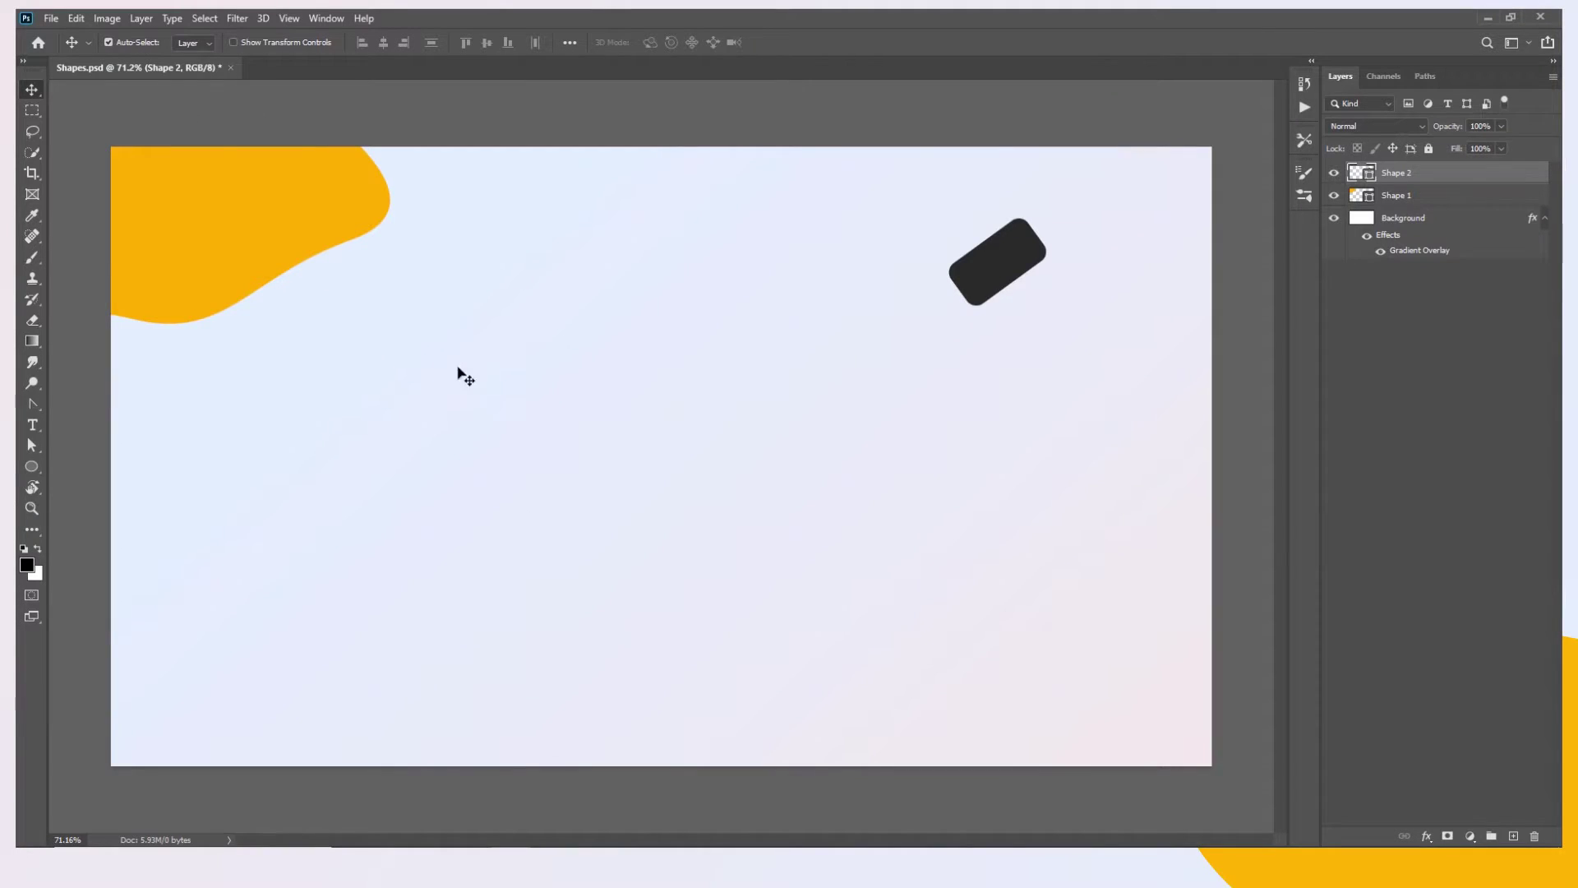
key("ctrl+v")
left_click(812, 300)
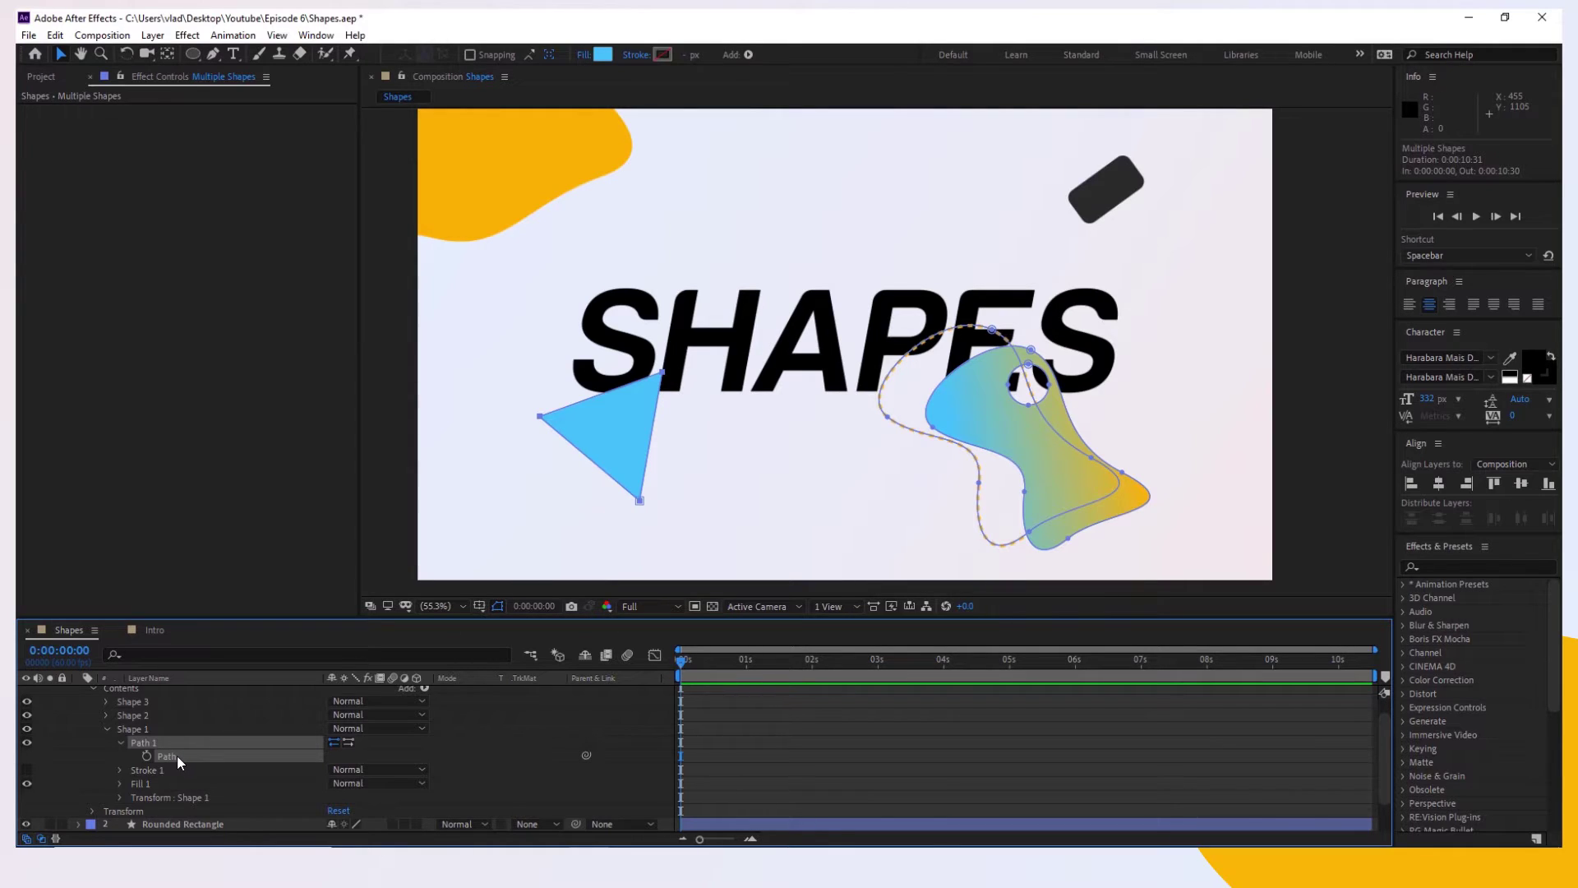
In After Effects, use the Pan Behind tool to move the Multiple Shapes layer's anchor point to the blue triangle's centre
scroll(179, 728, "up", 1)
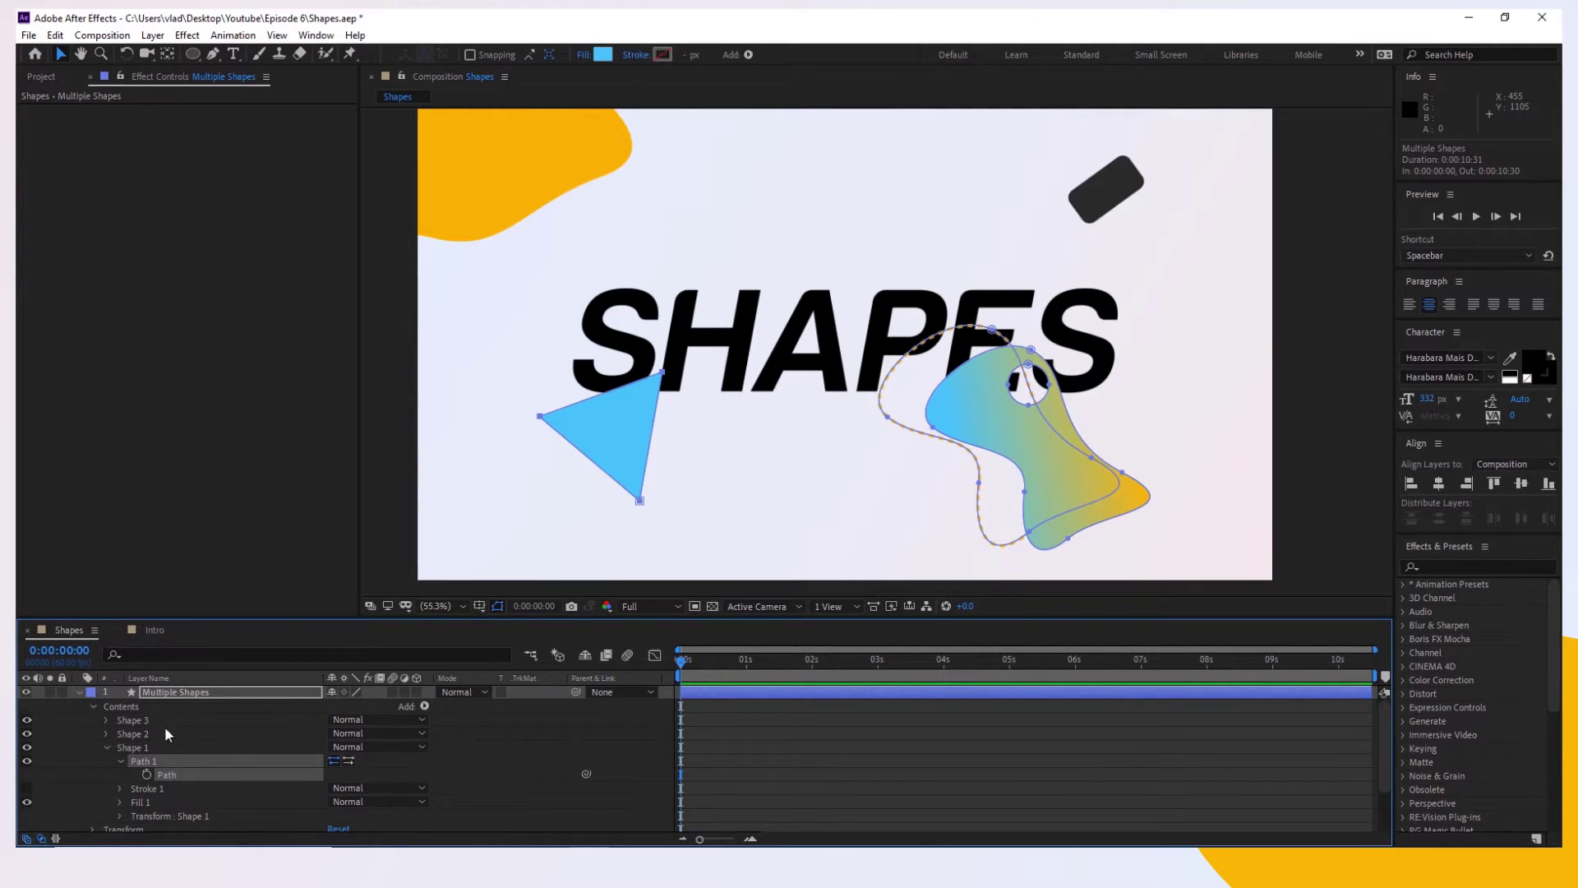
left_click(168, 55)
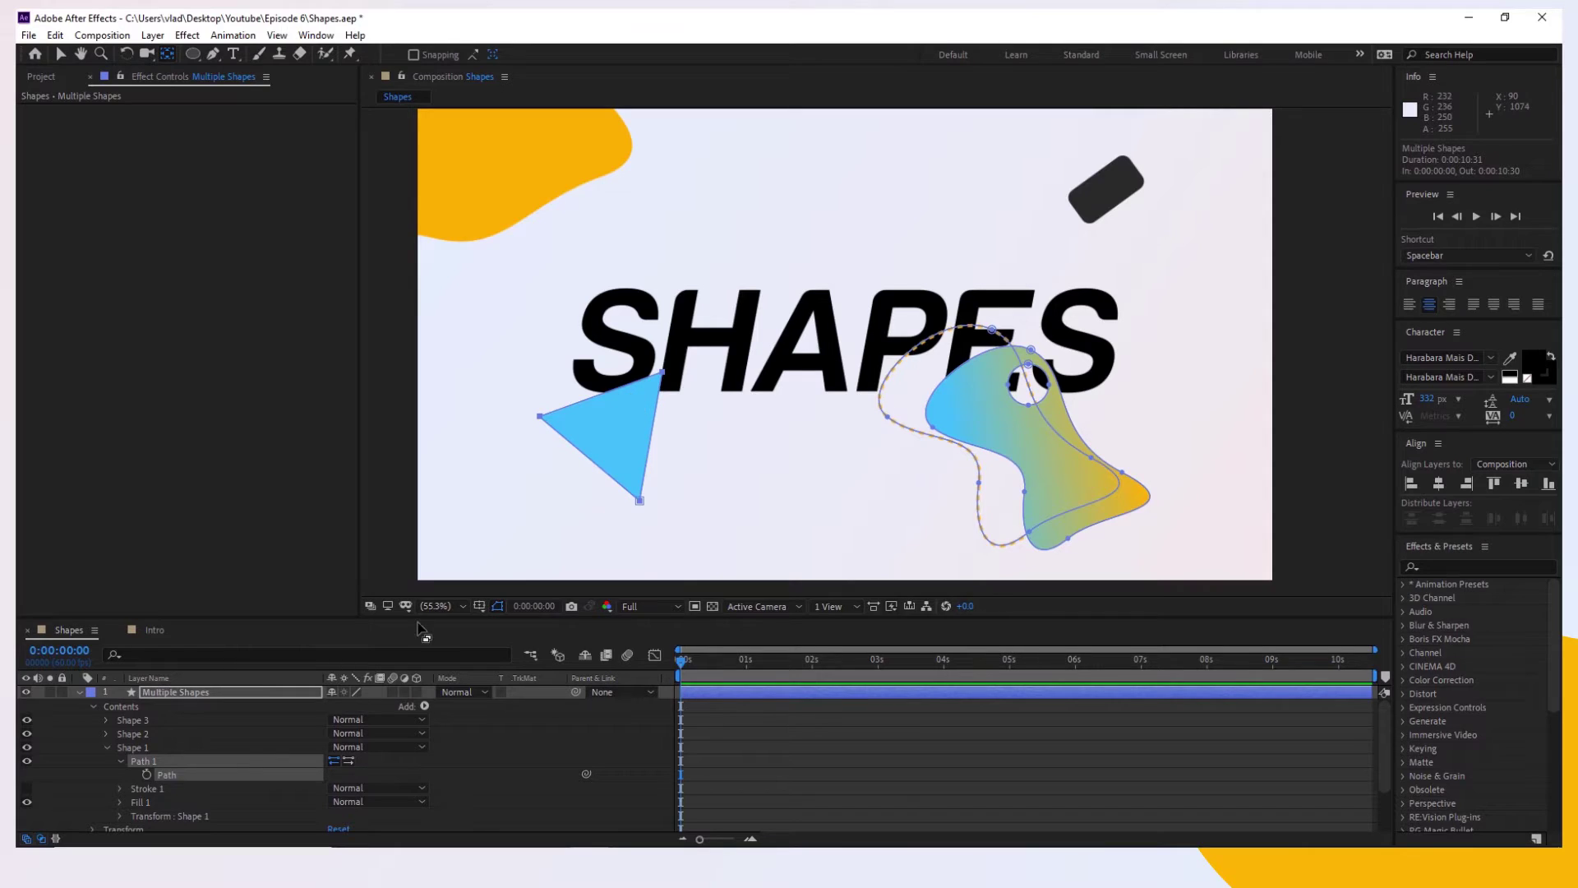
left_click(182, 691)
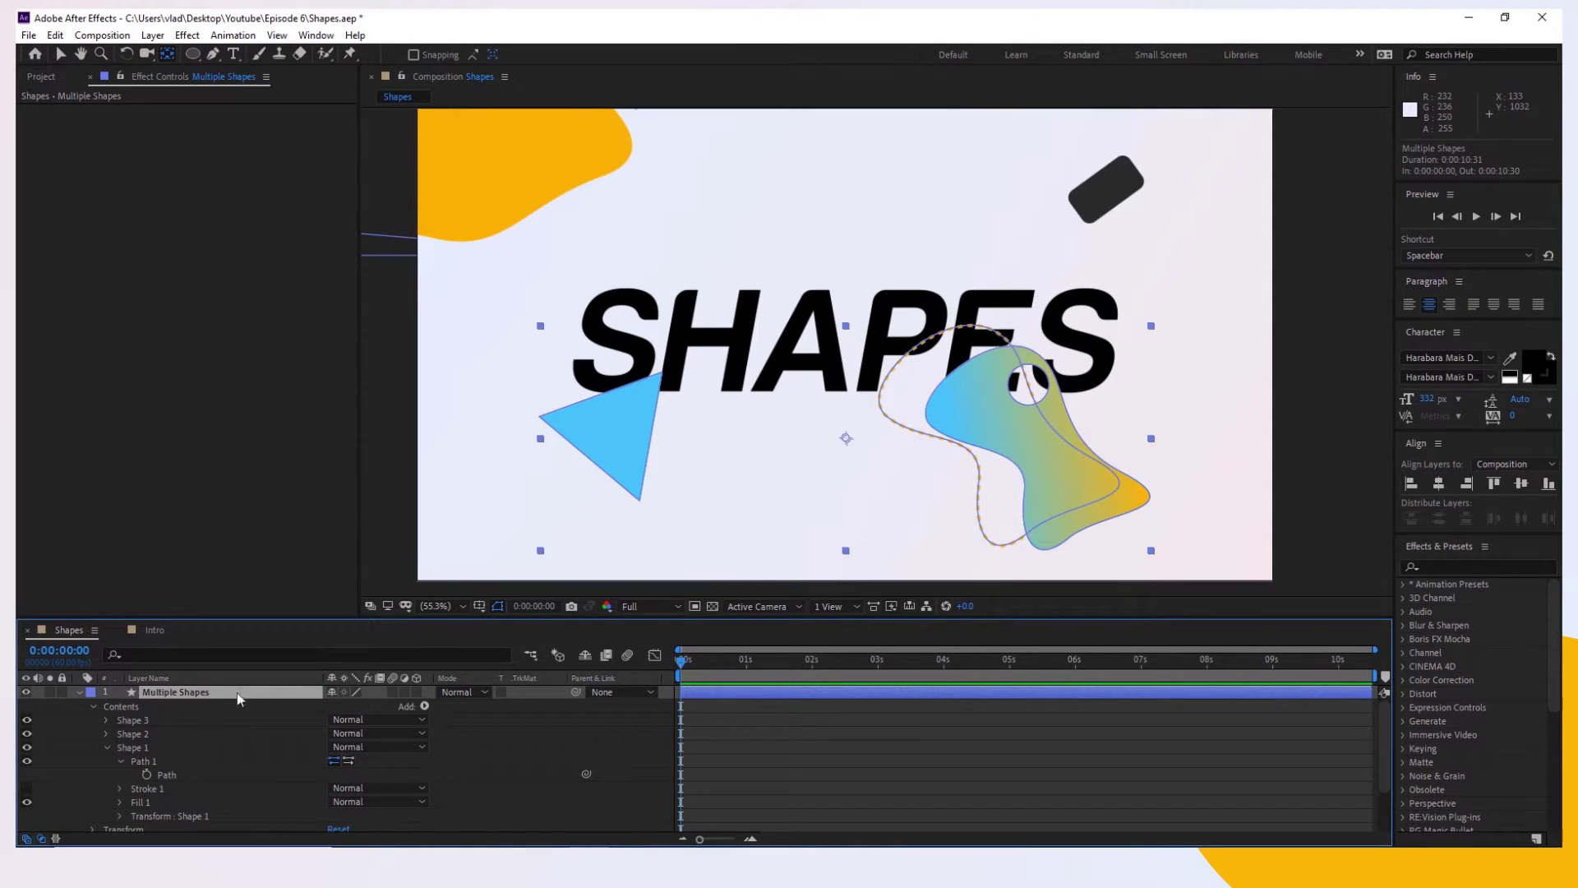
left_click_drag(847, 440, 805, 448)
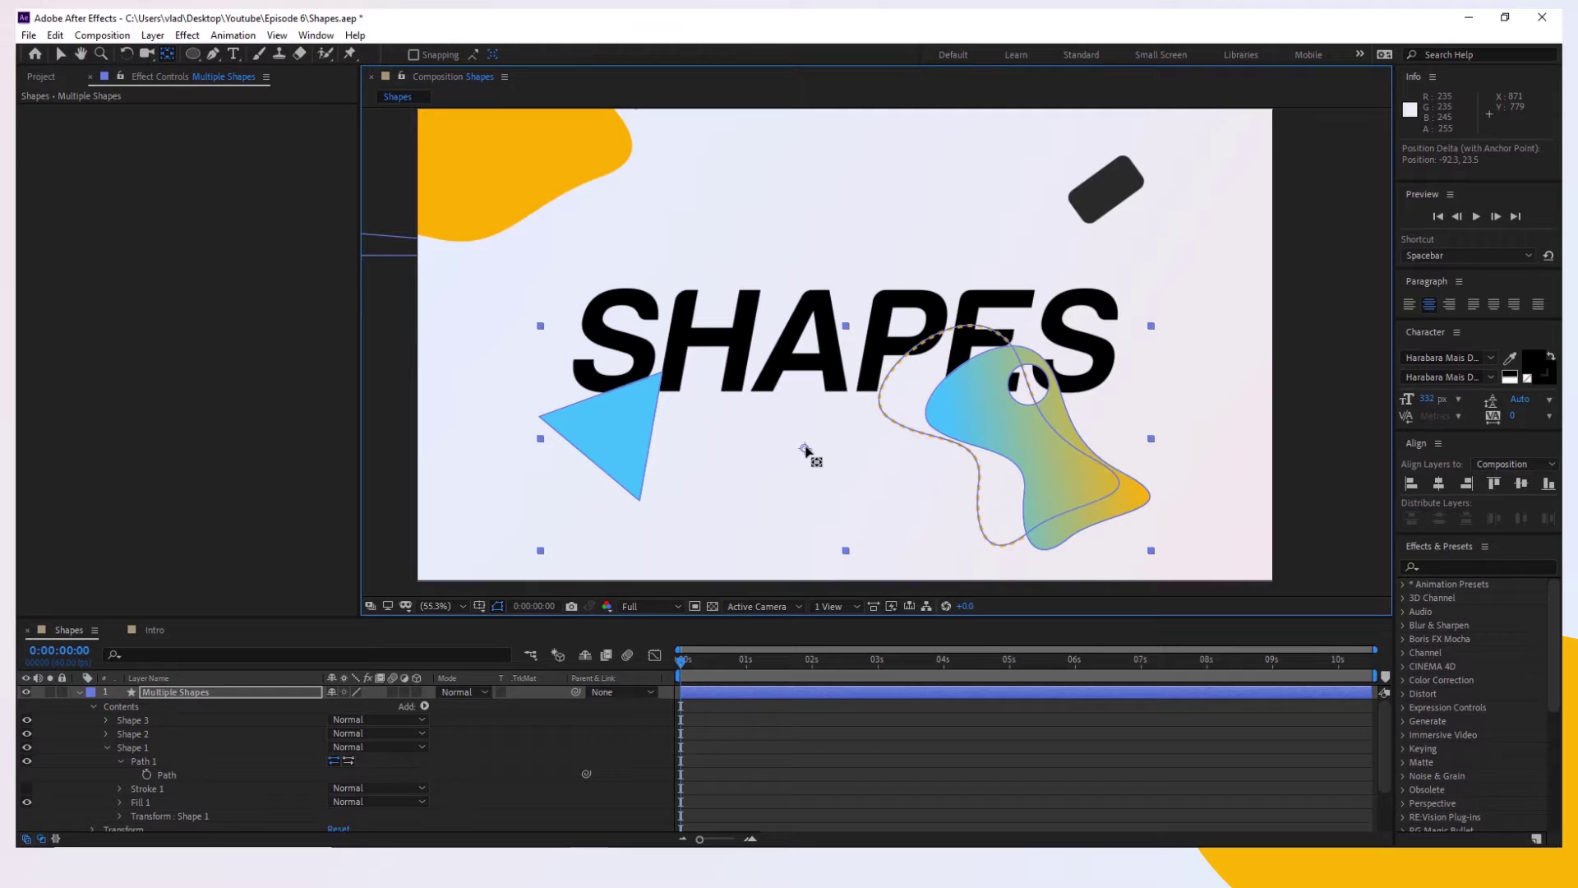
key("ctrl+z")
left_click_drag(848, 438, 602, 453)
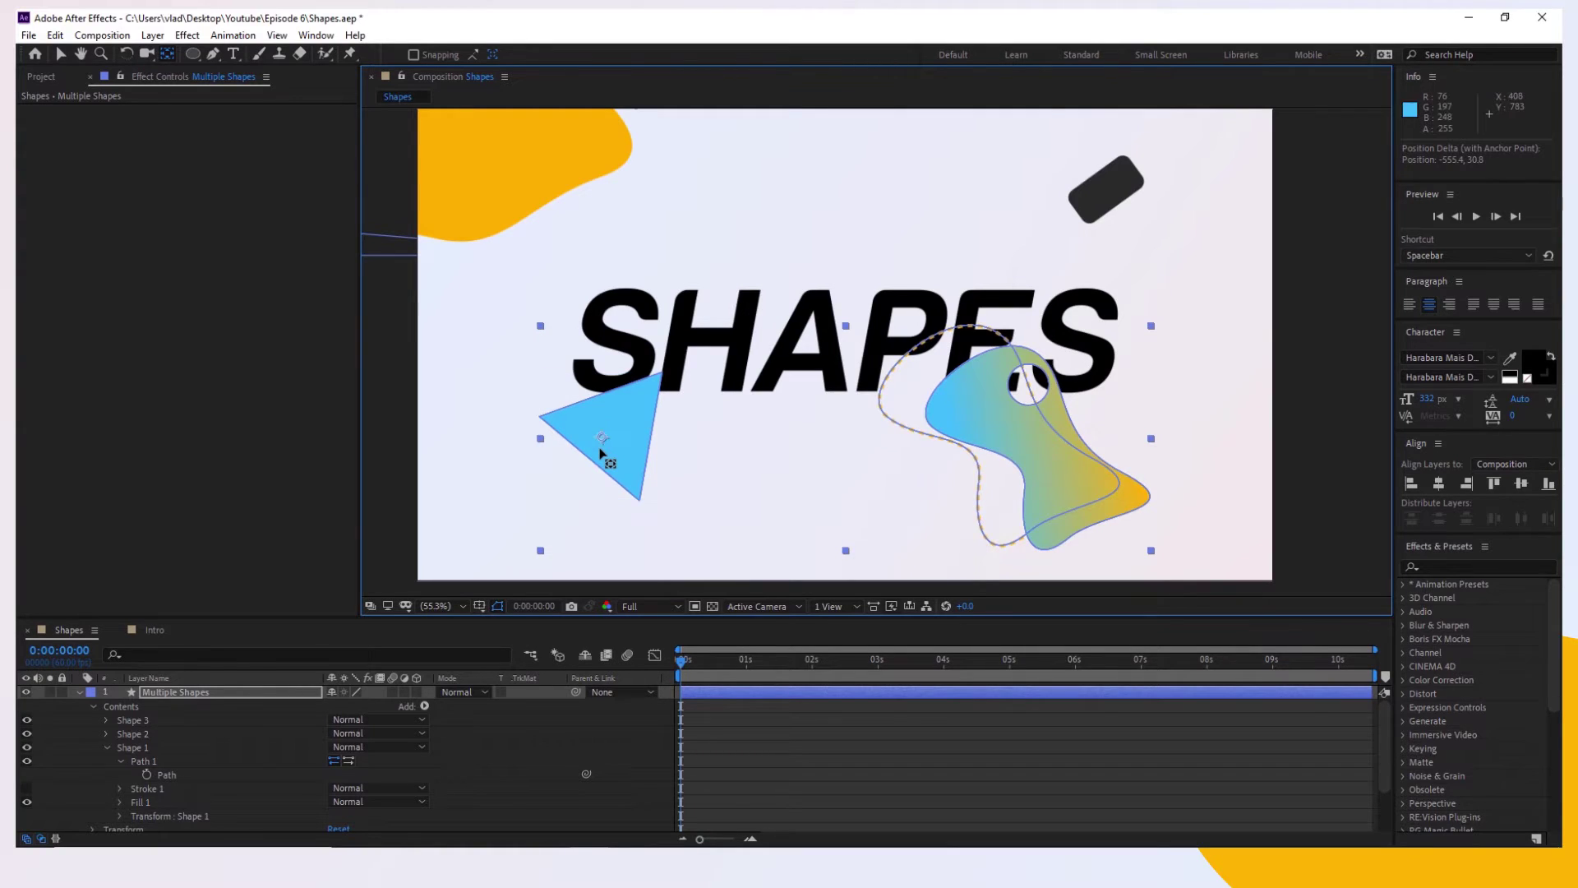
Show the Multiple Shapes layer's Position, copy its X value and apply it to Photoshop's Shape 3 layer as X 412.1173 with Free Transform
left_click(194, 695)
key("p")
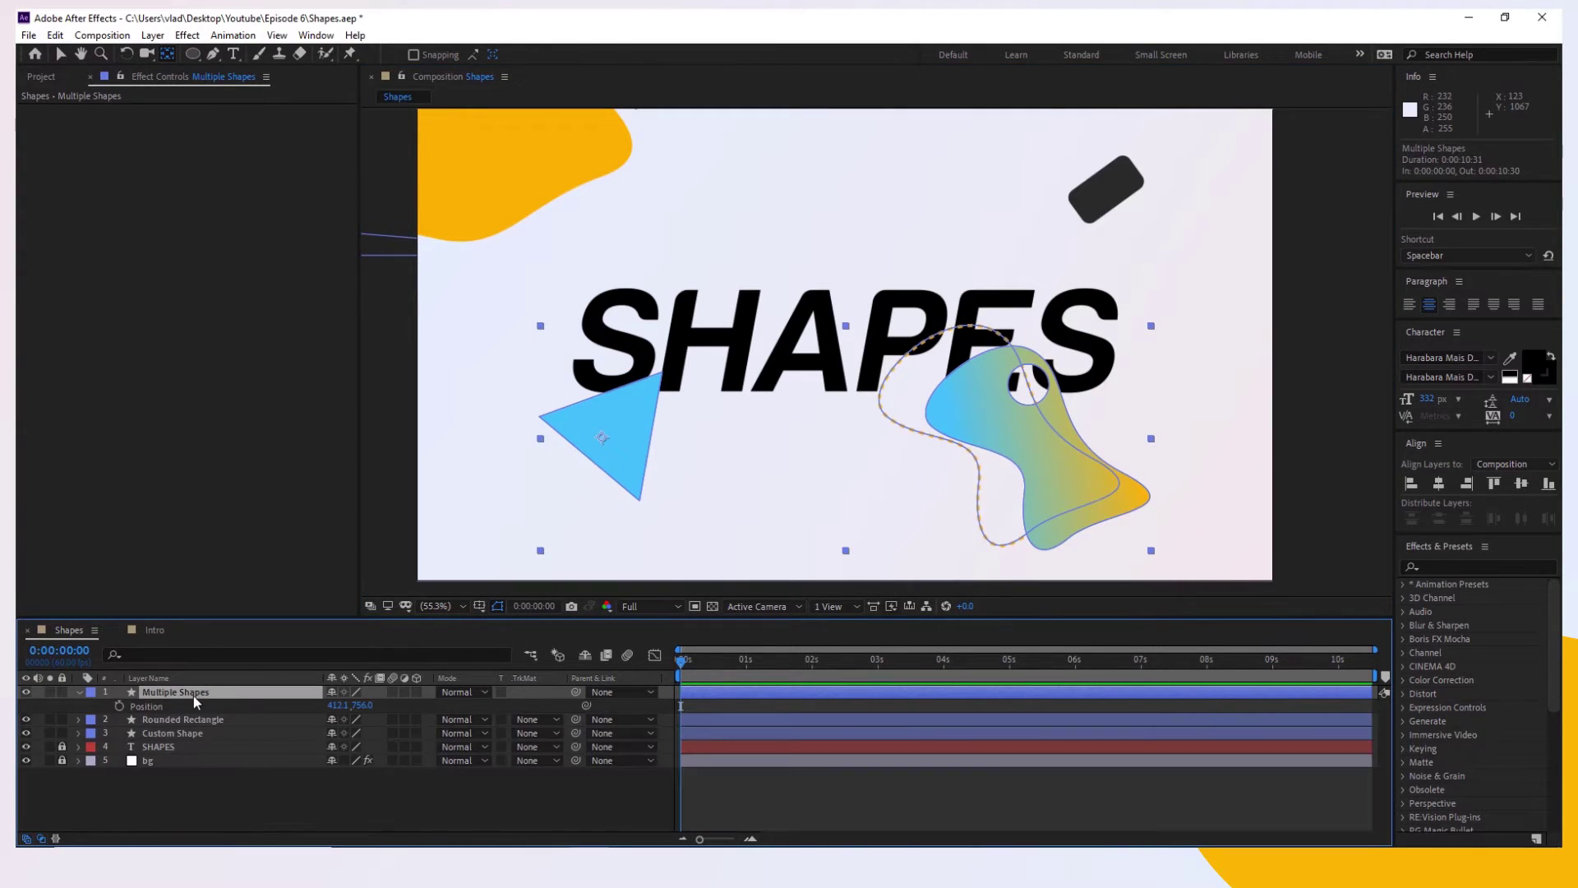
left_click(338, 705)
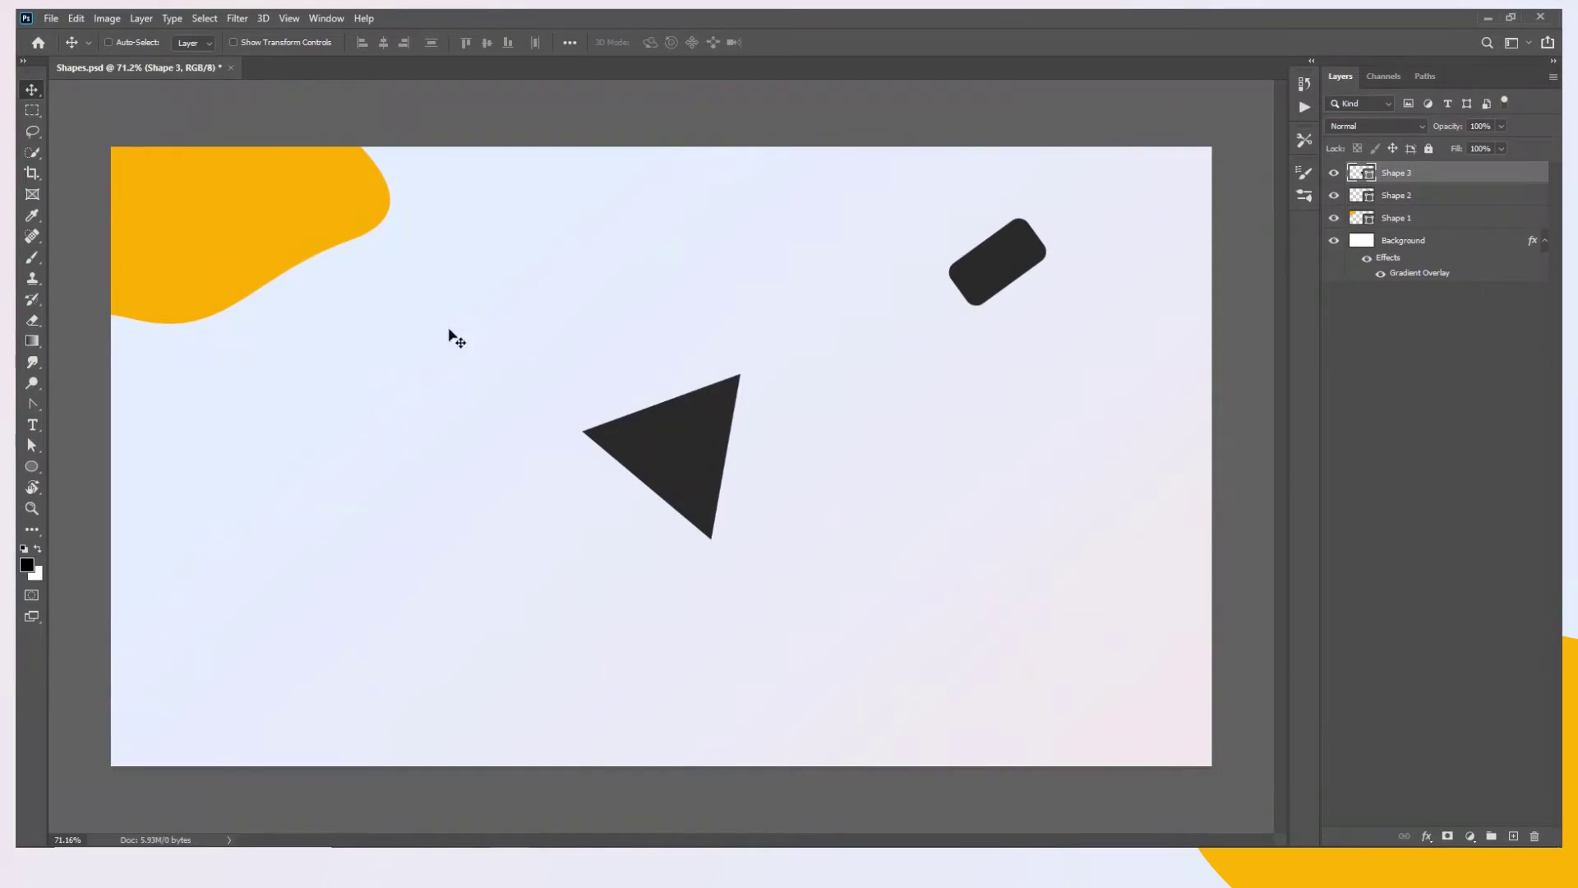
key("ctrl")
key("ctrl+t")
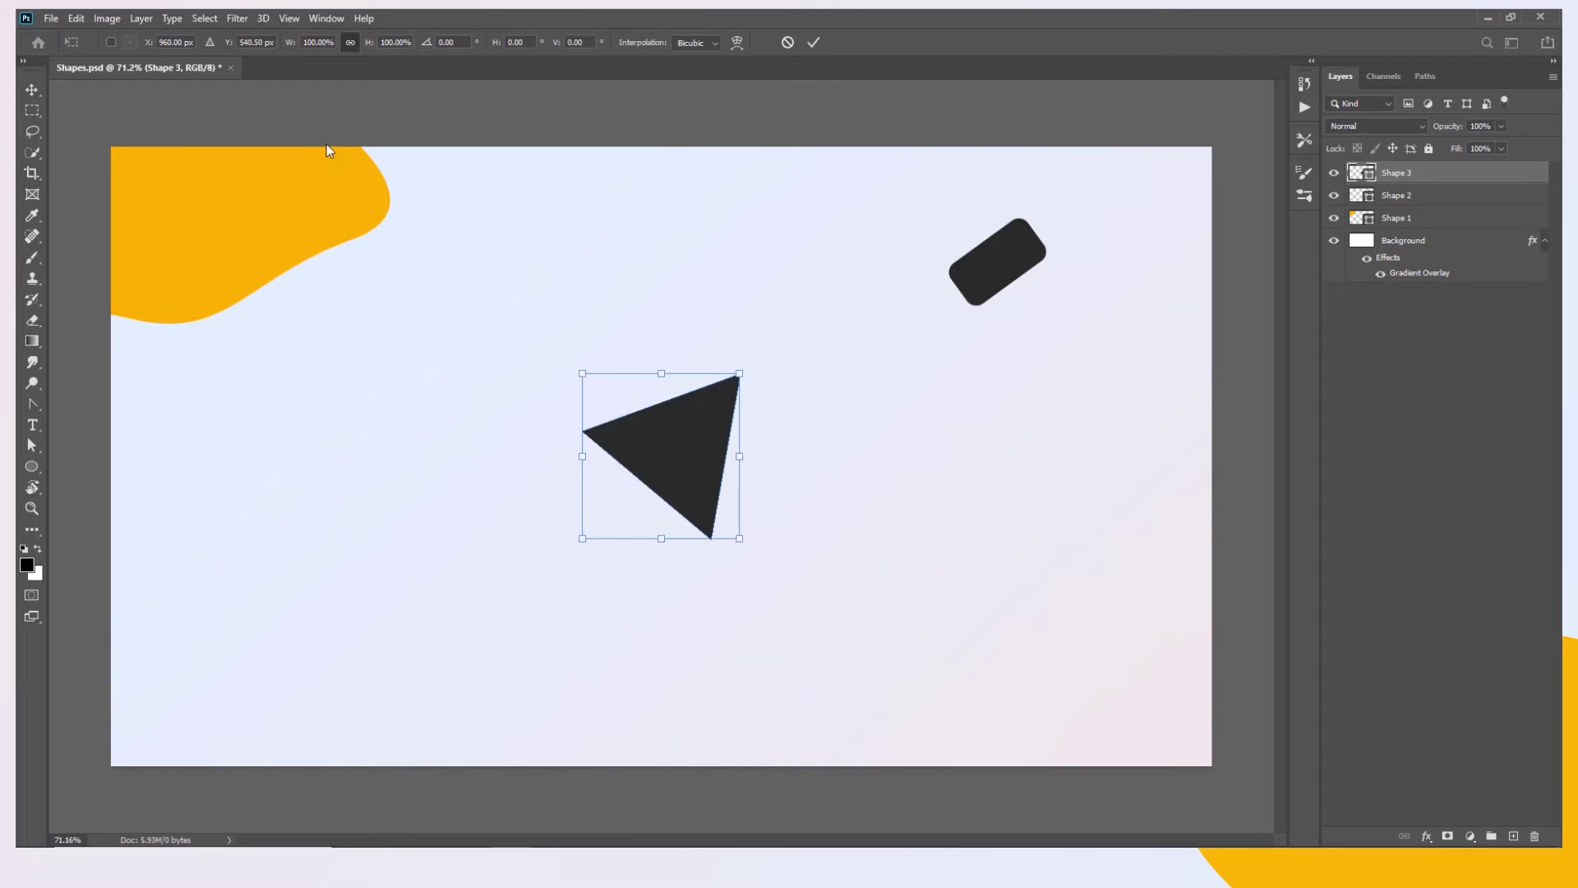
left_click(163, 41)
type("412.1173")
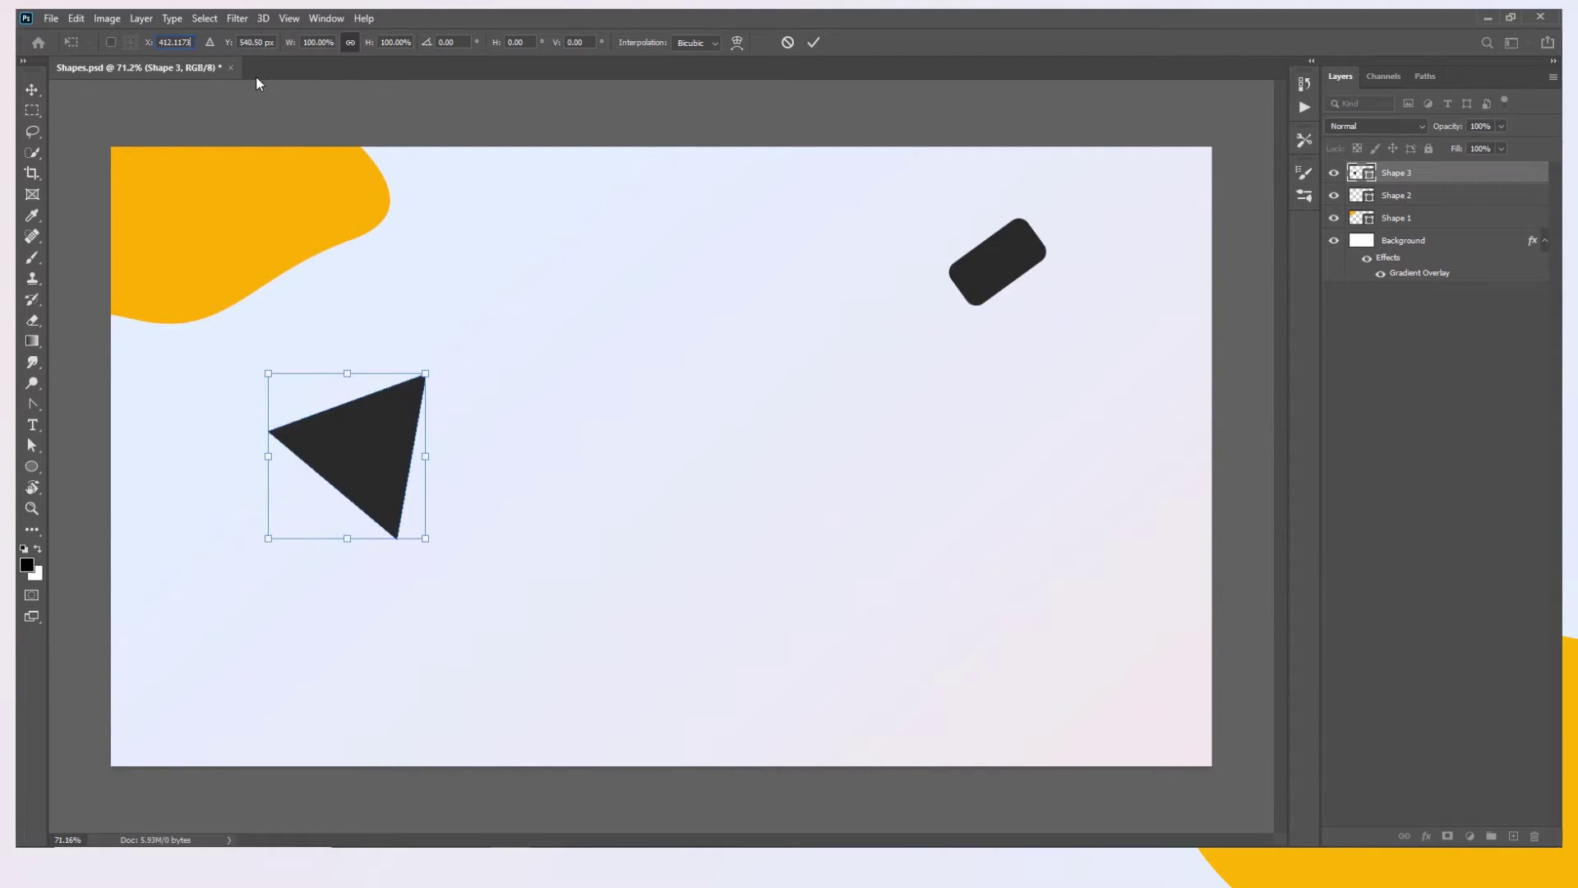
Apply Shape 3's X position in Photoshop, and in After Effects expand the transform properties of Shape 1 in Multiple Shapes
key("Return")
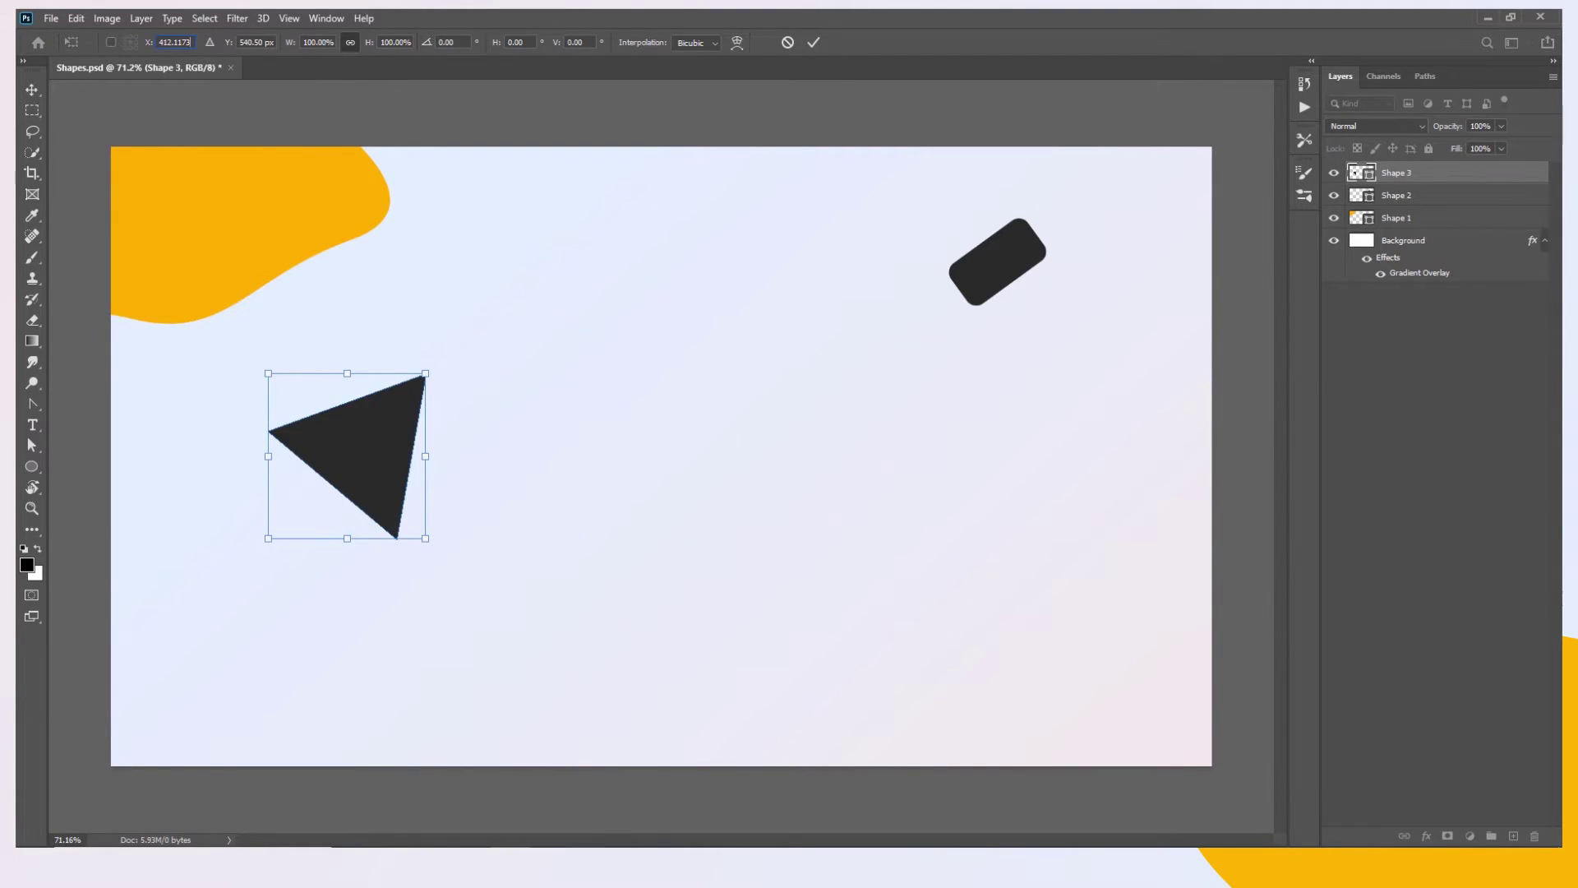
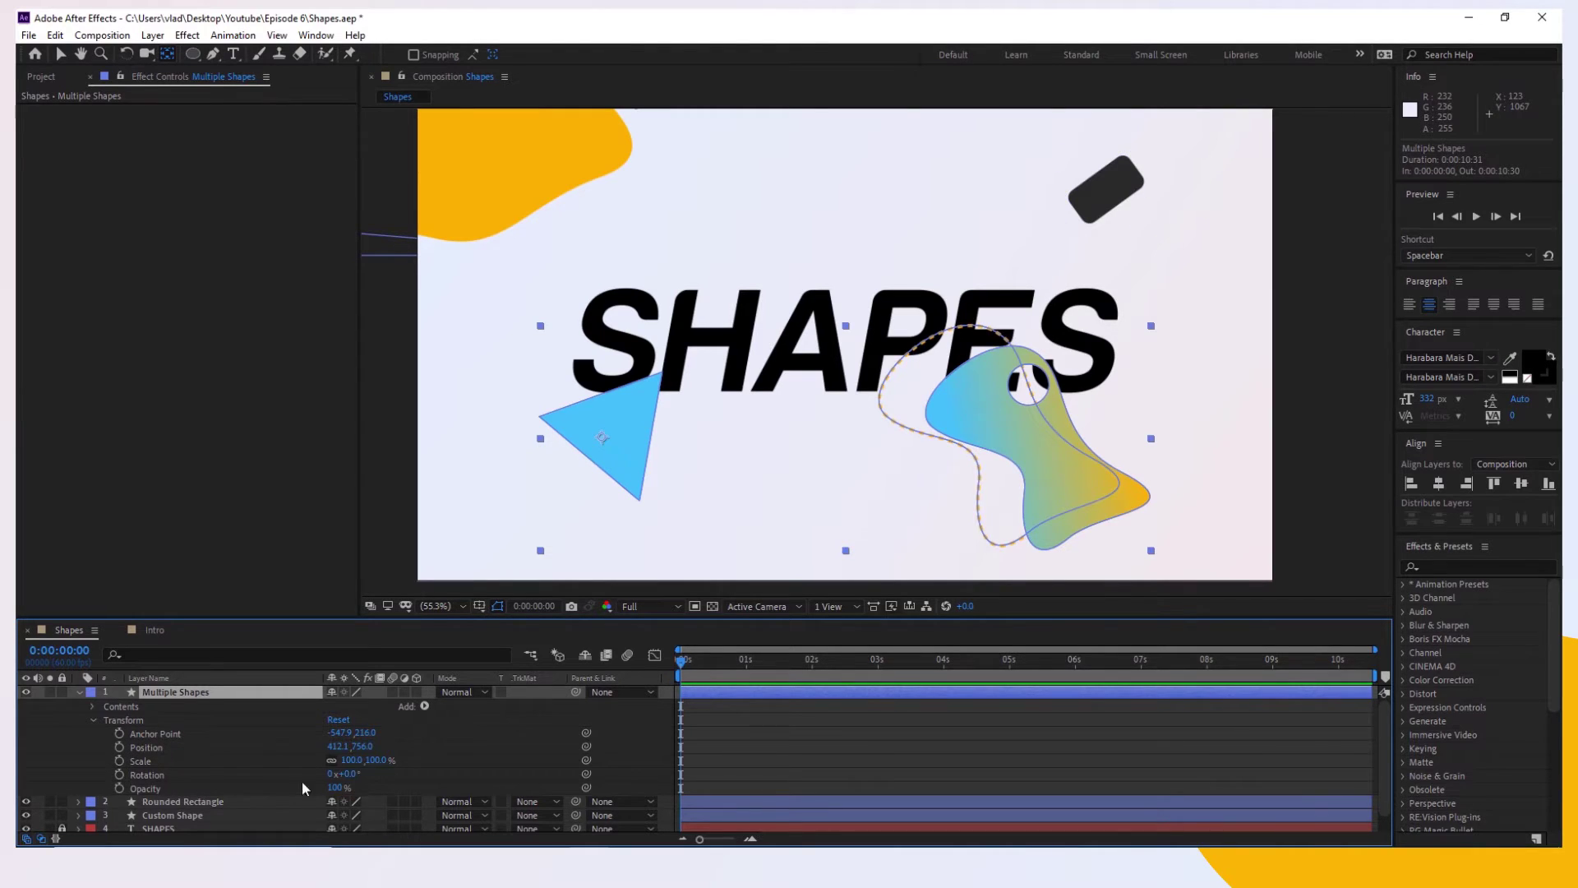
left_click(93, 707)
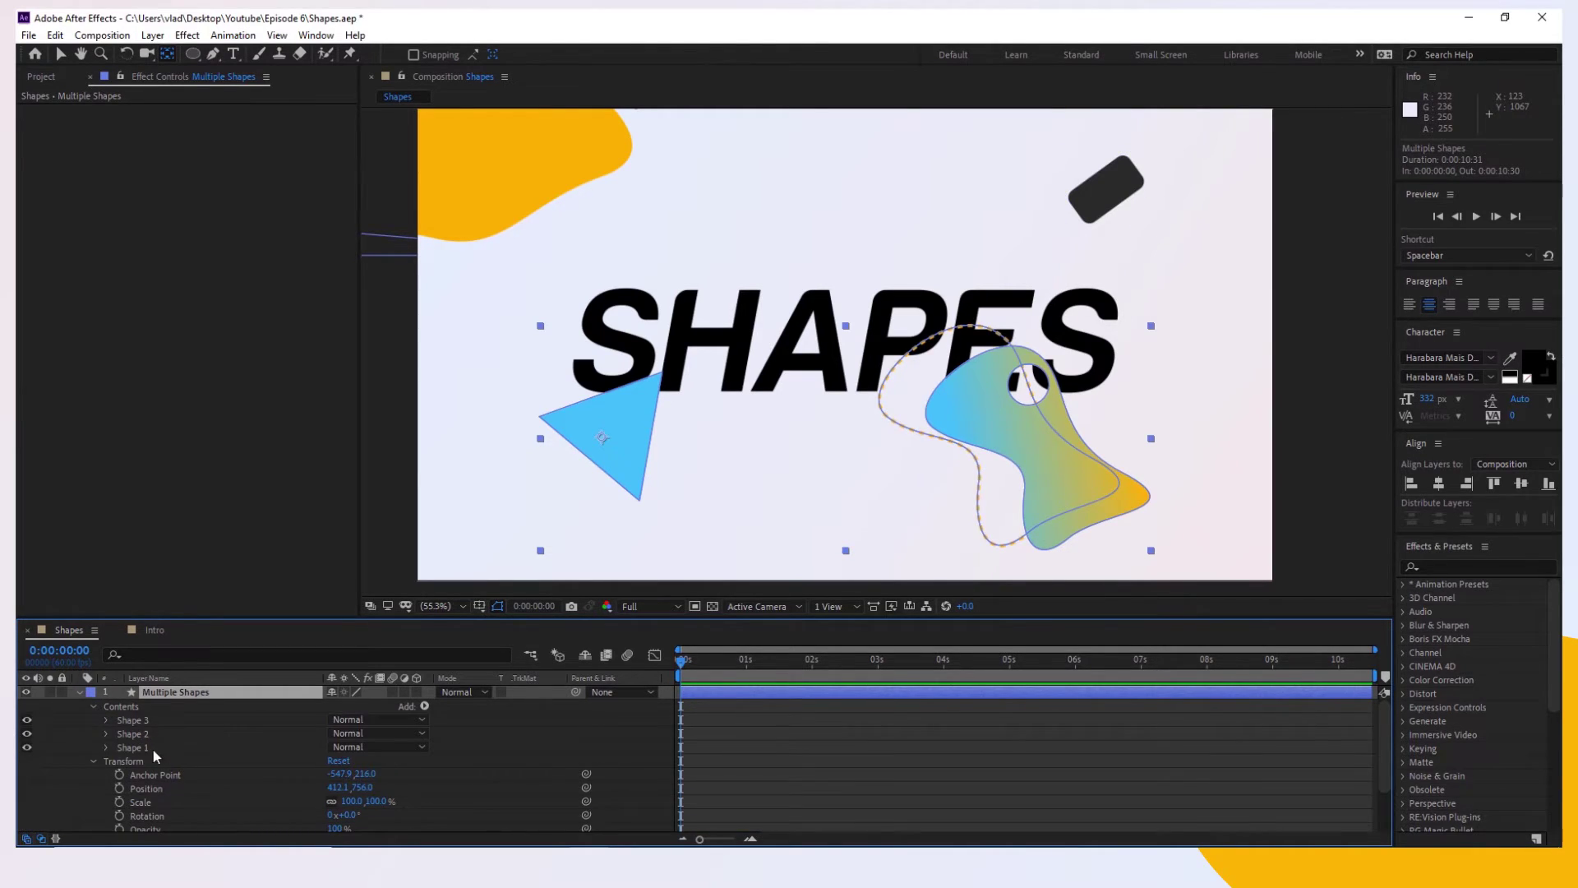
left_click(107, 748)
left_click(121, 802)
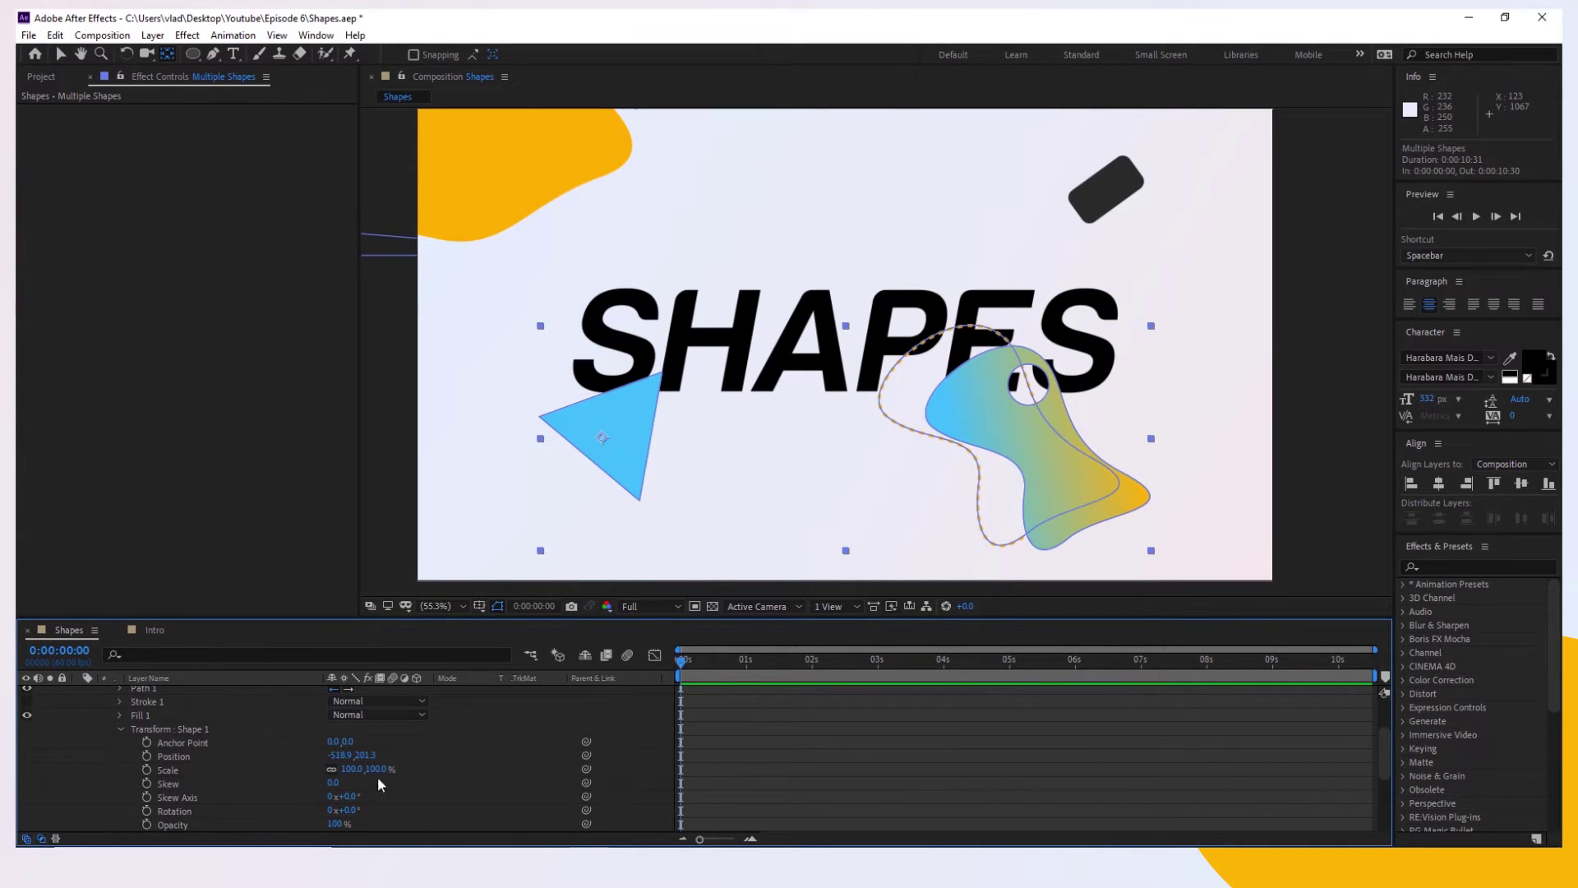
Open the fill colour of Shape 1's Fill 1 and copy its hex code
left_click(234, 716)
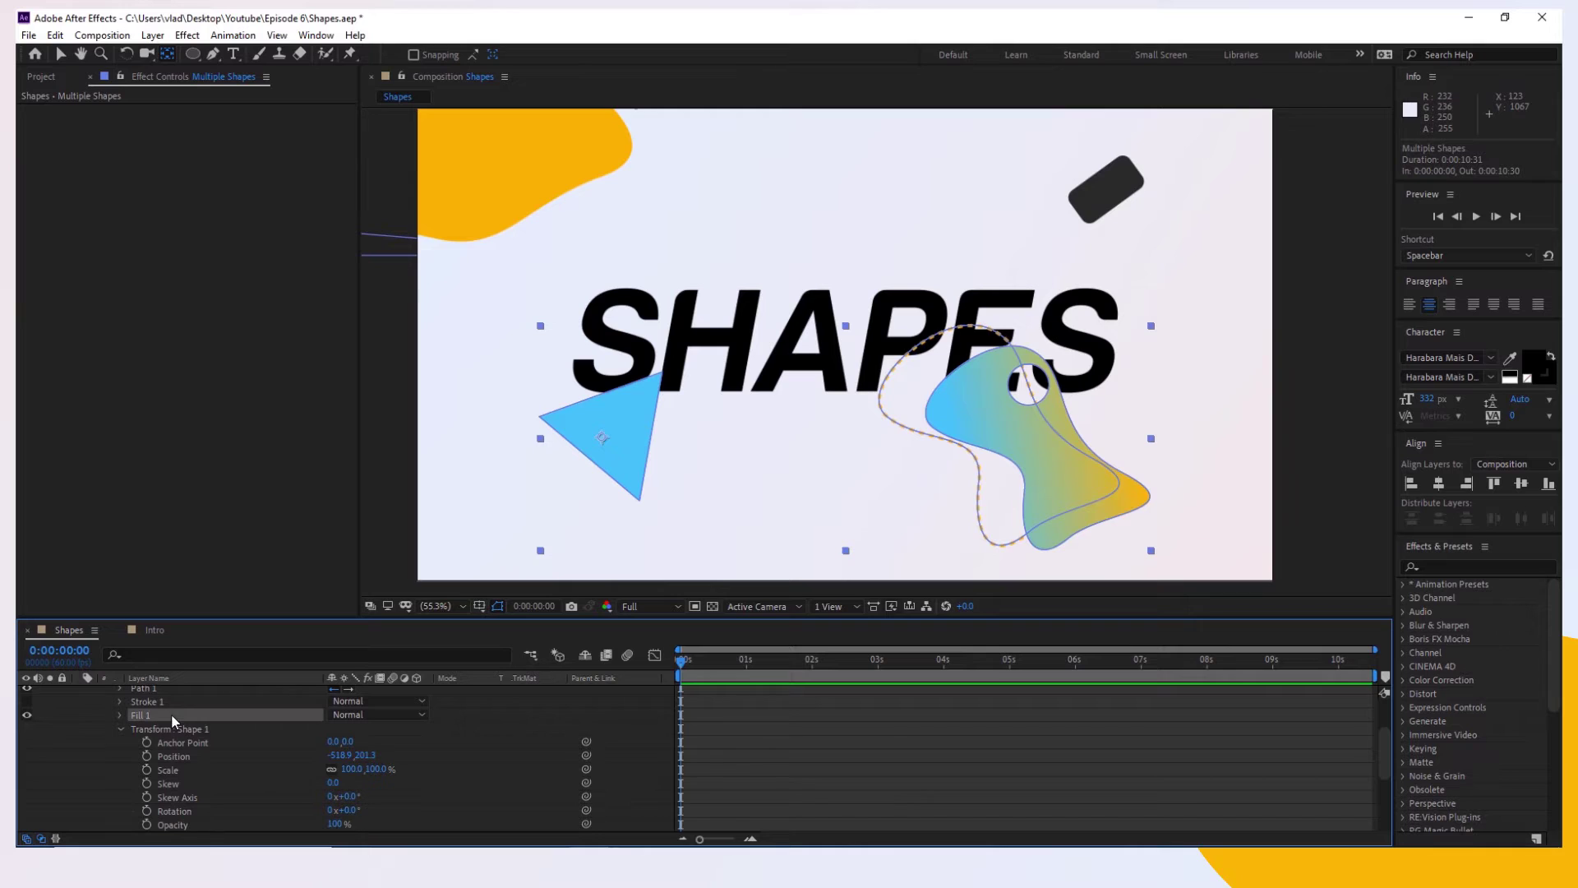
left_click(192, 55)
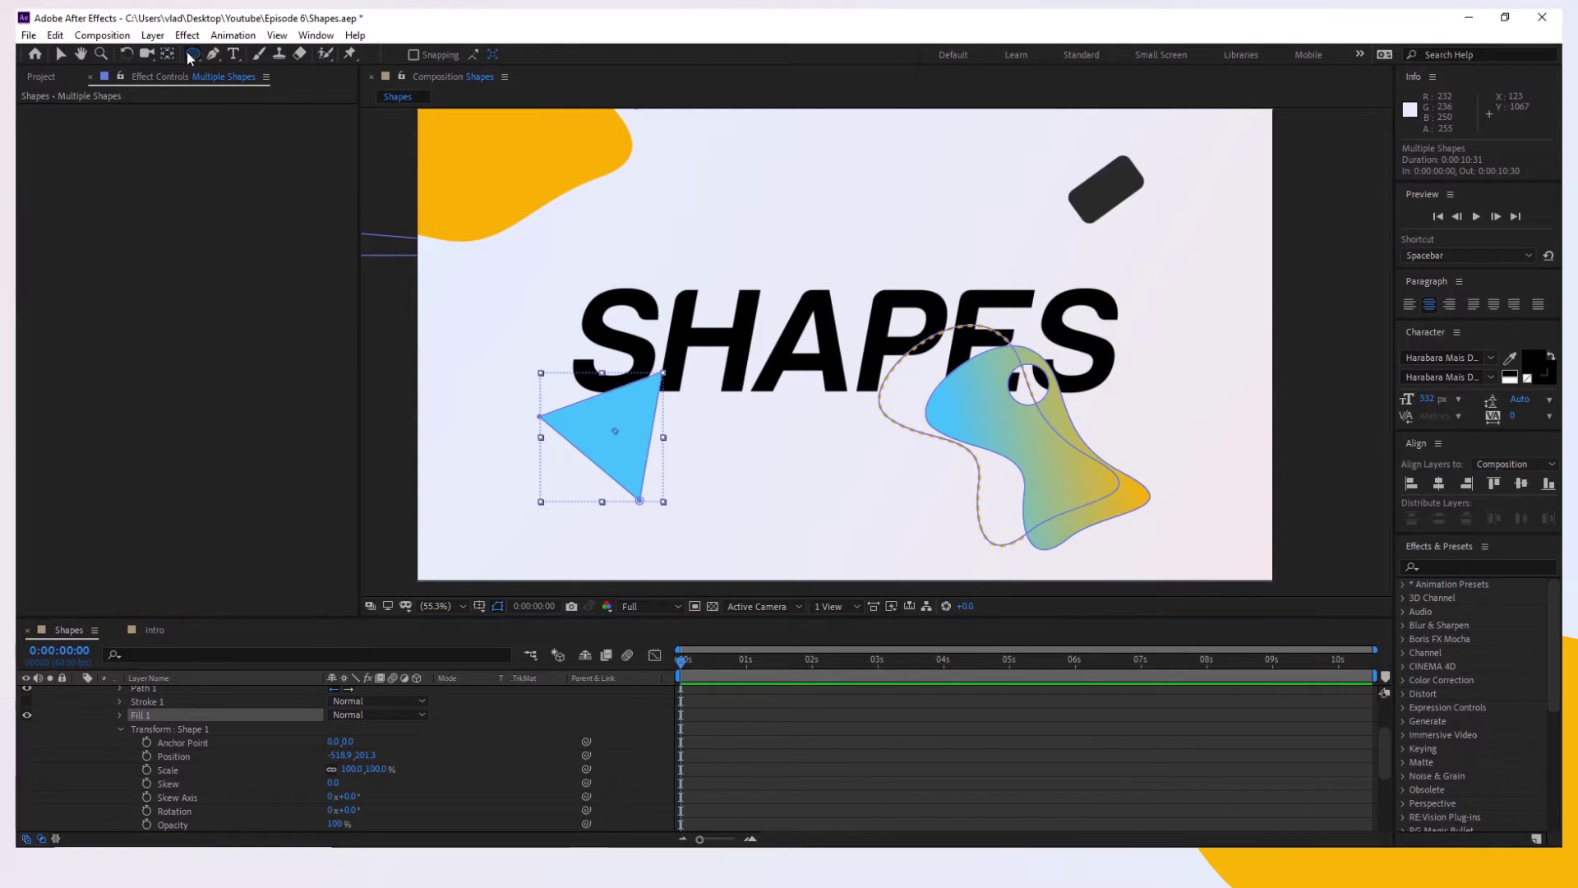
left_click(473, 54)
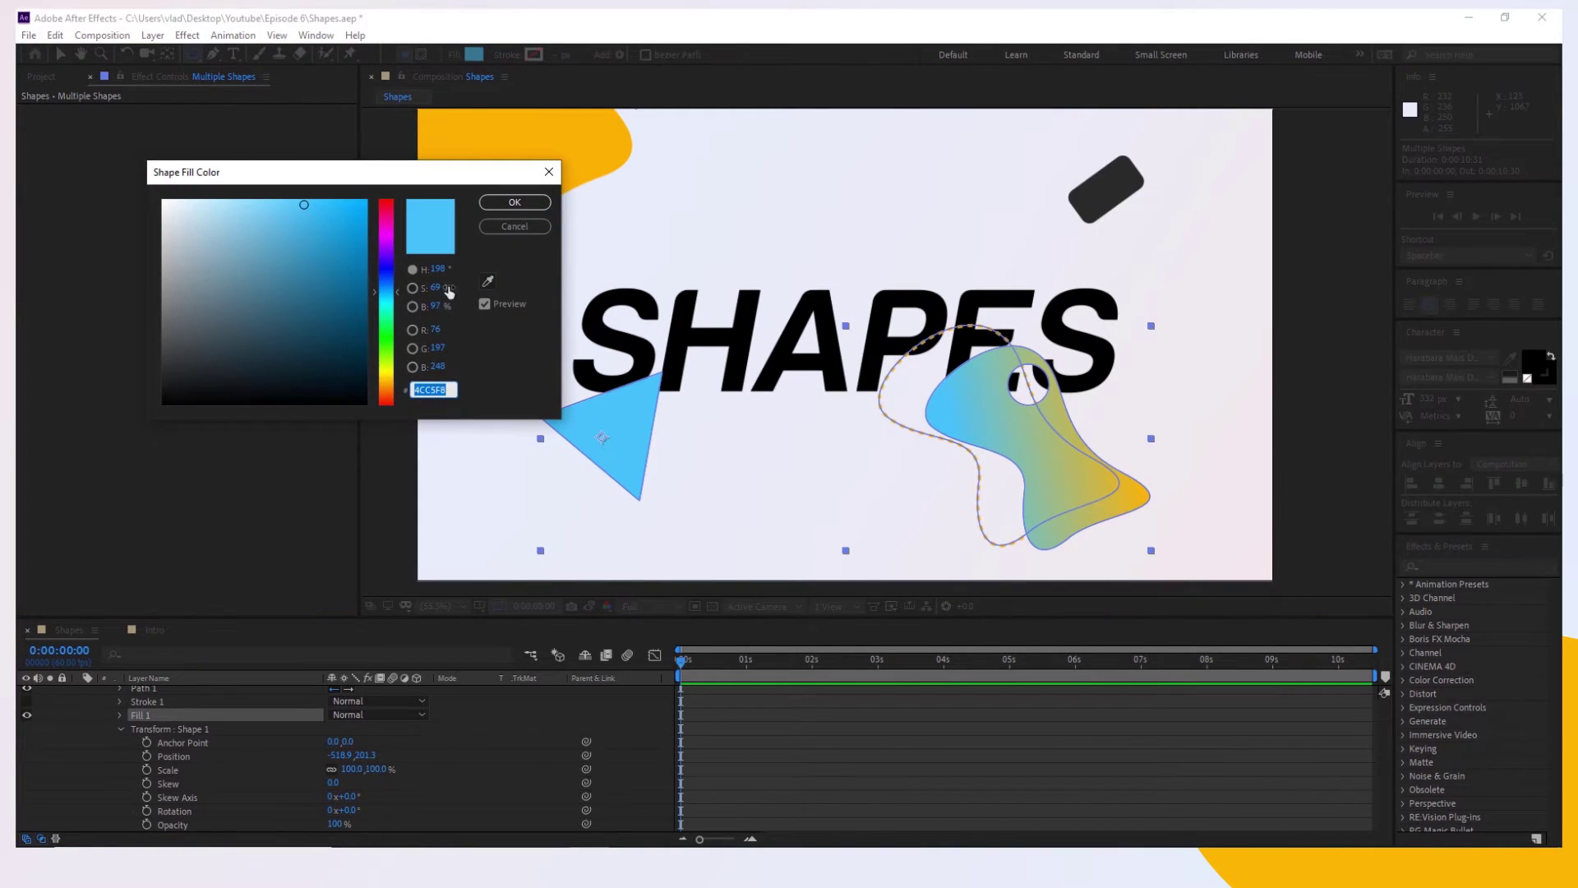
left_click(515, 202)
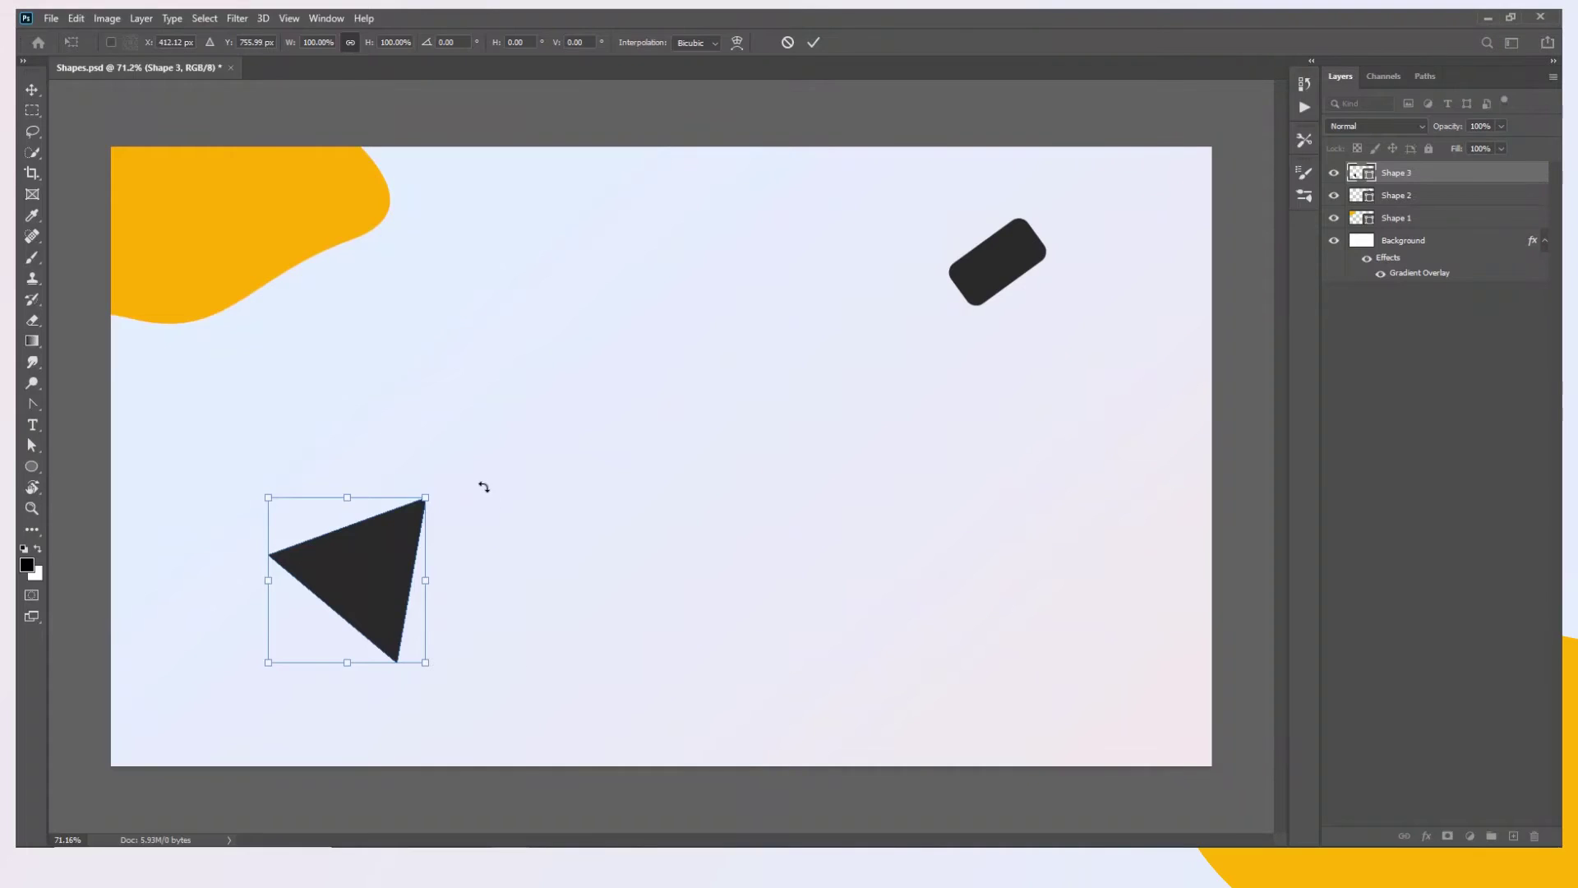
In Photoshop, commit Shape 3's transform and paste the copied hex code as the shape layer's fill colour
left_click(816, 43)
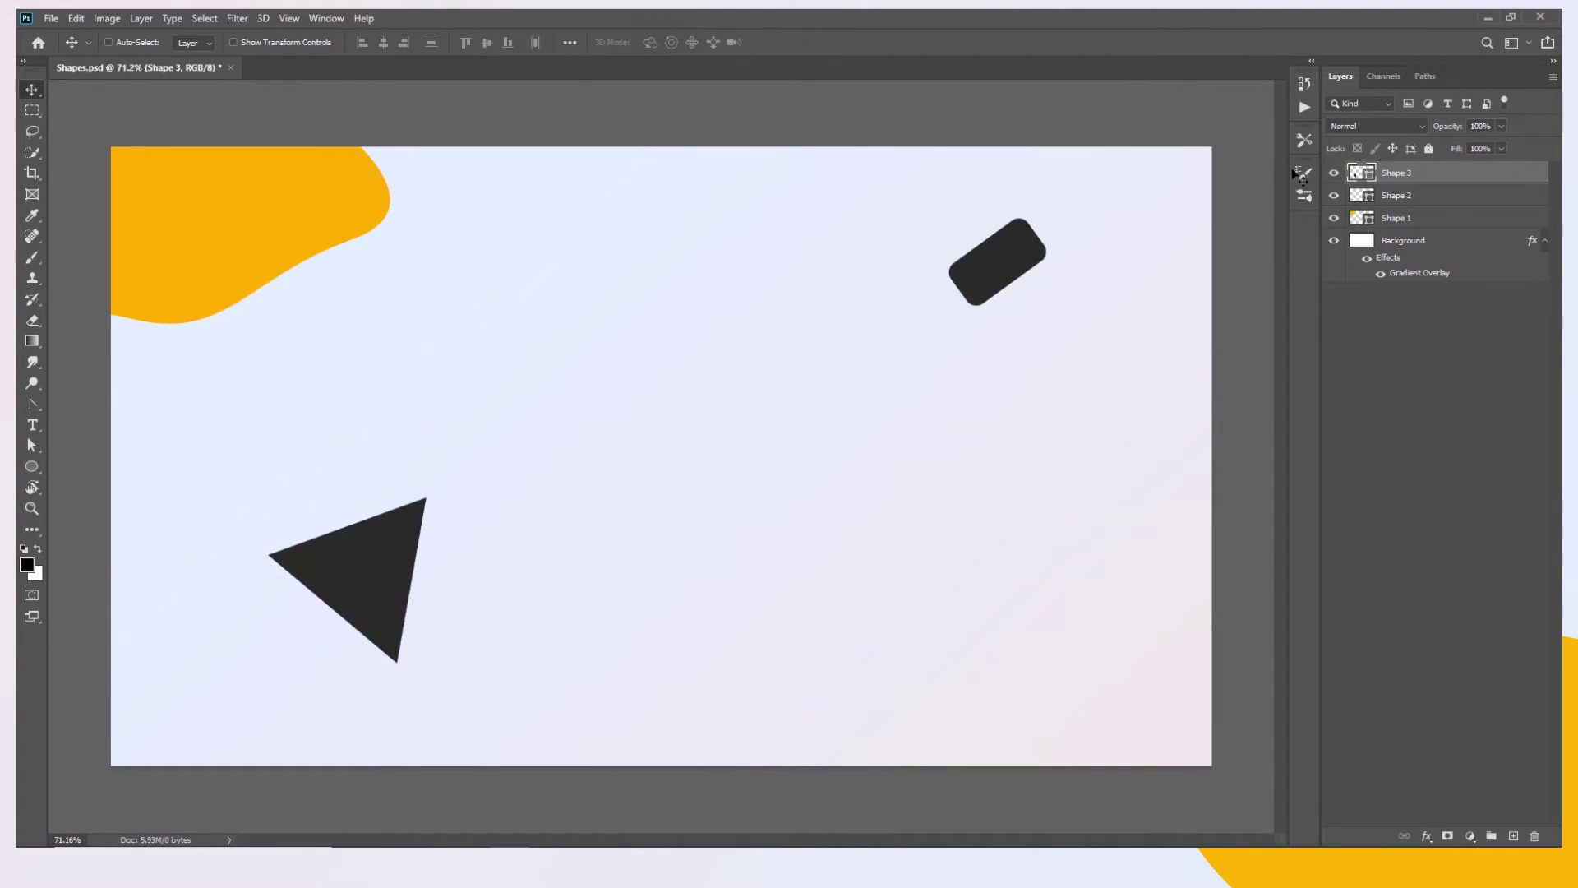
double_click(1361, 173)
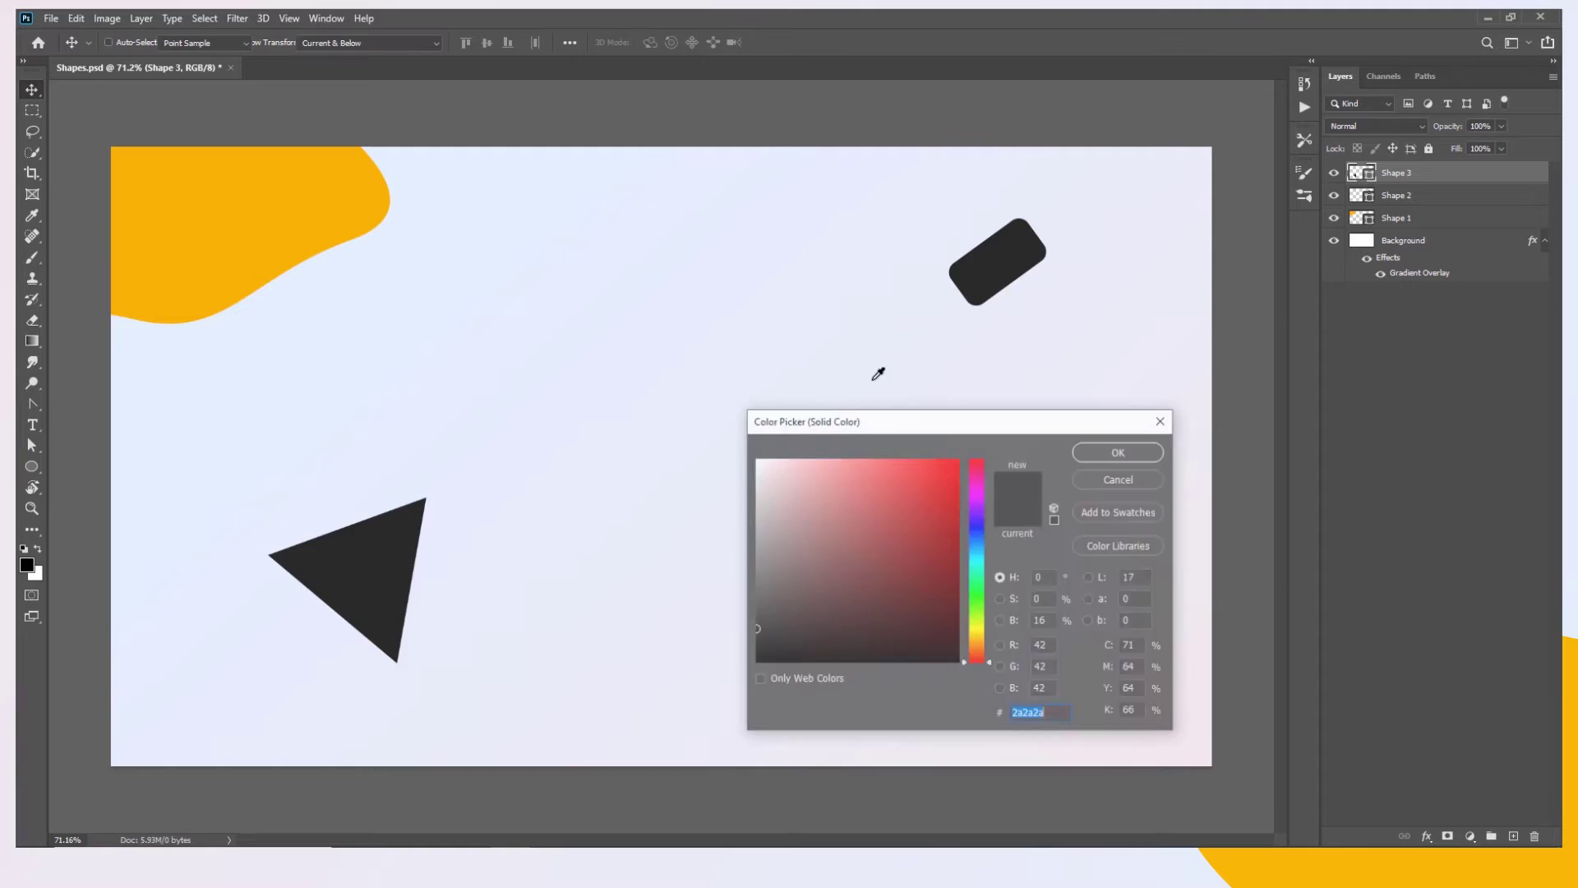
key("ctrl+v")
left_click(1101, 451)
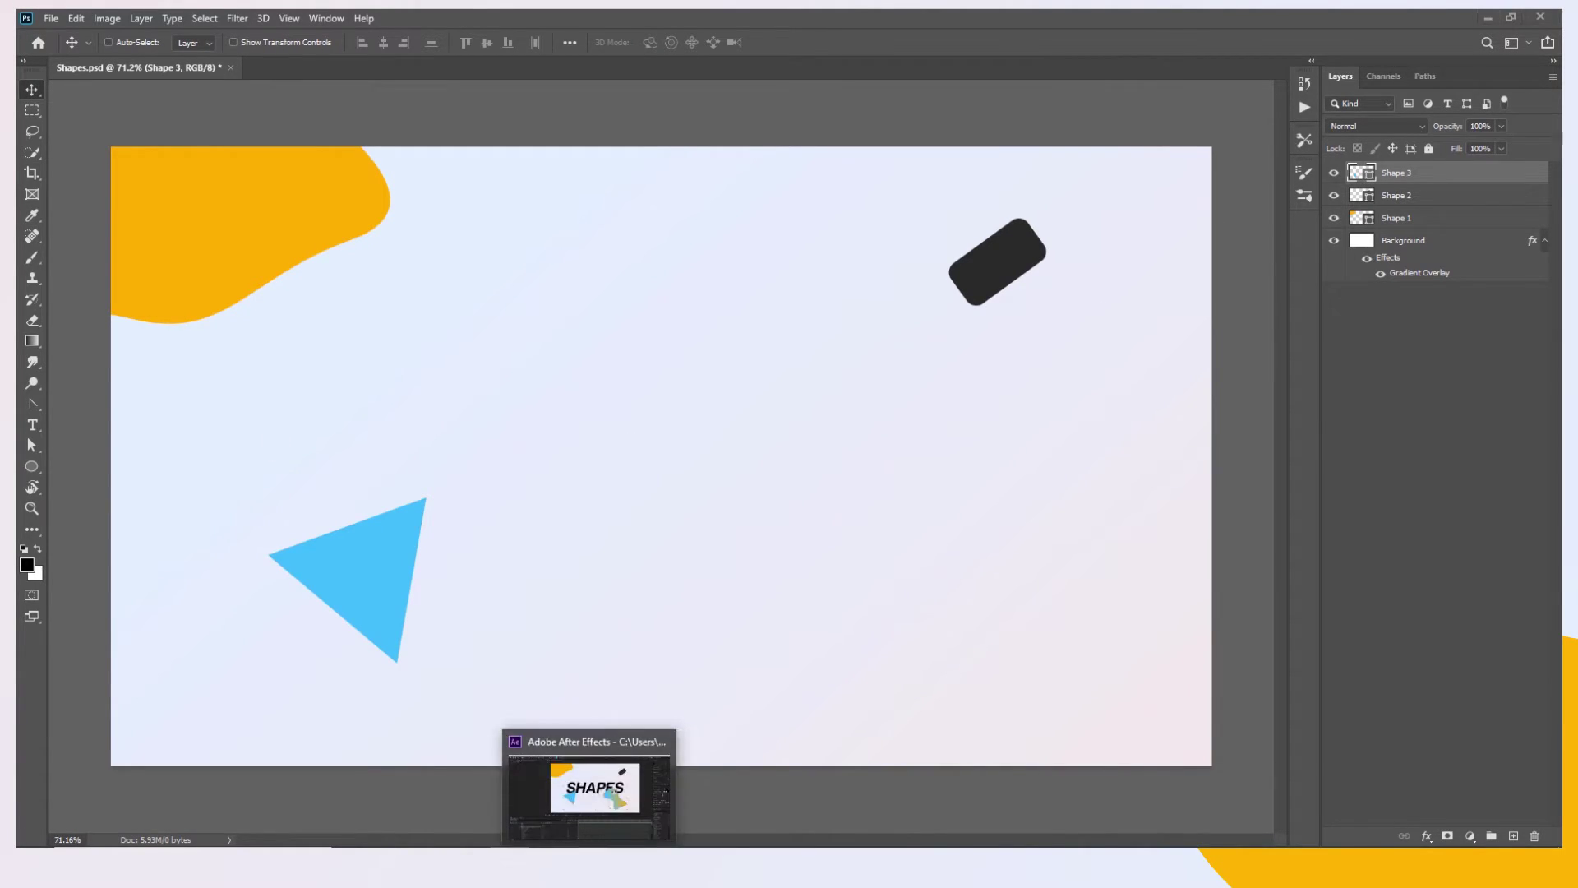
Switch to After Effects, collapse Shape 1 in the Multiple Shapes layer and select Shape 2
left_click(581, 769)
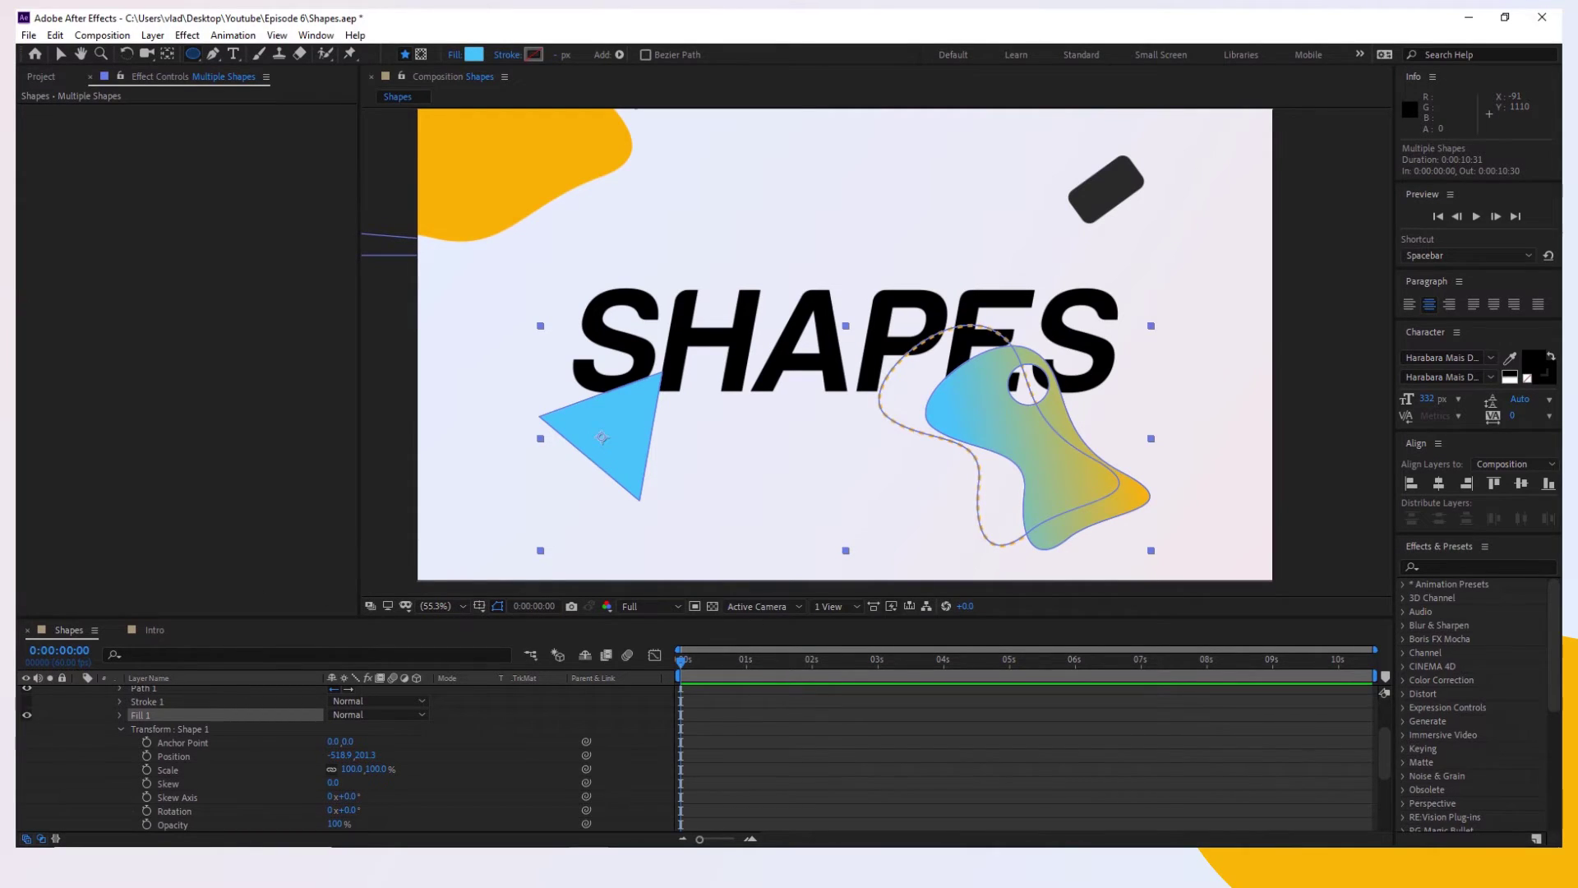
left_click(186, 345)
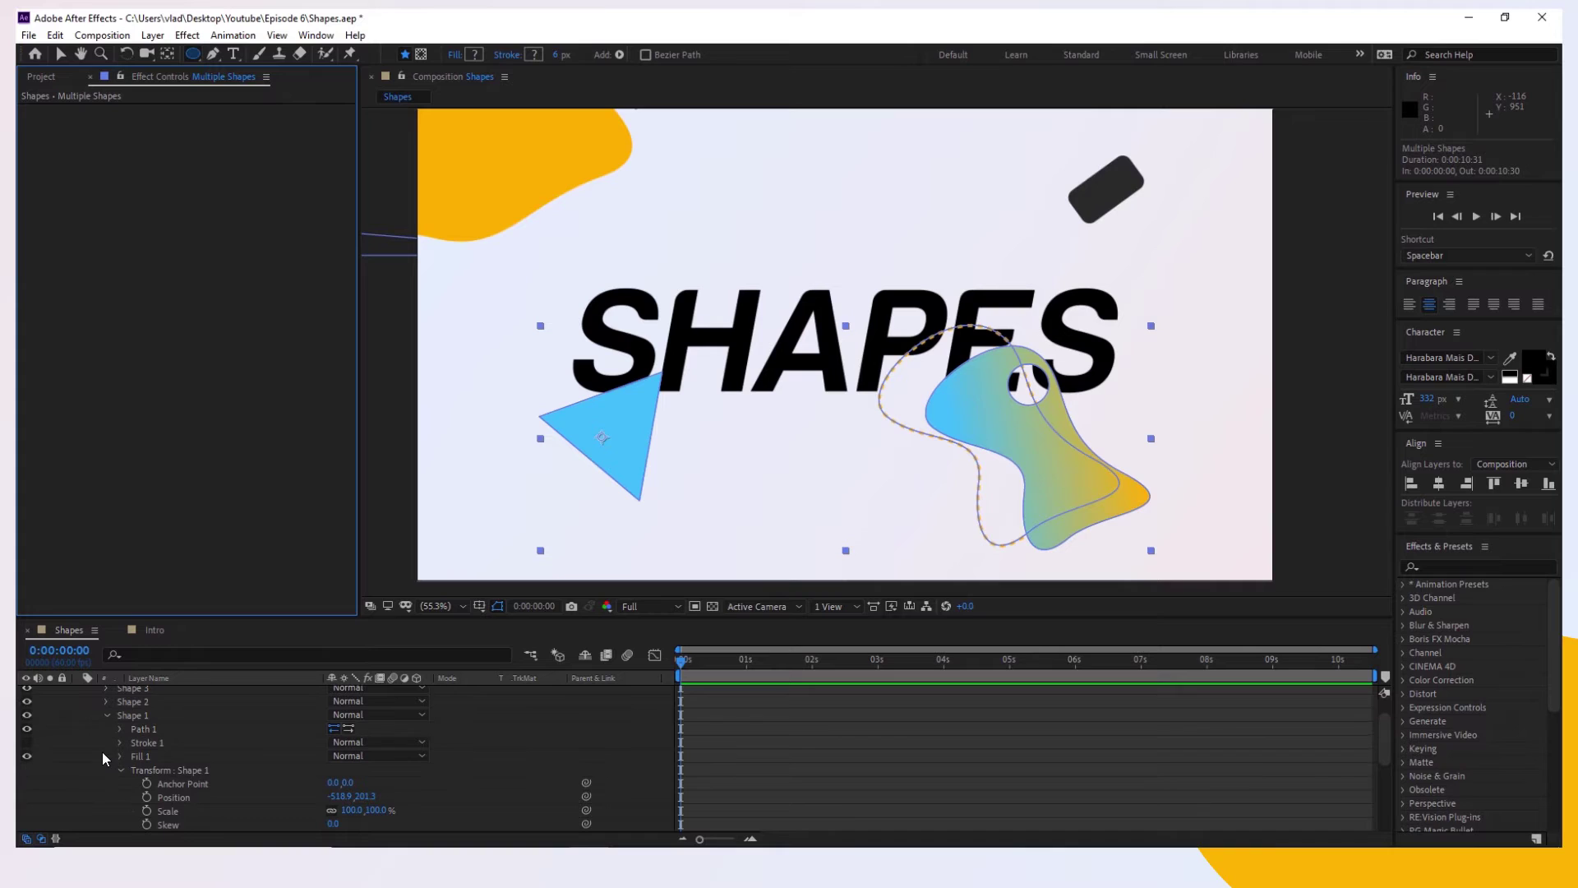
scroll(102, 751, "up", 3)
left_click(106, 747)
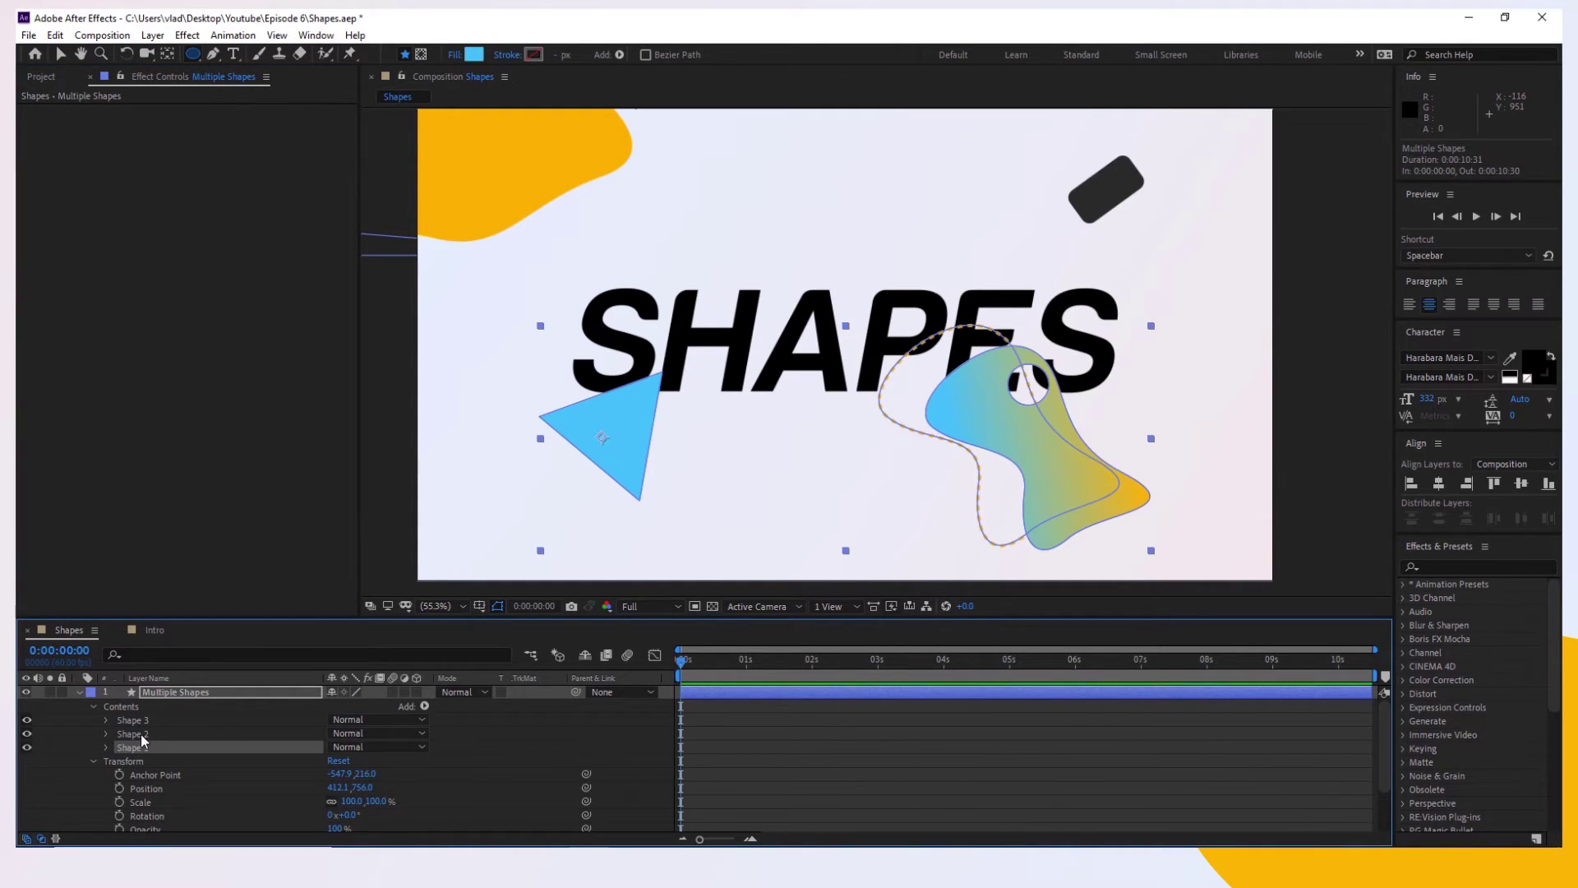
left_click(141, 733)
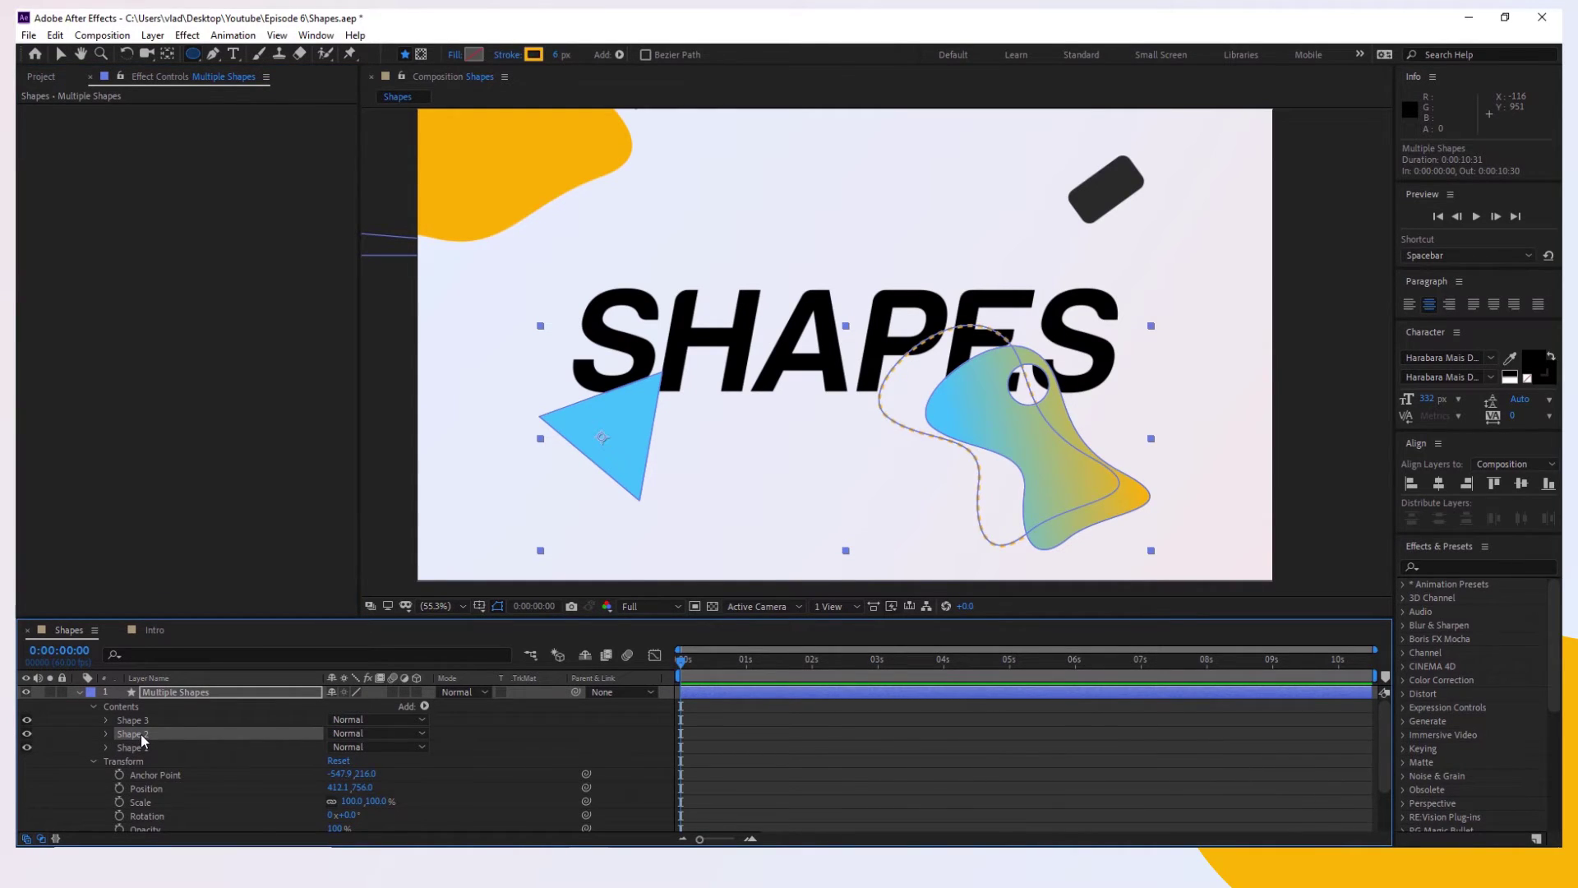
Try reshaping Shape 2's dashed outline and moving the Multiple Shapes layer, and undo the changes
left_click(60, 54)
left_click(871, 462)
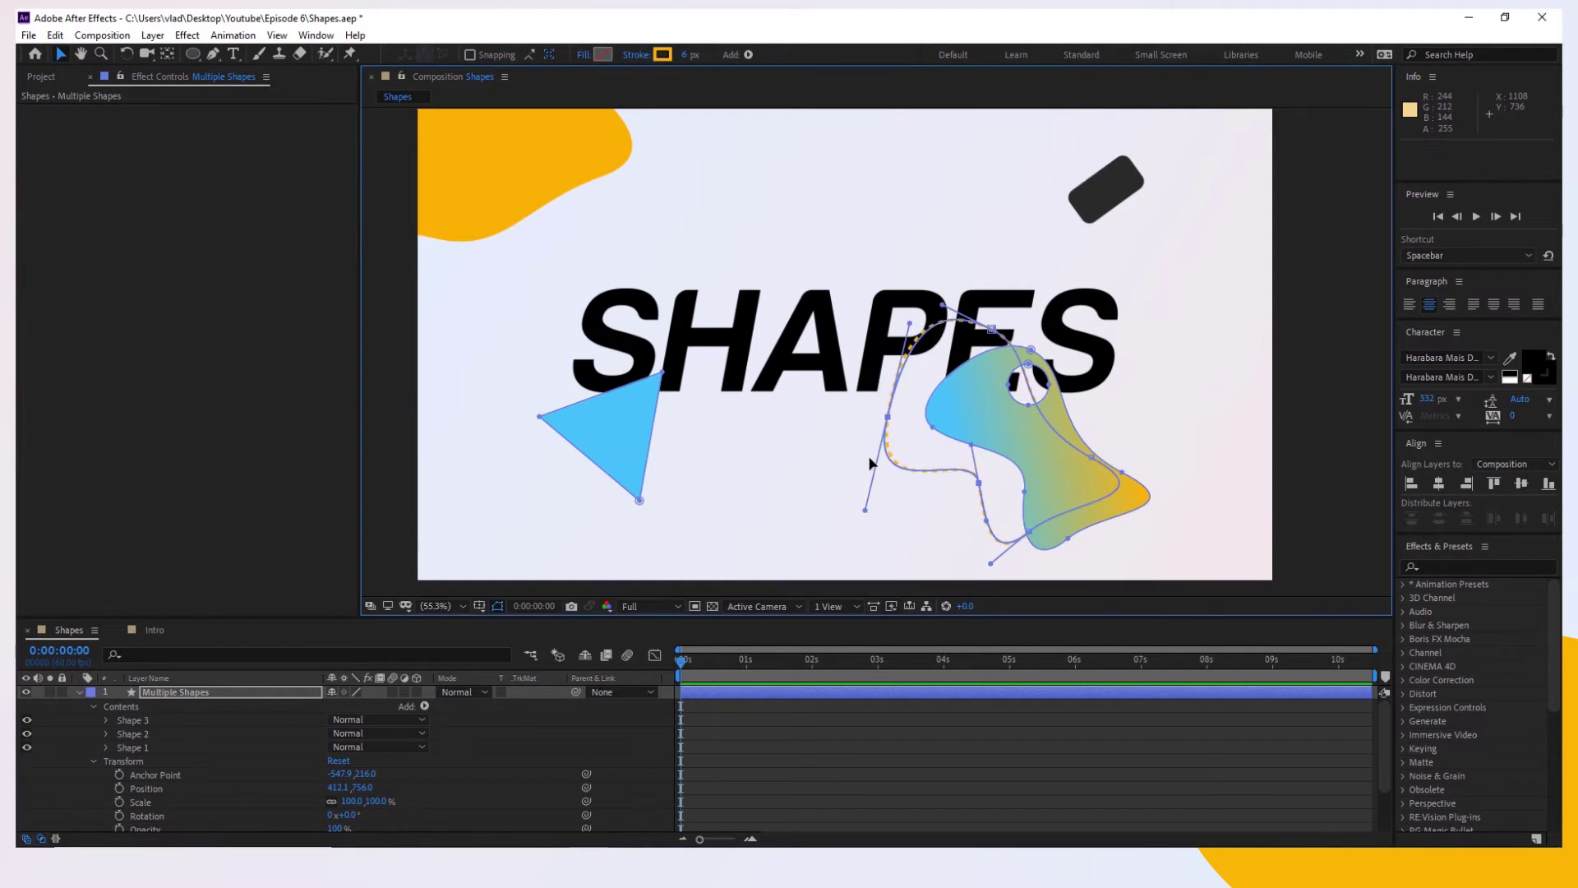
left_click_drag(865, 510, 863, 476)
left_click(918, 451)
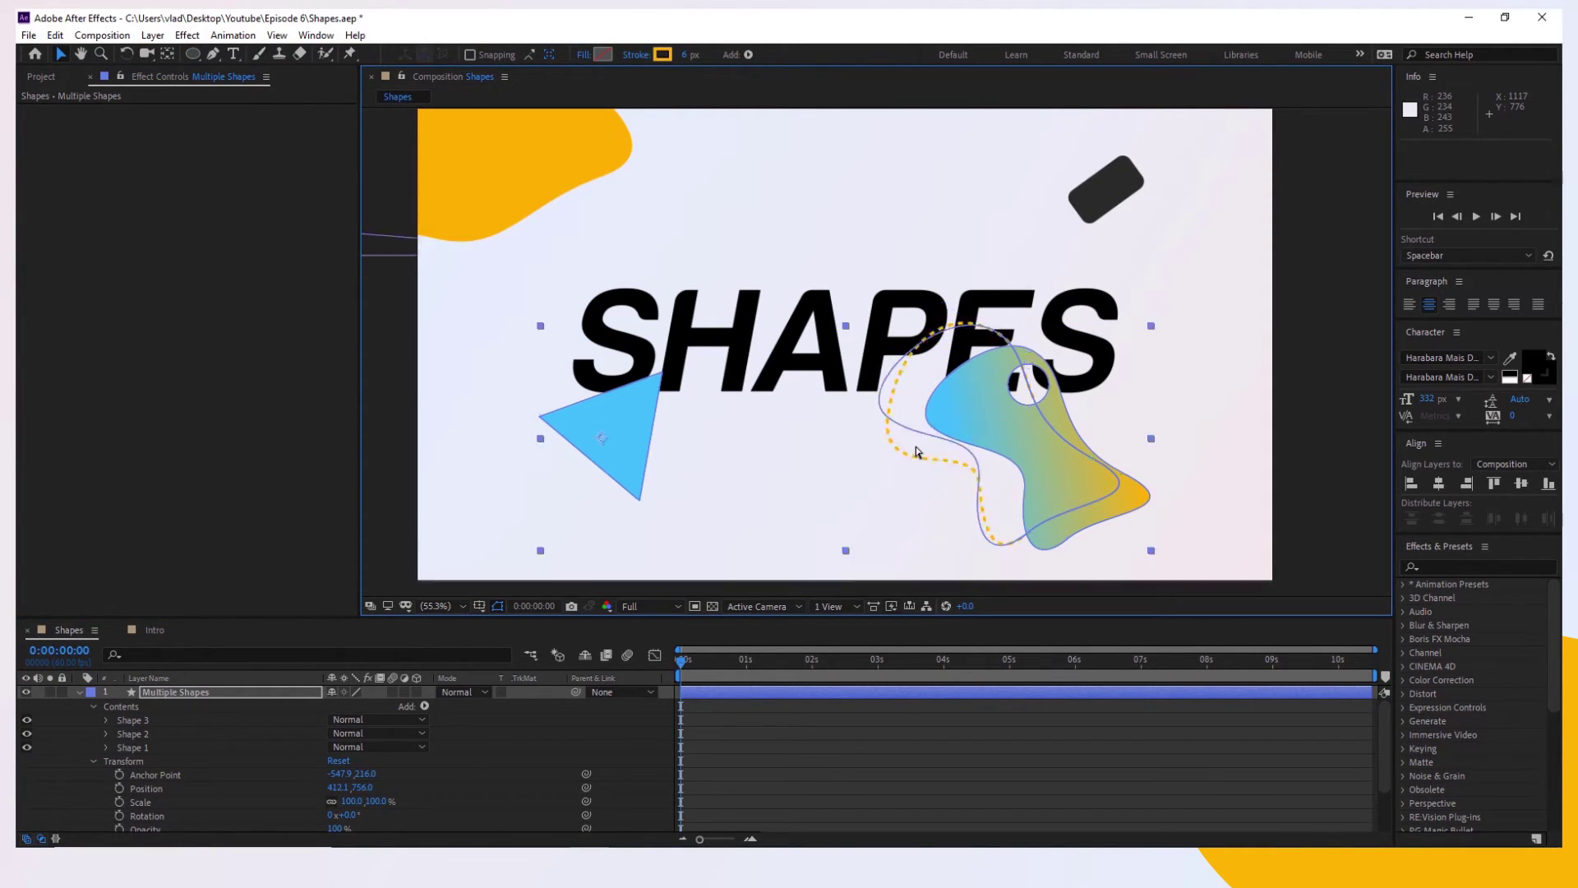
left_click_drag(907, 389, 896, 401)
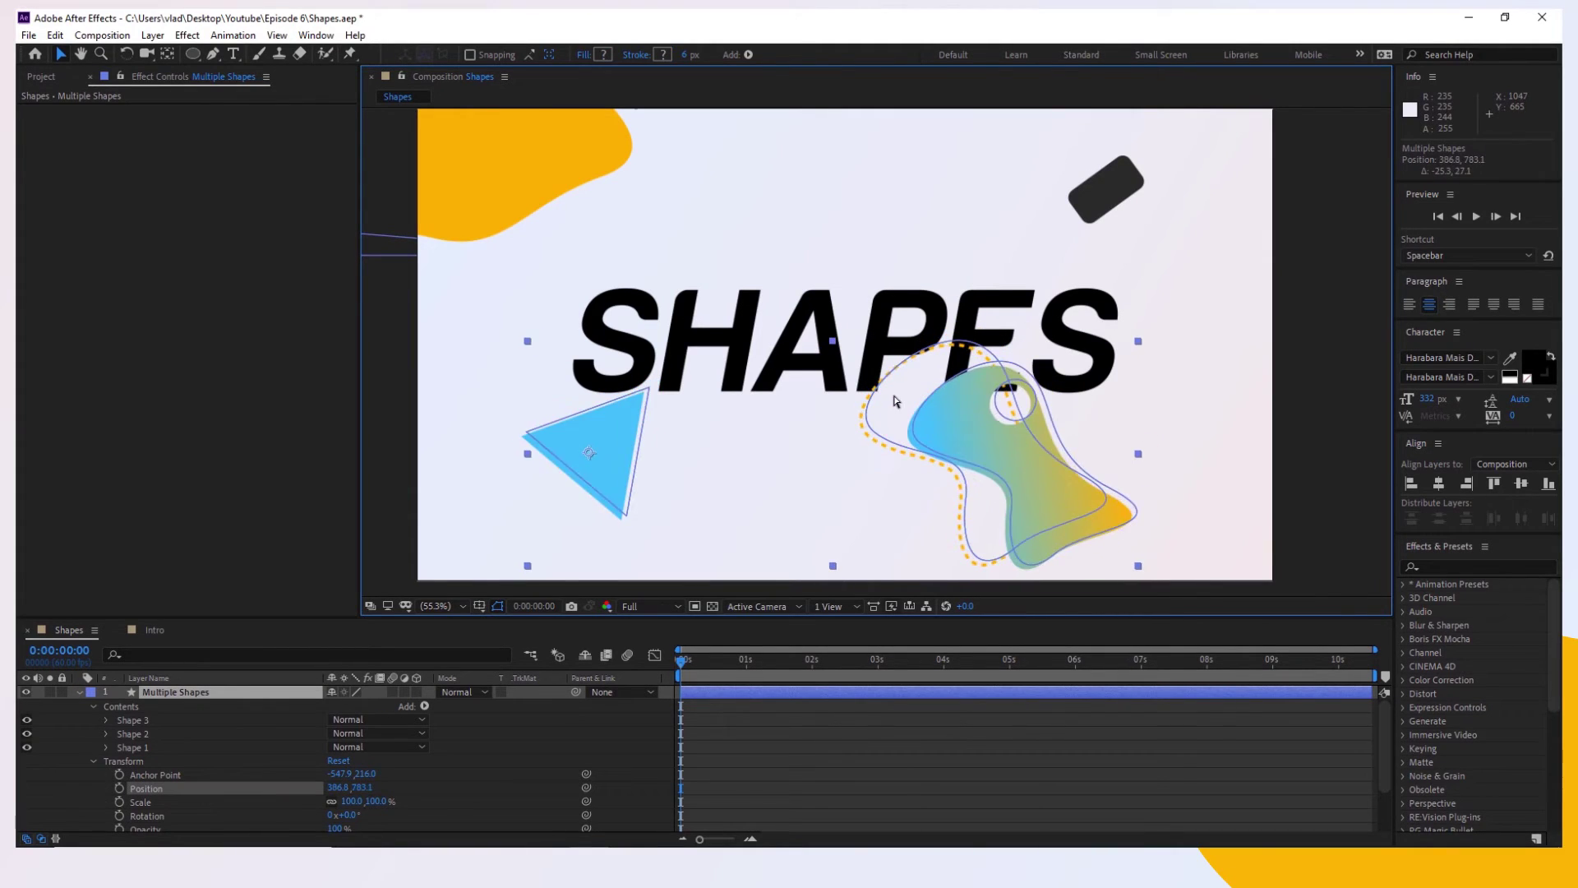
key("ctrl+z")
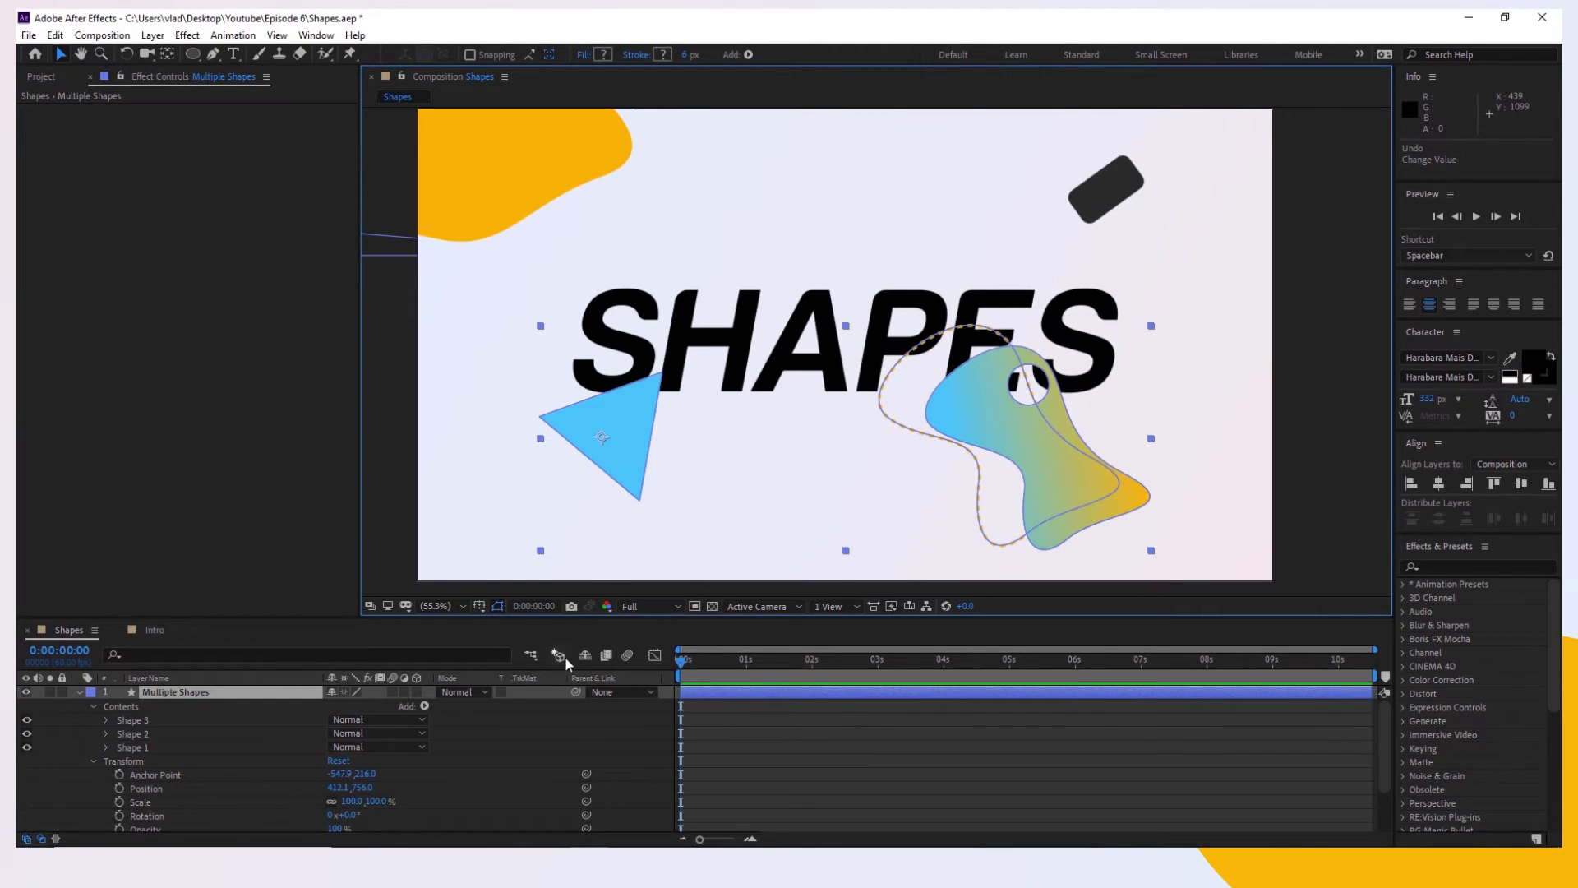
Centre the Multiple Shapes layer's anchor point on the gradient shape and expand Shape 3
left_click(147, 721)
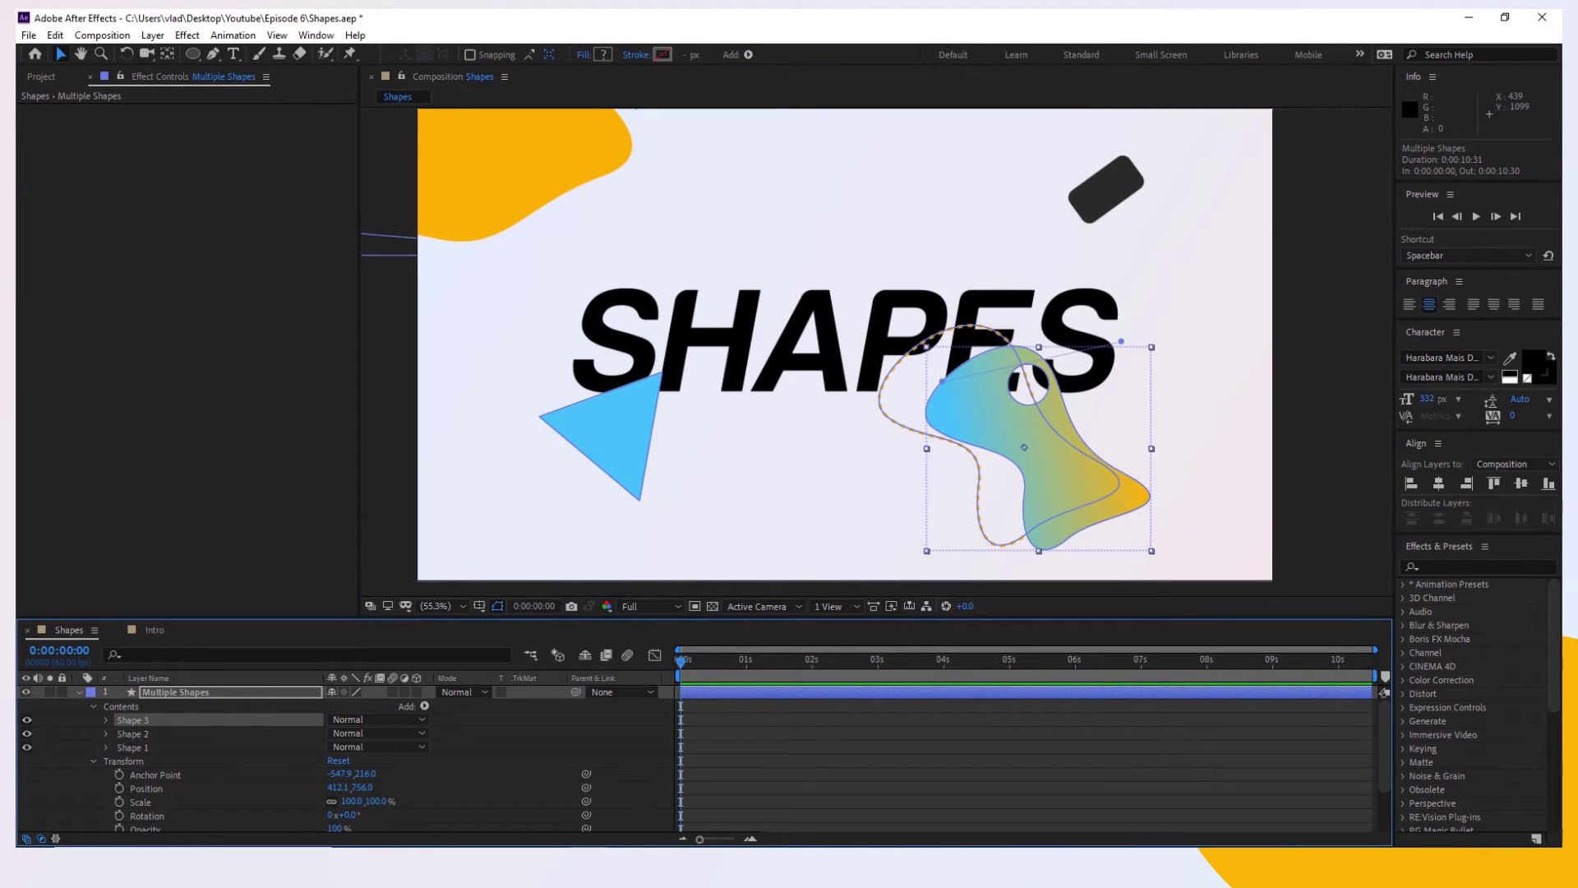
key("y")
key("ctrl+alt+Home")
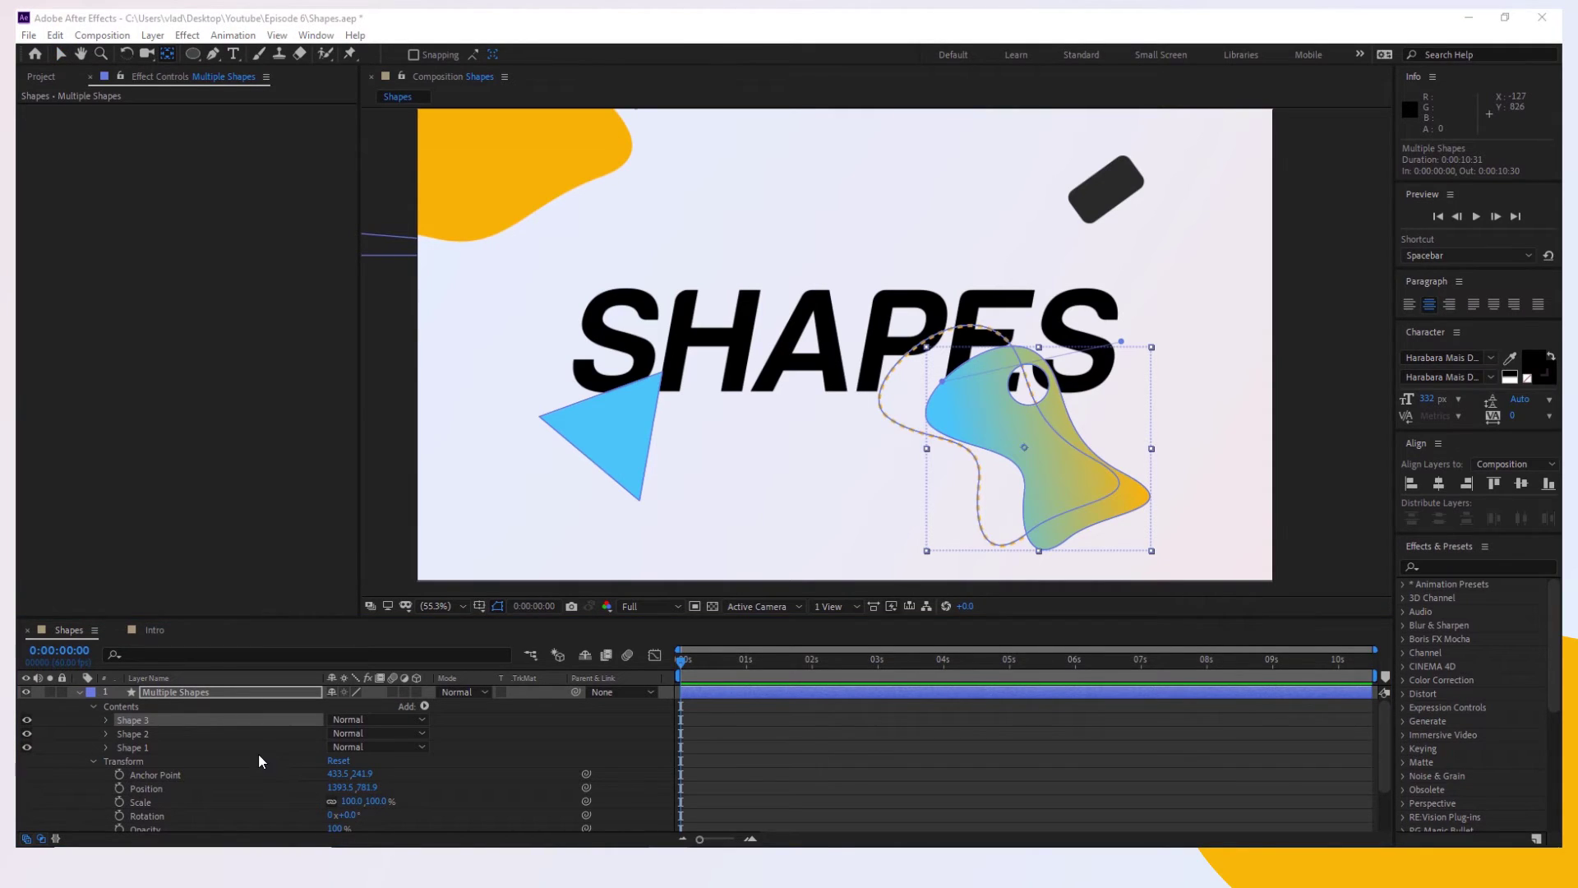
left_click(106, 719)
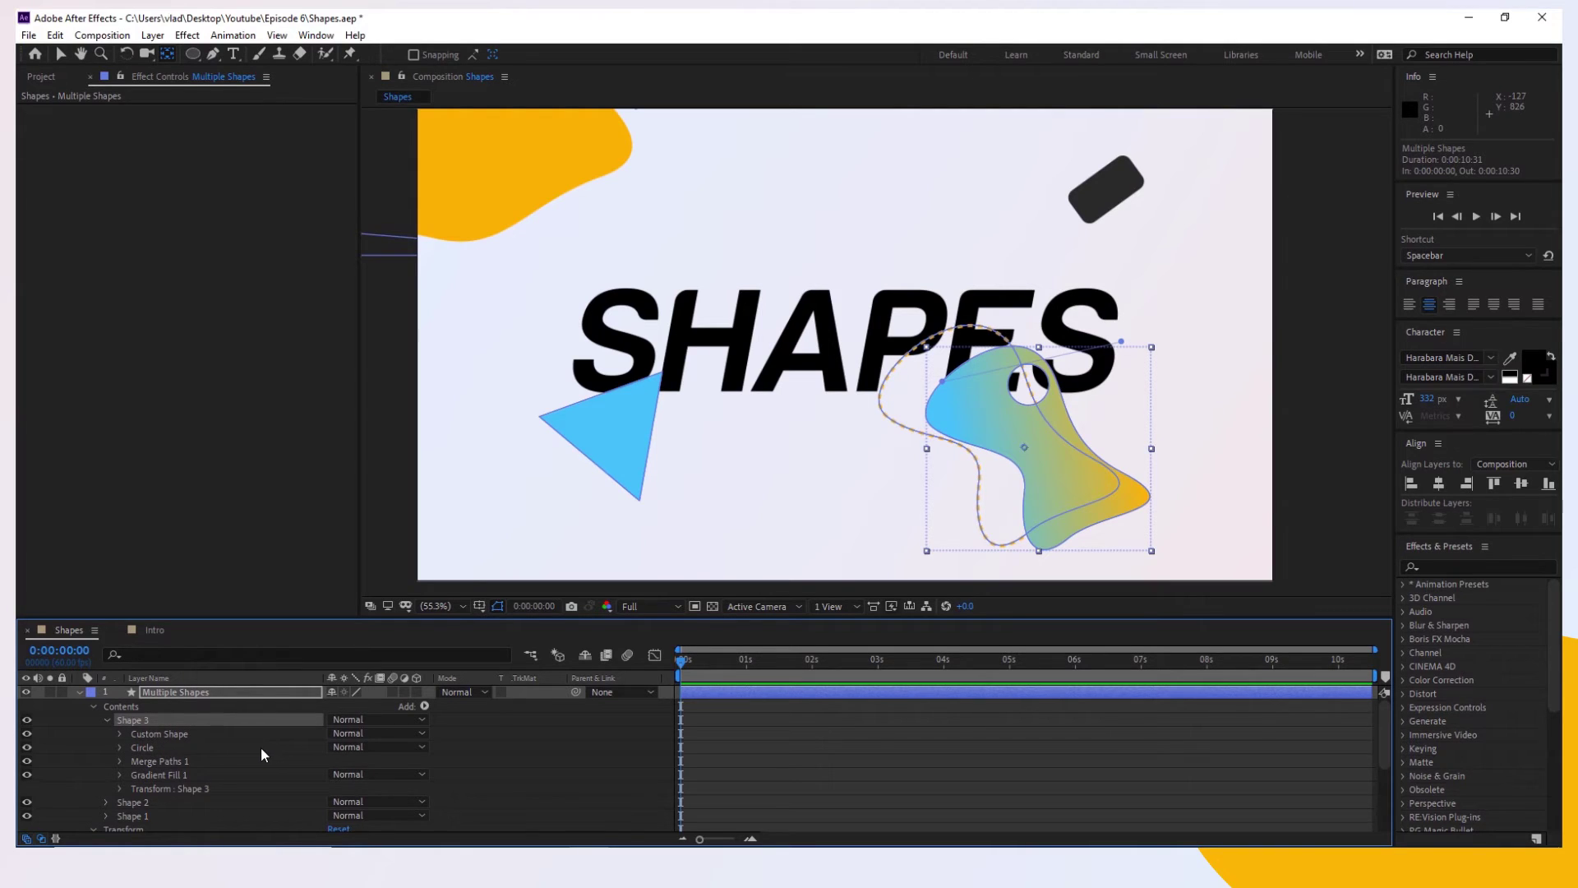
Try moving Shape 3's Custom Shape and Circle groups separately, undoing each move
left_click(189, 733)
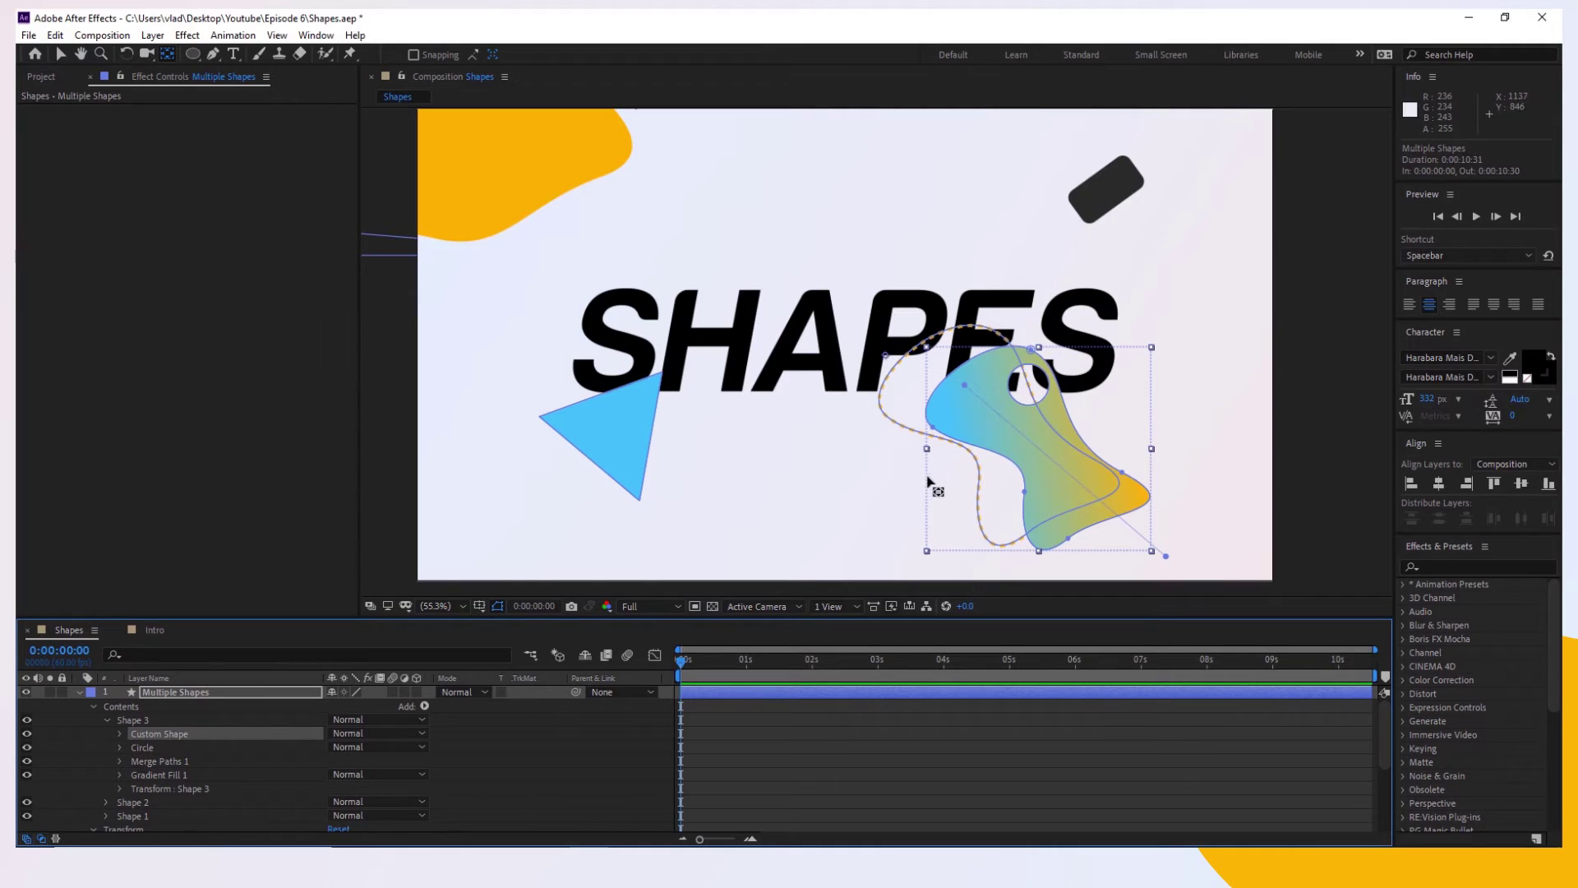
key("v")
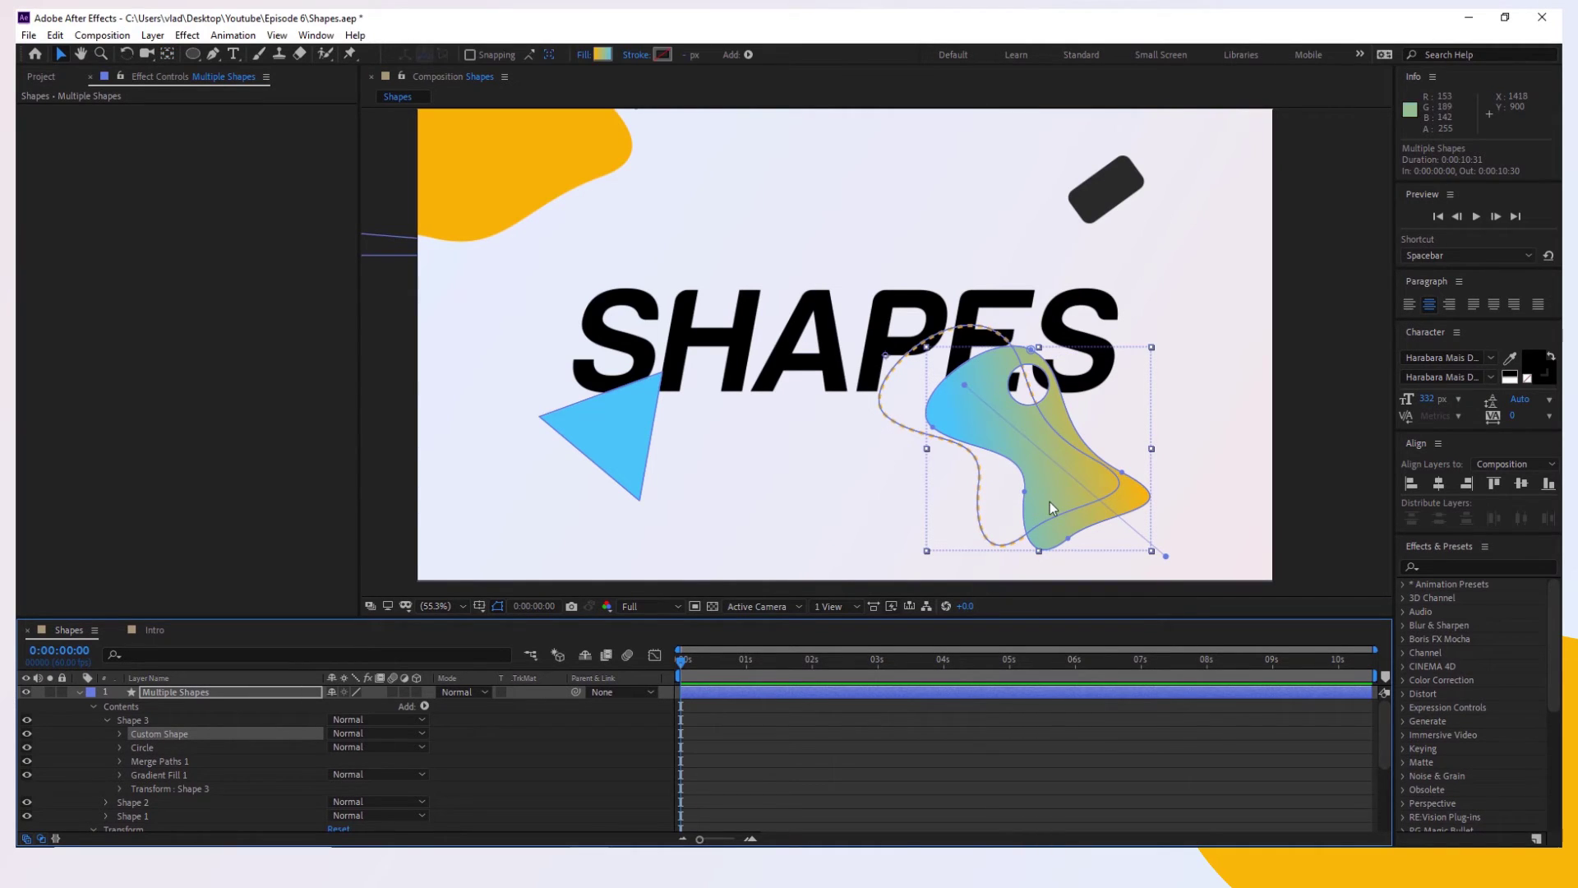
mouse_move(1048, 501)
left_mouse_down()
mouse_move(1122, 493)
mouse_move(1098, 495)
left_mouse_up()
key("ctrl+z")
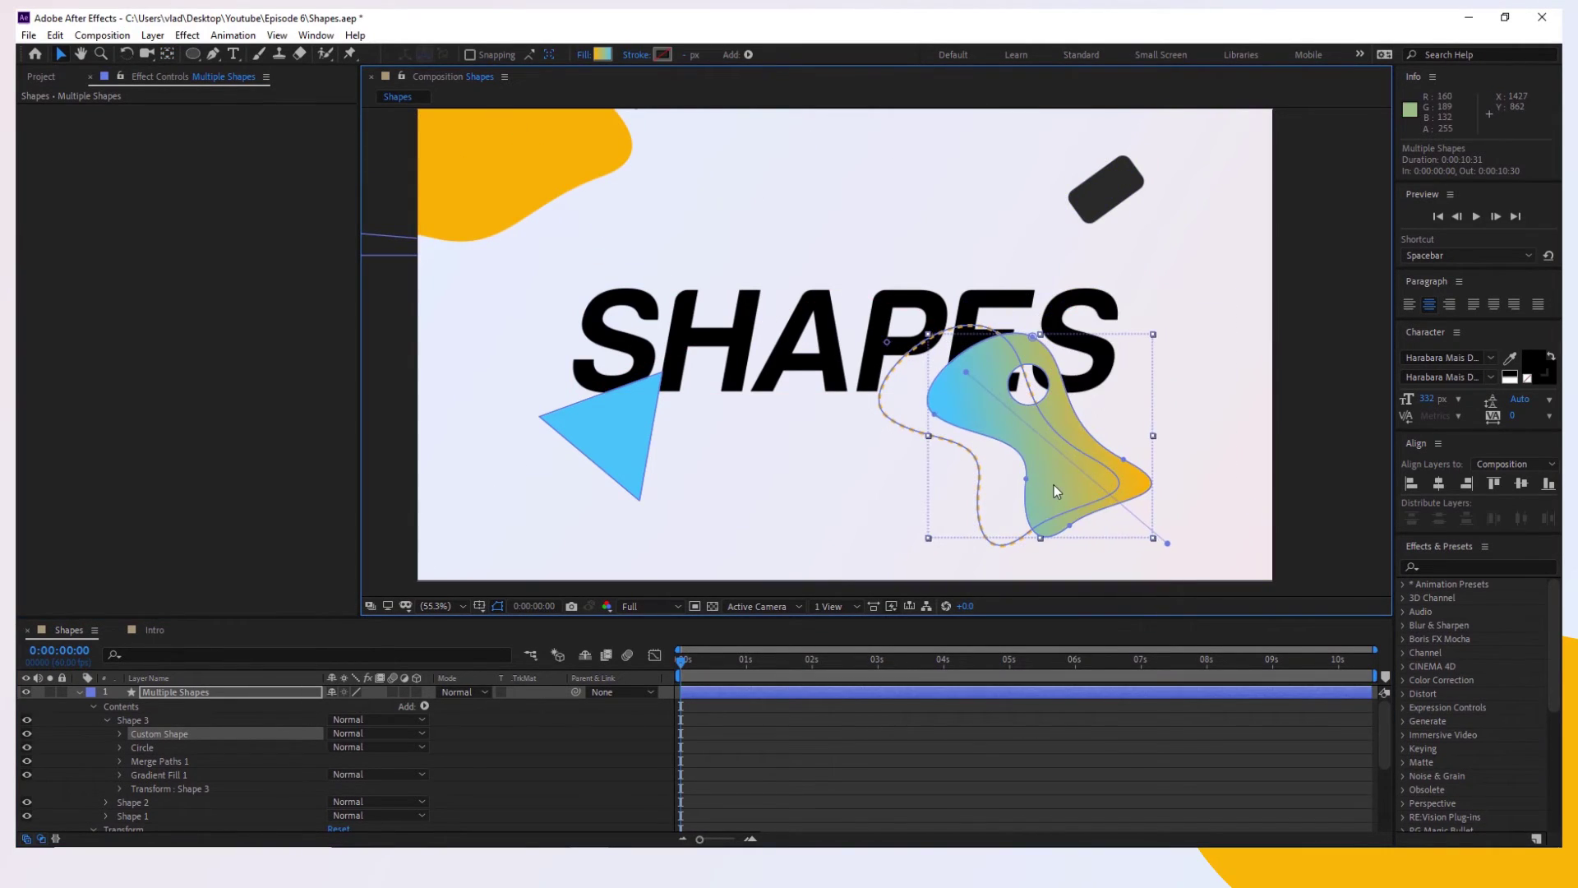
left_click(156, 748)
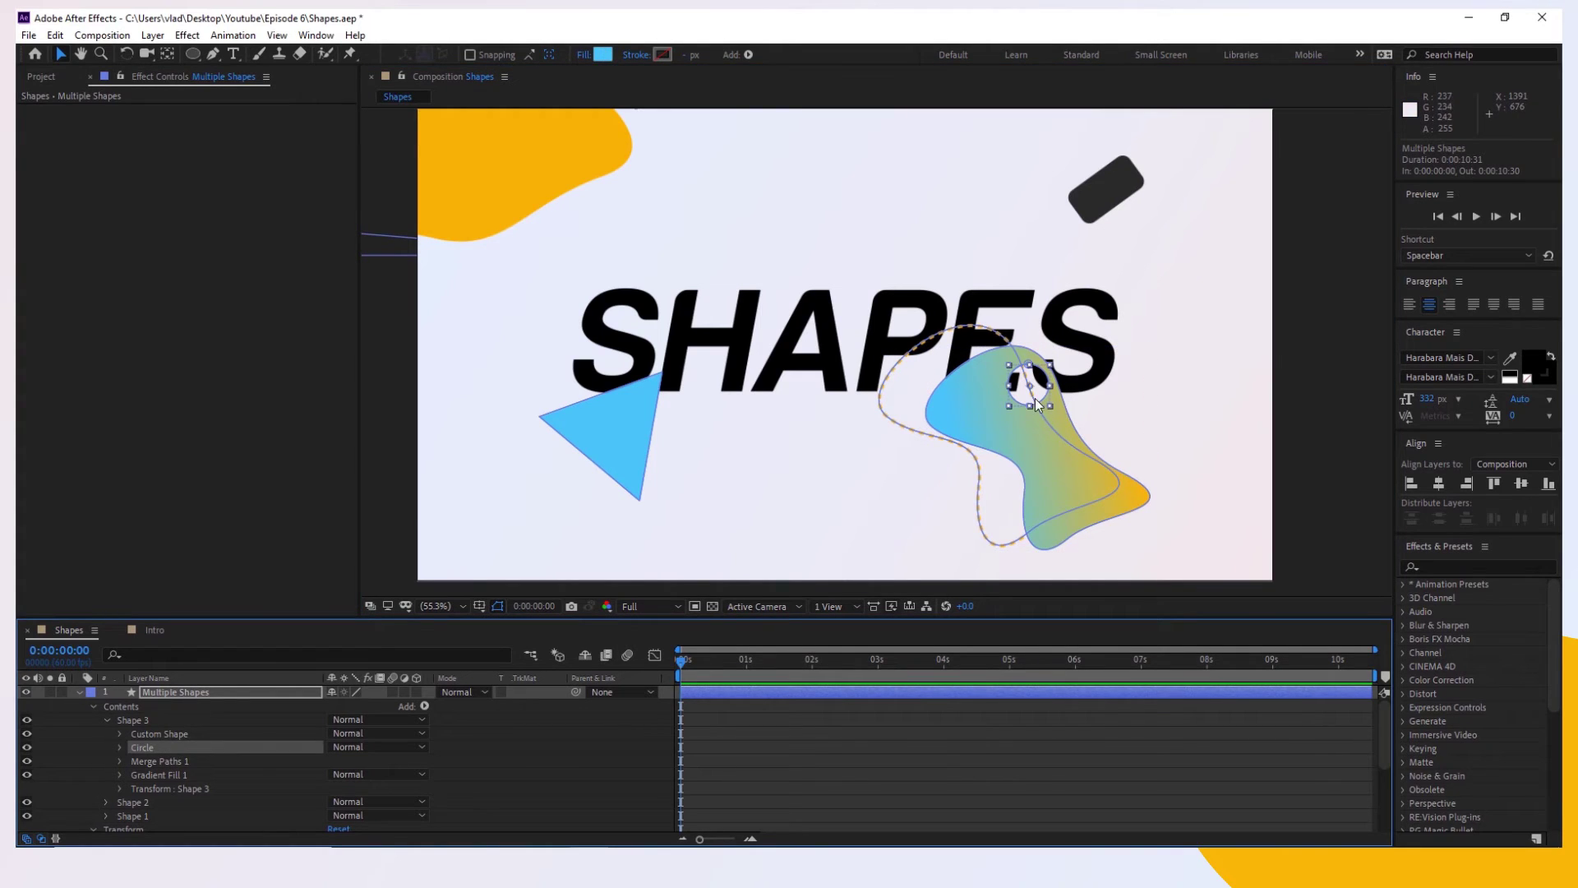
left_click_drag(1034, 395, 996, 417)
key("ctrl+z")
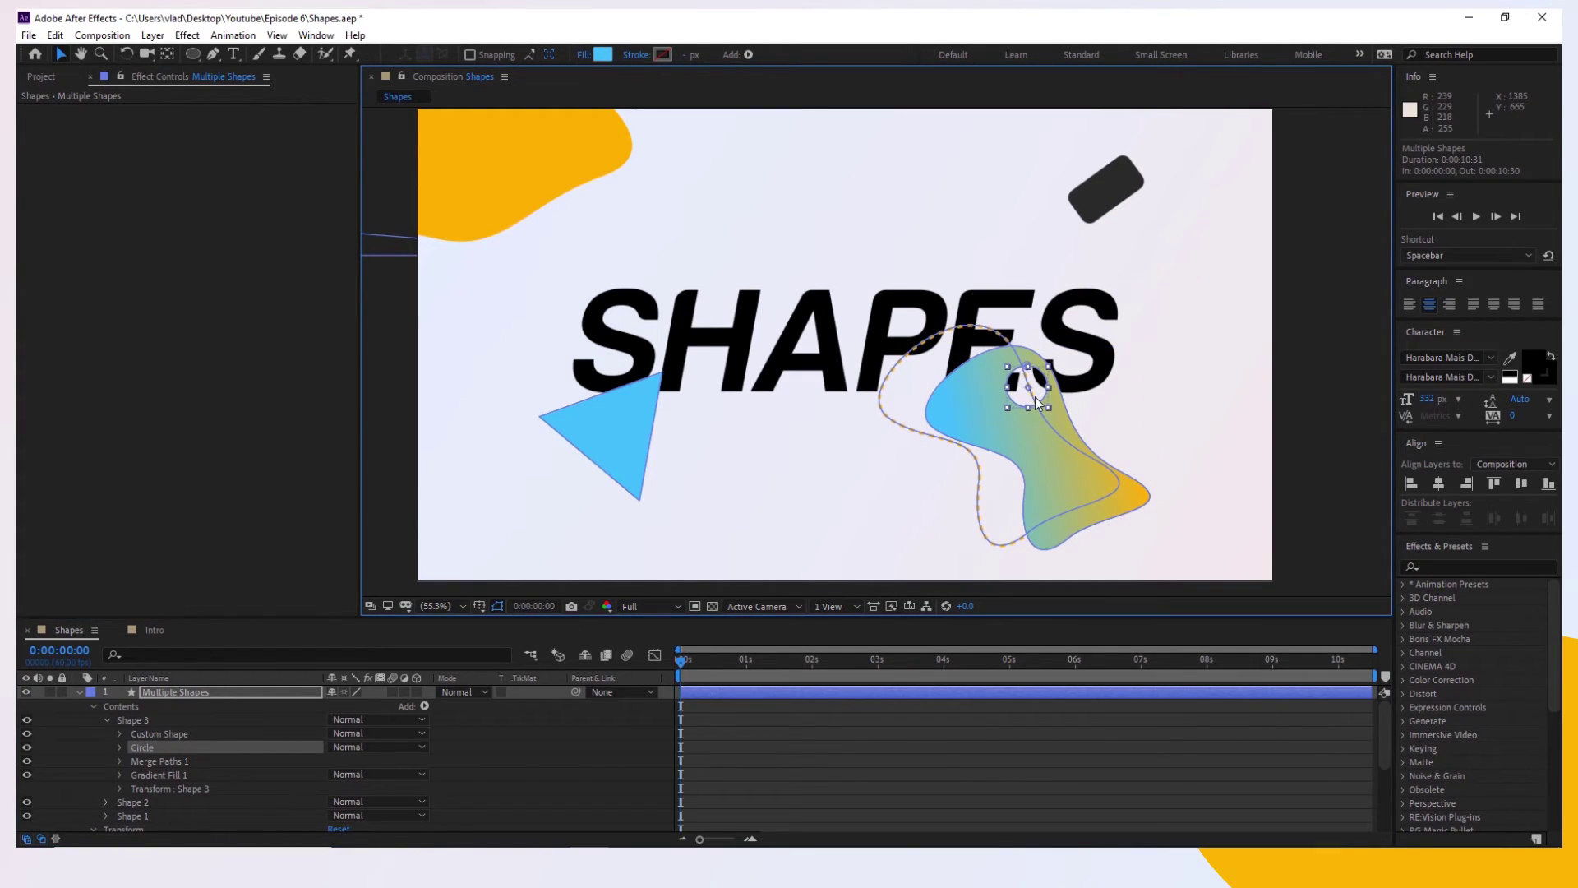
key("ctrl+z")
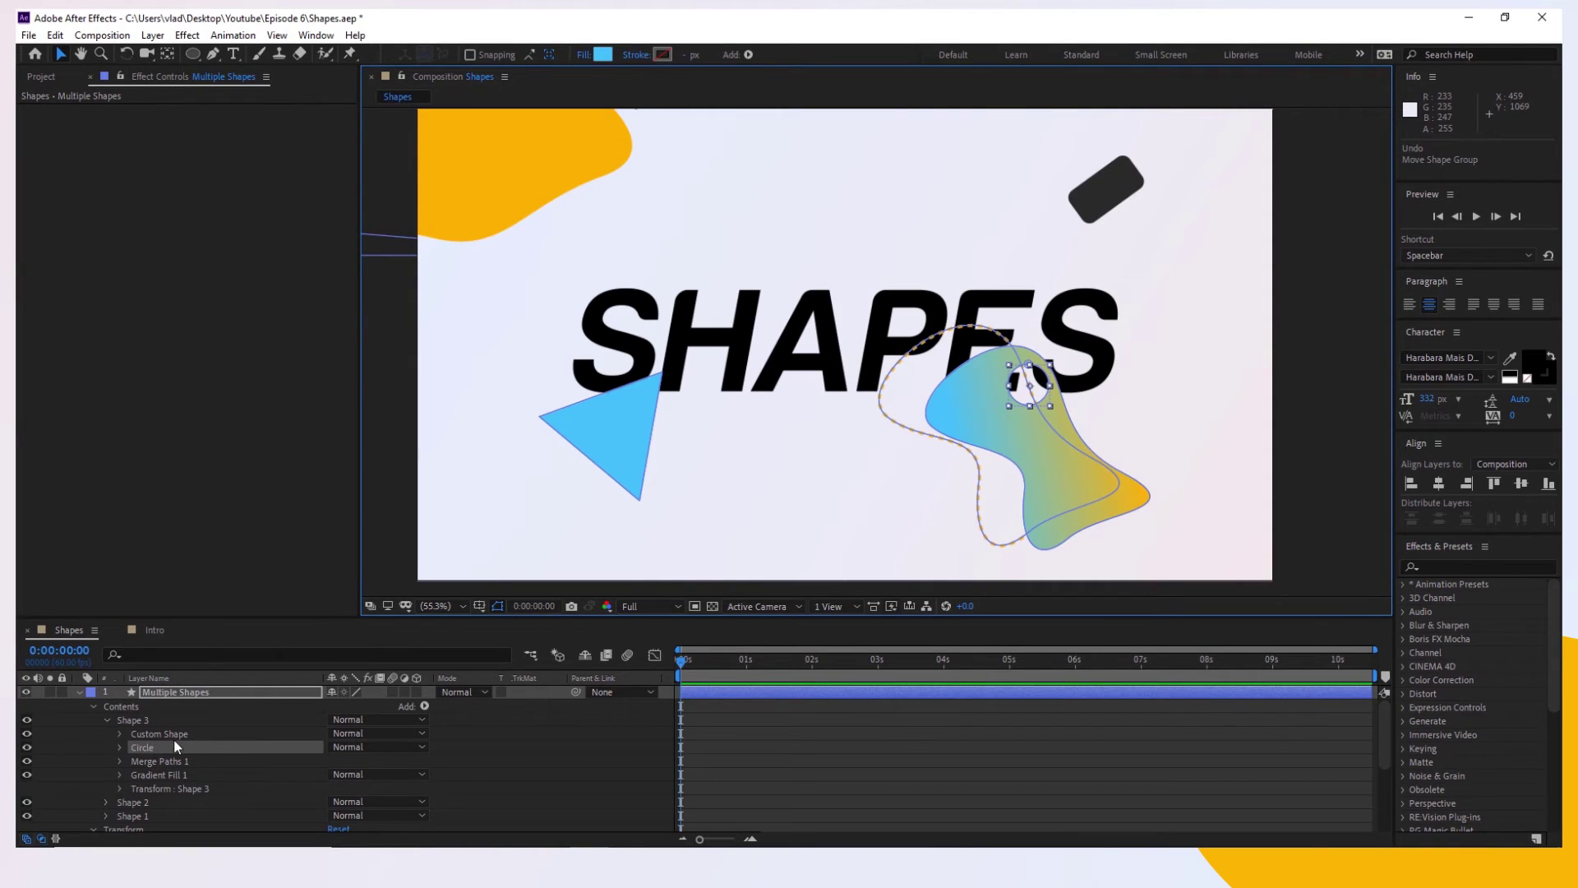
Examine the mode of Merge Paths 1 in Shape 3 and the Circle and Custom Shape groups it combines
left_click(125, 759)
left_click(121, 760)
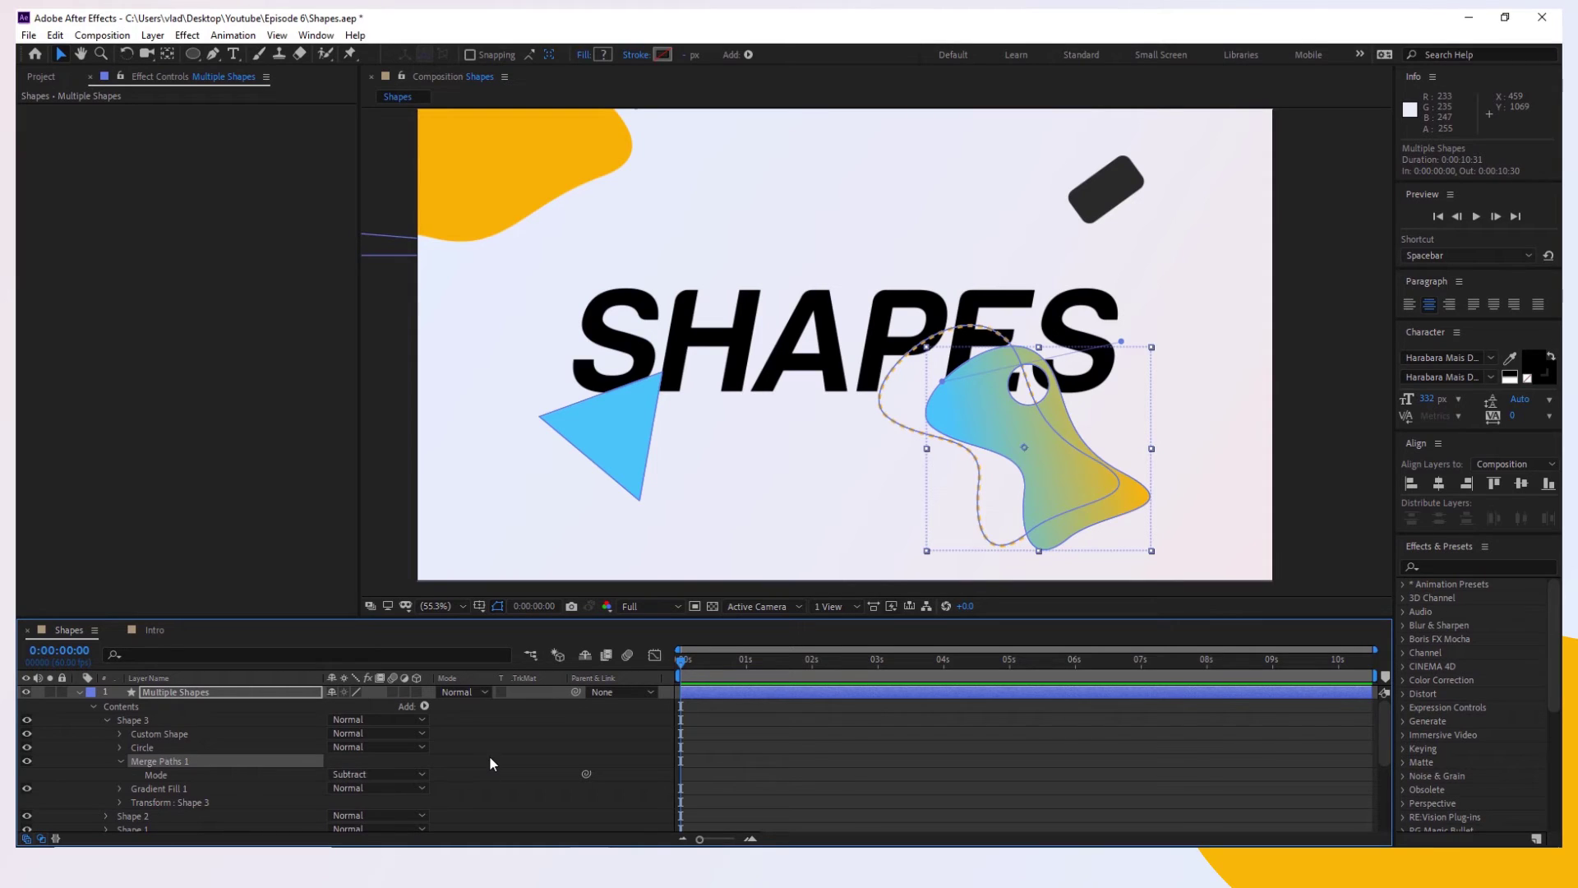
left_click(121, 761)
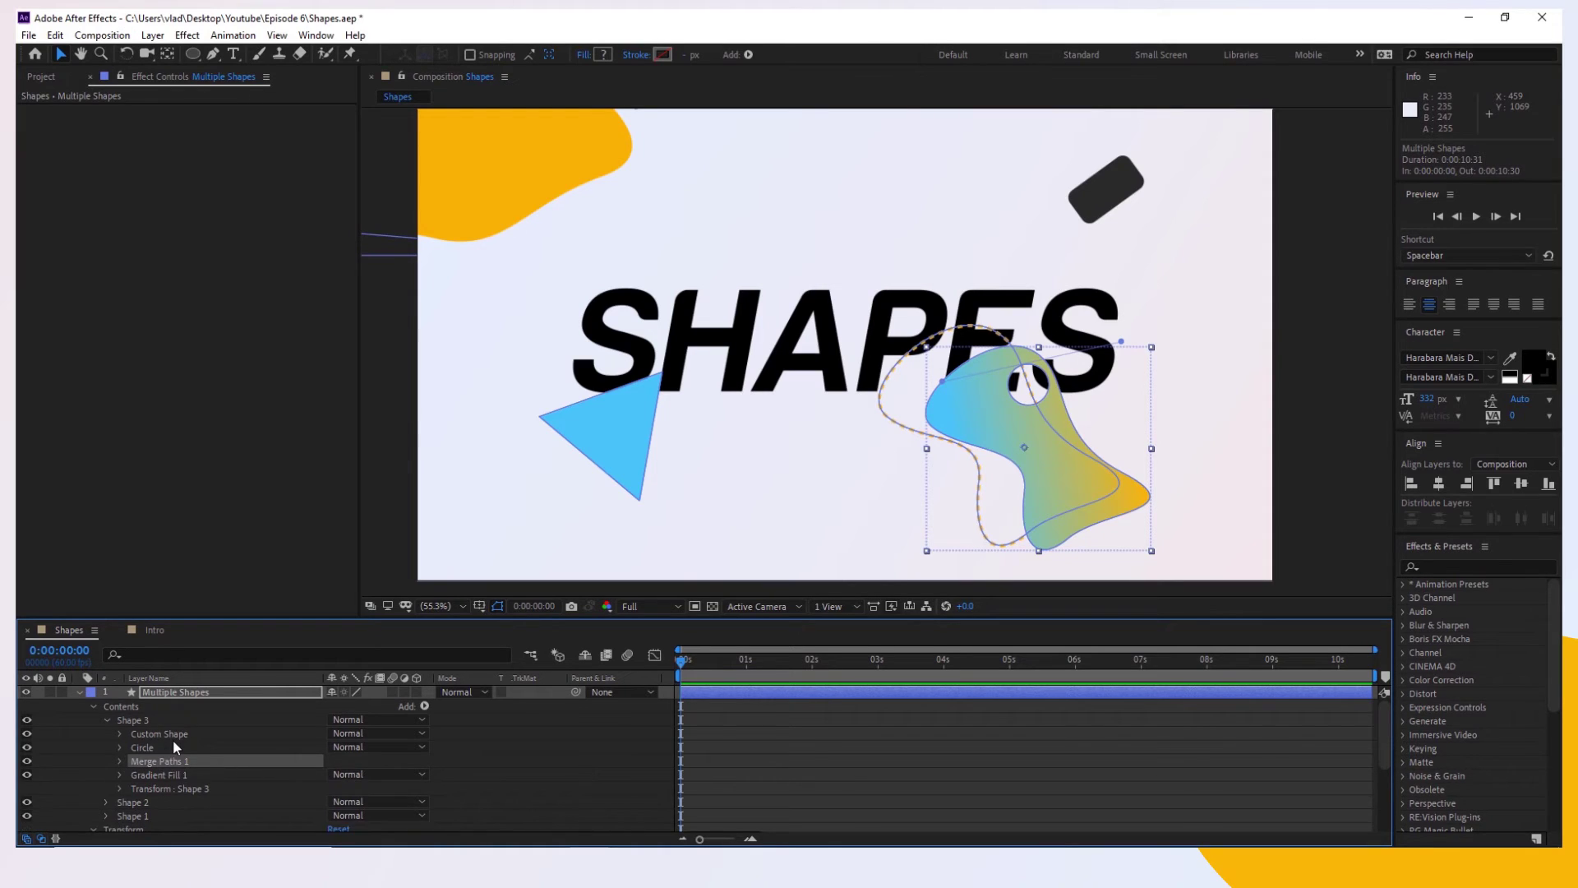
left_click(174, 745)
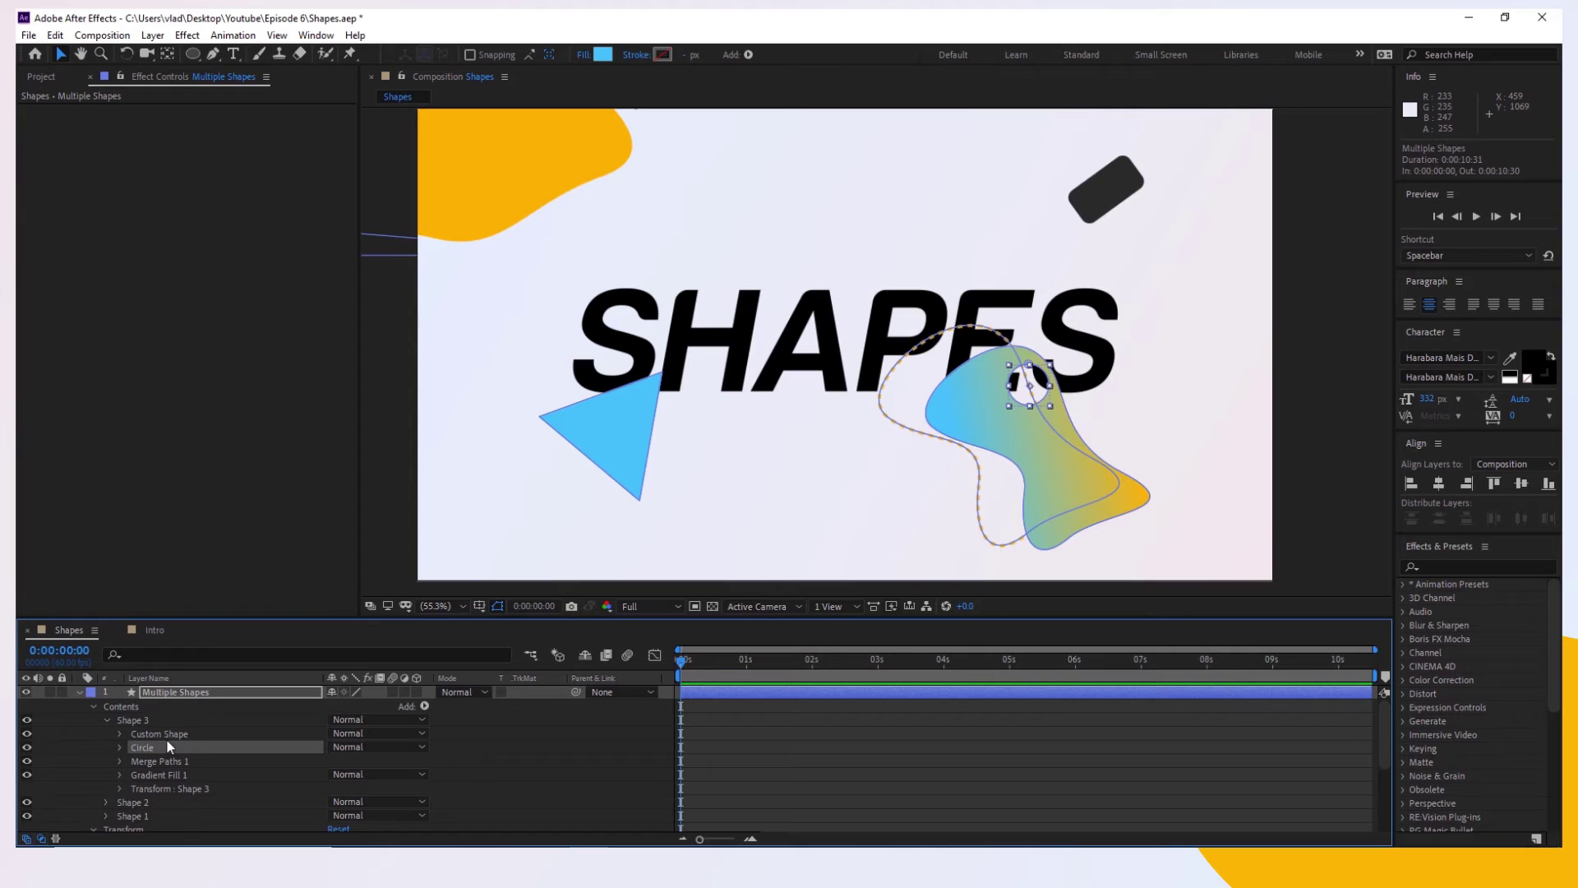
left_click(163, 734)
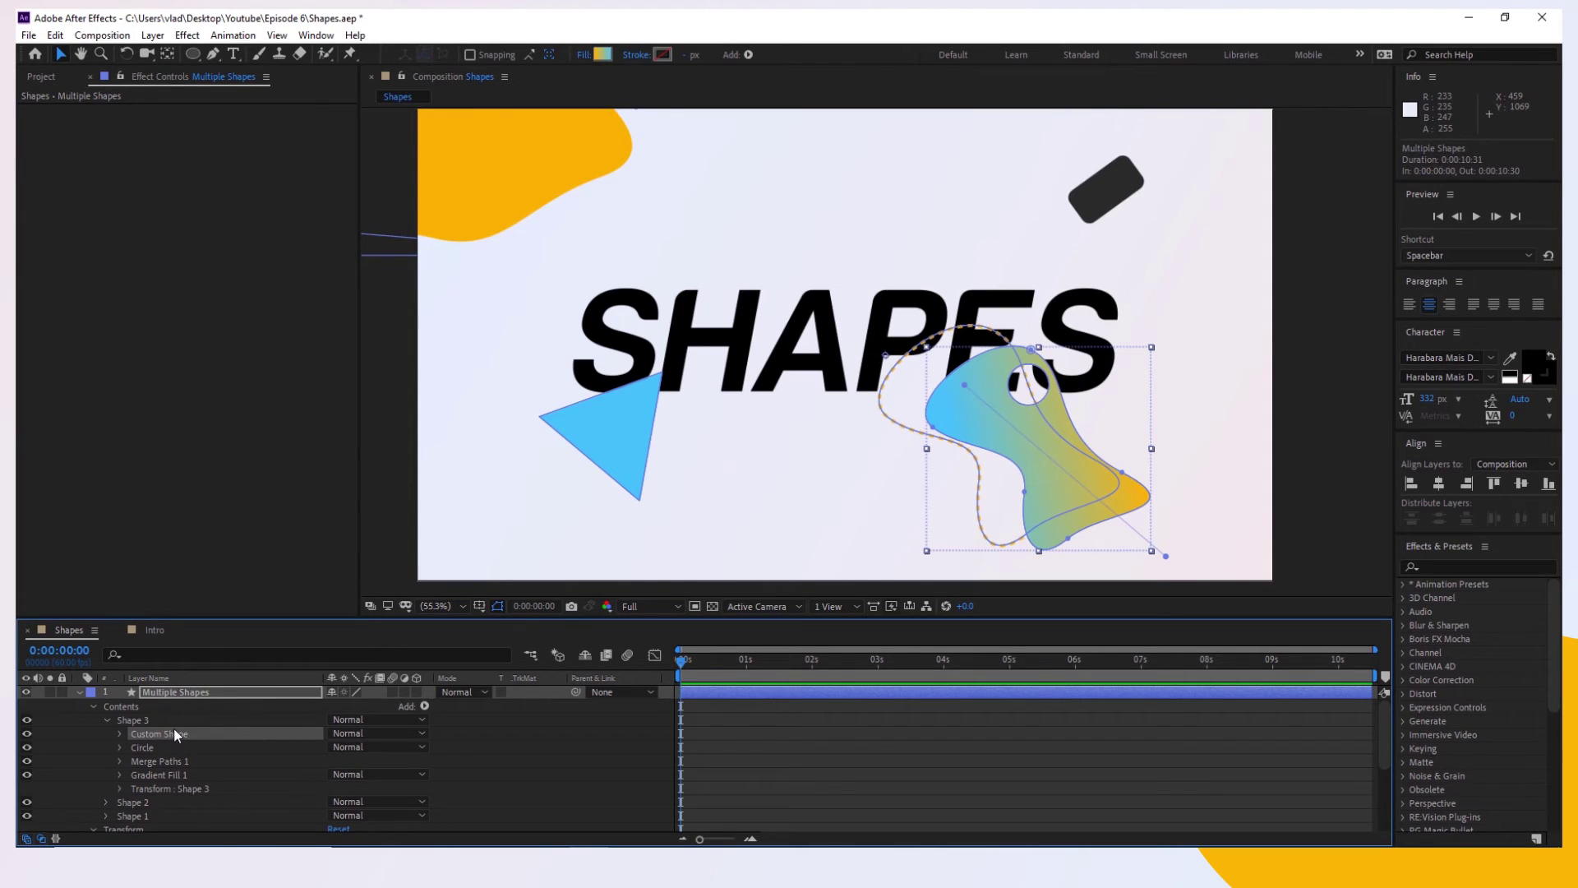
left_click(170, 744)
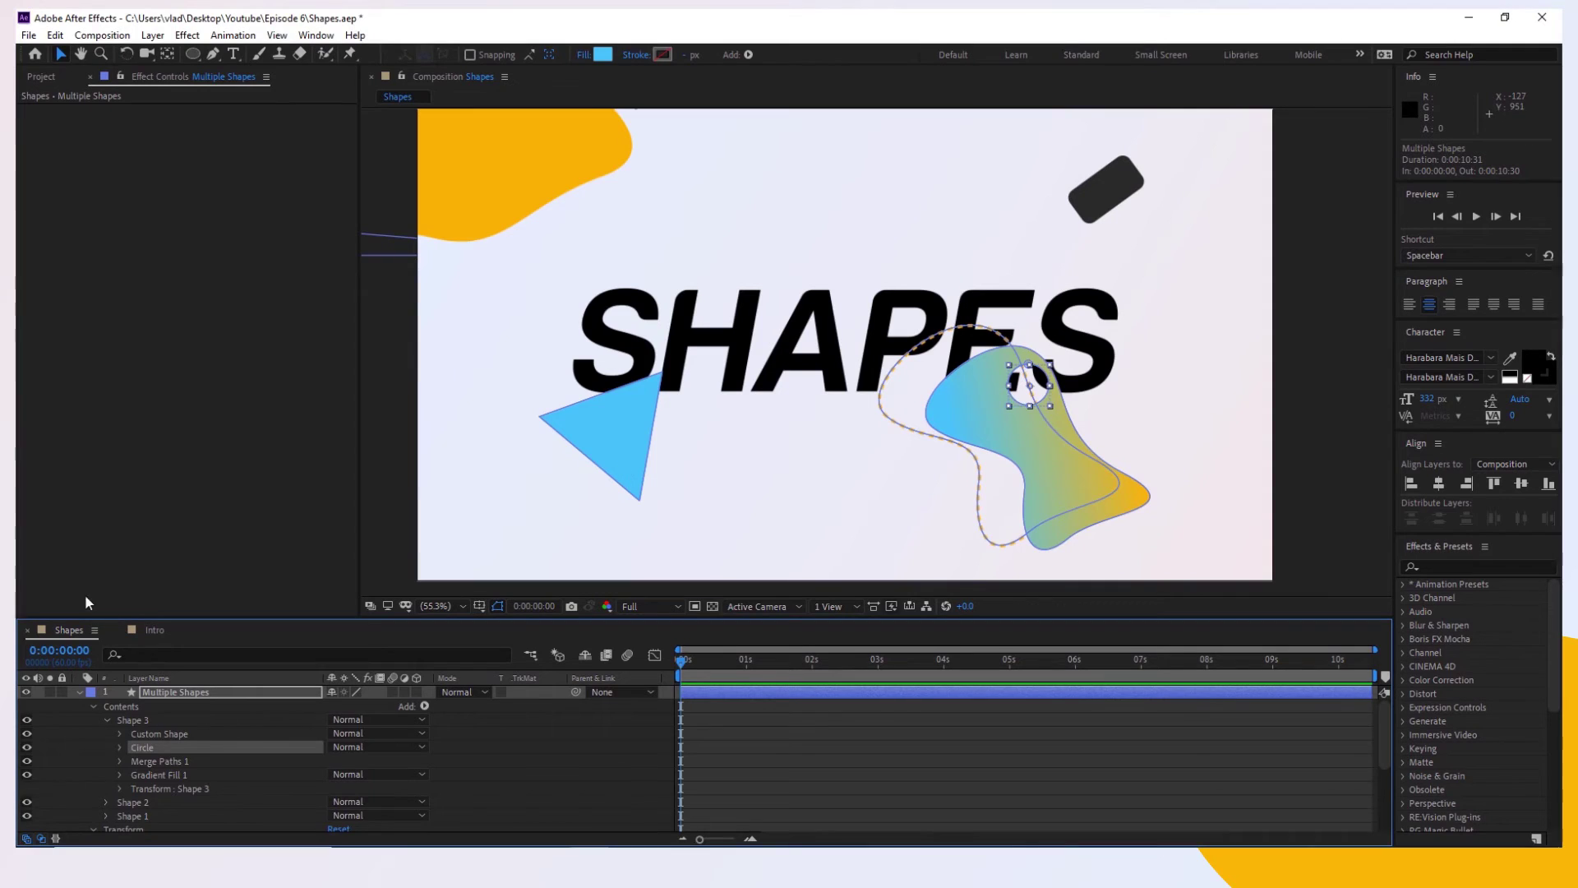
Examine Shape 3's Custom Shape group and the Transform properties of the Multiple Shapes layer
left_click(120, 733)
left_click(180, 760)
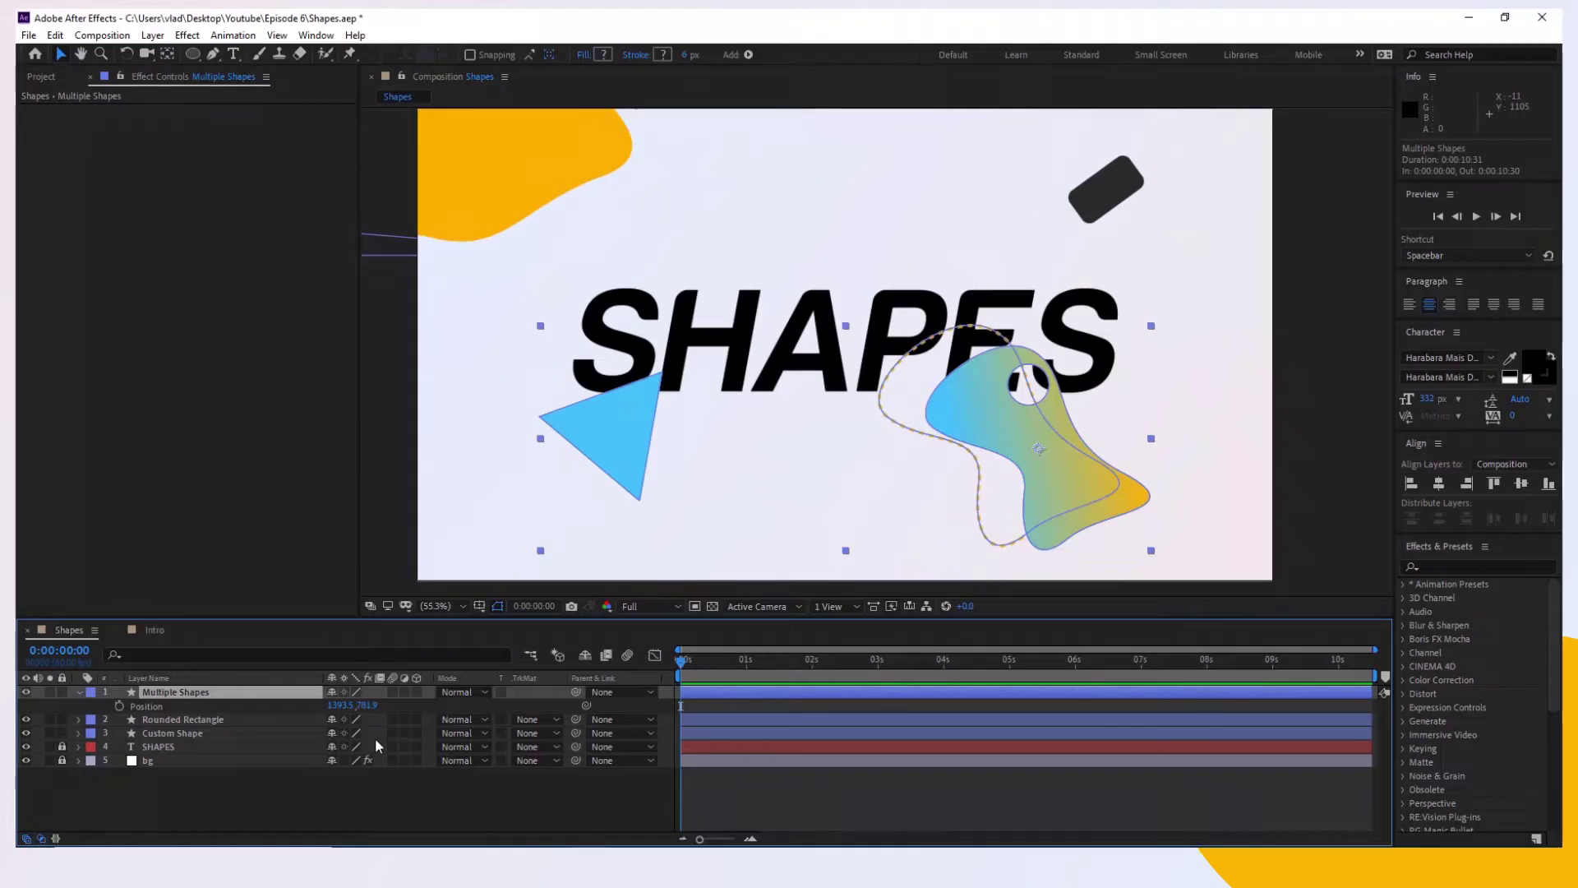
left_click(80, 692)
left_click(93, 720)
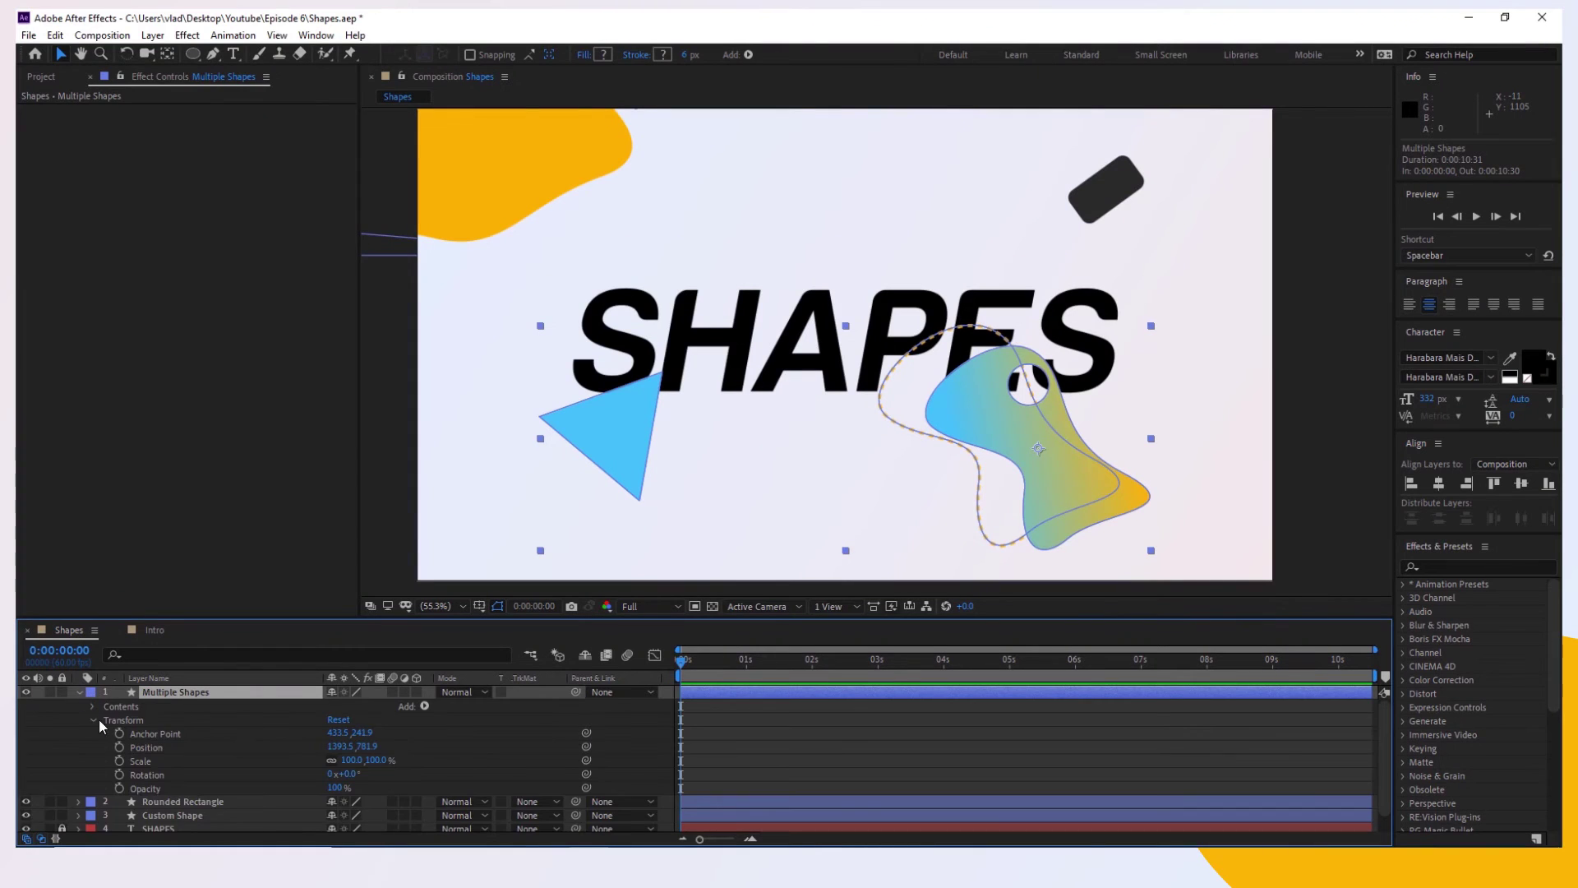
Expand Shape 3 in the Multiple Shapes contents, switch to Photoshop and paste the copied circle path as a shape layer
left_click(91, 706)
left_click(106, 719)
left_click(129, 719)
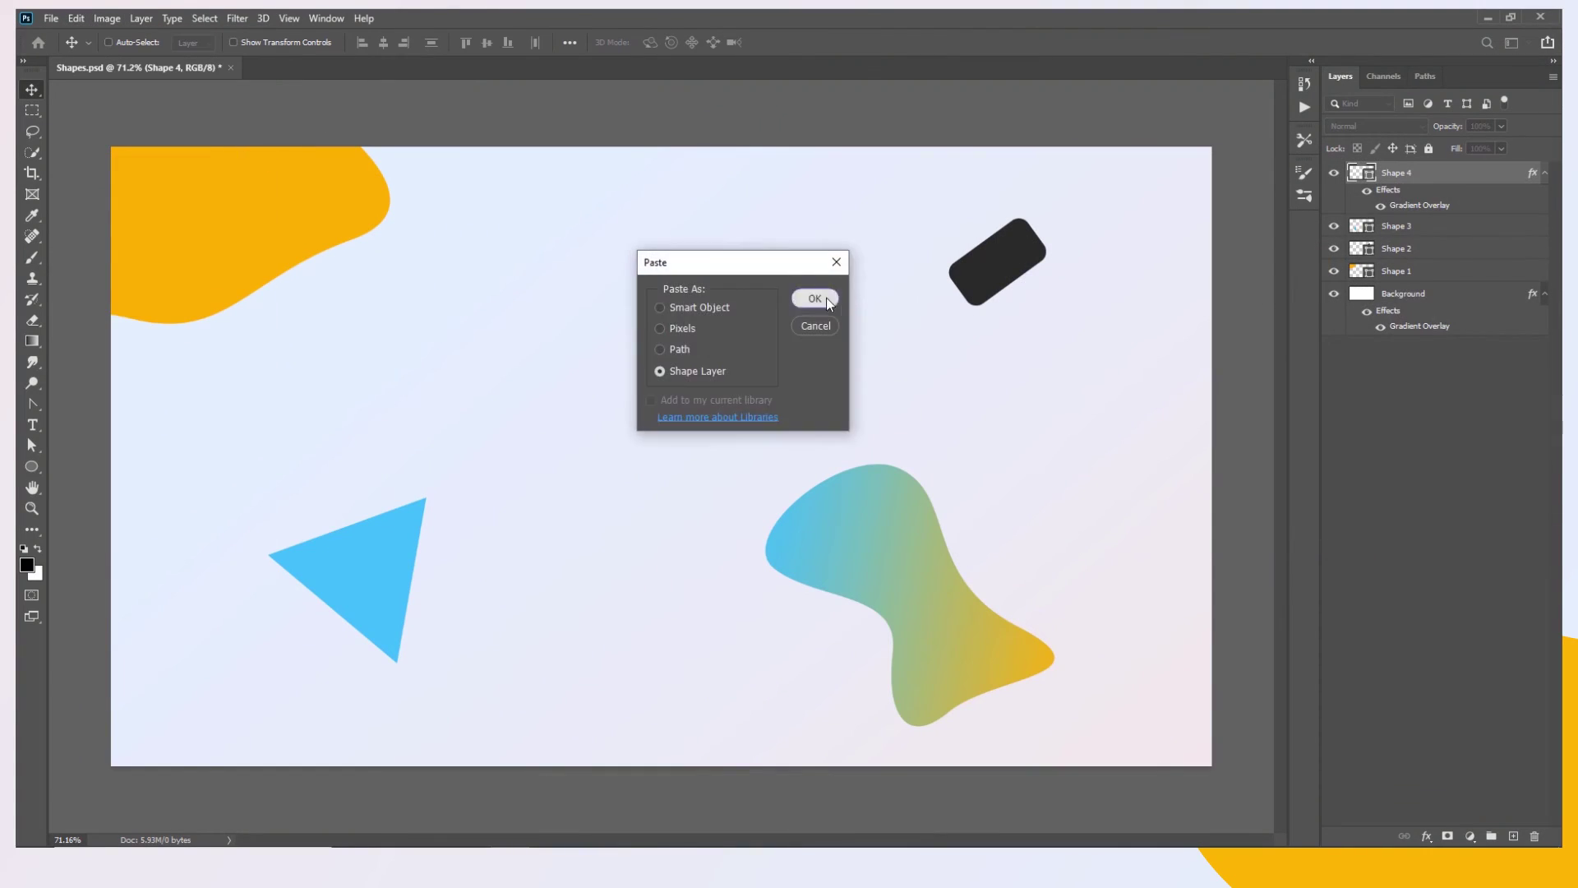
key("Return")
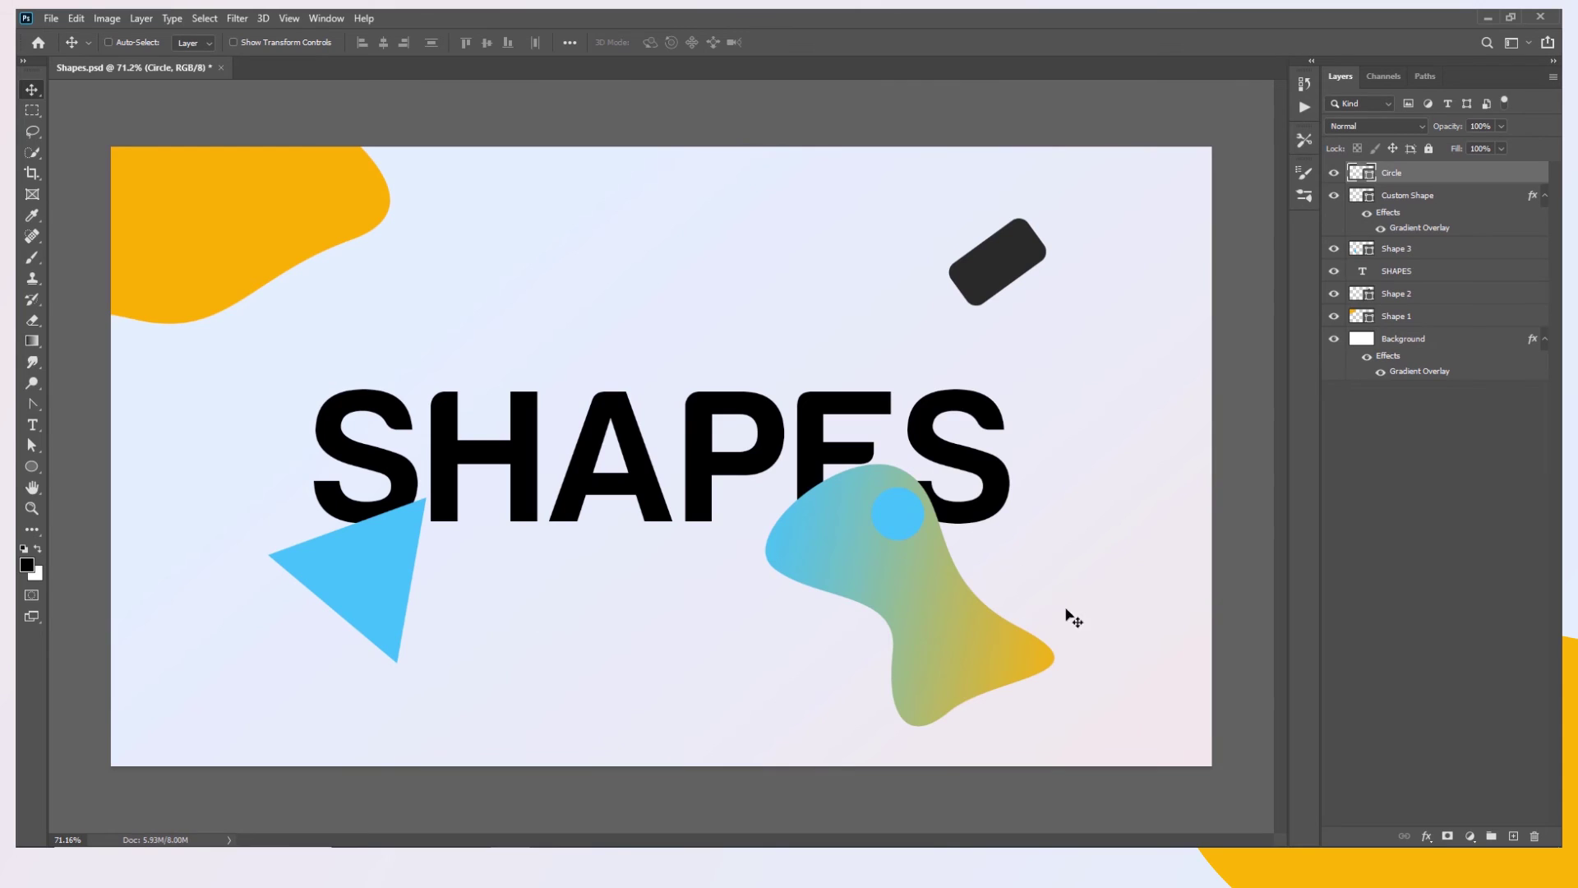
Hide and show the Custom Shape and Circle layers in turn to check each shape separately
left_click(1334, 195)
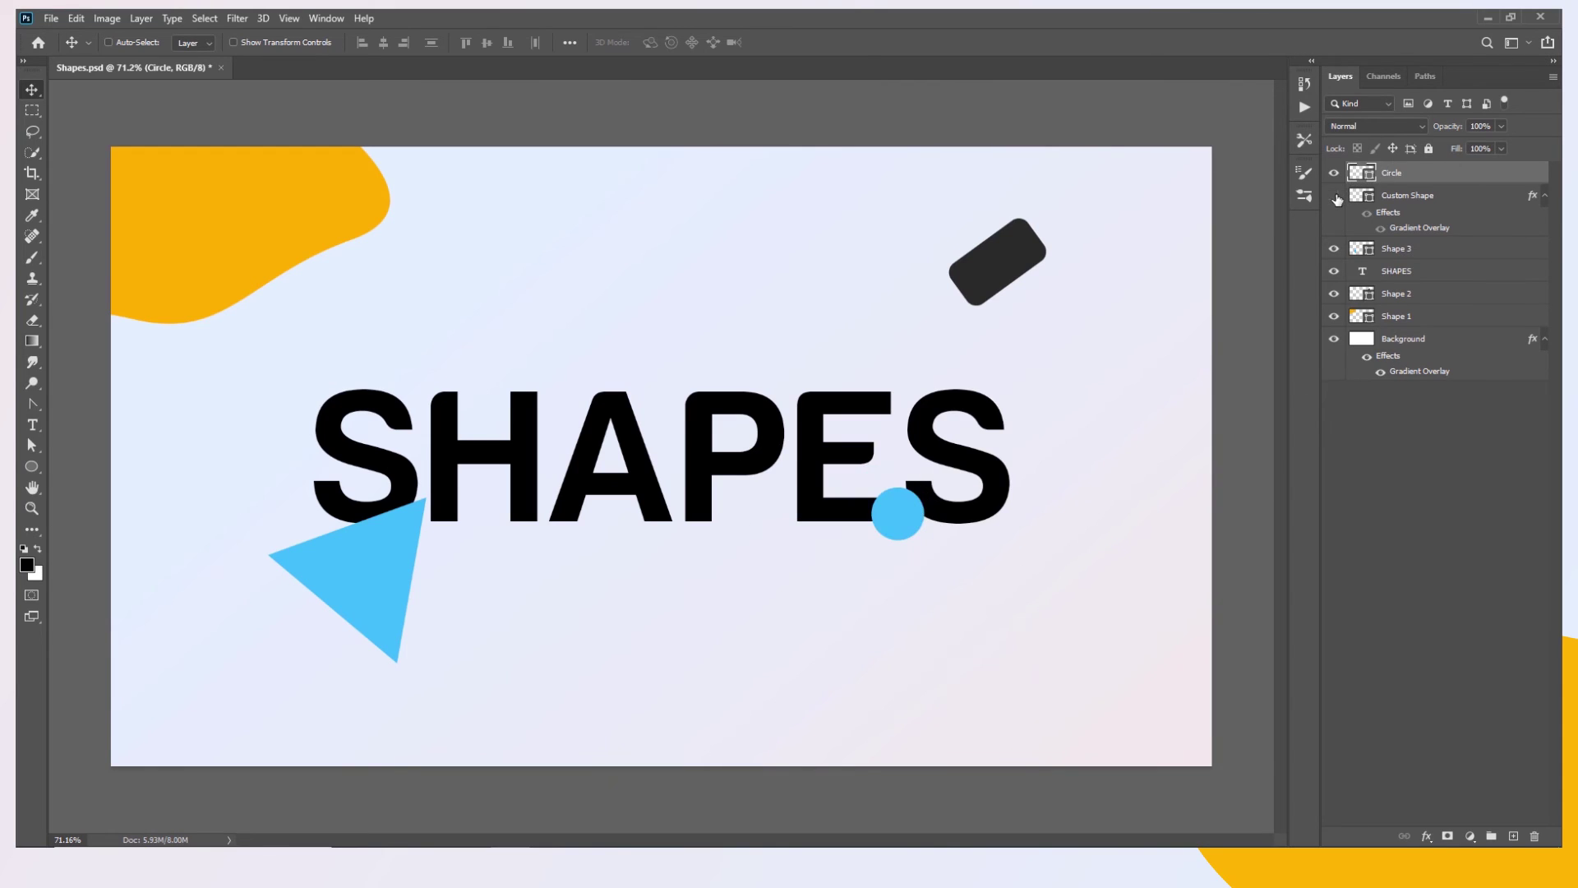
left_click(1334, 195)
left_click(1333, 174)
left_click(1333, 174)
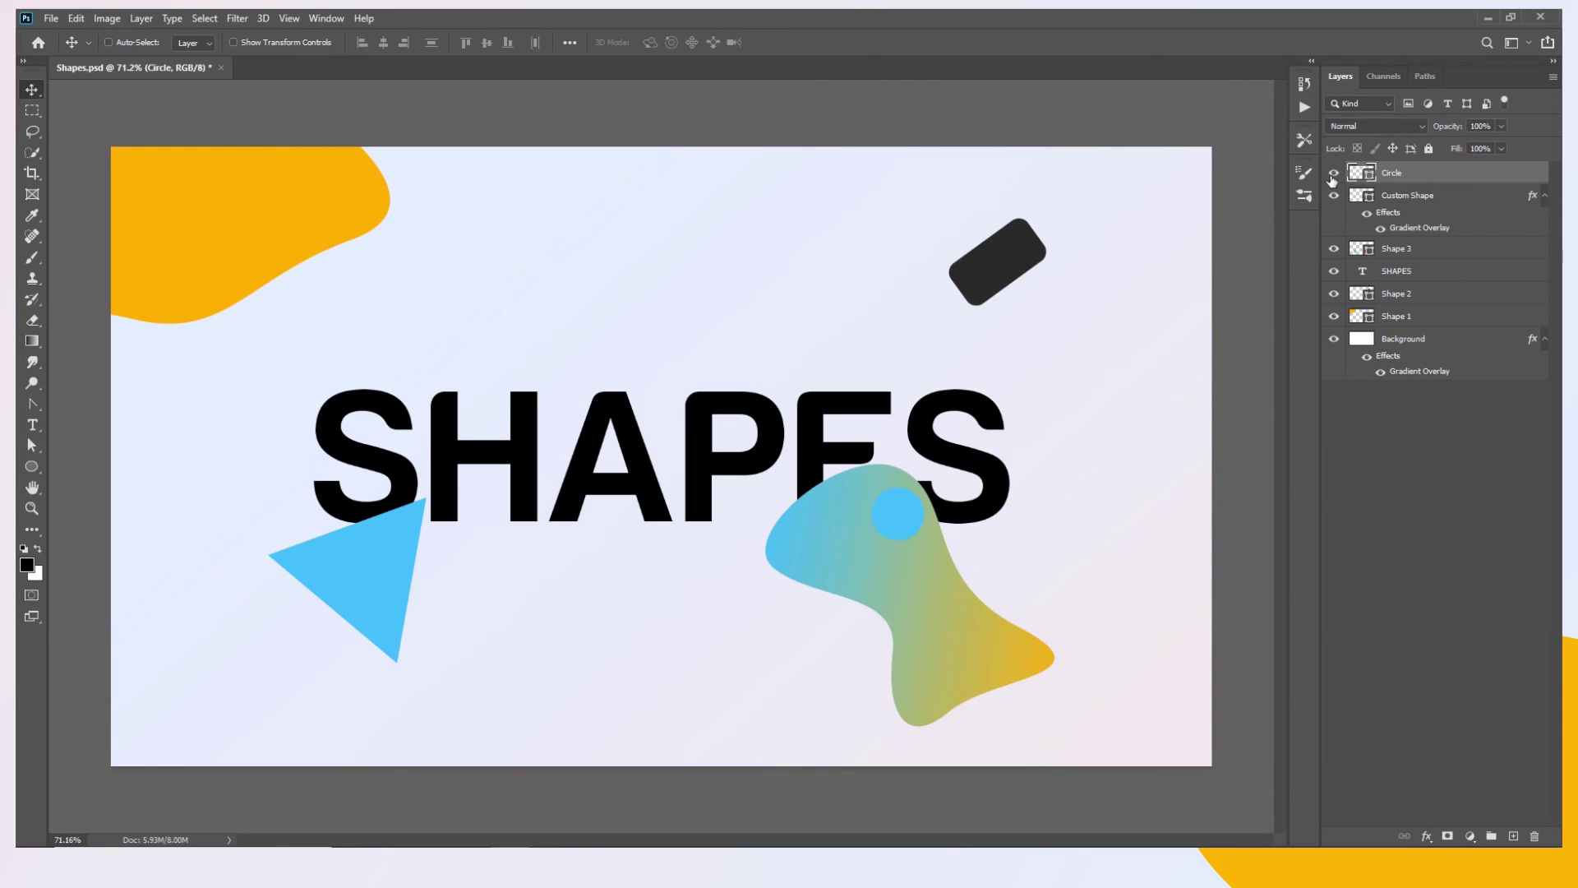
Combine the Circle and Custom Shape layers with Subtract Front Shape, test-move the combined shape and undo the move
left_click(1472, 196, "shift")
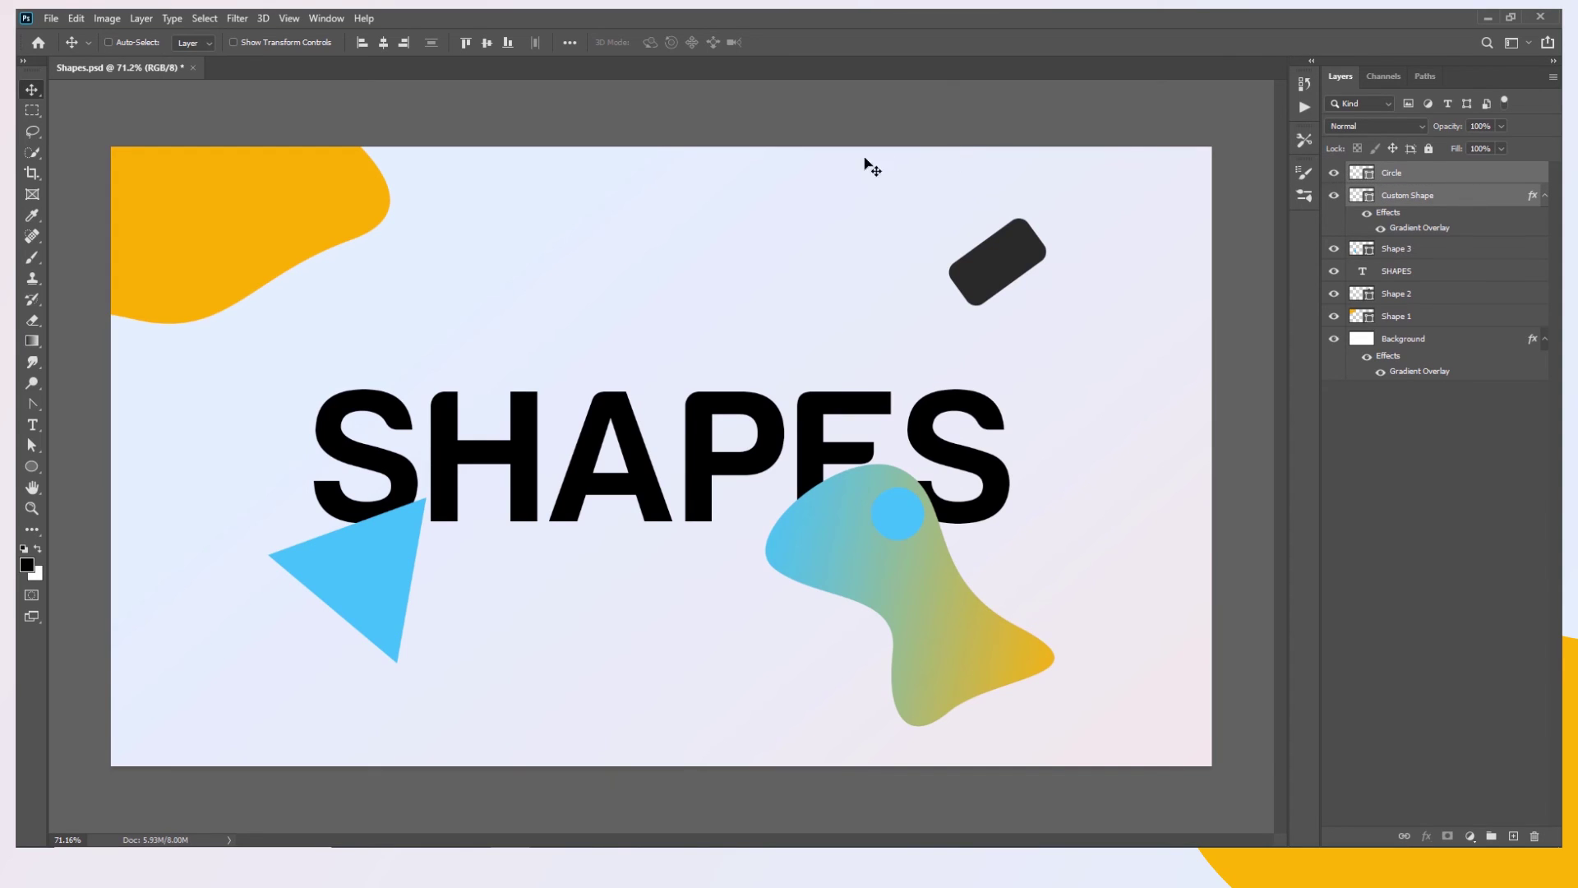
left_click(143, 21)
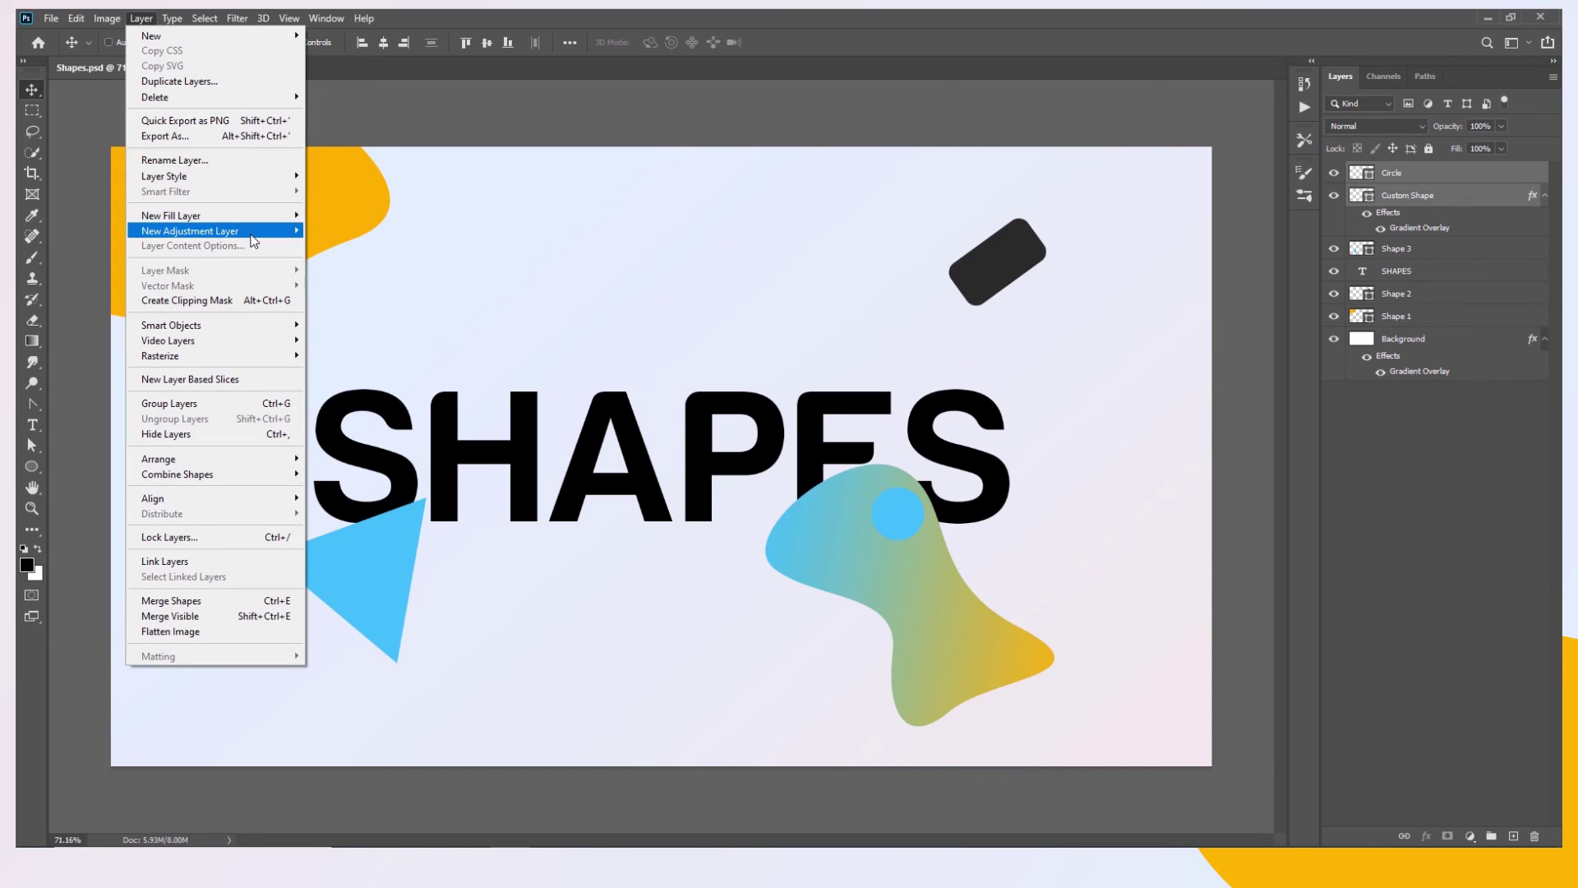
mouse_move(283, 482)
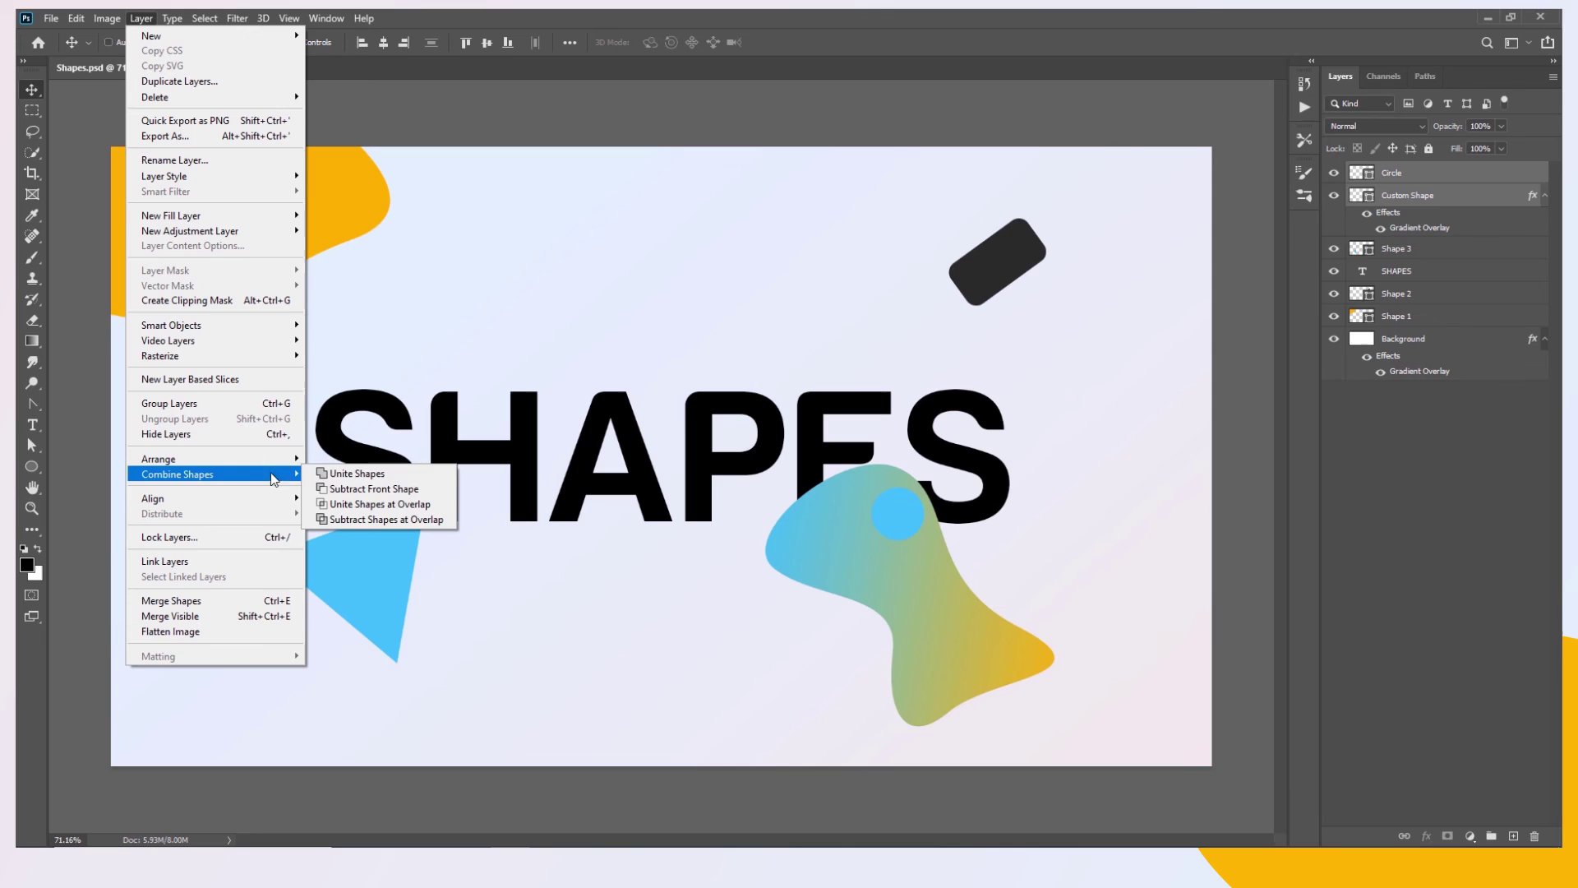
left_click(394, 490)
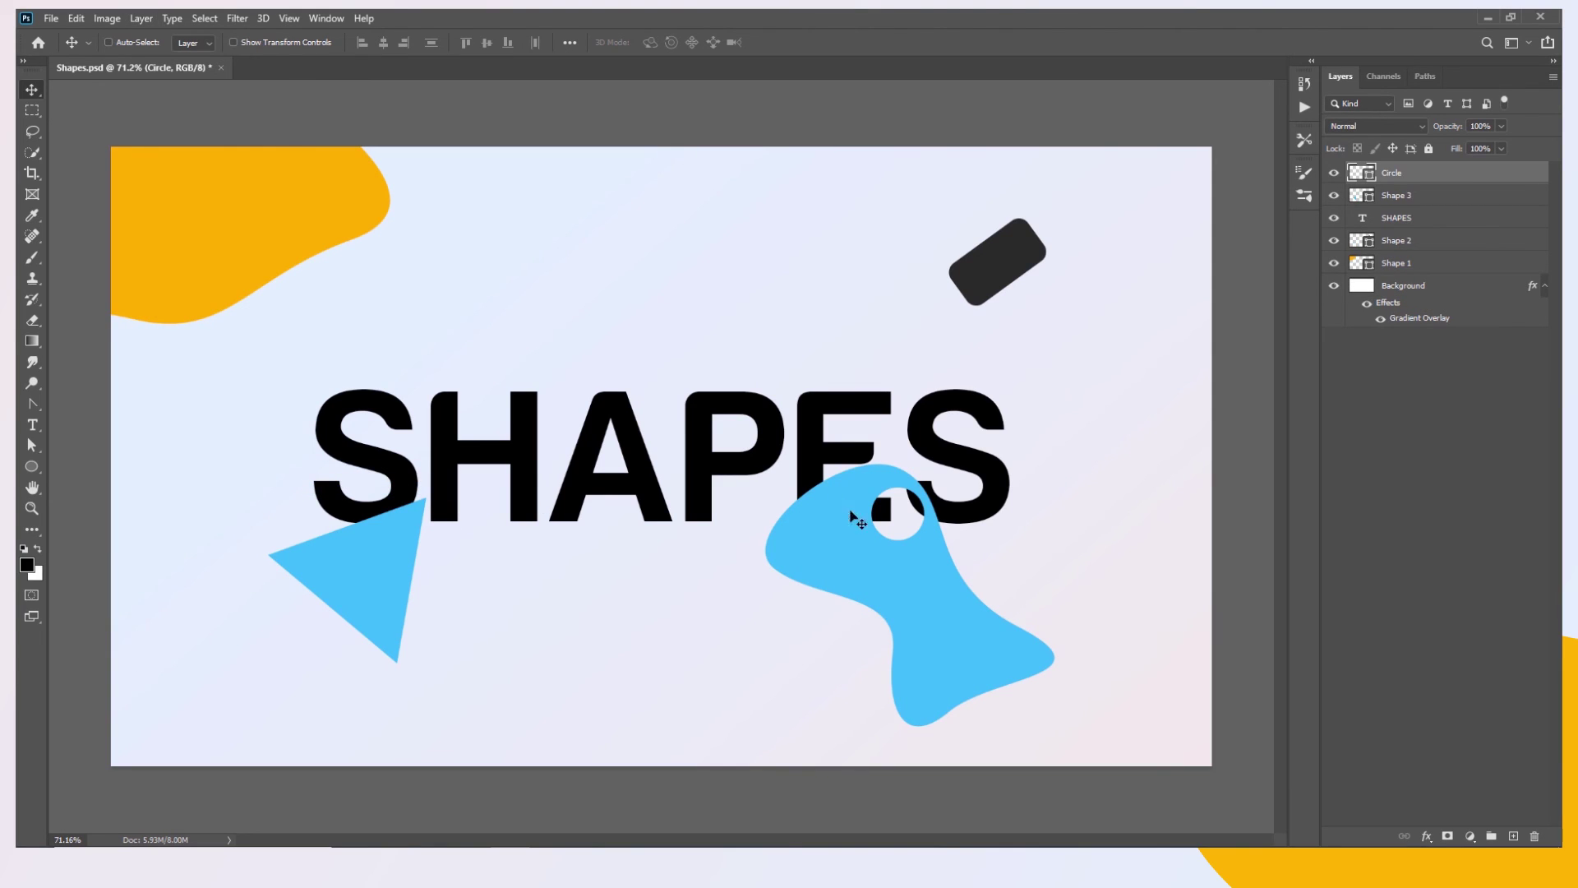
left_click_drag(933, 567, 976, 536)
key("ctrl+z")
Apply a reversed linear blue-to-orange Gradient Overlay to the Circle layer with angle -11° and scale 131%
double_click(1458, 175)
left_click(994, 405)
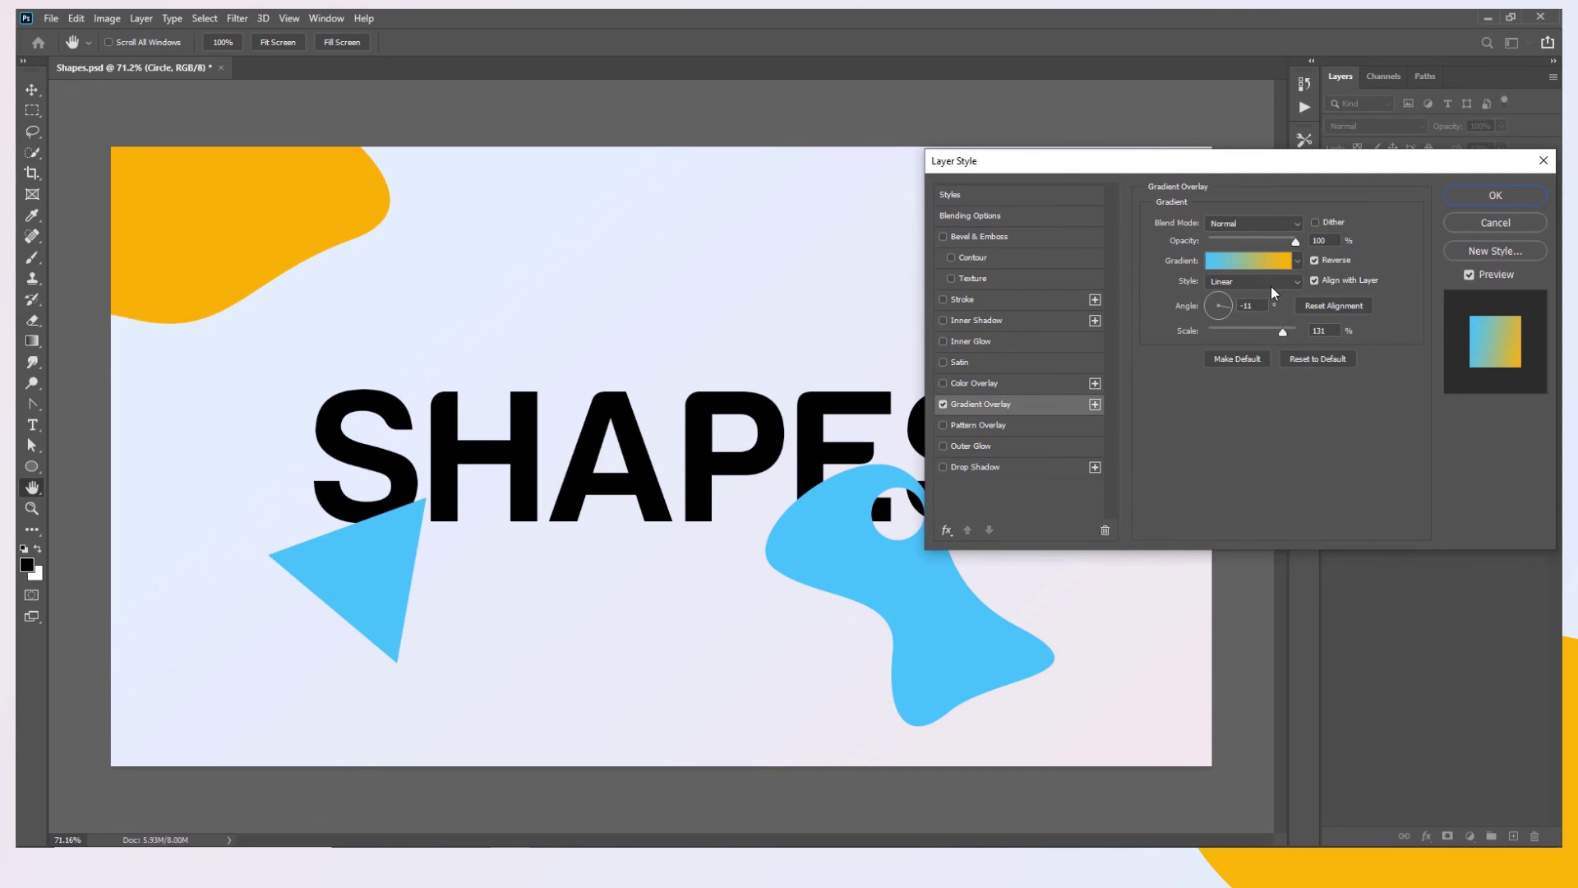
left_click(1473, 198)
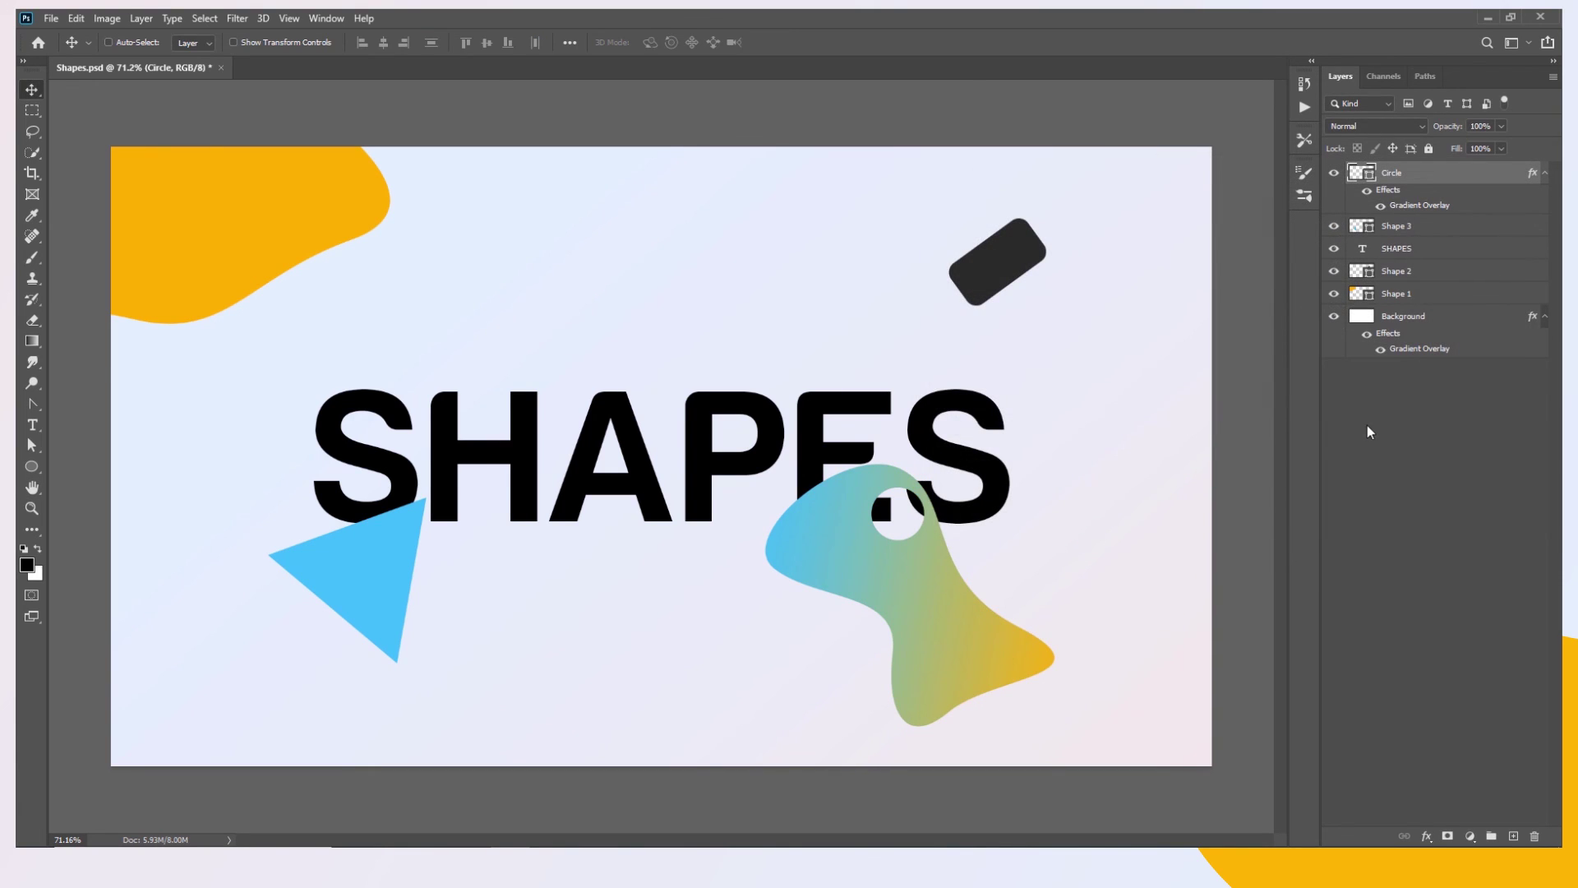